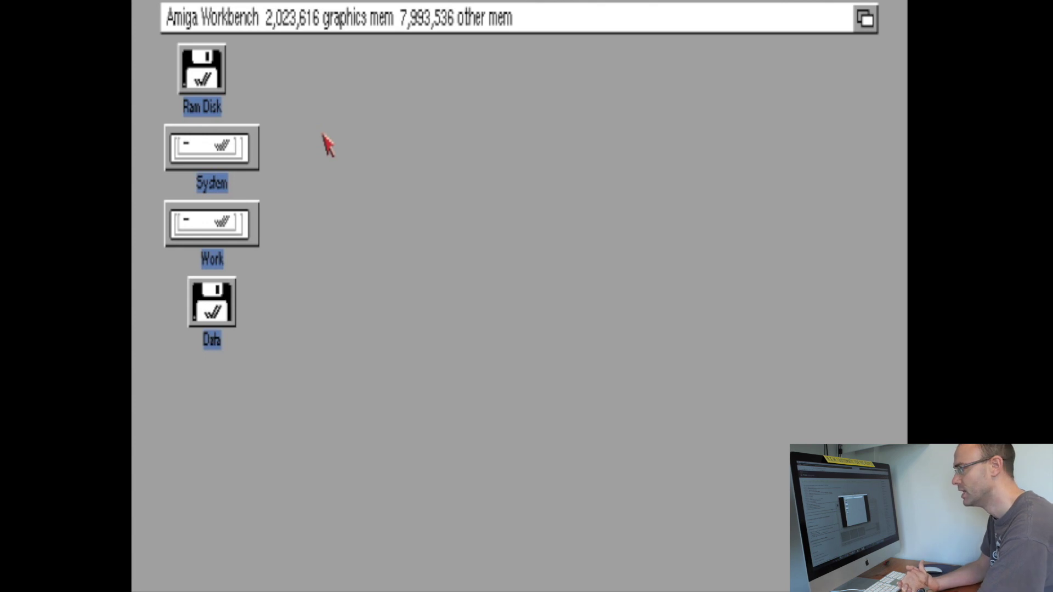
# Open the Ram Disk window, move it across the desktop and close it
pyautogui.doubleClick(216, 82)
pyautogui.moveTo(266, 134); pyautogui.dragTo(348, 119)
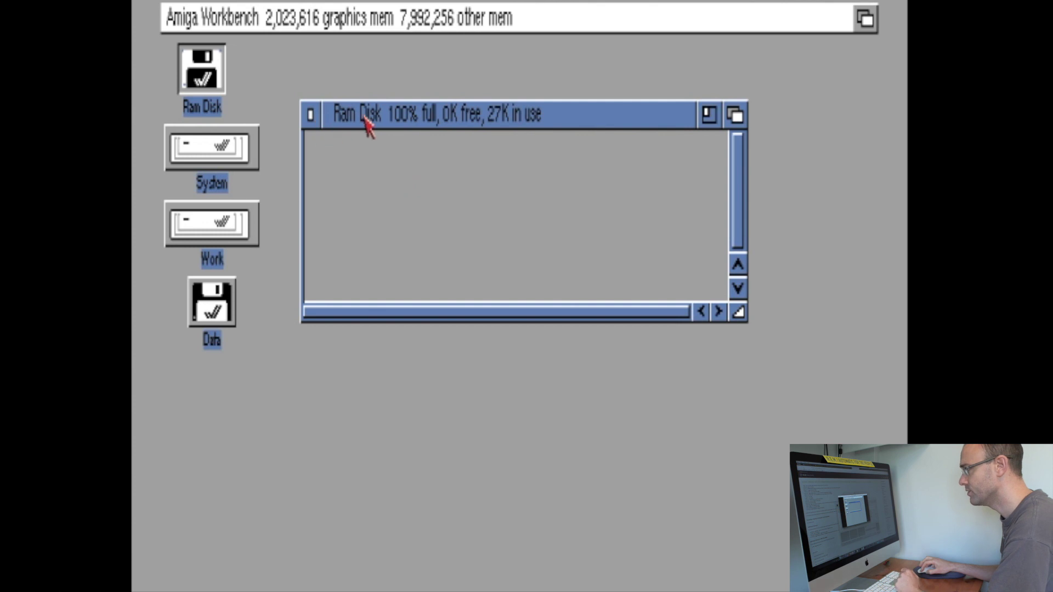
pyautogui.click(317, 117)
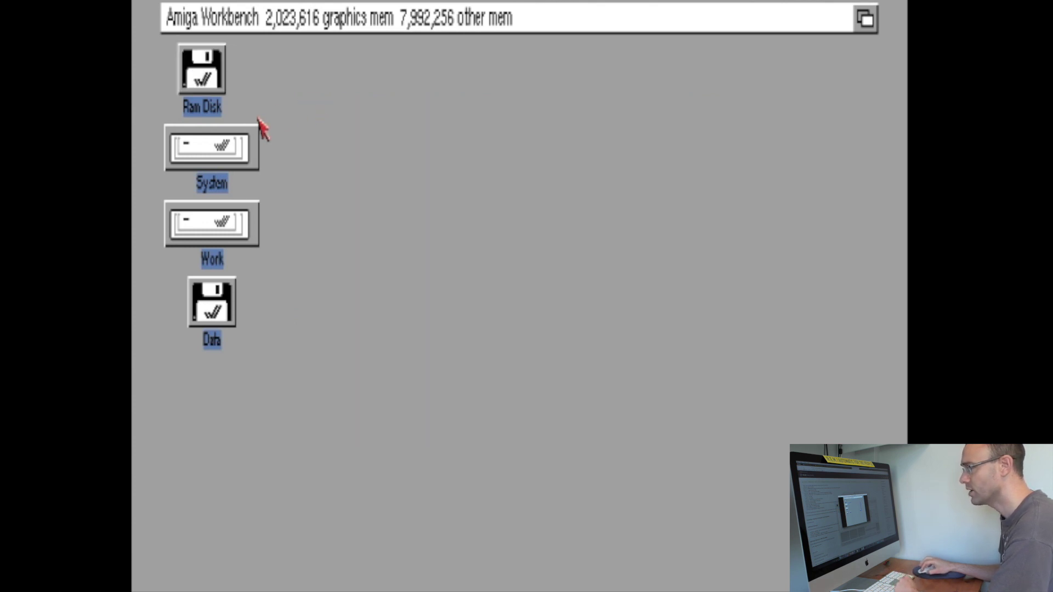
# Marquee-select the disk icons and clear the selection; look into the System disk and close its window
pyautogui.moveTo(281, 77); pyautogui.dragTo(184, 340)
pyautogui.click(334, 225)
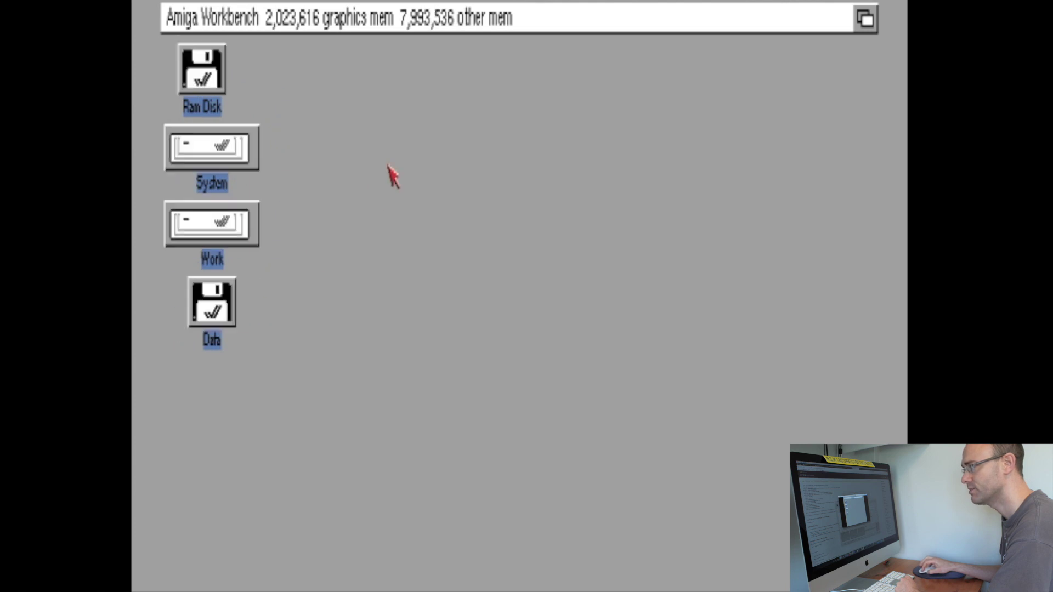
pyautogui.doubleClick(255, 165)
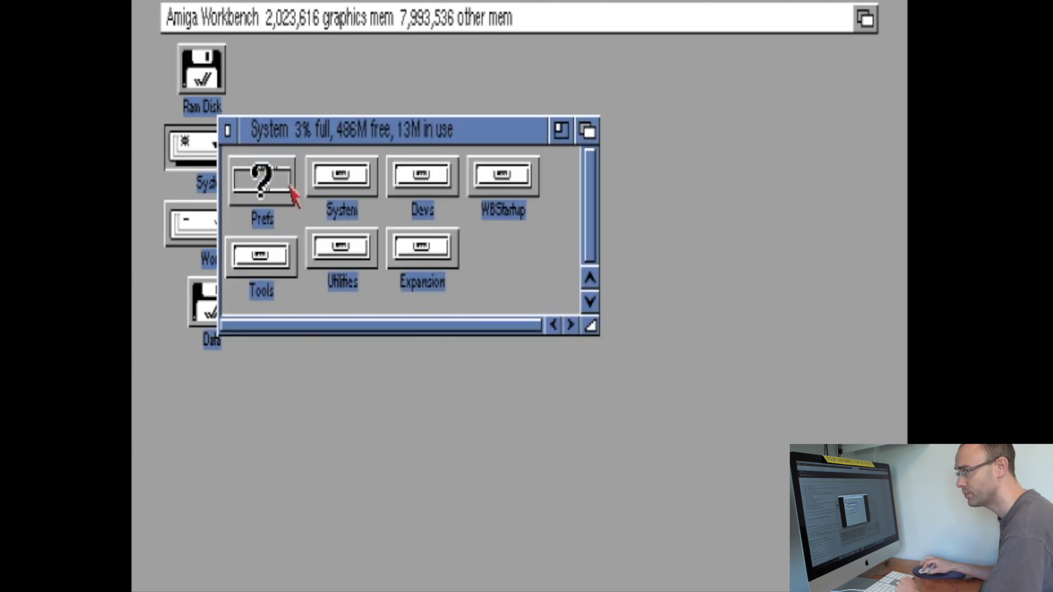
pyautogui.click(229, 131)
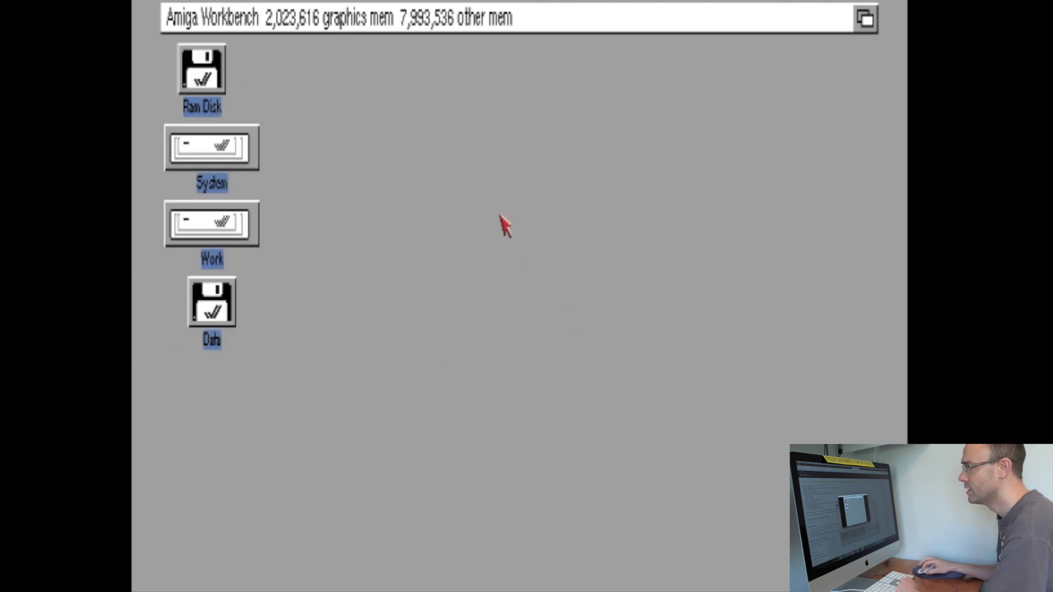
pyautogui.rightClick(237, 6)
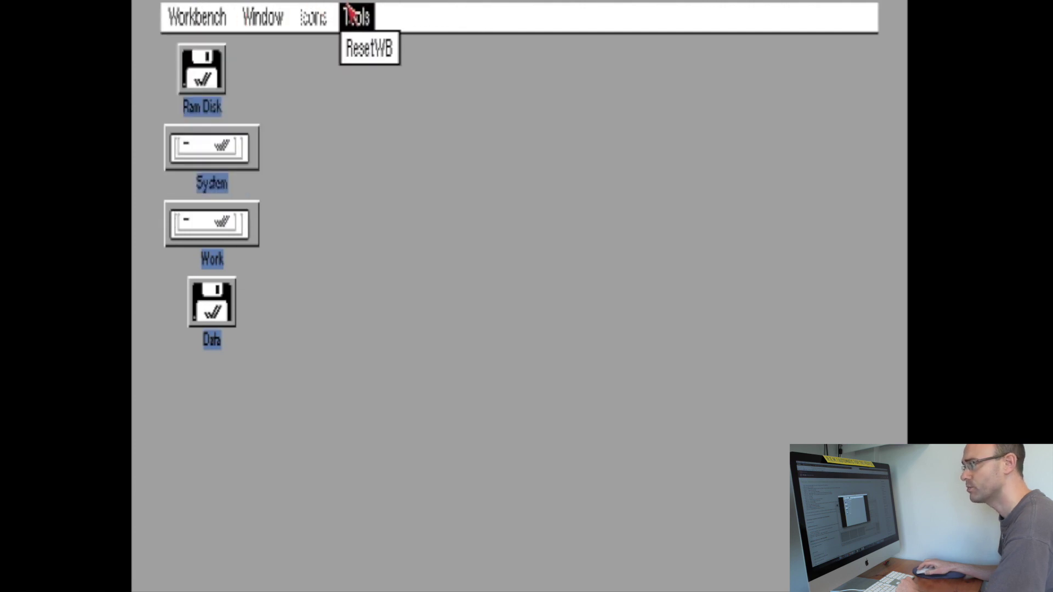
pyautogui.moveTo(187, 13)
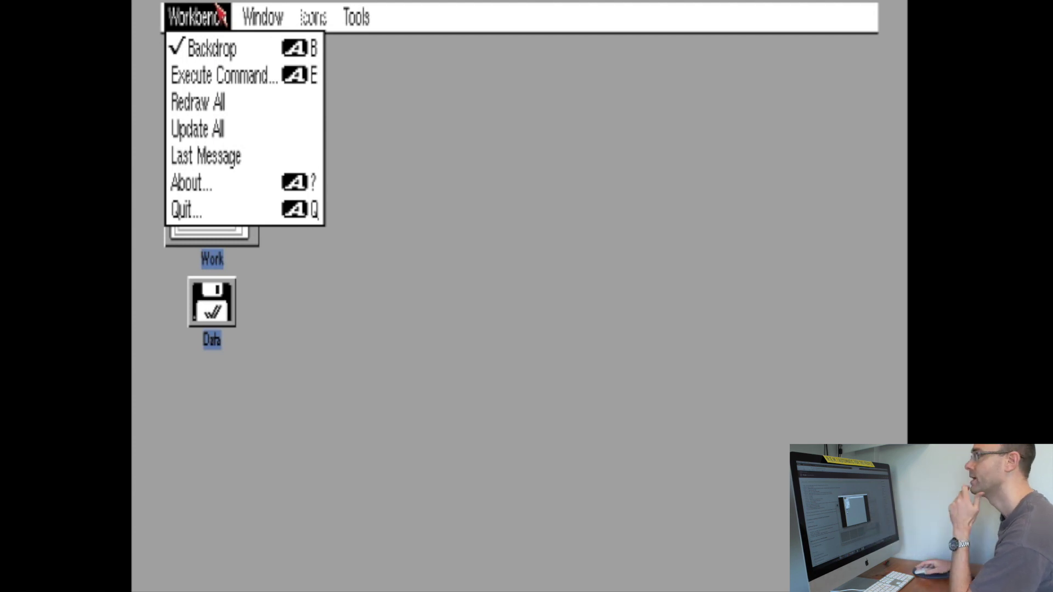
pyautogui.rightClick(217, 6)
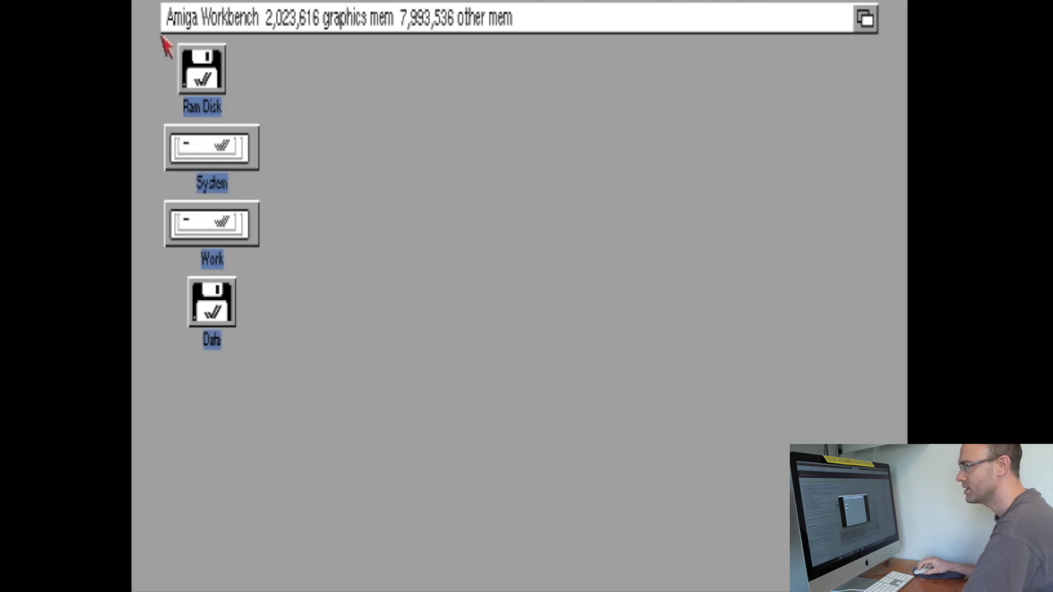
pyautogui.rightClick(188, 11)
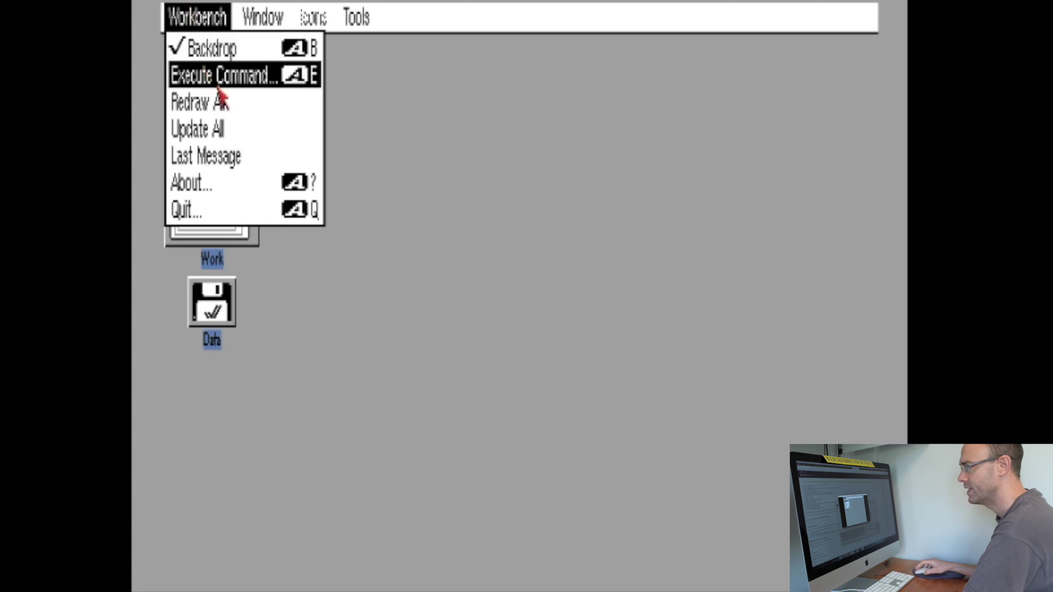
pyautogui.moveTo(368, 19)
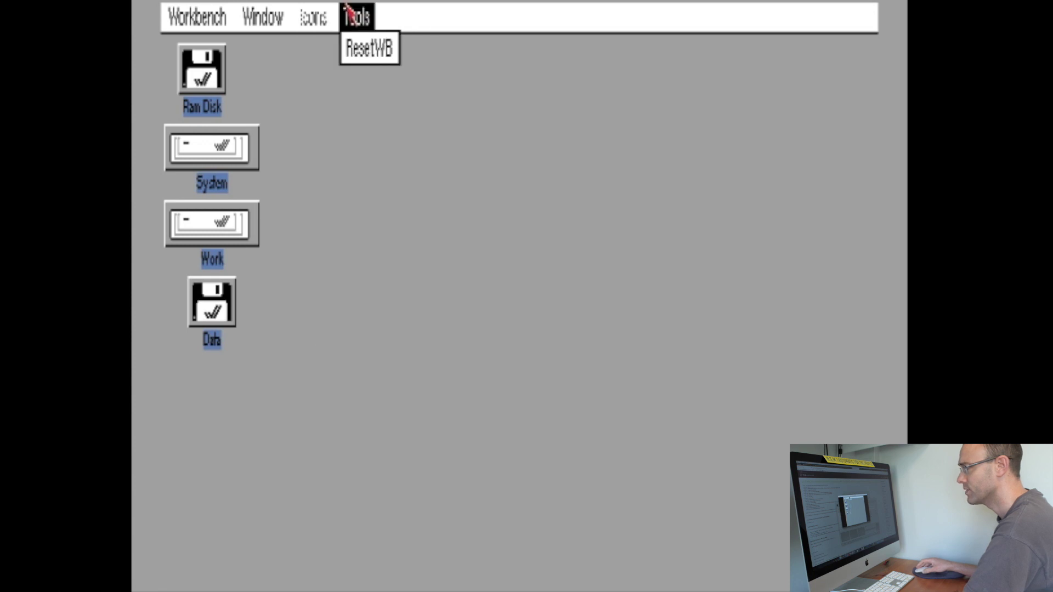
pyautogui.moveTo(268, 14)
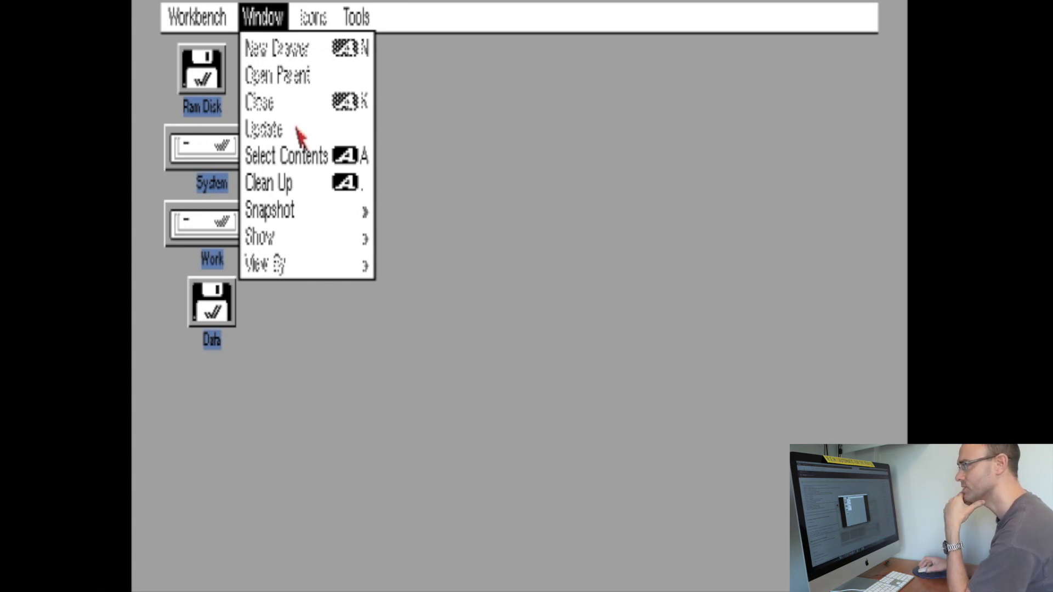
# Turn the Workbench Backdrop option off to show the desktop as a window, and turn it back on
pyautogui.moveTo(192, 4)
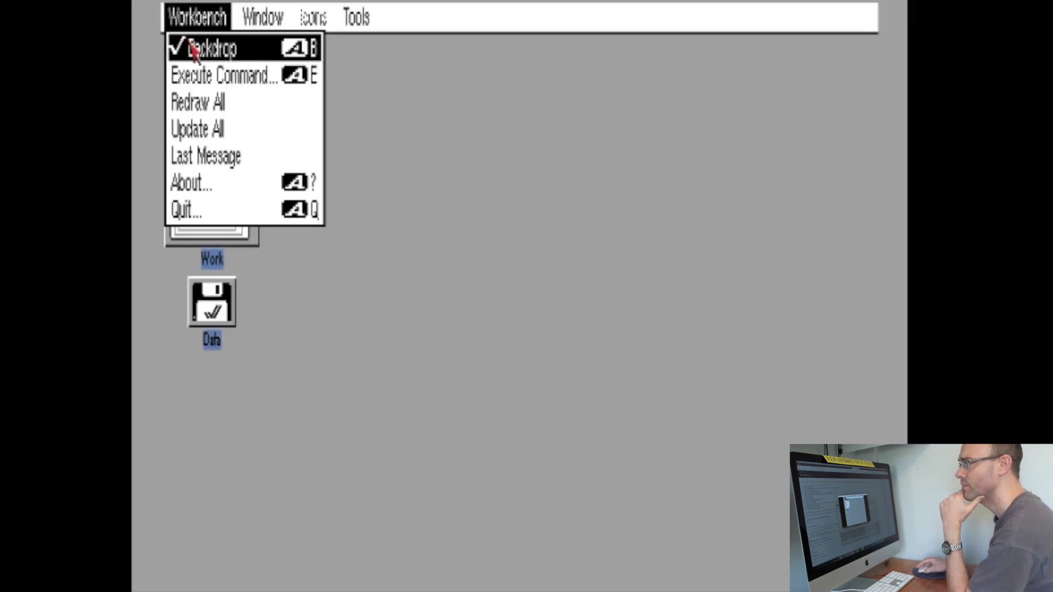
pyautogui.rightClick(190, 43)
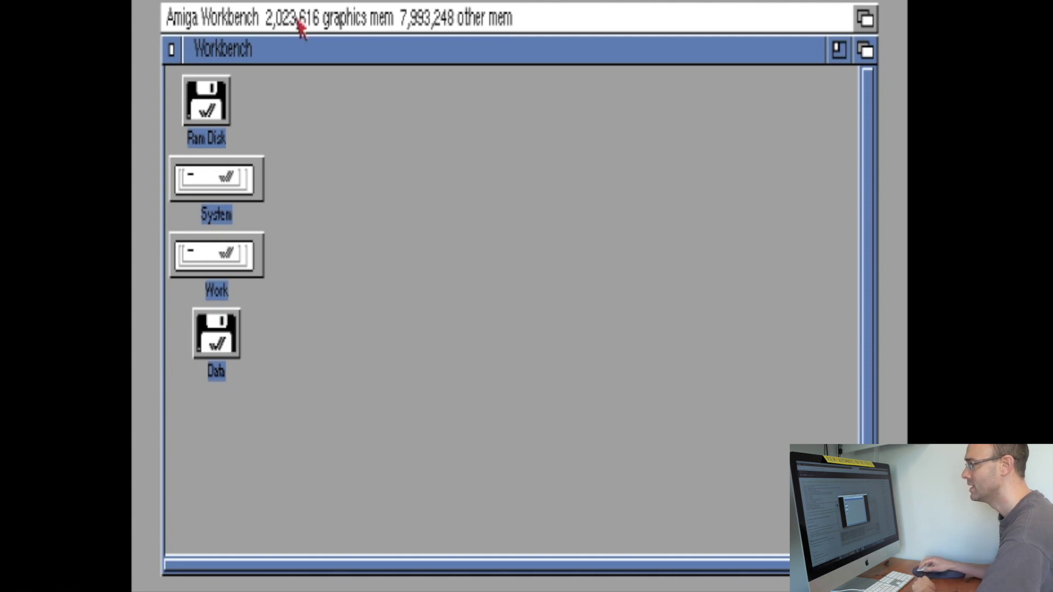
pyautogui.rightClick(183, 14)
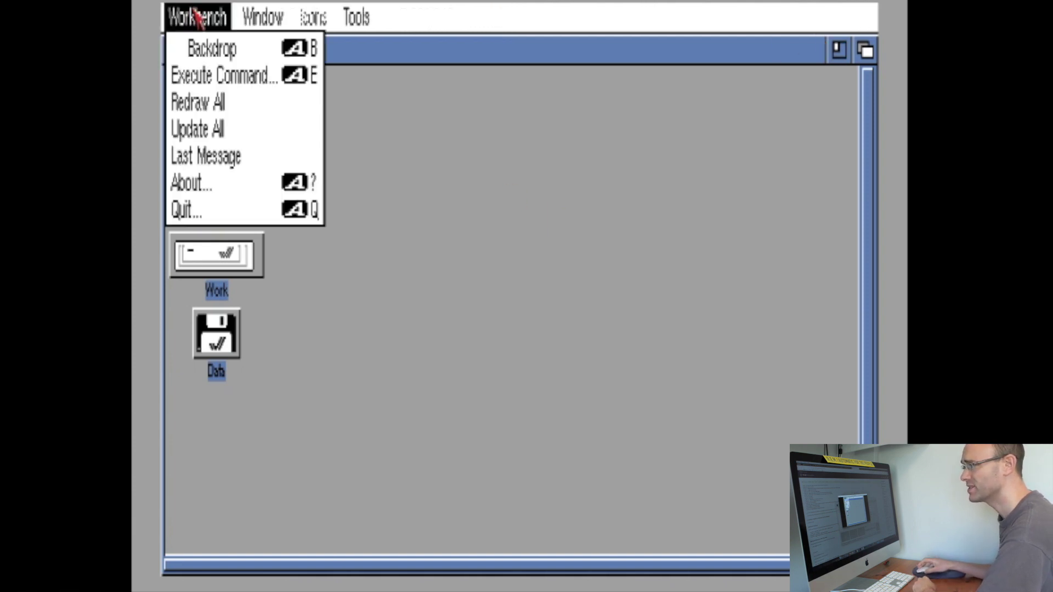
pyautogui.rightClick(228, 60)
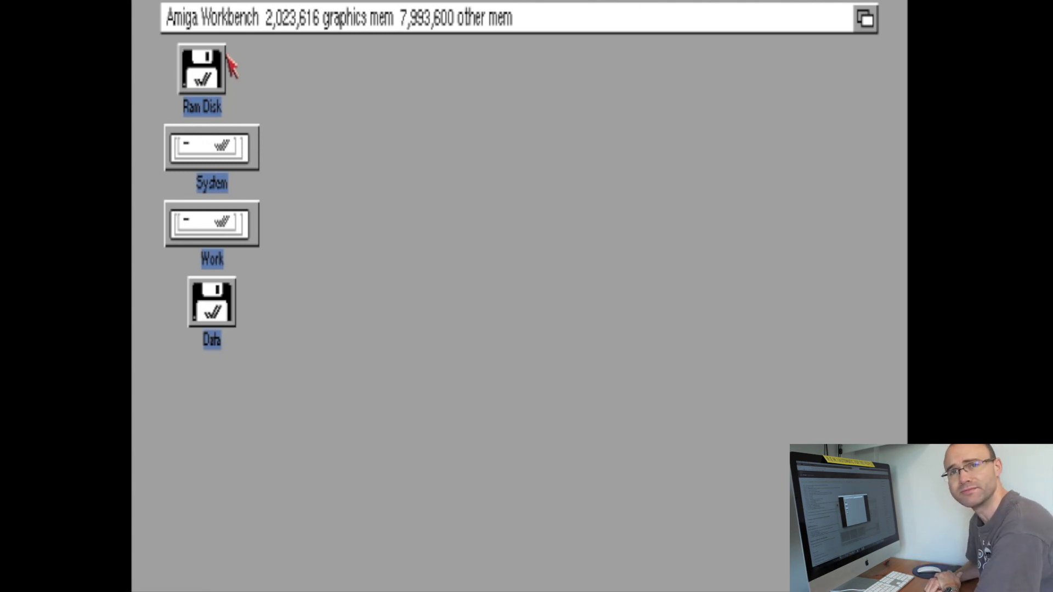
# Execute the command avail to read the memory usage, and close its output window
pyautogui.rightClick(236, 21)
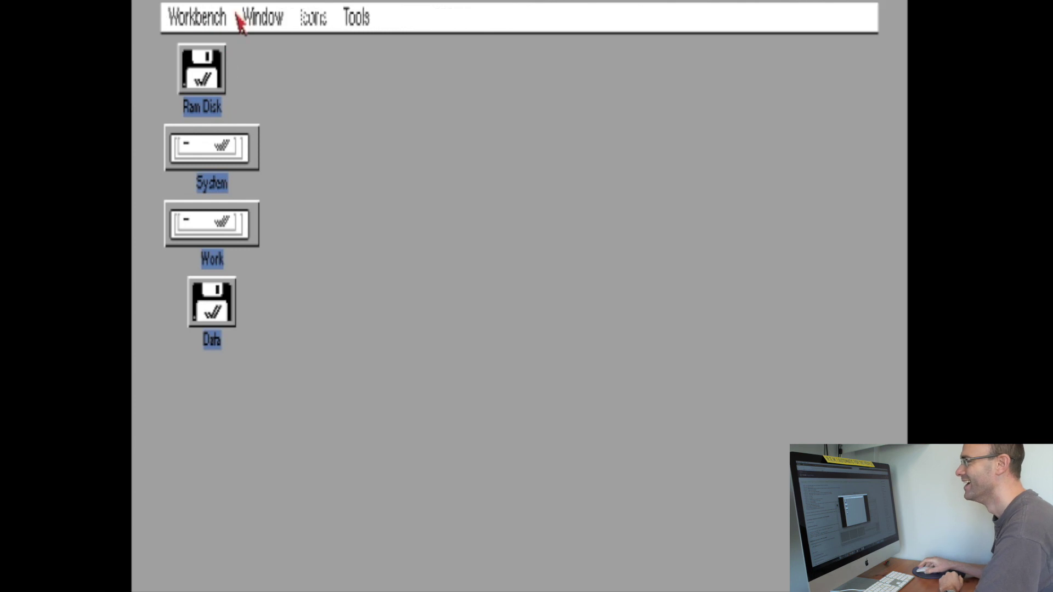
pyautogui.rightClick(219, 82)
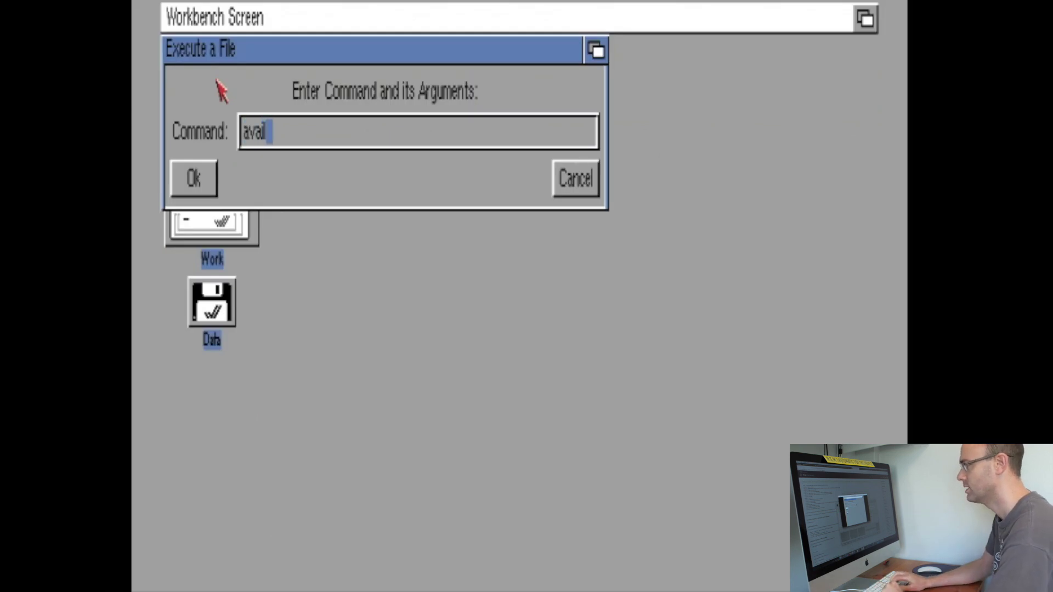
pyautogui.click(196, 179)
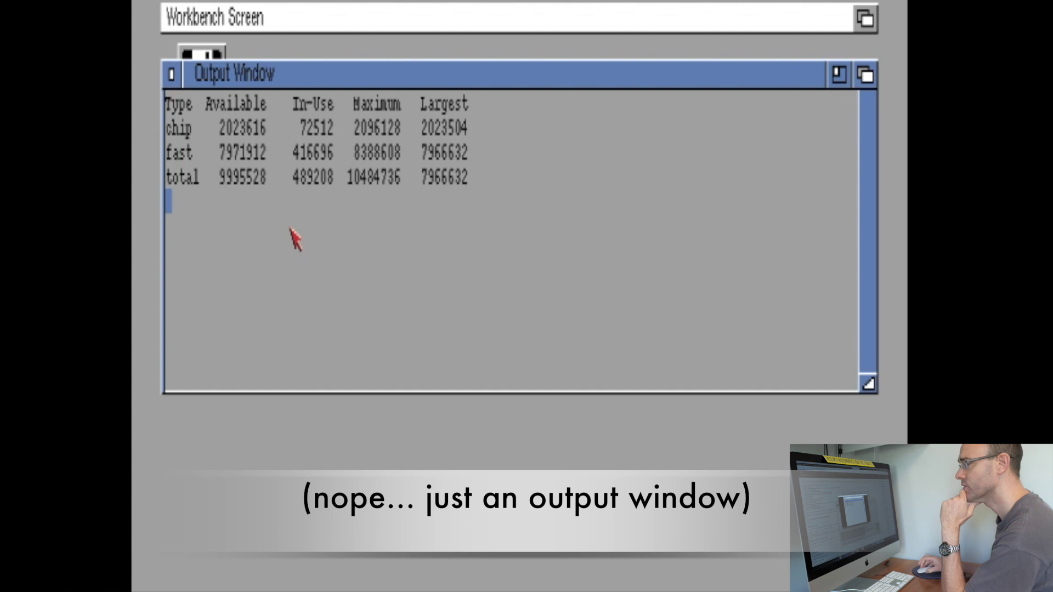
pyautogui.click(171, 74)
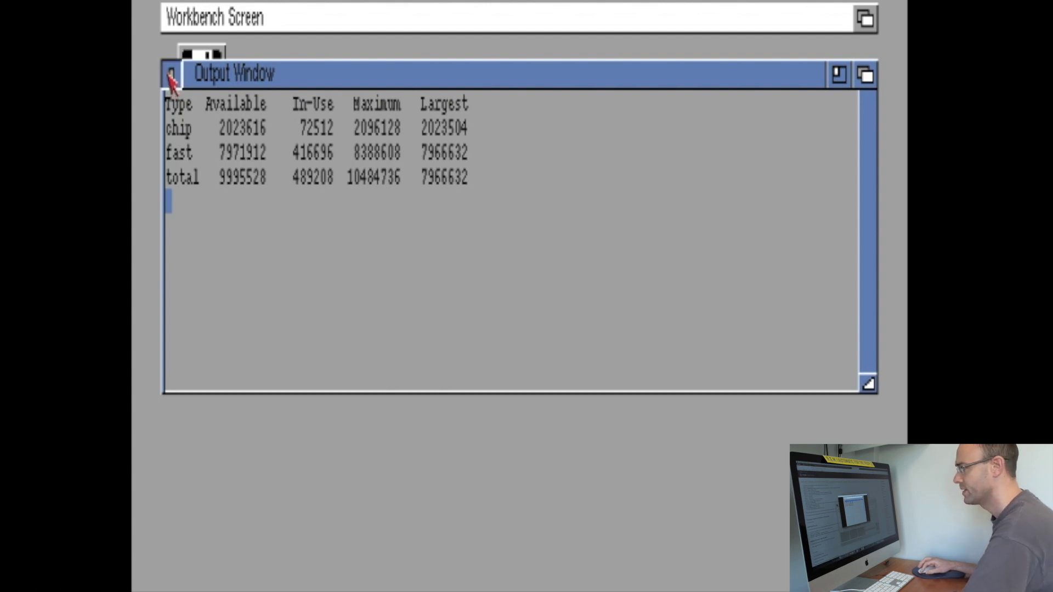
# Execute the command newshell to open a shell window
pyautogui.rightClick(204, 11)
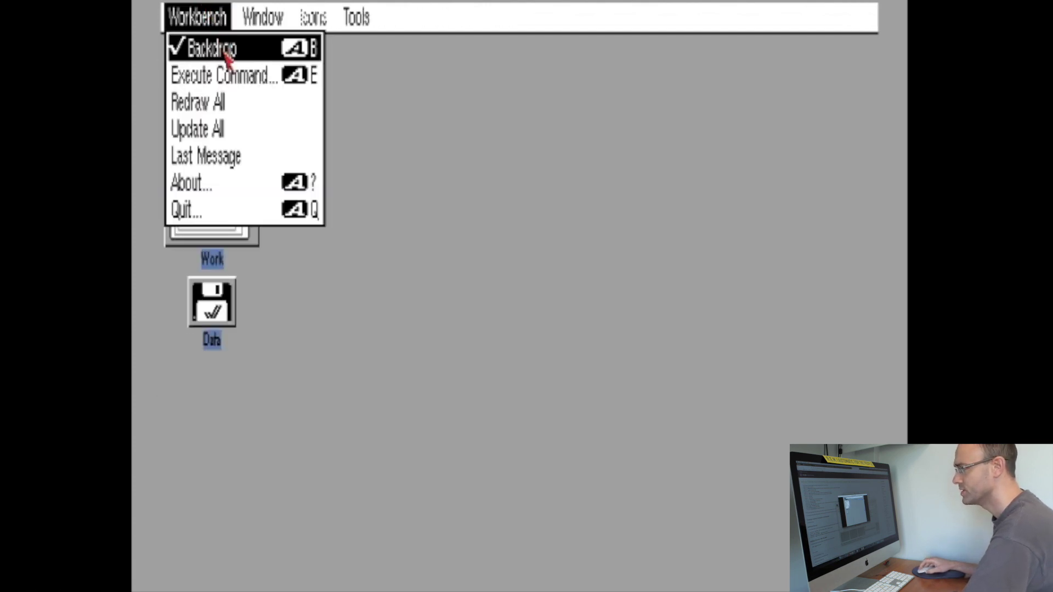
pyautogui.click(301, 88)
pyautogui.press('BackSpace')
pyautogui.press('BackSpace')
pyautogui.press('BackSpace')
pyautogui.press('BackSpace')
pyautogui.press('BackSpace')
pyautogui.write('newshell')
pyautogui.press('Return')
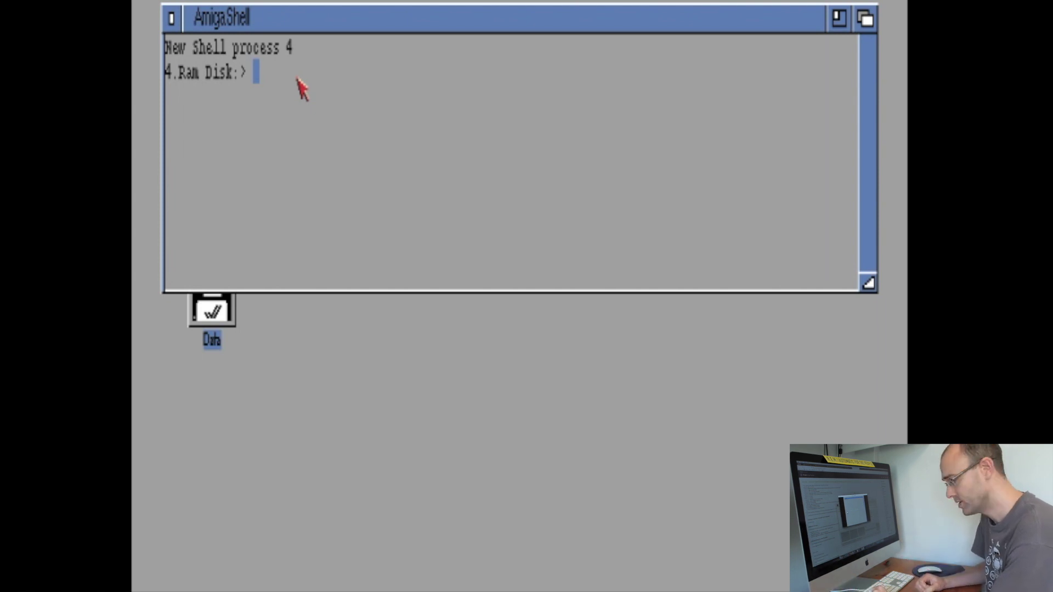
# Close the shell window with the endcli command
pyautogui.write('e')
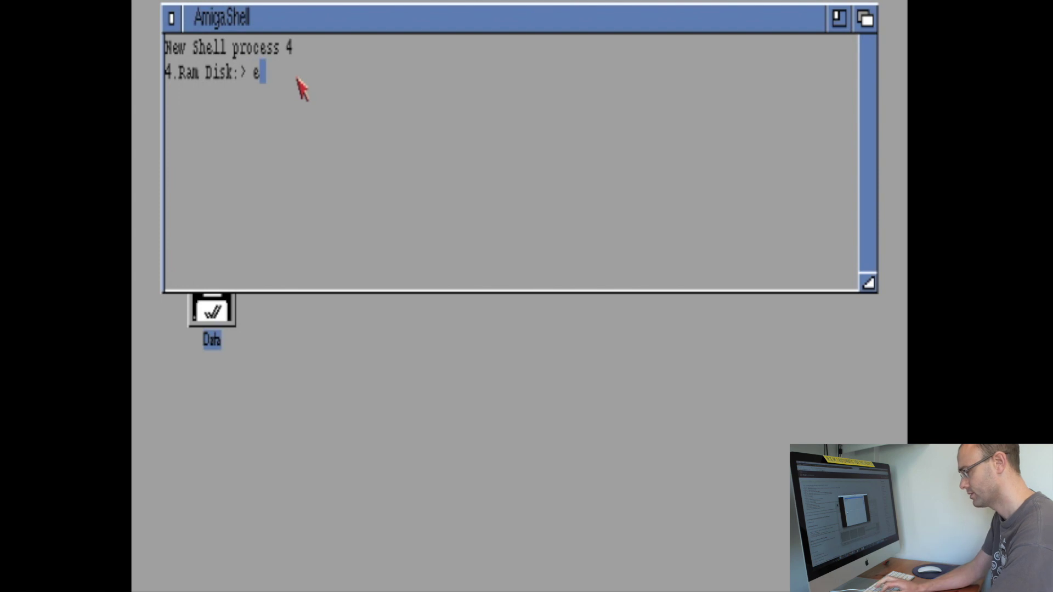
pyautogui.write('ndcli')
pyautogui.press('Return')
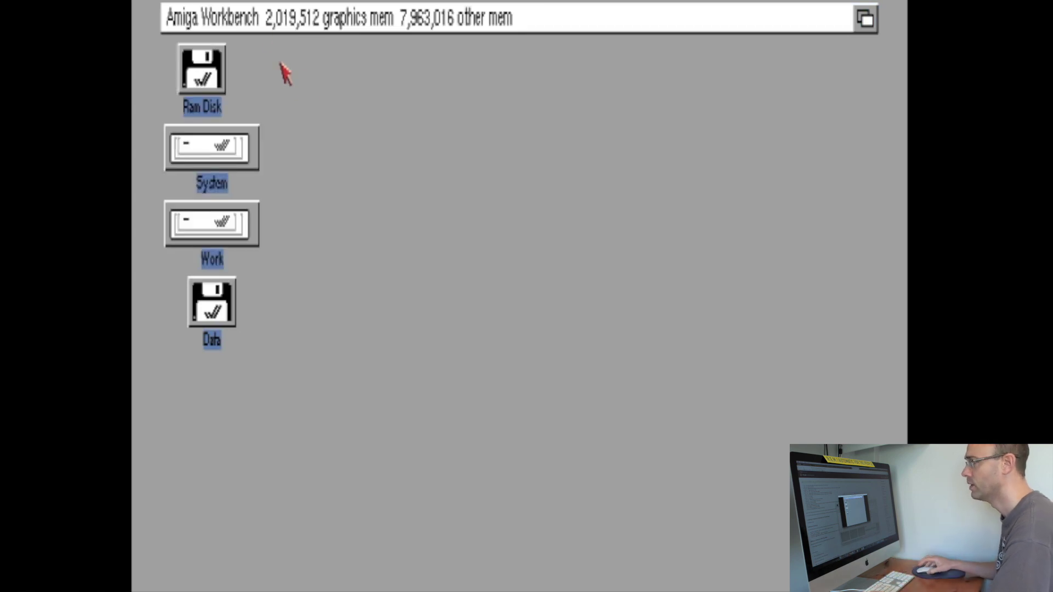
pyautogui.rightClick(189, 13)
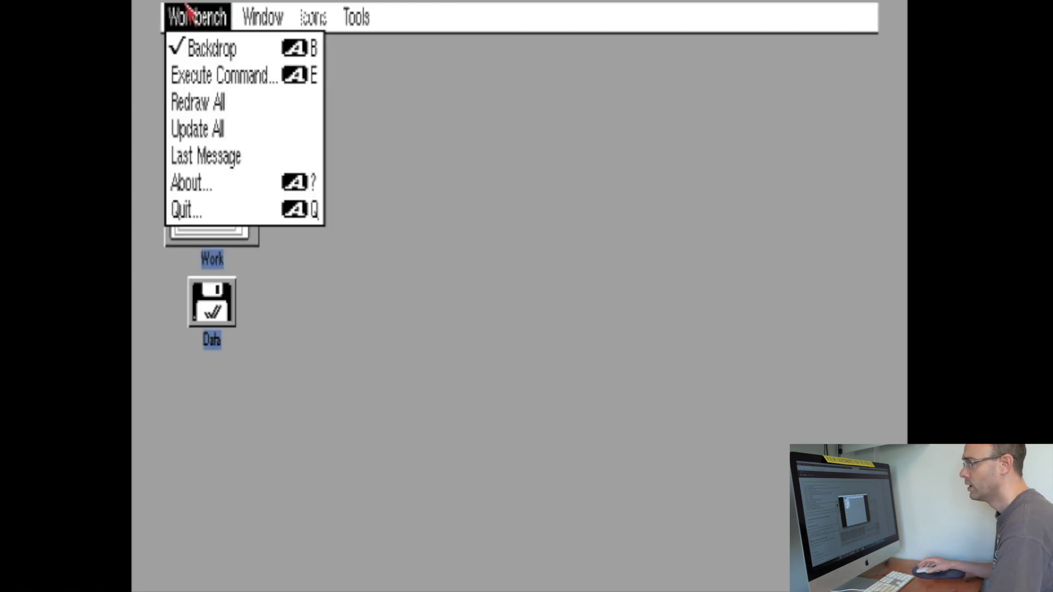
pyautogui.rightClick(237, 103)
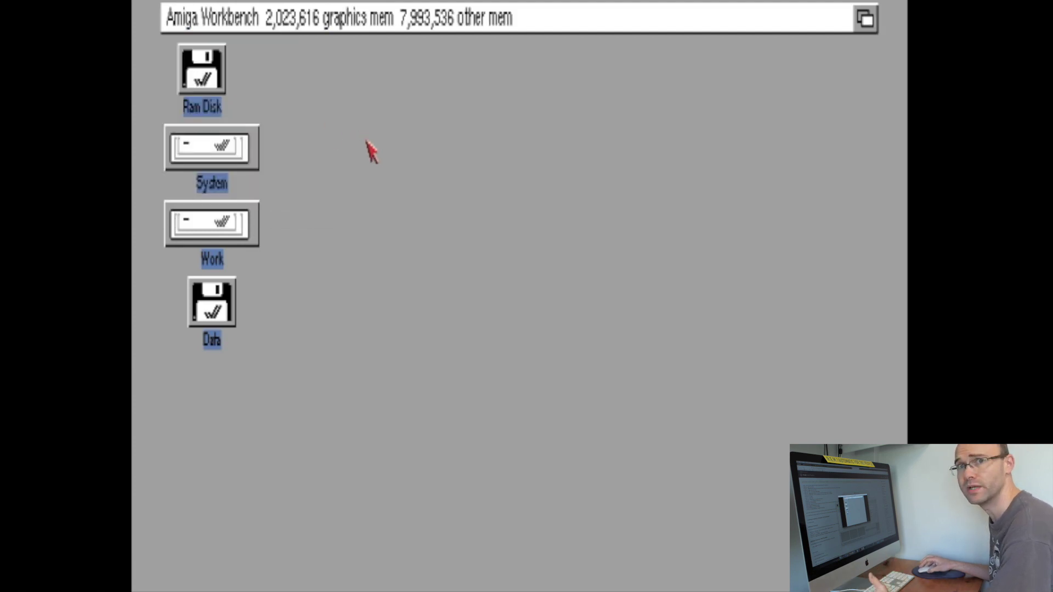
pyautogui.rightClick(241, 16)
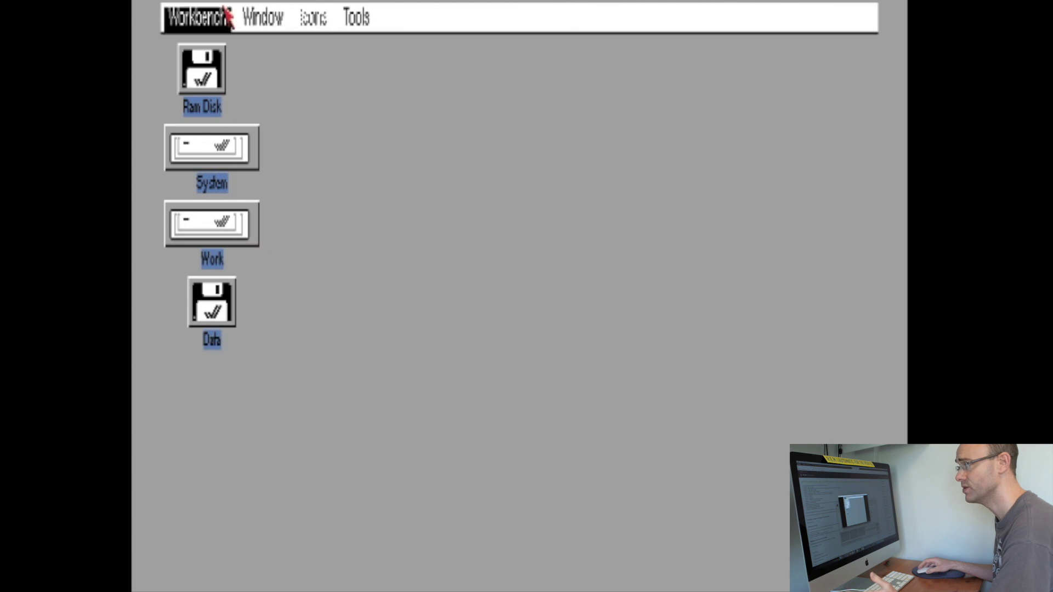
pyautogui.rightClick(225, 9)
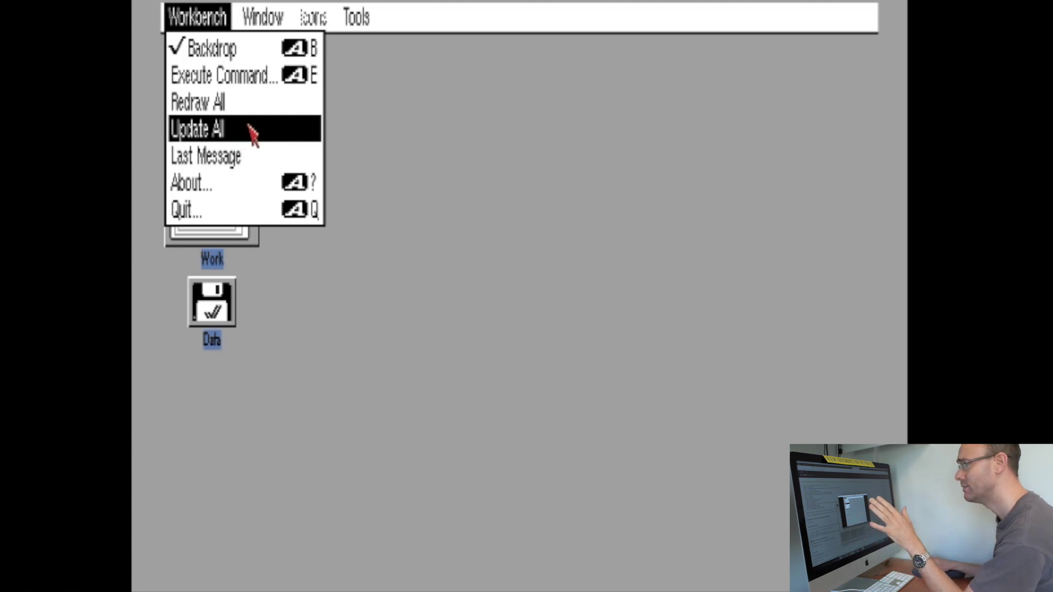
pyautogui.rightClick(412, 152)
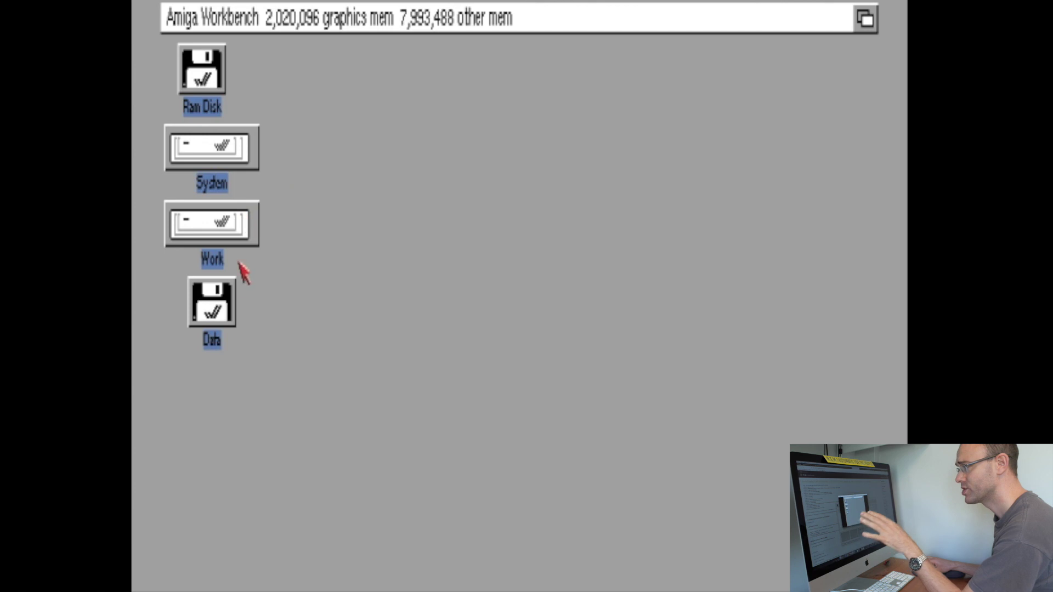
# Look into the Work and Data disks, closing each window again
pyautogui.doubleClick(244, 237)
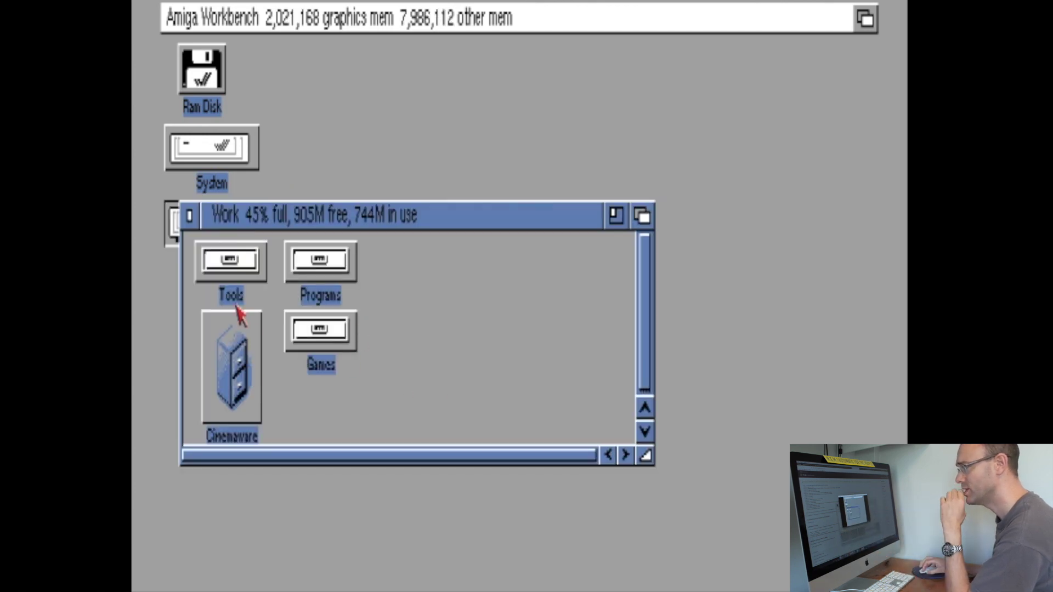
pyautogui.click(191, 216)
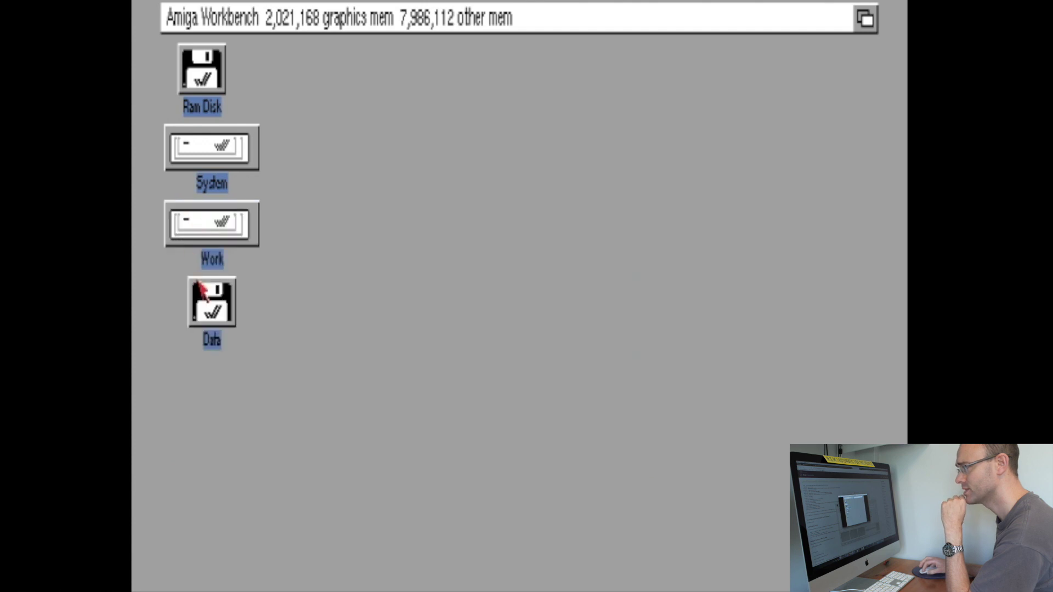
pyautogui.doubleClick(204, 307)
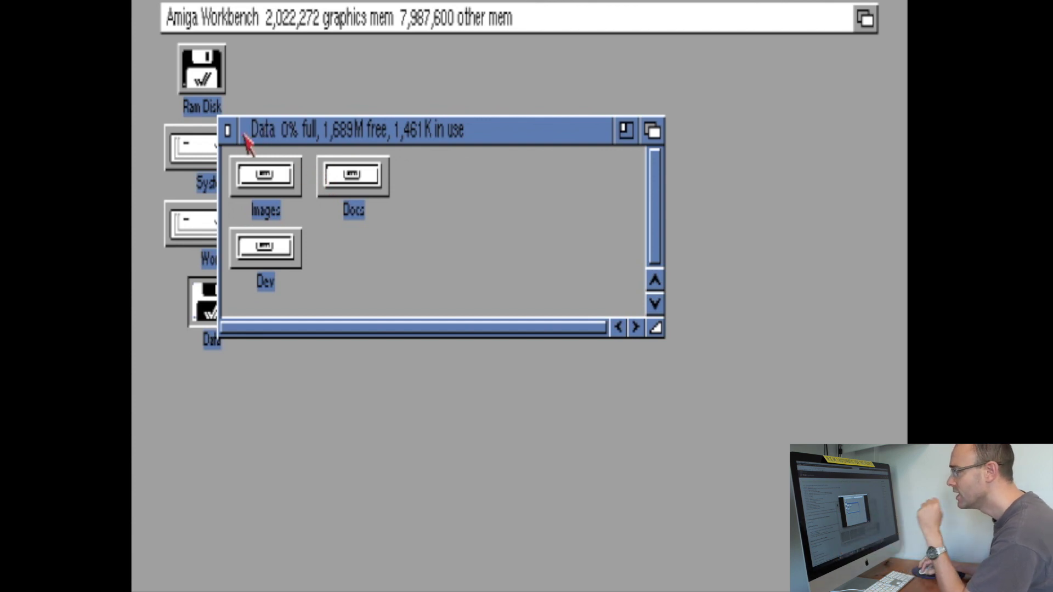
pyautogui.click(228, 130)
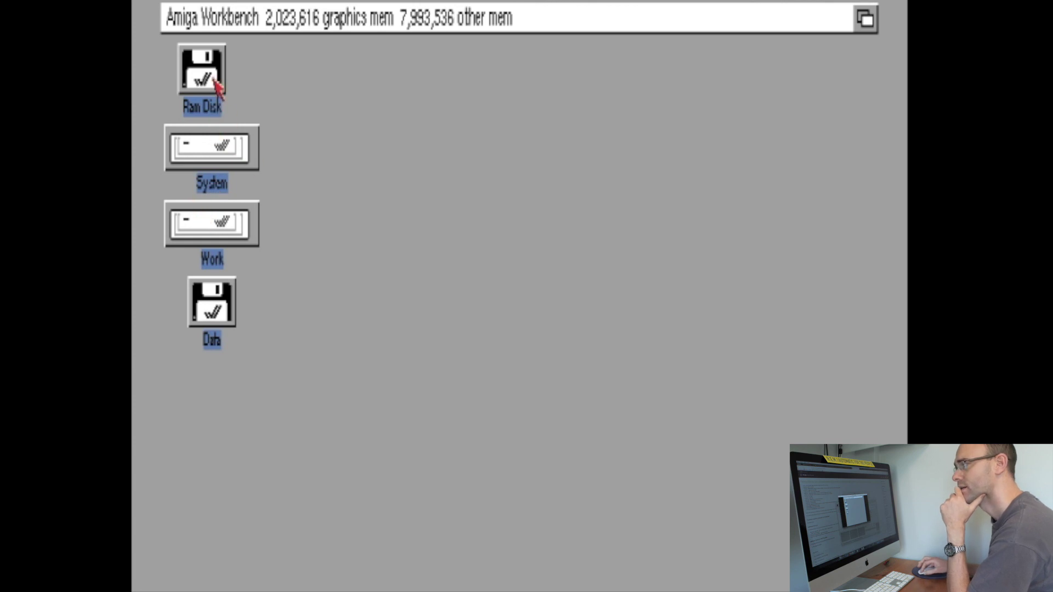
# Launch the Annotate editor from the ANNOTATE drawer inside Tools and Editors on the Work disk
pyautogui.doubleClick(229, 242)
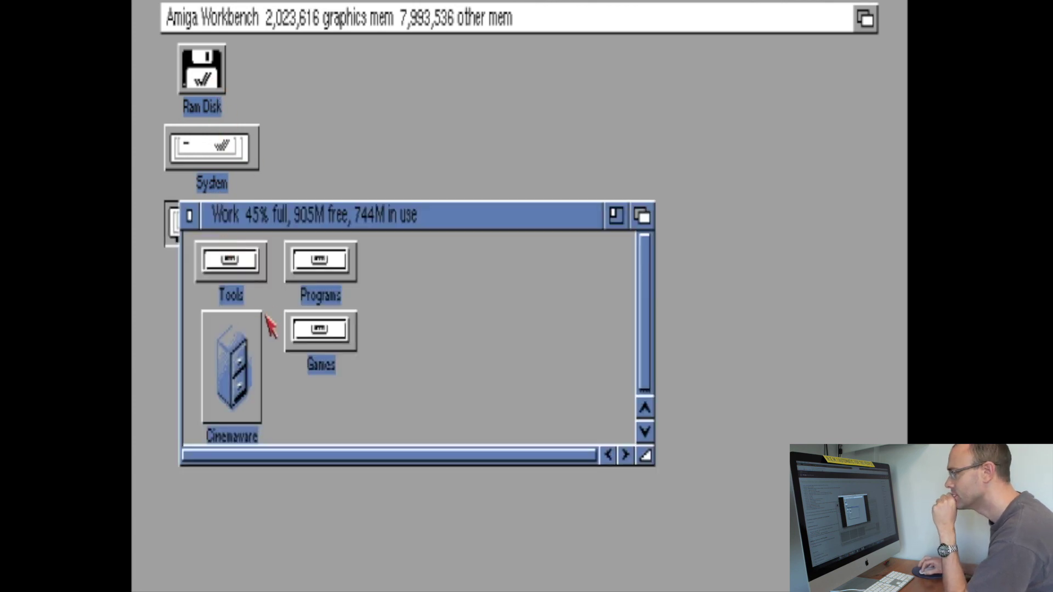
pyautogui.doubleClick(250, 271)
pyautogui.doubleClick(251, 299)
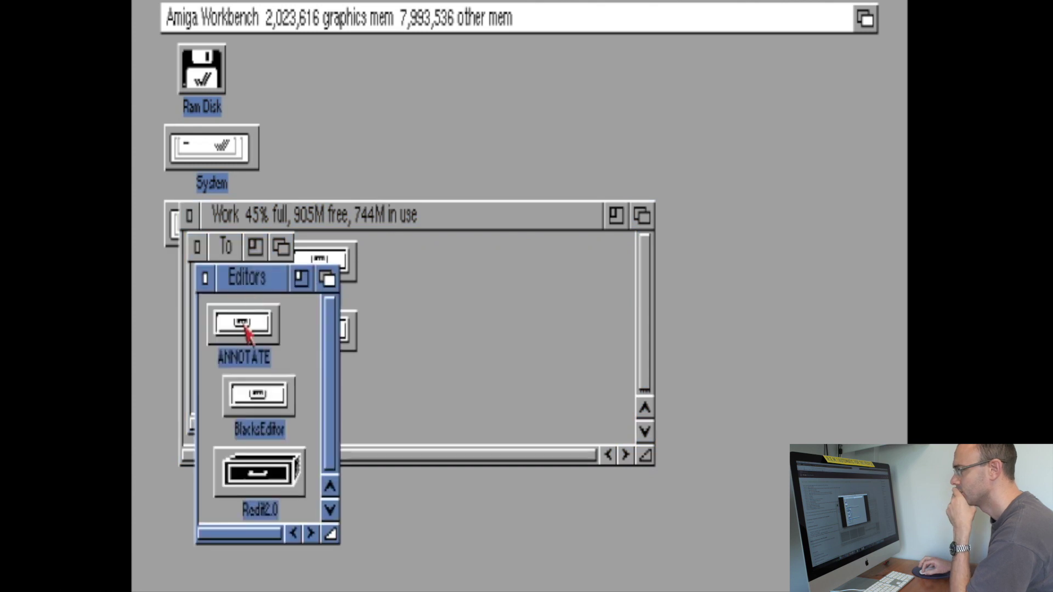
pyautogui.doubleClick(245, 324)
pyautogui.doubleClick(299, 247)
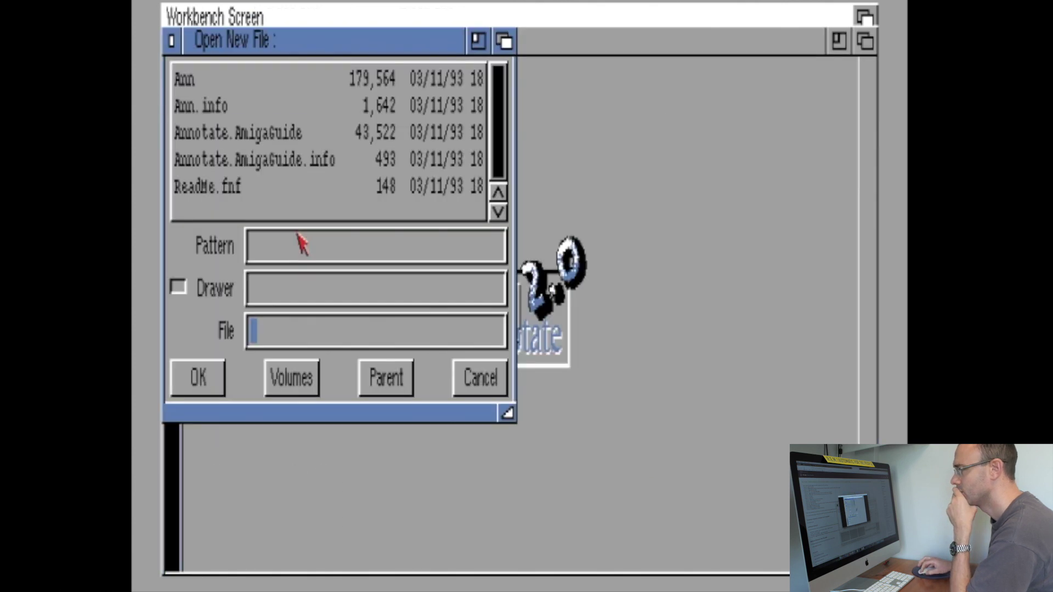
# Cancel opening an existing file, write "new file" in the Annotate document, and open the Save File dialog
pyautogui.click(467, 378)
pyautogui.write('new file')
pyautogui.rightClick(222, 13)
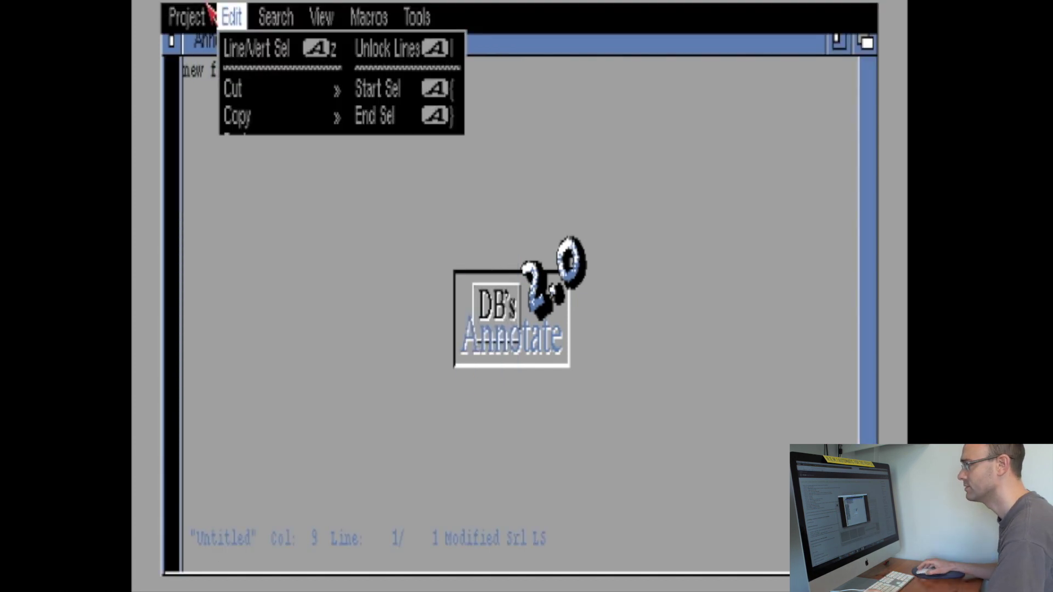
pyautogui.click(252, 238)
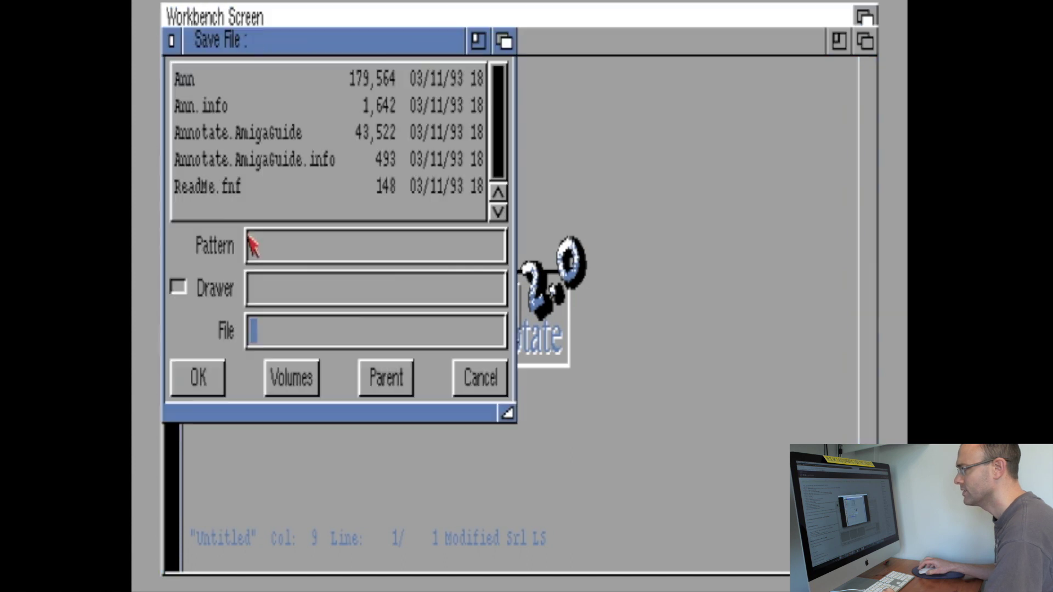
# Move the Save File dialog aside, then shrink and relocate the Annotate window to uncover the Ram Disk icon
pyautogui.write('ram:')
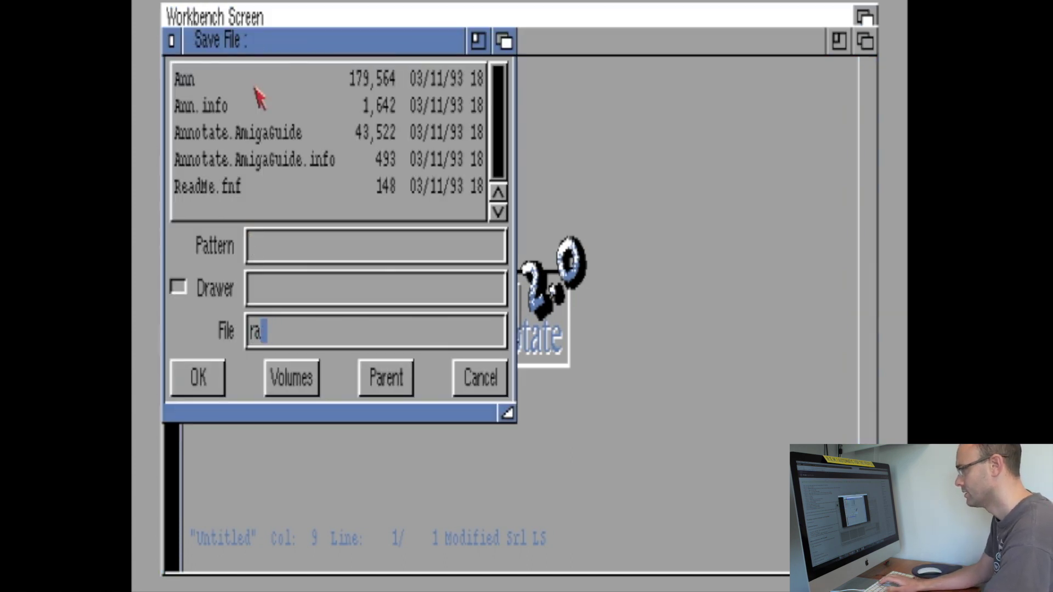
pyautogui.moveTo(241, 40); pyautogui.dragTo(604, 194)
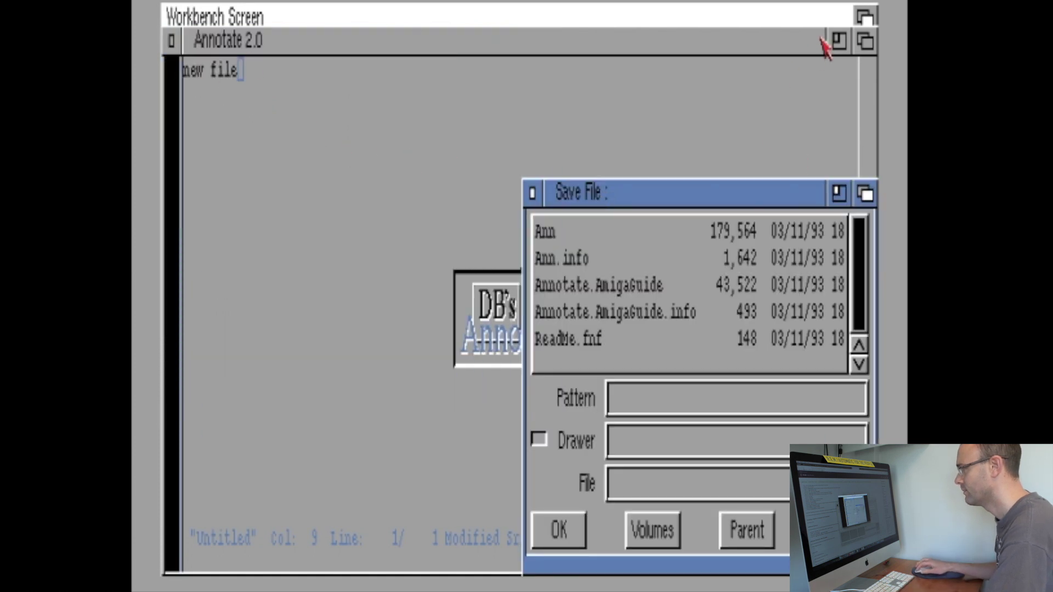
pyautogui.click(841, 39)
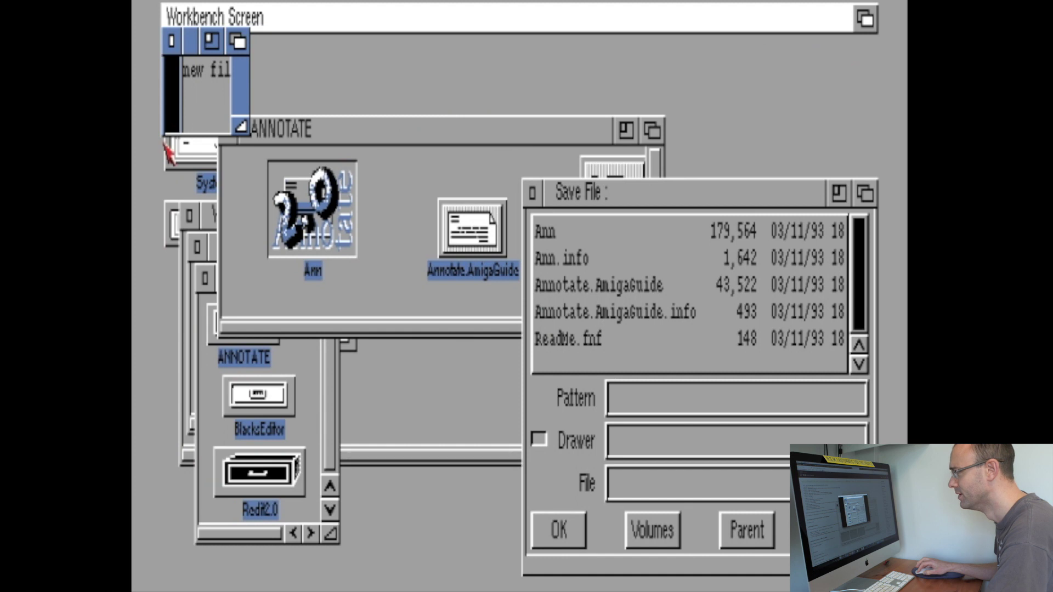
pyautogui.moveTo(189, 51); pyautogui.dragTo(623, 93)
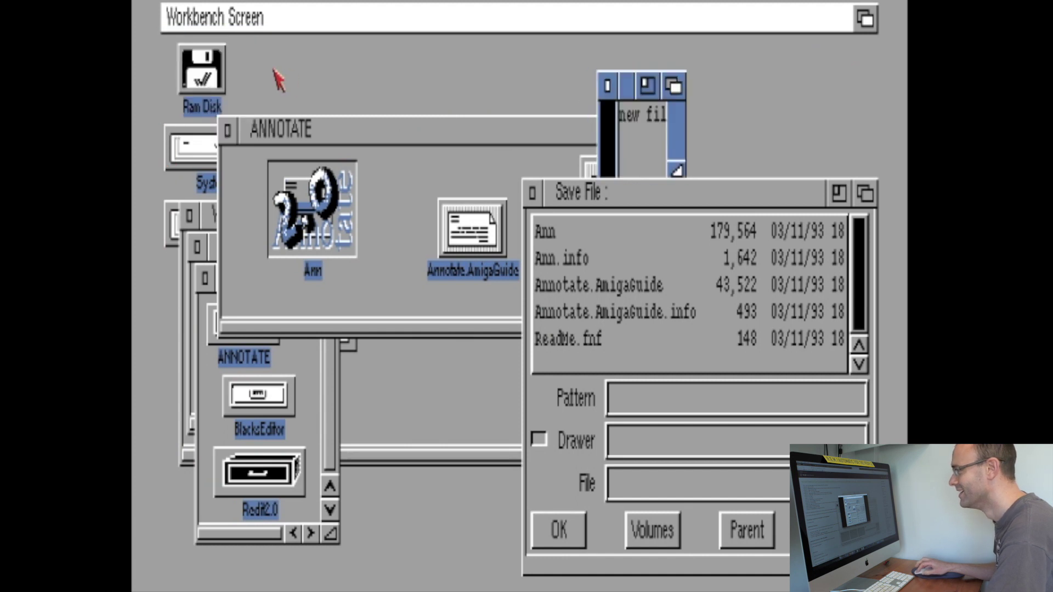
# Open the Ram Disk, move its window near the desktop's upper left, and show all of its files
pyautogui.doubleClick(213, 77)
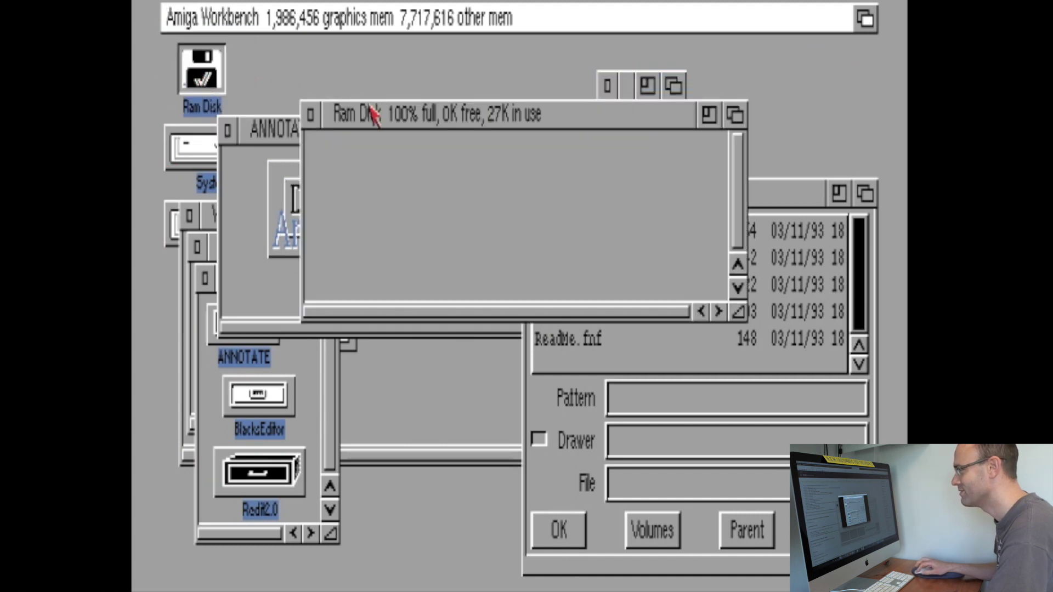
pyautogui.moveTo(411, 123); pyautogui.dragTo(274, 80)
pyautogui.rightClick(192, 16)
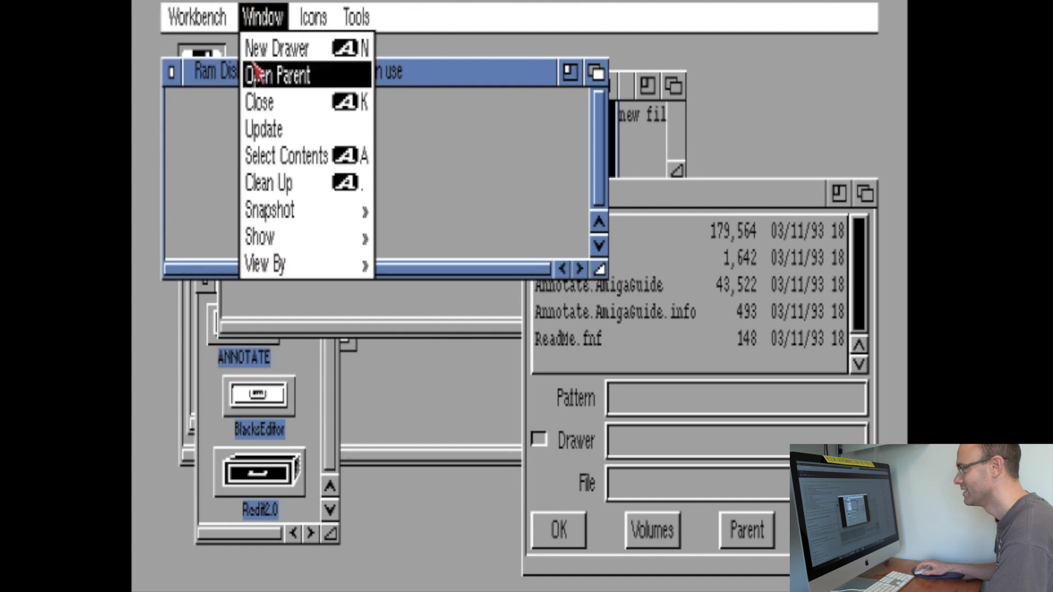
pyautogui.moveTo(318, 189); pyautogui.dragTo(349, 259)
# Bring the Annotate window forward, then widen it and fit it above the Save File dialog
pyautogui.click(660, 197)
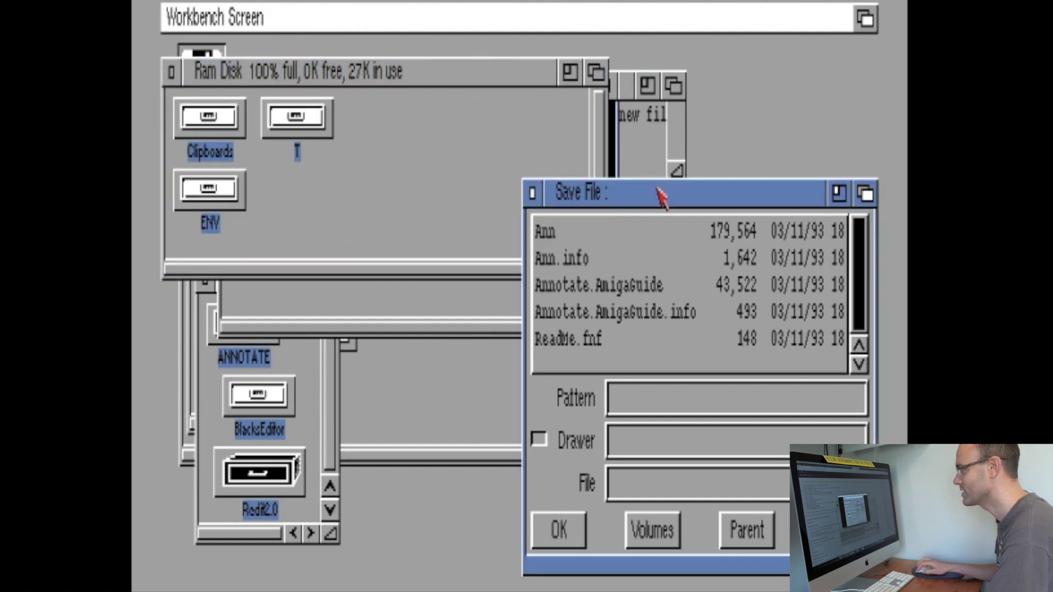
pyautogui.click(680, 88)
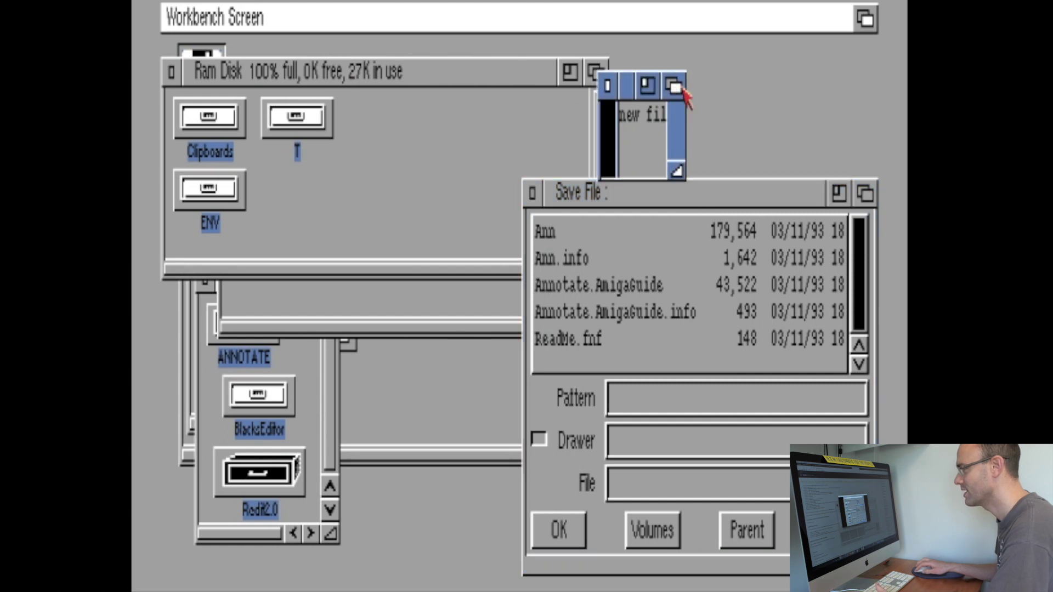
pyautogui.moveTo(683, 174); pyautogui.dragTo(860, 205)
pyautogui.moveTo(722, 94); pyautogui.dragTo(736, 62)
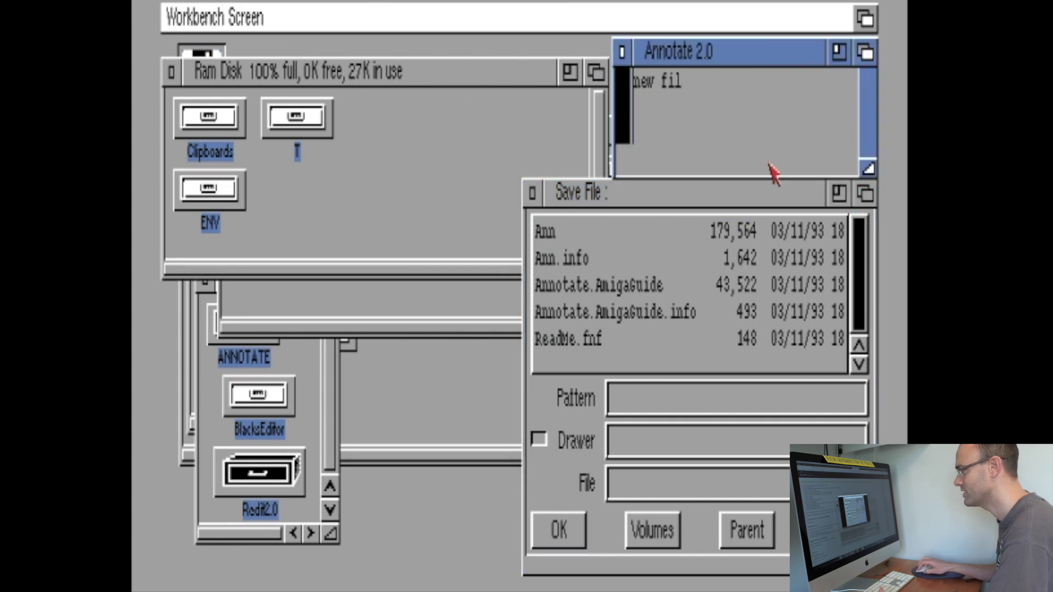
# Save the document as newfile.txt in the ram: drawer
pyautogui.click(671, 436)
pyautogui.write('ram:')
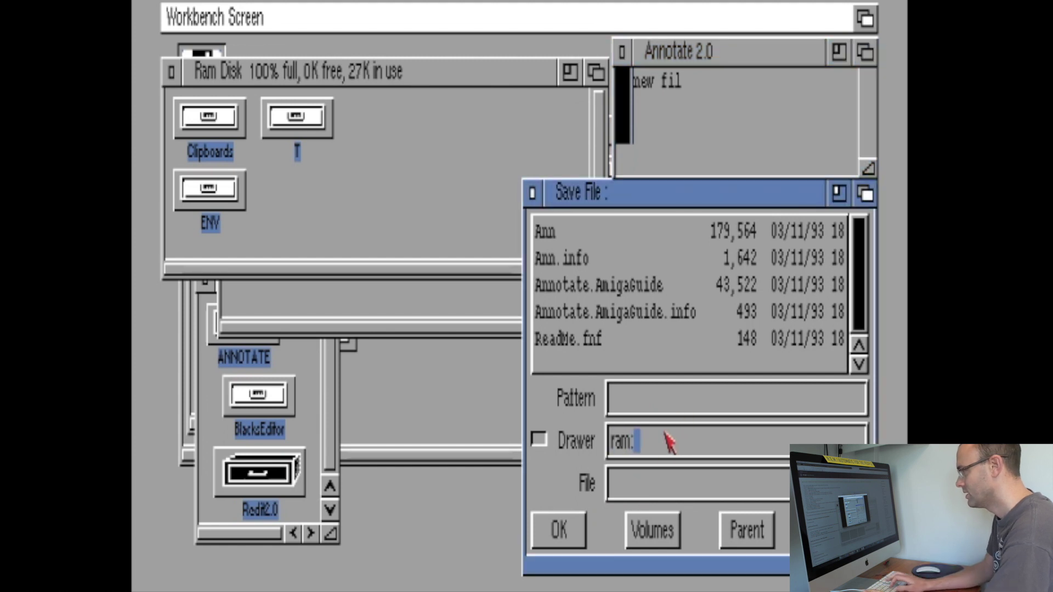
pyautogui.press('Return')
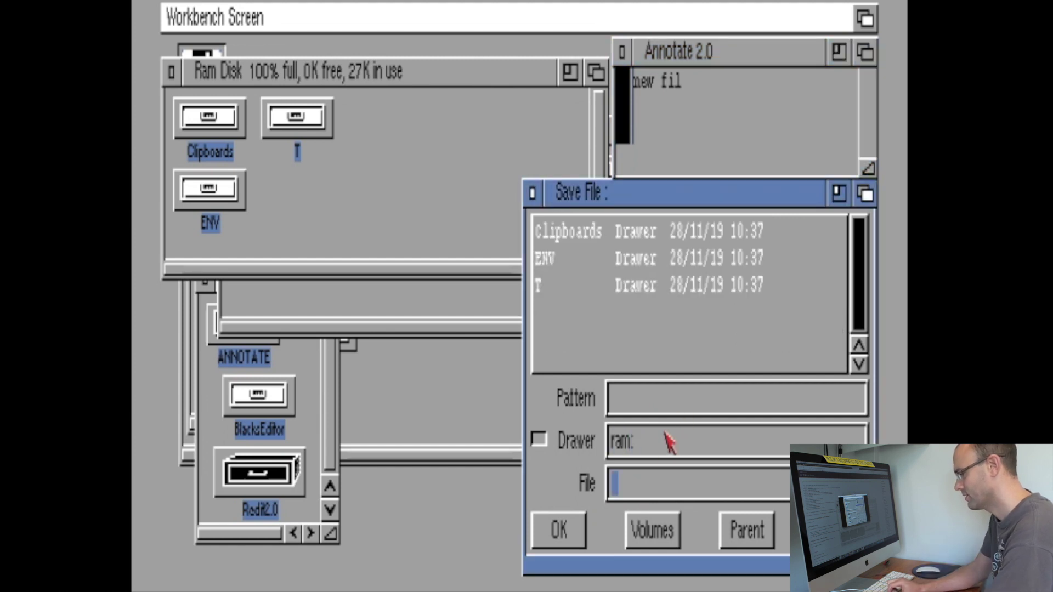
pyautogui.write('newfile.txt')
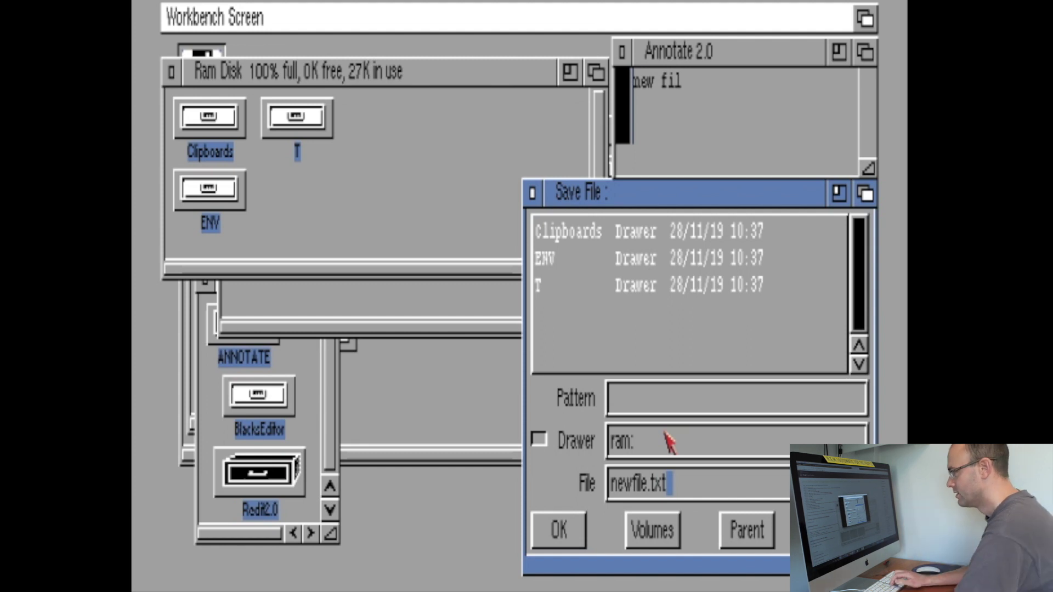
pyautogui.press('Return')
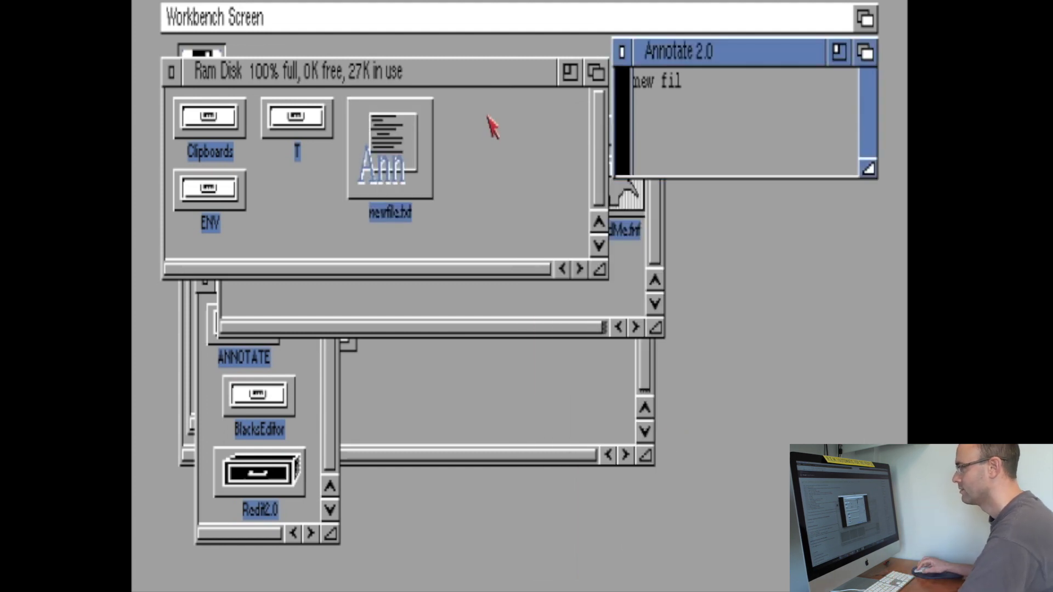
# Select newfile.txt, close the Annotate editor, and move the Ram Disk window to the desktop's upper right
pyautogui.click(432, 151)
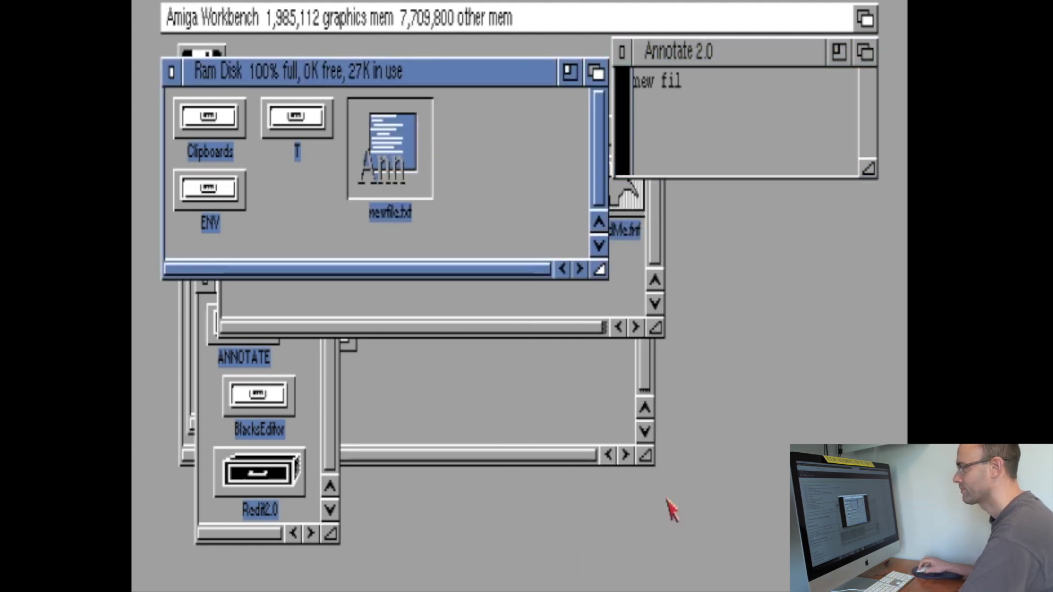
pyautogui.click(628, 61)
pyautogui.click(623, 55)
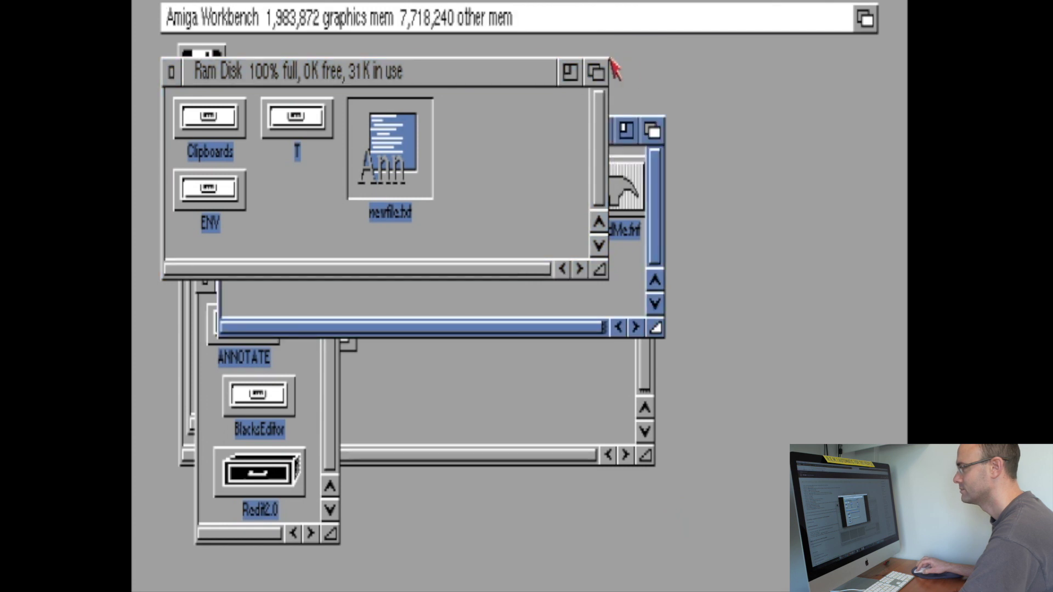
pyautogui.moveTo(404, 70)
pyautogui.mouseDown()
pyautogui.moveTo(676, 99)
pyautogui.moveTo(679, 56)
pyautogui.mouseUp()
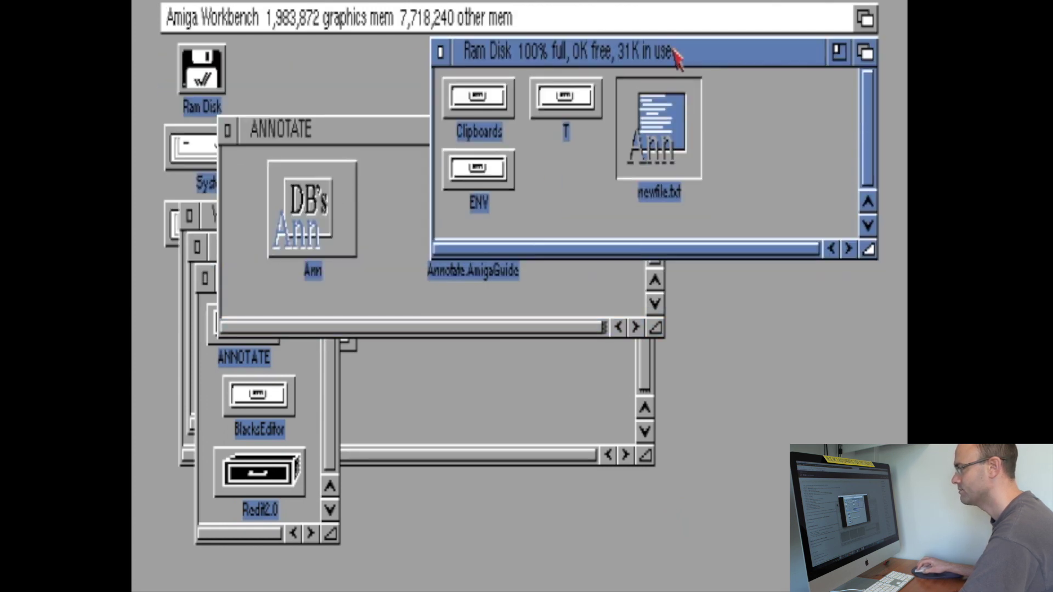
# Close the ANNOTATE, Editors, Tools and Work windows, leaving the Ram Disk window open
pyautogui.click(227, 130)
pyautogui.click(201, 278)
pyautogui.click(202, 279)
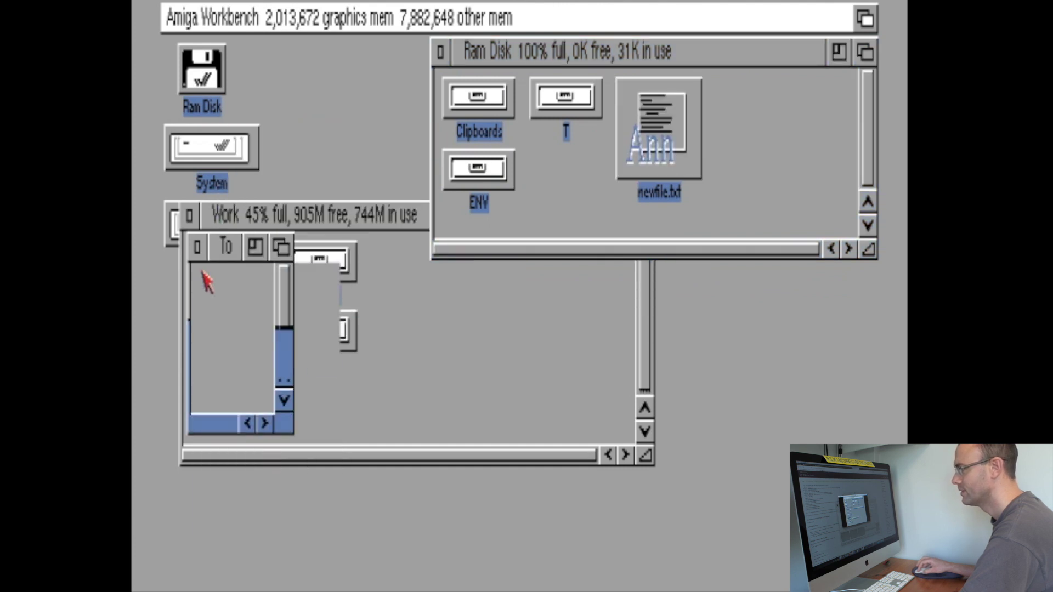
pyautogui.click(196, 246)
pyautogui.click(189, 215)
# Open the Data disk, place its window below the Ram Disk window, and set it to show all files
pyautogui.doubleClick(222, 288)
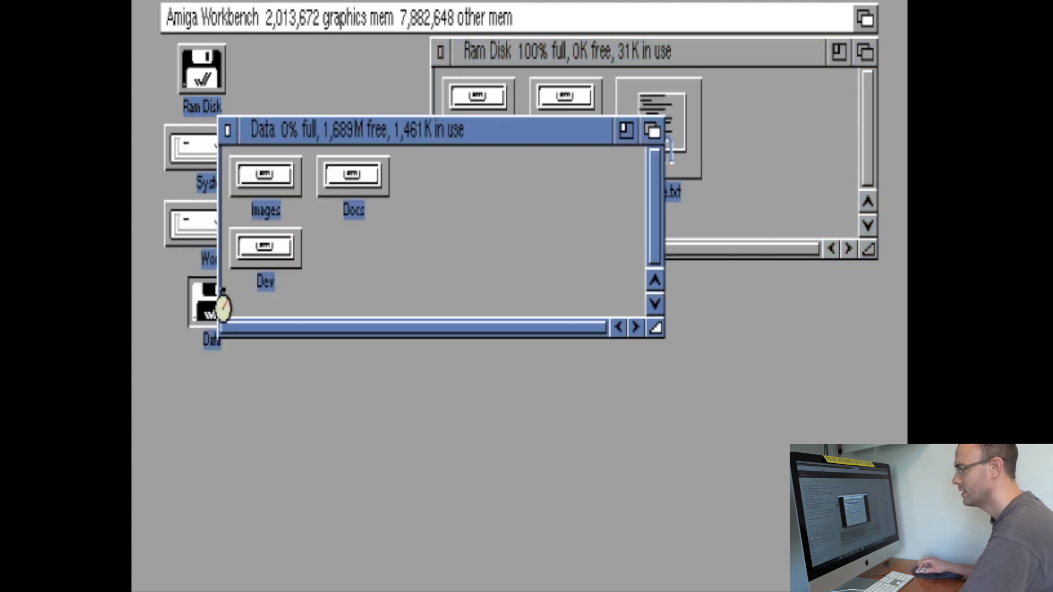
pyautogui.moveTo(364, 134); pyautogui.dragTo(364, 290)
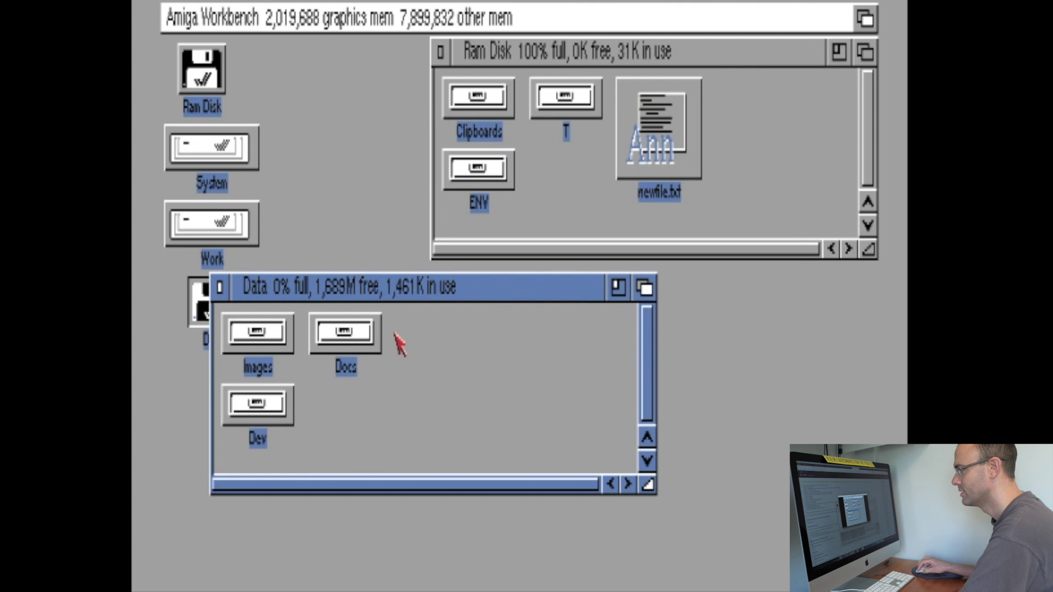
pyautogui.rightClick(309, 16)
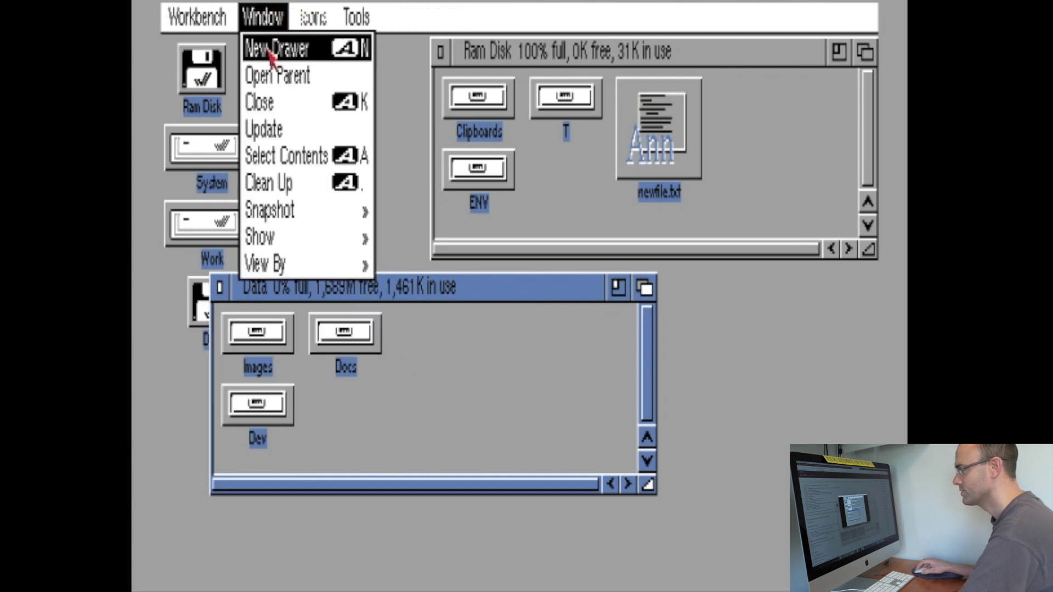
pyautogui.rightClick(361, 260)
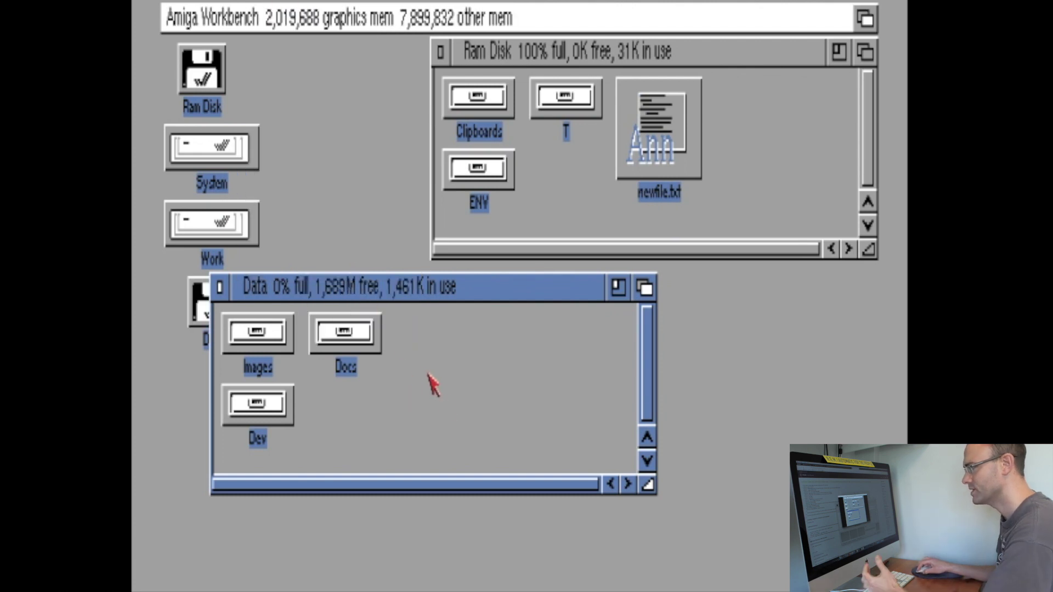
# Open the Docs drawer on the Data disk, move its window lower, and close the Data window
pyautogui.doubleClick(315, 331)
pyautogui.moveTo(290, 137); pyautogui.dragTo(231, 312)
pyautogui.click(221, 286)
# Check that Docs is set to show all files and move the user-startup icon closer to Startup-sequence
pyautogui.rightClick(312, 19)
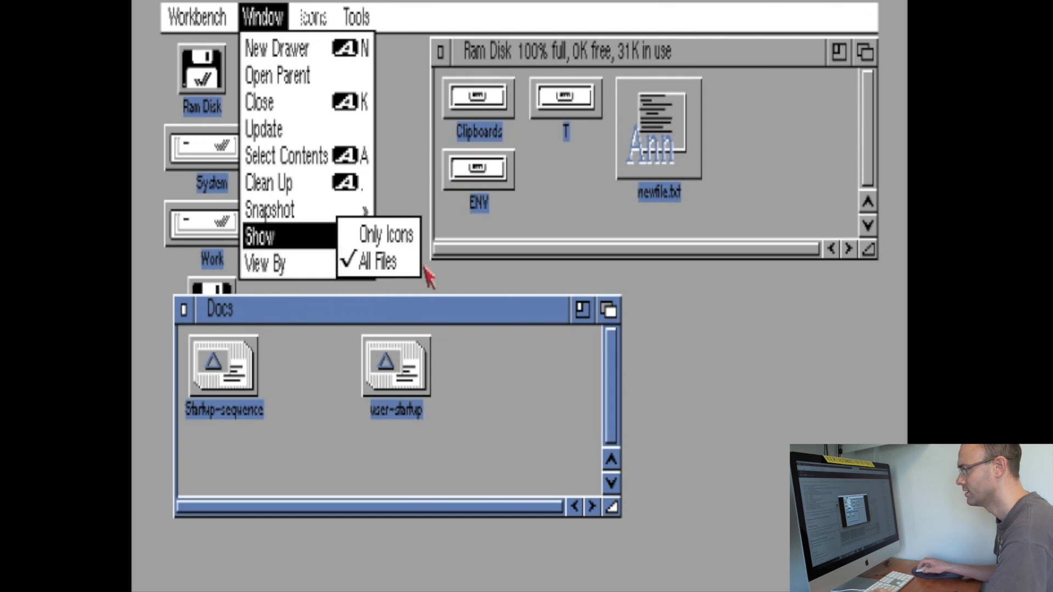
pyautogui.rightClick(489, 360)
pyautogui.moveTo(400, 364); pyautogui.dragTo(362, 367)
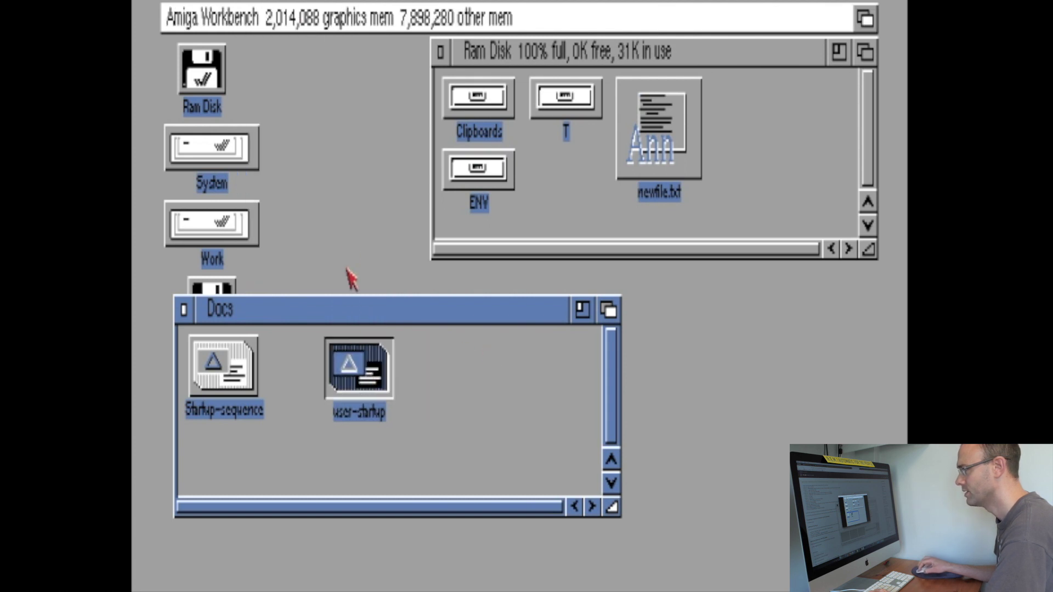
# Open another AmigaShell with Execute Command and place its window below the Ram Disk window
pyautogui.click(353, 242)
pyautogui.press('super+e')
pyautogui.press('Return')
pyautogui.moveTo(364, 17); pyautogui.dragTo(369, 299)
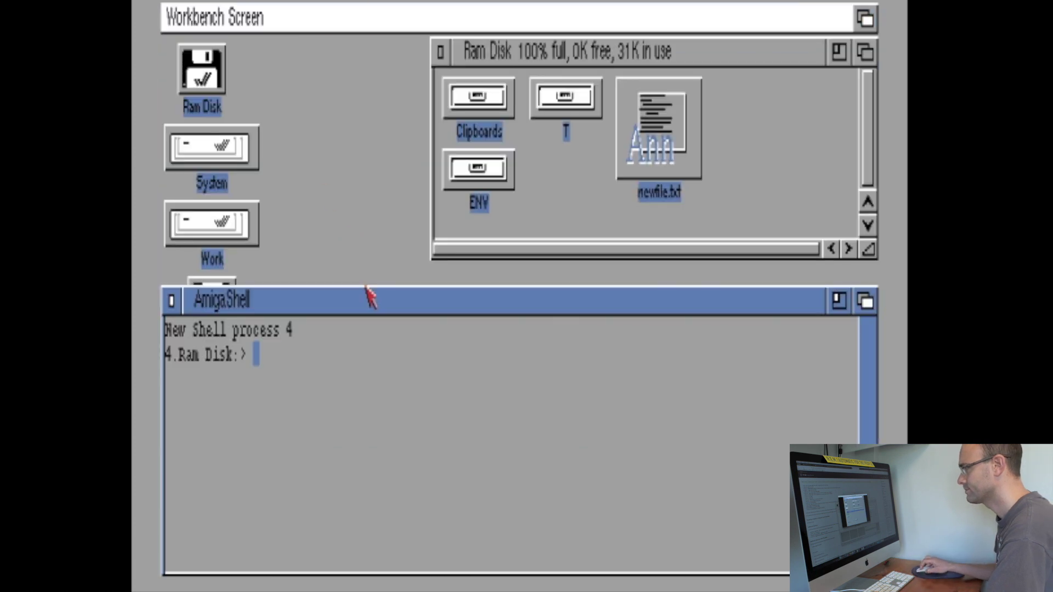
# Uncover the Docs window, then resize and arrange Docs and Ram Disk side by side above the shell
pyautogui.click(865, 300)
pyautogui.moveTo(433, 312); pyautogui.dragTo(474, 84)
pyautogui.moveTo(598, 268); pyautogui.dragTo(435, 262)
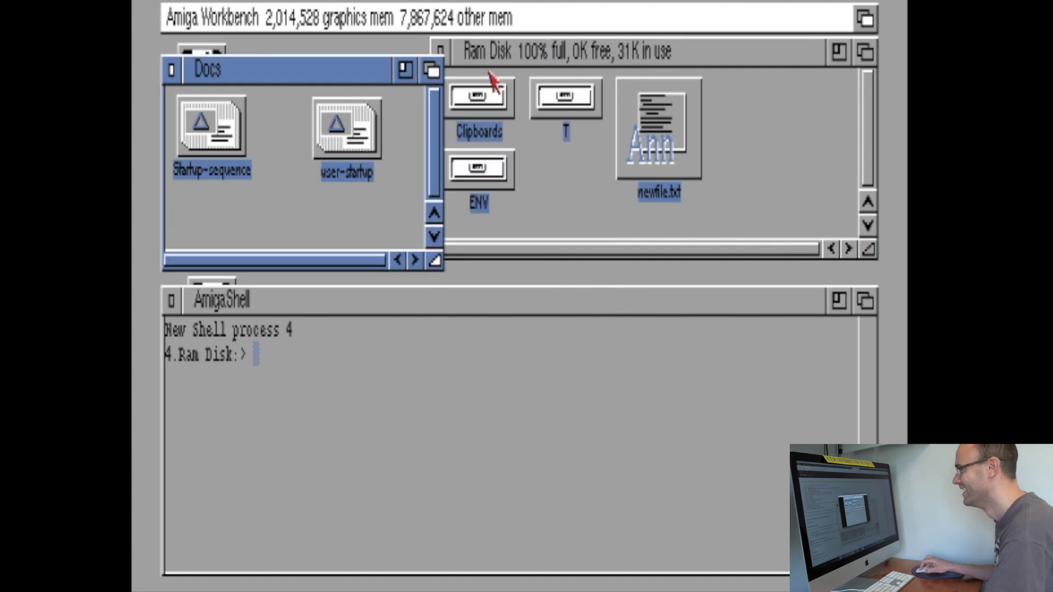
pyautogui.moveTo(869, 250); pyautogui.dragTo(747, 257)
pyautogui.moveTo(670, 57); pyautogui.dragTo(795, 71)
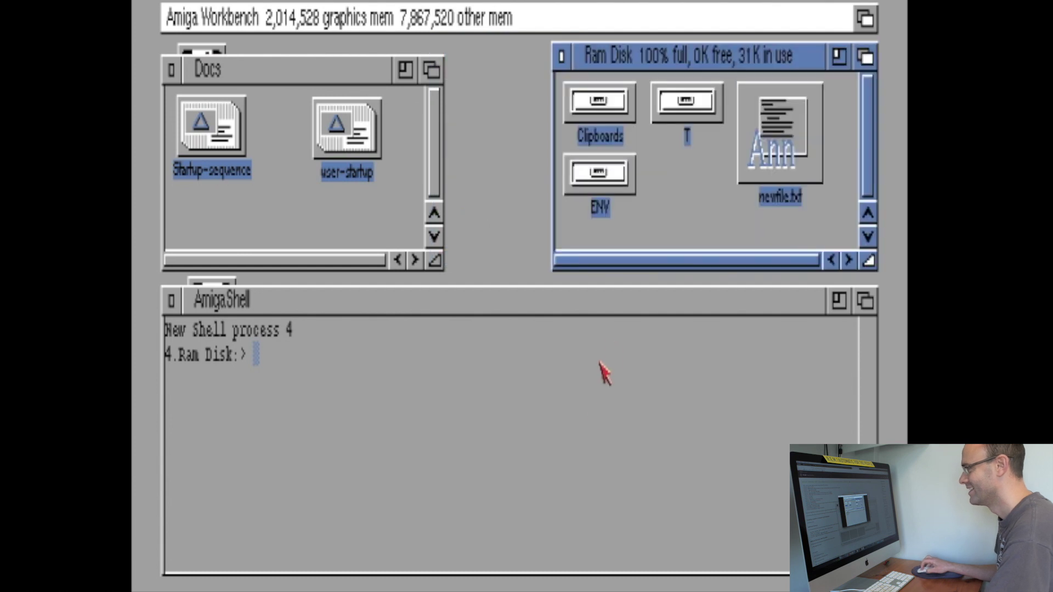
# In the shell, change to ram: and run copy newfile.txt to adh2:docs/
pyautogui.click(583, 422)
pyautogui.write('ram:')
pyautogui.press('Return')
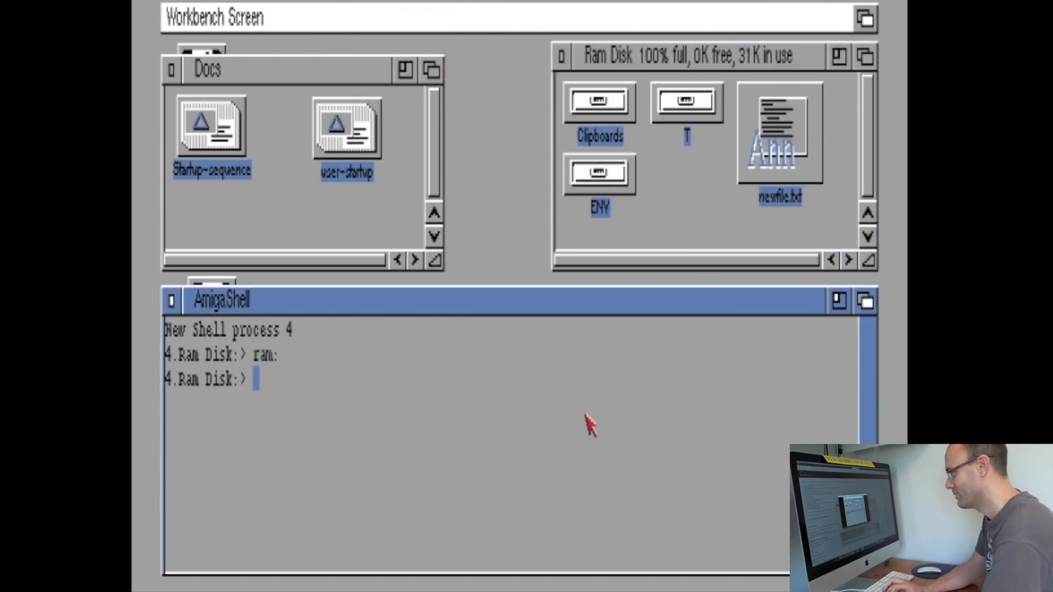
pyautogui.write('newfile.txt t')
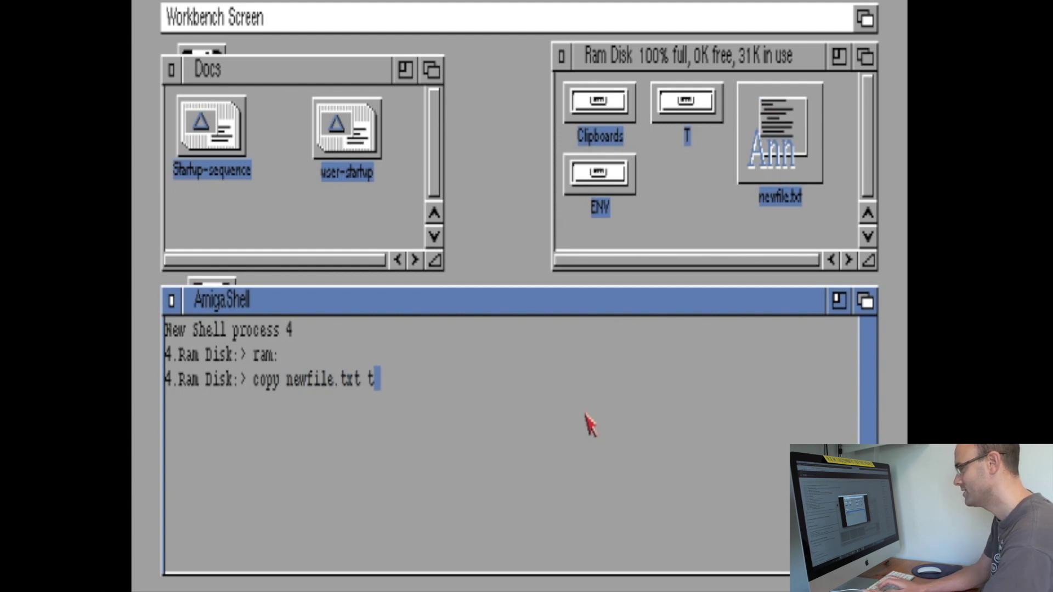
pyautogui.write('o ad')
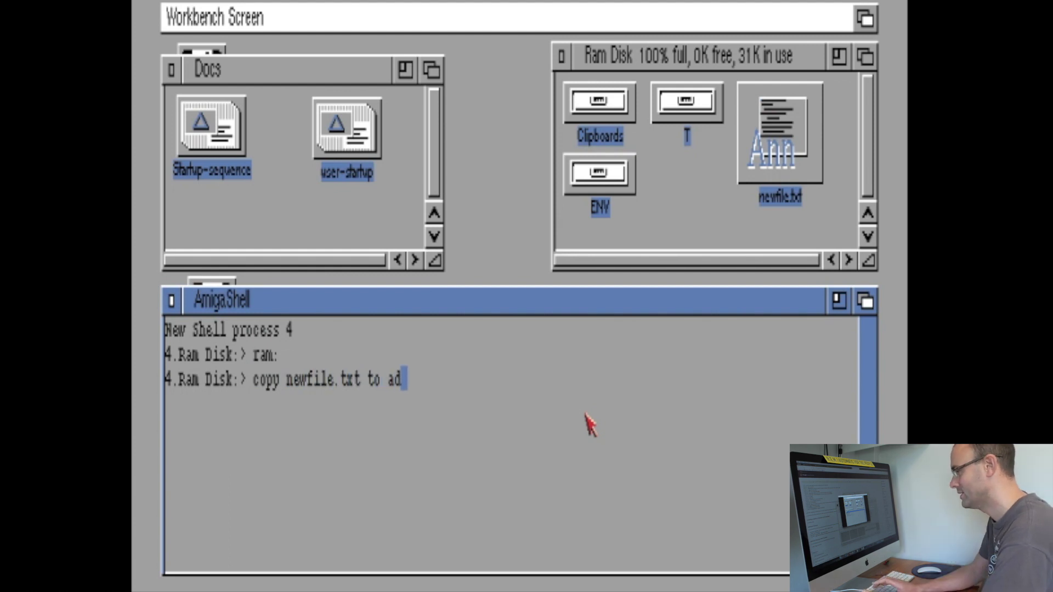
pyautogui.write('h2:docs/')
pyautogui.press('Return')
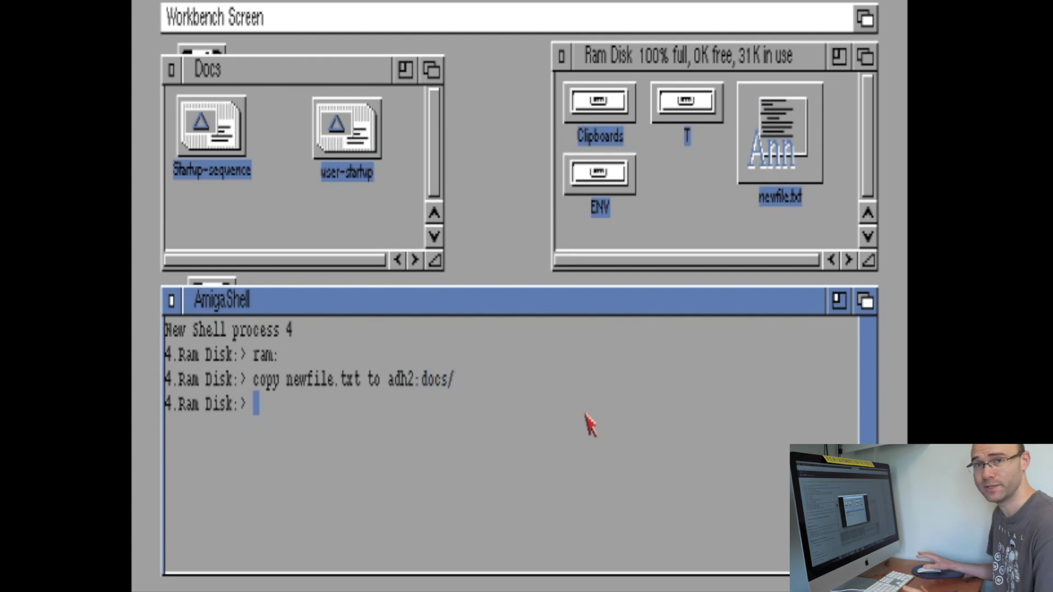
# Update all Workbench windows to refresh the contents of the Docs drawer
pyautogui.click(307, 206)
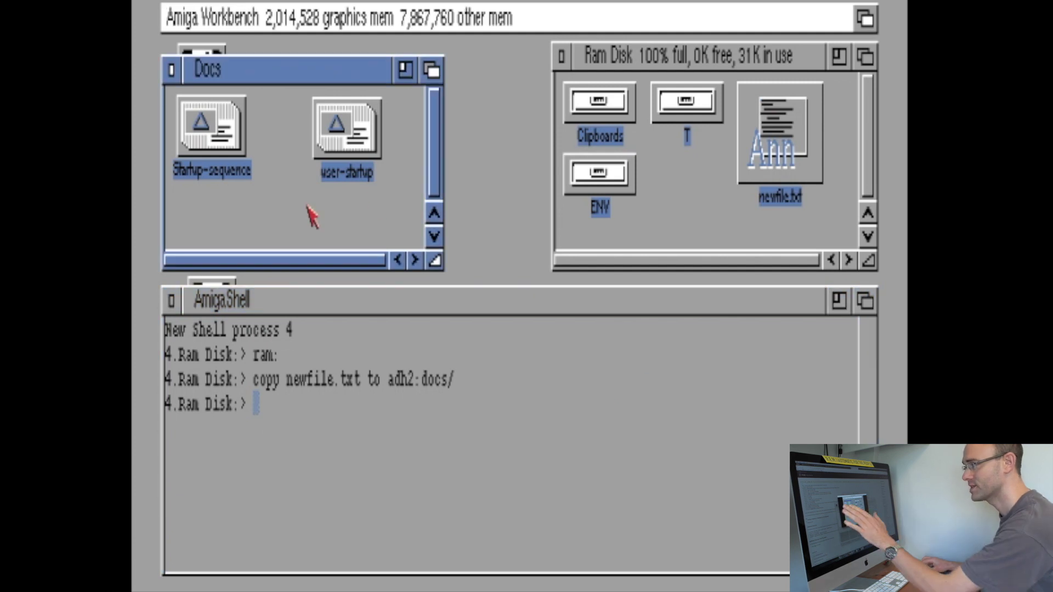
pyautogui.rightClick(202, 12)
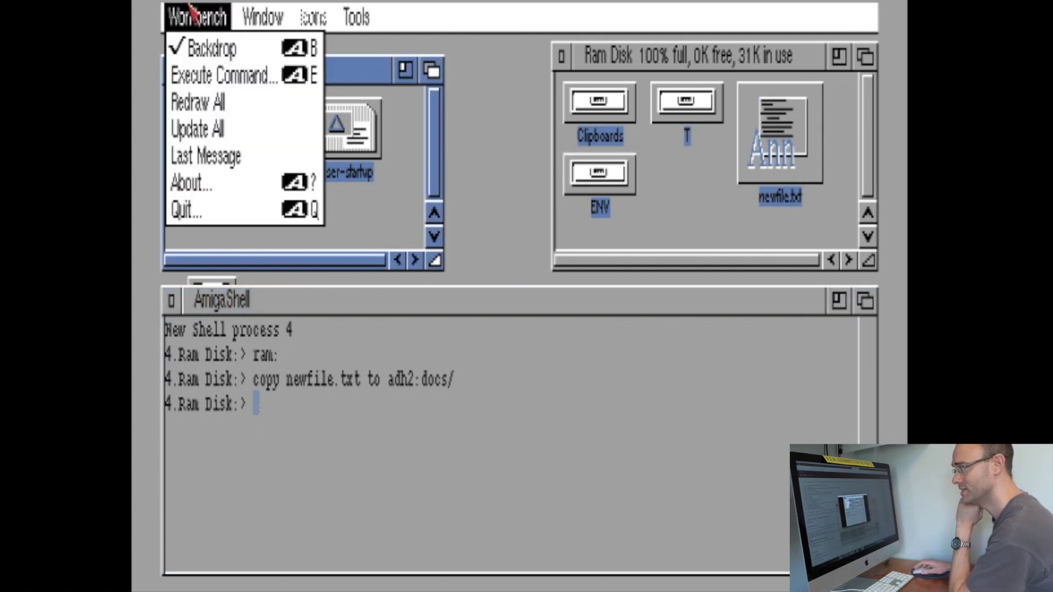
pyautogui.click(251, 129)
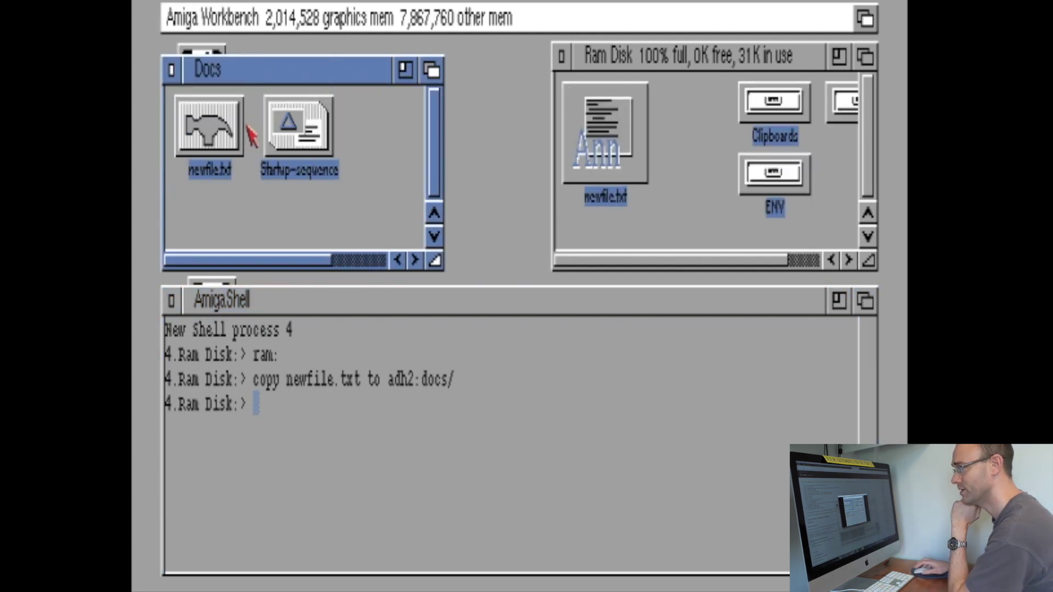
# Inspect the copied newfile.txt icon in the Docs drawer, selecting and deselecting it
pyautogui.click(347, 258)
pyautogui.moveTo(346, 257); pyautogui.dragTo(164, 235)
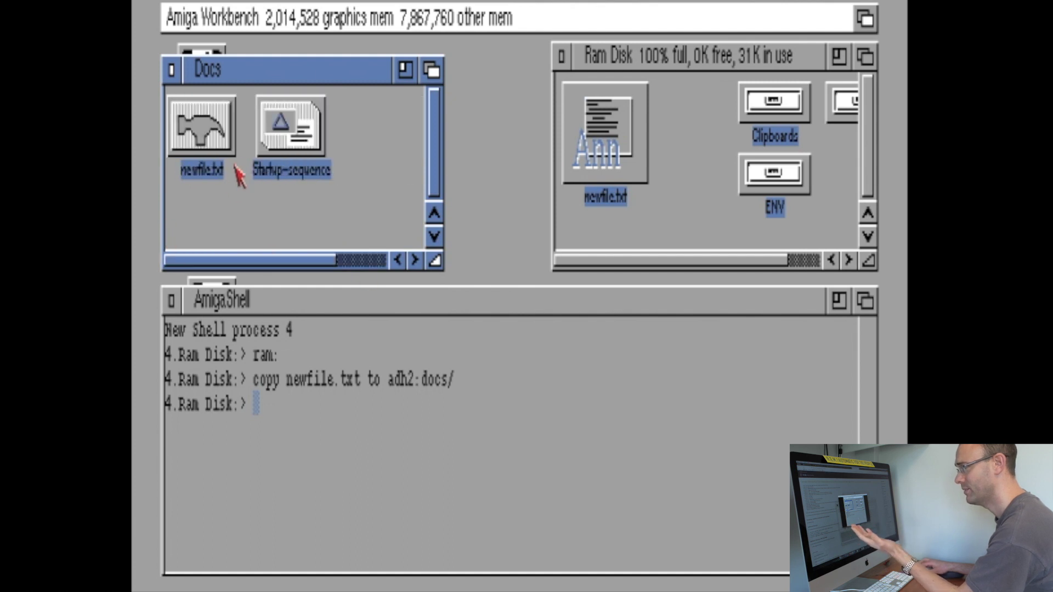
pyautogui.click(218, 122)
pyautogui.click(283, 223)
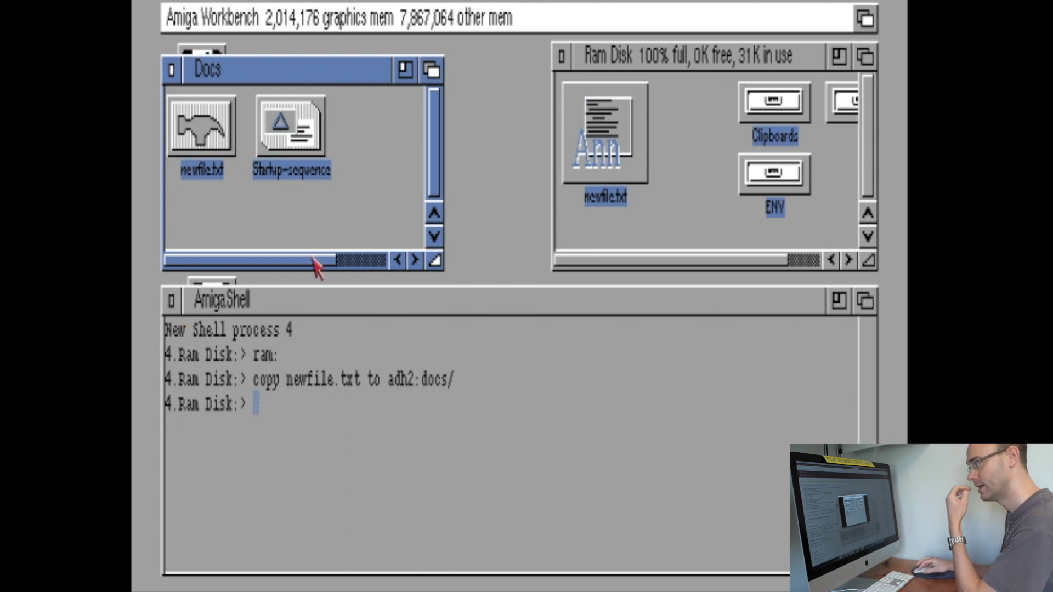
# Close the AmigaShell, Docs and Ram Disk windows
pyautogui.click(284, 321)
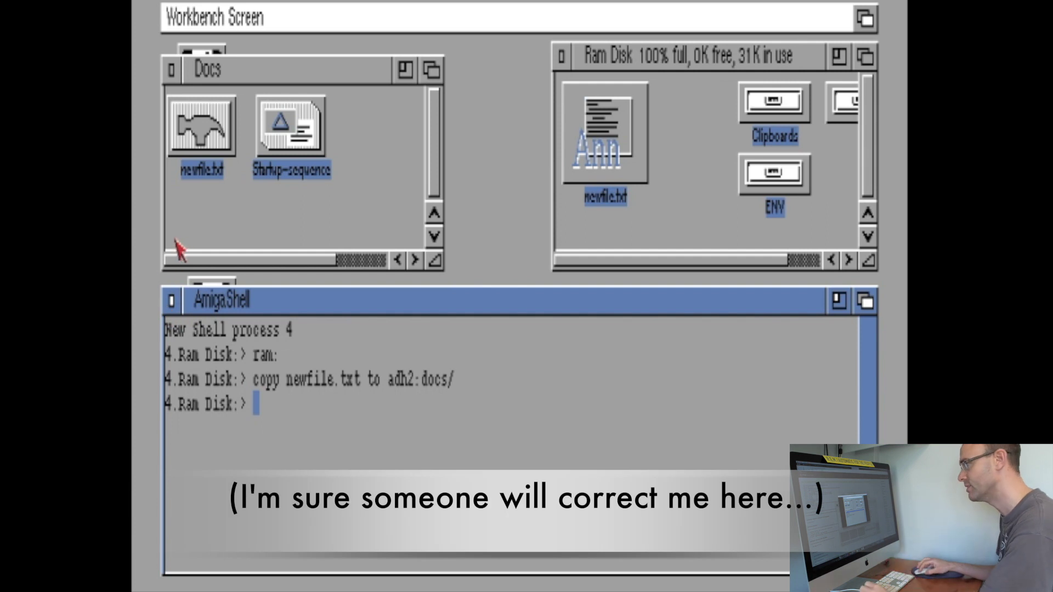
pyautogui.click(173, 299)
pyautogui.click(172, 70)
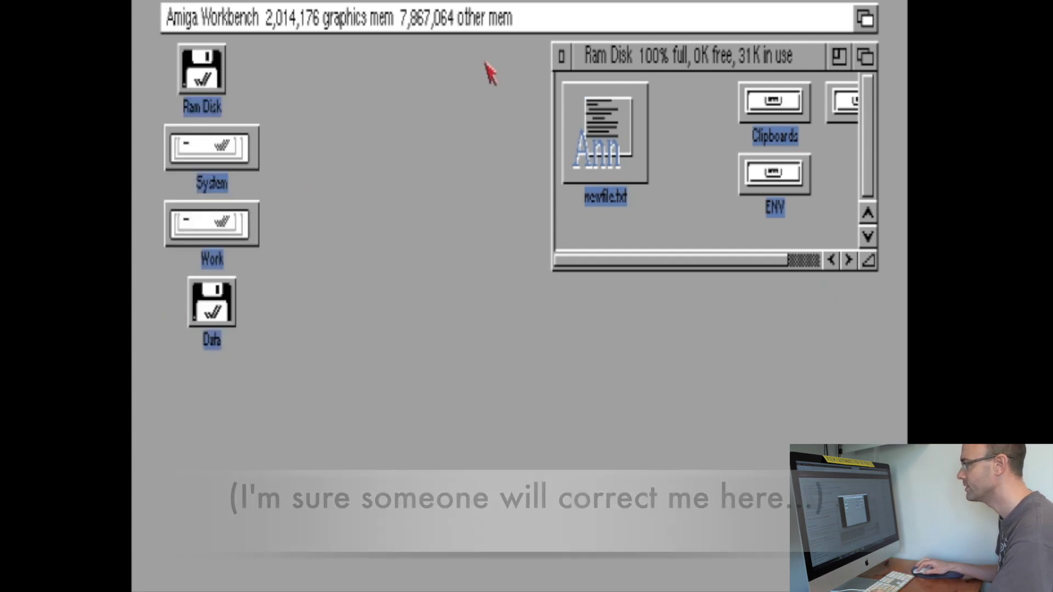
pyautogui.click(561, 57)
# Display the last message reported by Workbench
pyautogui.rightClick(163, 8)
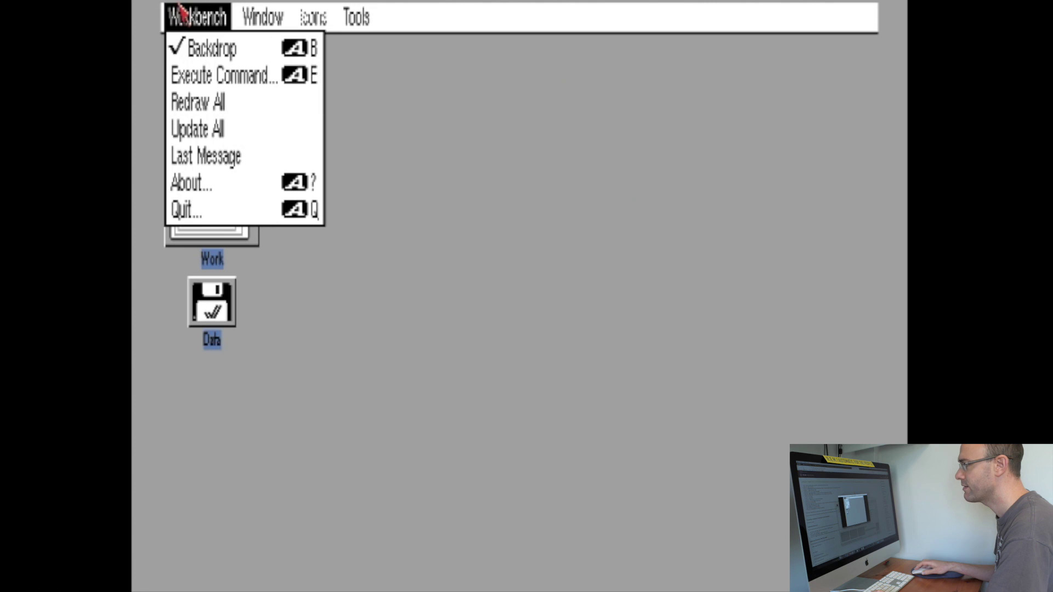
pyautogui.rightClick(262, 158)
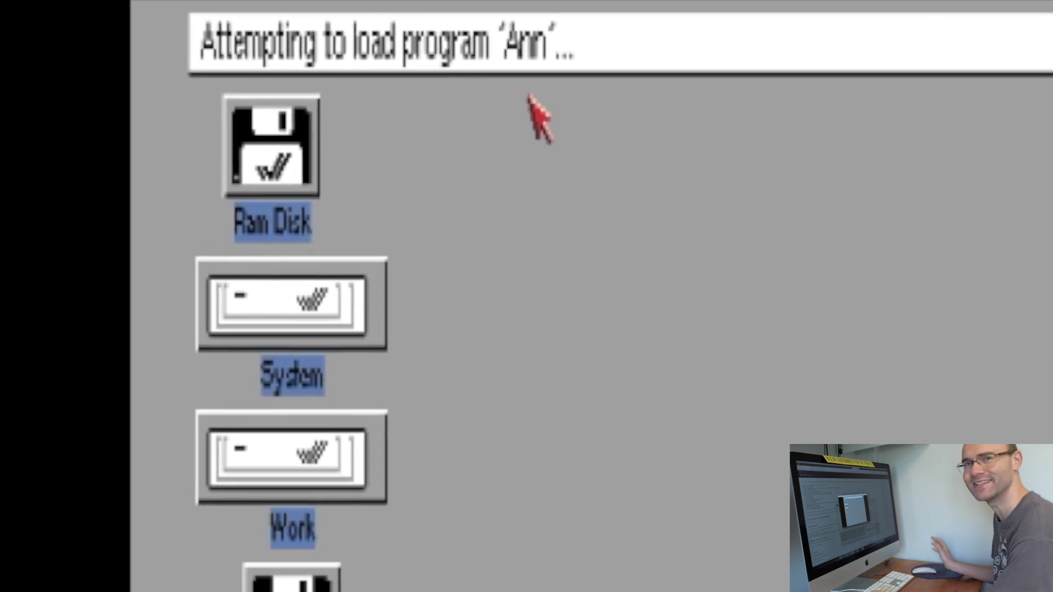
pyautogui.rightClick(196, 26)
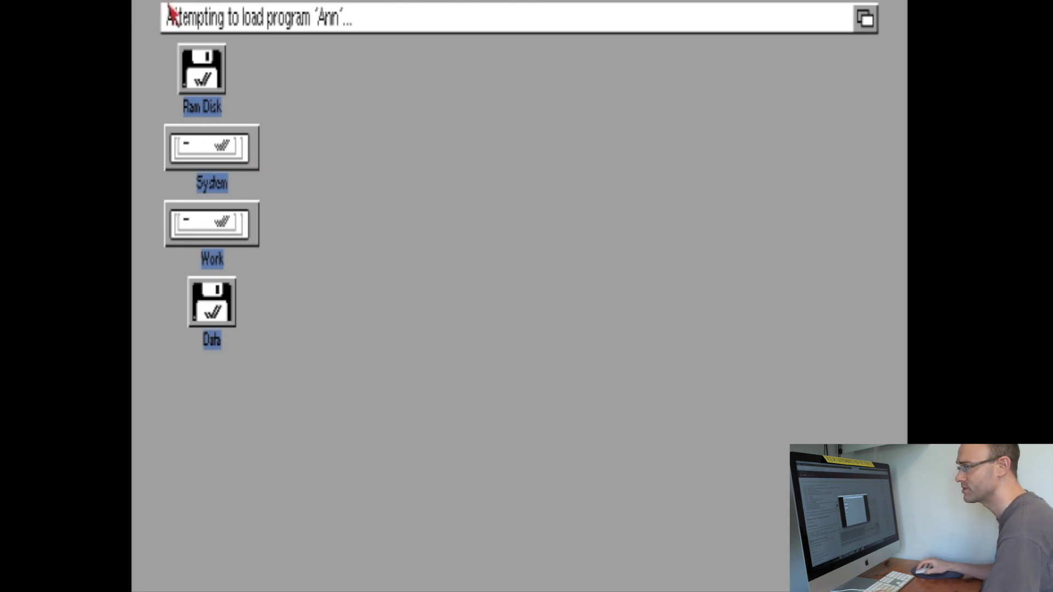
# View the Kickstart and Workbench version information with About and dismiss it
pyautogui.moveTo(173, 8); pyautogui.dragTo(204, 189)
pyautogui.moveTo(287, 17); pyautogui.dragTo(488, 120)
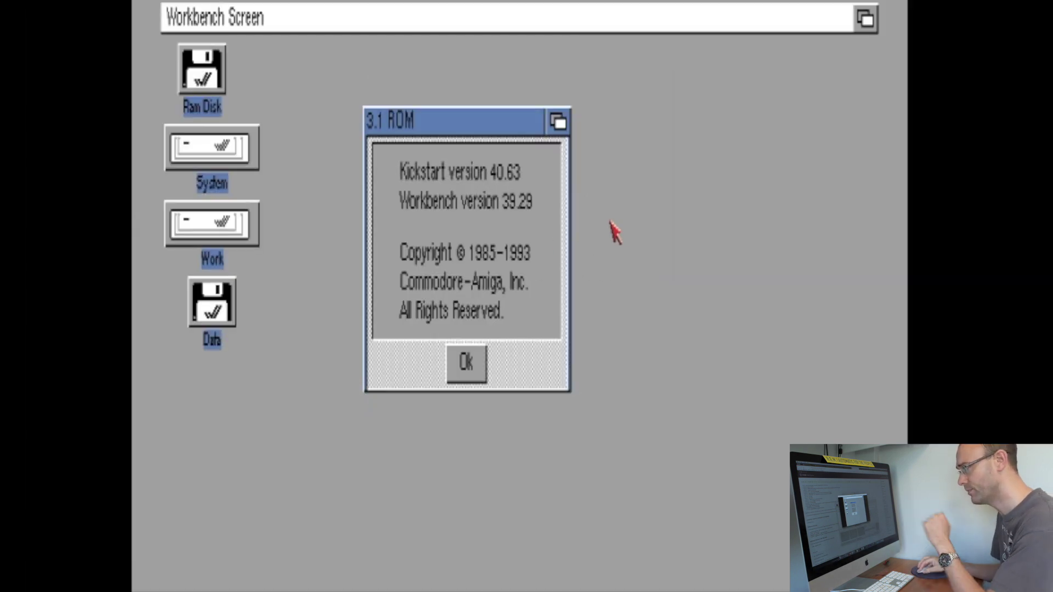
pyautogui.click(453, 363)
# Try to quit Workbench
pyautogui.rightClick(169, 12)
pyautogui.click(207, 214)
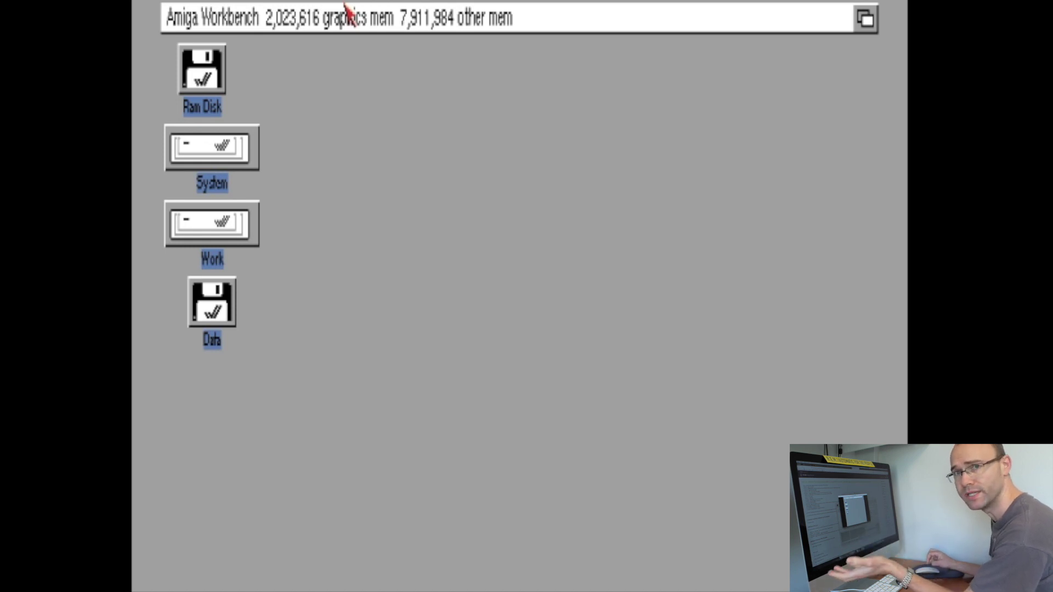
pyautogui.rightClick(228, 5)
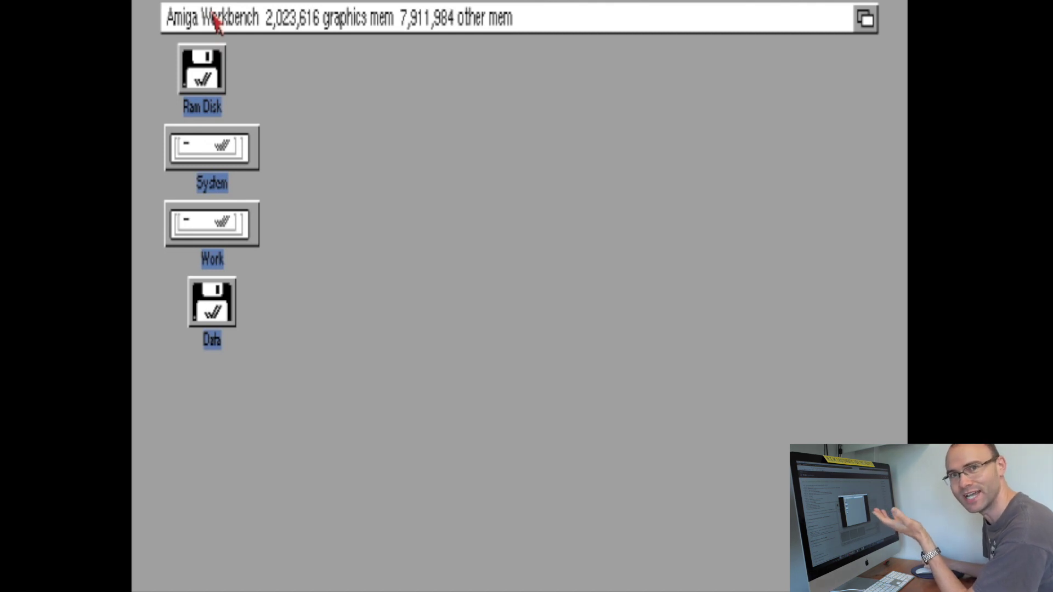
pyautogui.rightClick(215, 22)
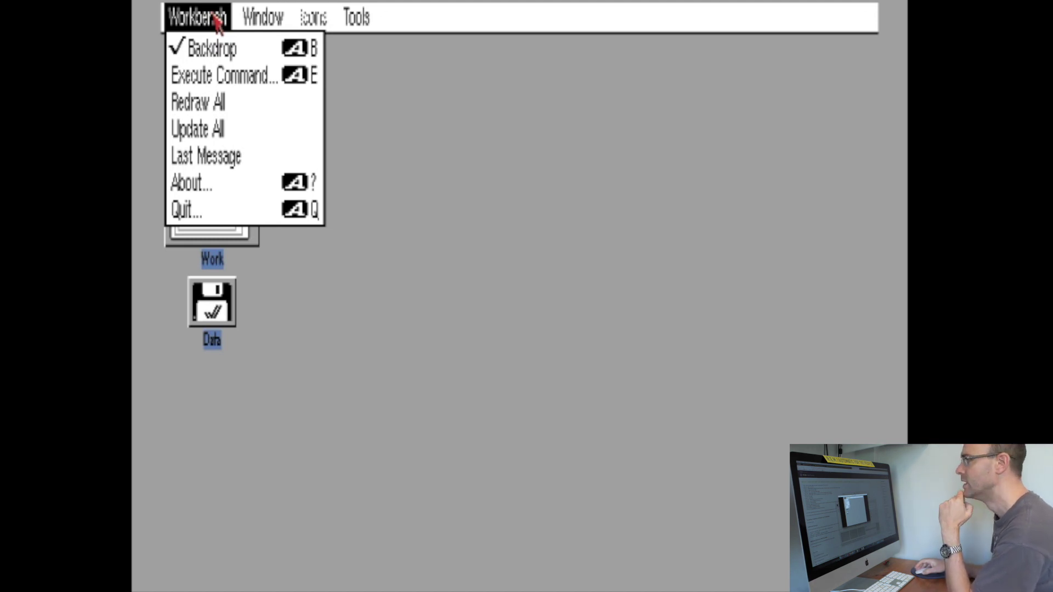
pyautogui.moveTo(284, 16)
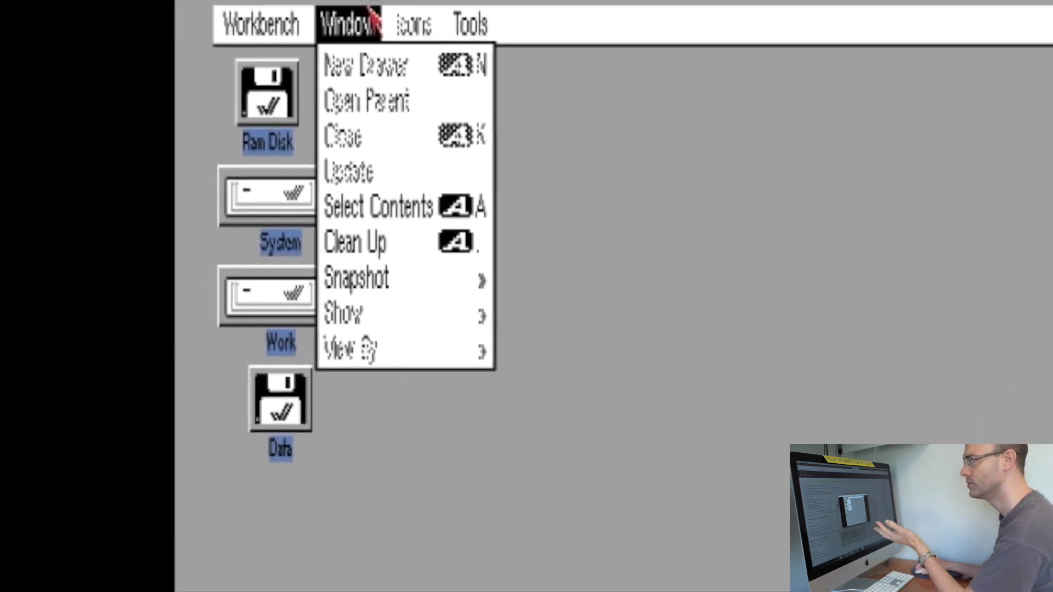
pyautogui.moveTo(368, 285)
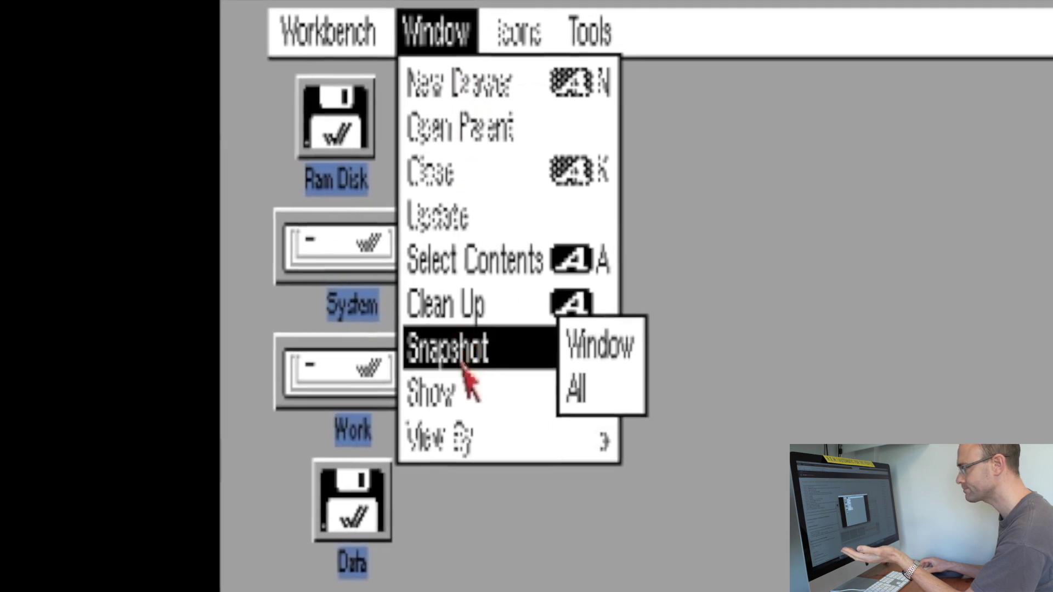
pyautogui.rightClick(508, 304)
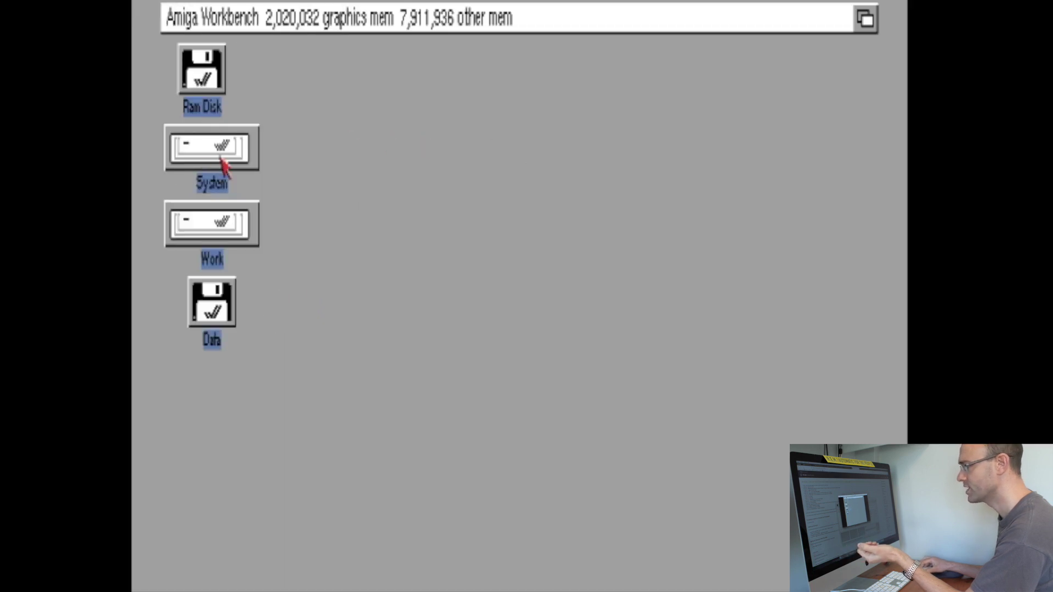
# Open Ram Disk, enlarge its window to show all its icons, and place it beside the desktop's disk icons
pyautogui.doubleClick(200, 85)
pyautogui.moveTo(685, 71); pyautogui.dragTo(438, 60)
pyautogui.moveTo(625, 253); pyautogui.dragTo(778, 272)
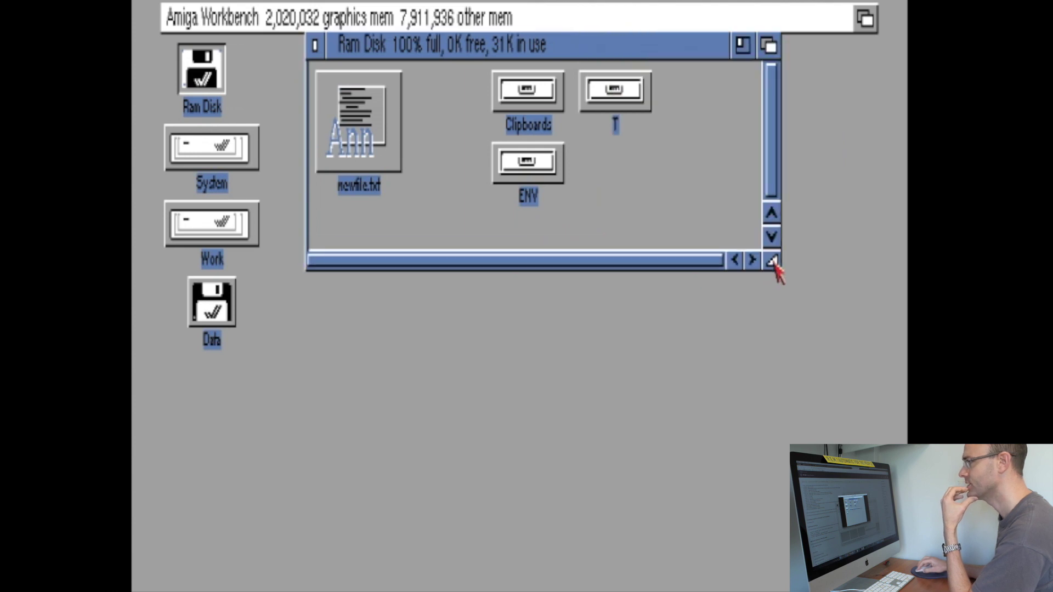
pyautogui.moveTo(405, 47); pyautogui.dragTo(337, 117)
# Create a new drawer named Cheese in Ram Disk
pyautogui.rightClick(271, 14)
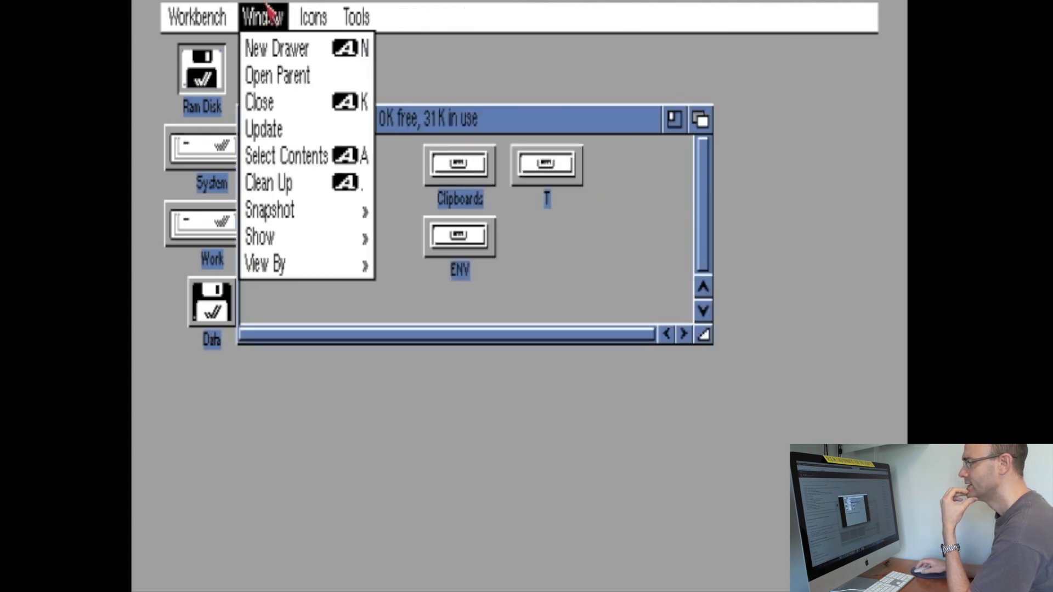
pyautogui.click(268, 48)
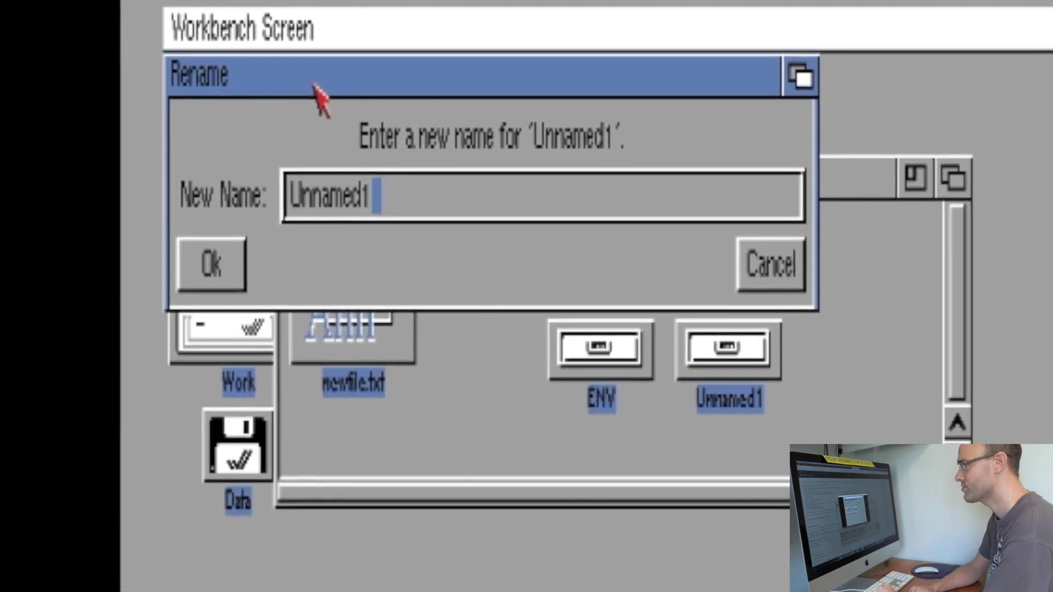
pyautogui.press('BackSpace')
pyautogui.press('BackSpace')
pyautogui.press('BackSpace')
pyautogui.press('BackSpace')
pyautogui.press('BackSpace')
pyautogui.press('BackSpace')
pyautogui.press('BackSpace')
pyautogui.press('BackSpace')
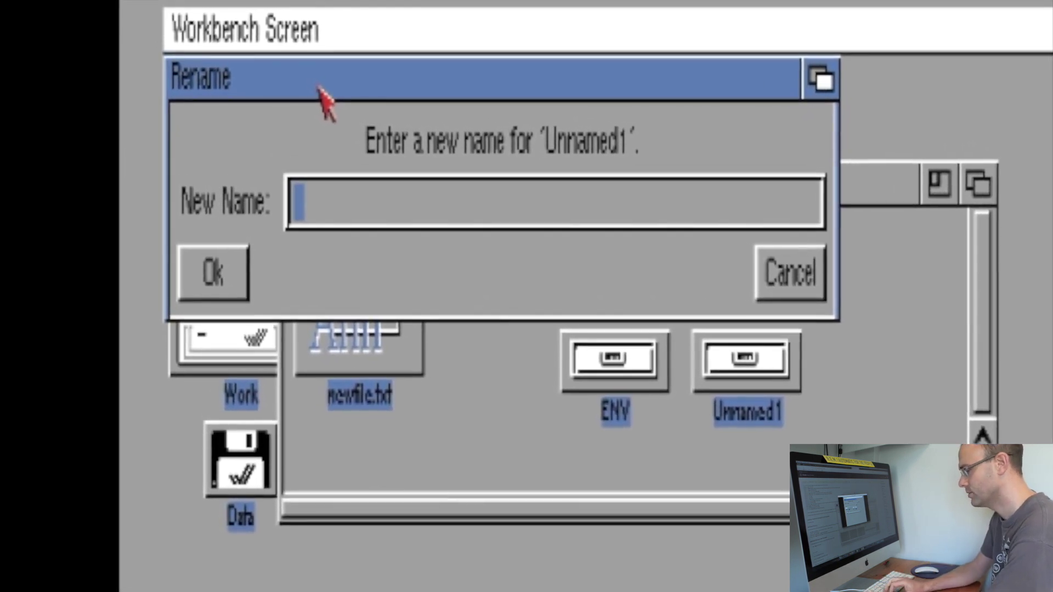
pyautogui.write('Cheese')
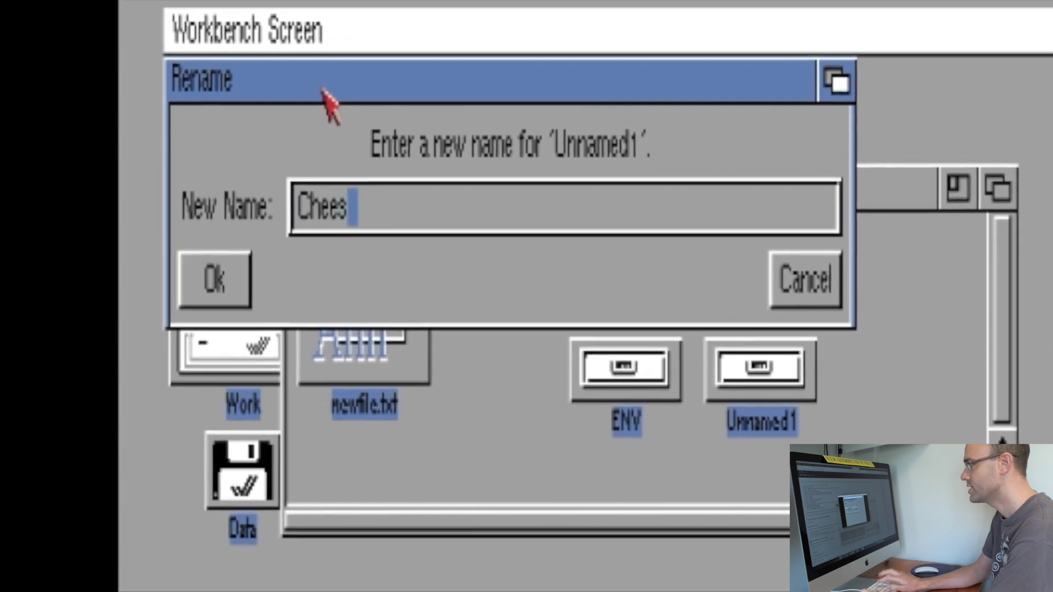
pyautogui.press('Return')
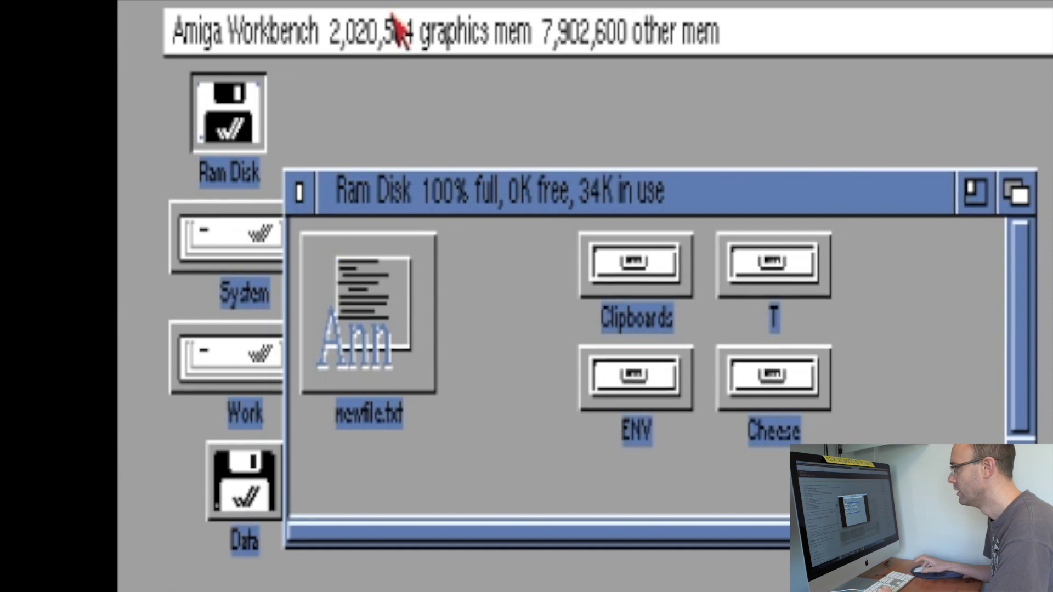
# Try the Open Parent command on the Ram Disk window
pyautogui.rightClick(393, 23)
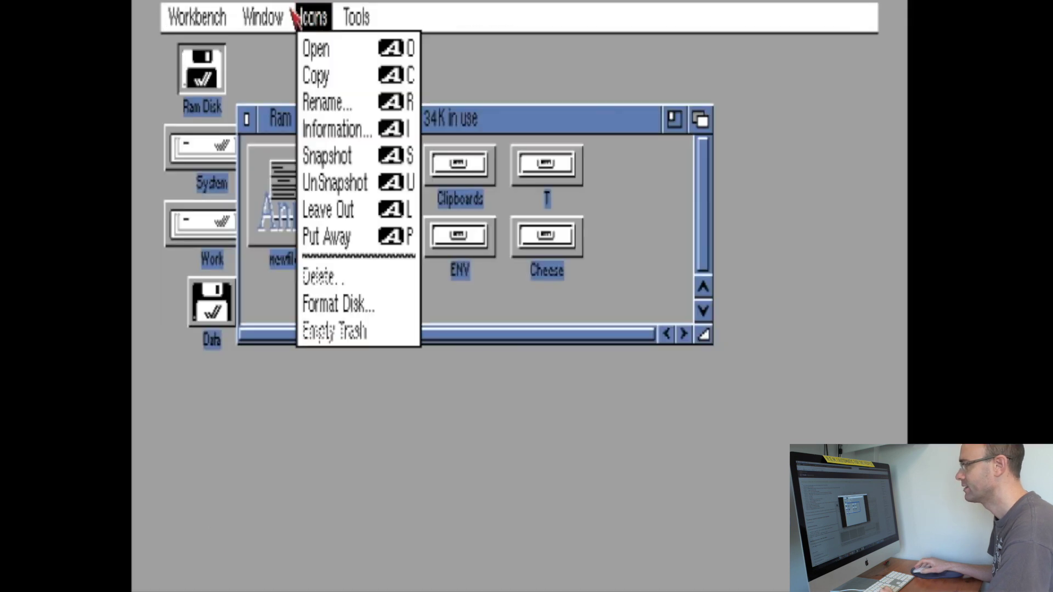
pyautogui.moveTo(281, 21)
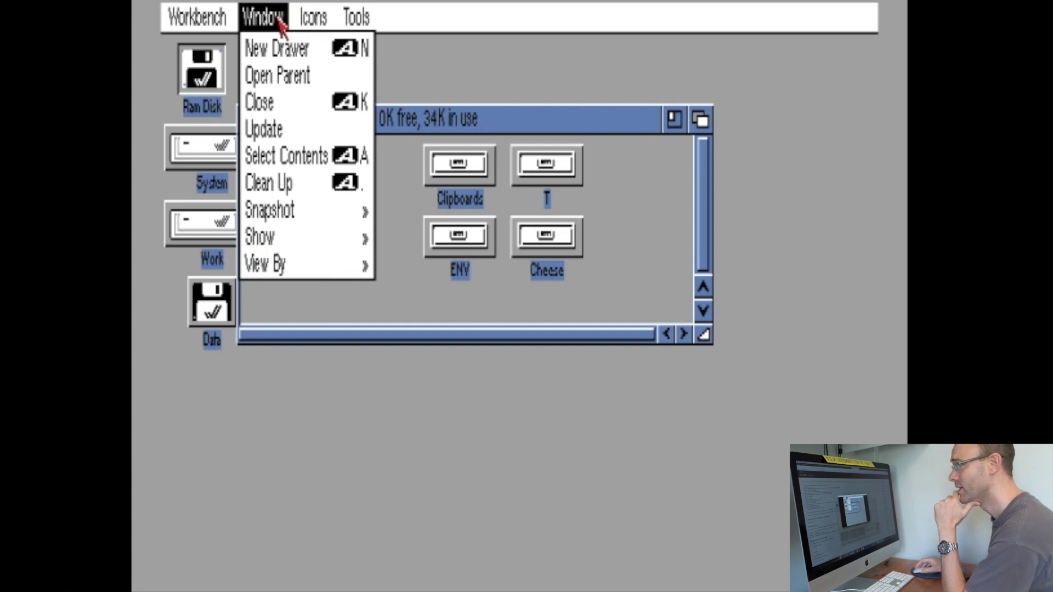
pyautogui.rightClick(262, 82)
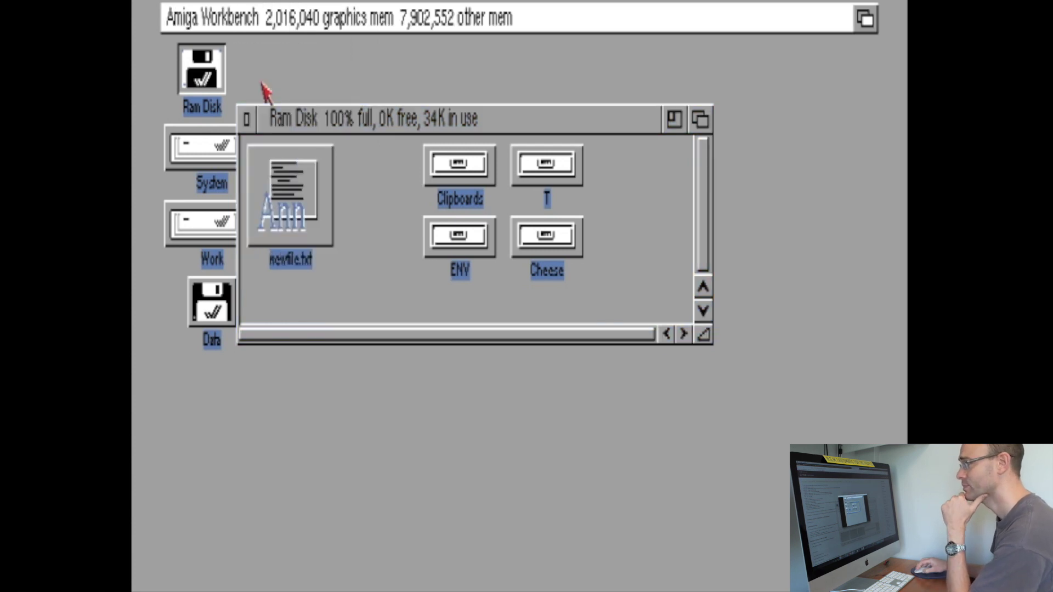
# Open the Cheese drawer, close the Ram Disk window, and bring it back with Open Parent from Cheese
pyautogui.doubleClick(563, 254)
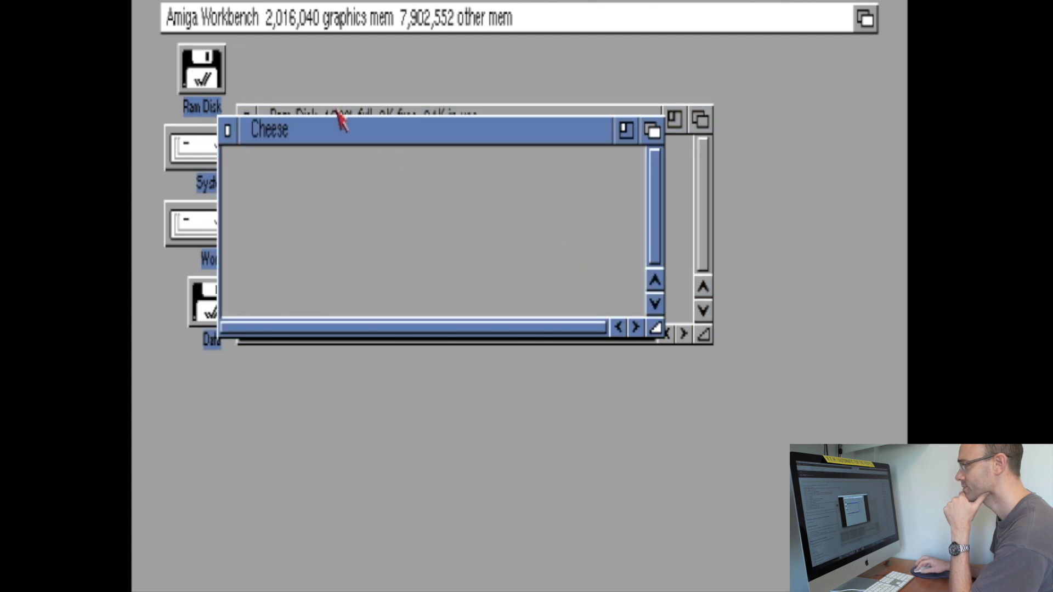
pyautogui.moveTo(305, 133); pyautogui.dragTo(301, 179)
pyautogui.click(247, 114)
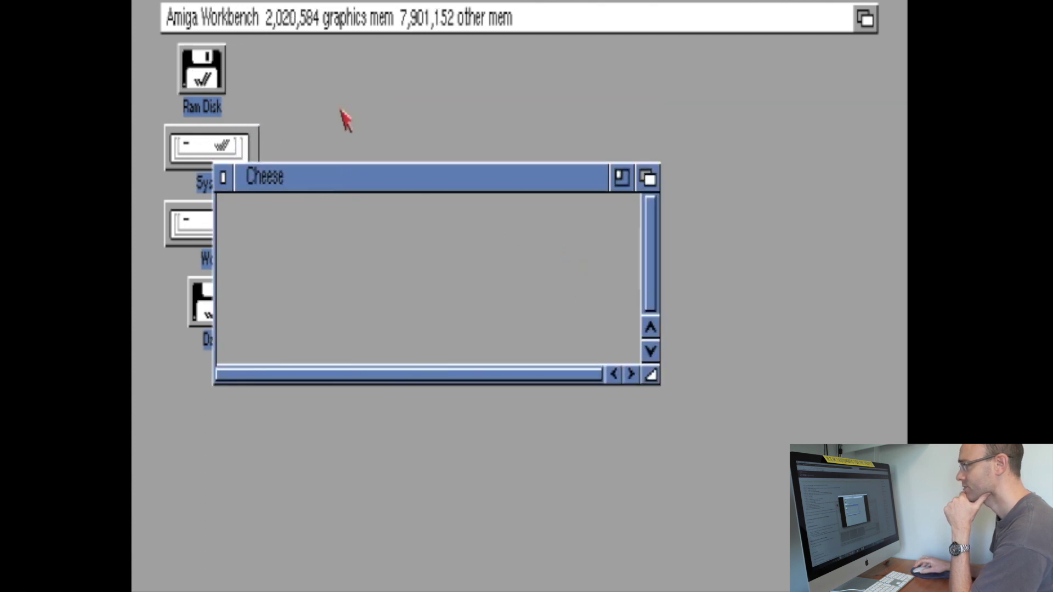
pyautogui.rightClick(291, 21)
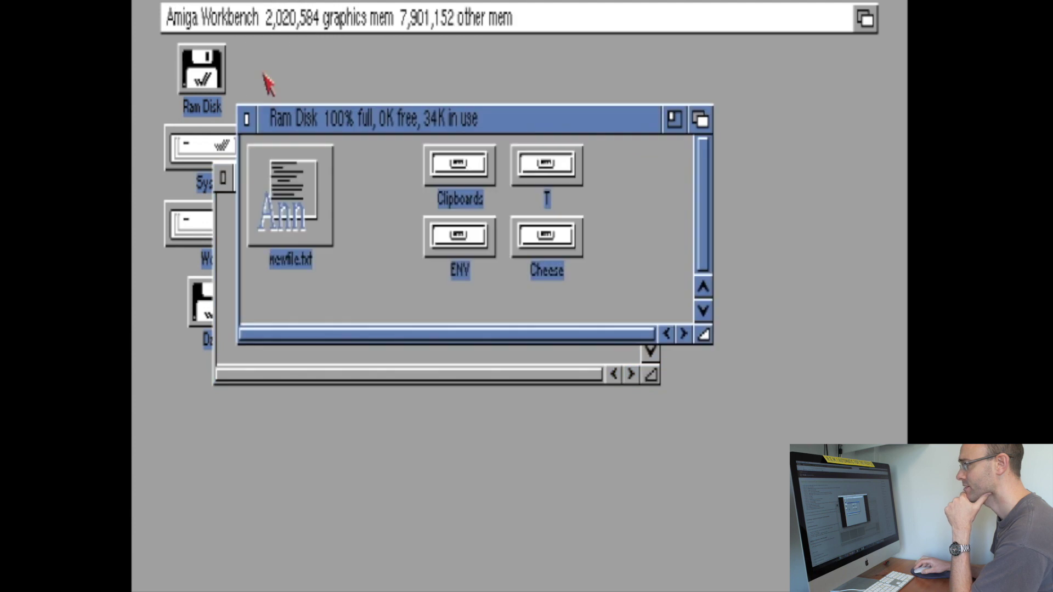
# Move the Cheese window down over Ram Disk's lower part and switch the active window between the two
pyautogui.click(301, 376)
pyautogui.moveTo(278, 186); pyautogui.dragTo(394, 279)
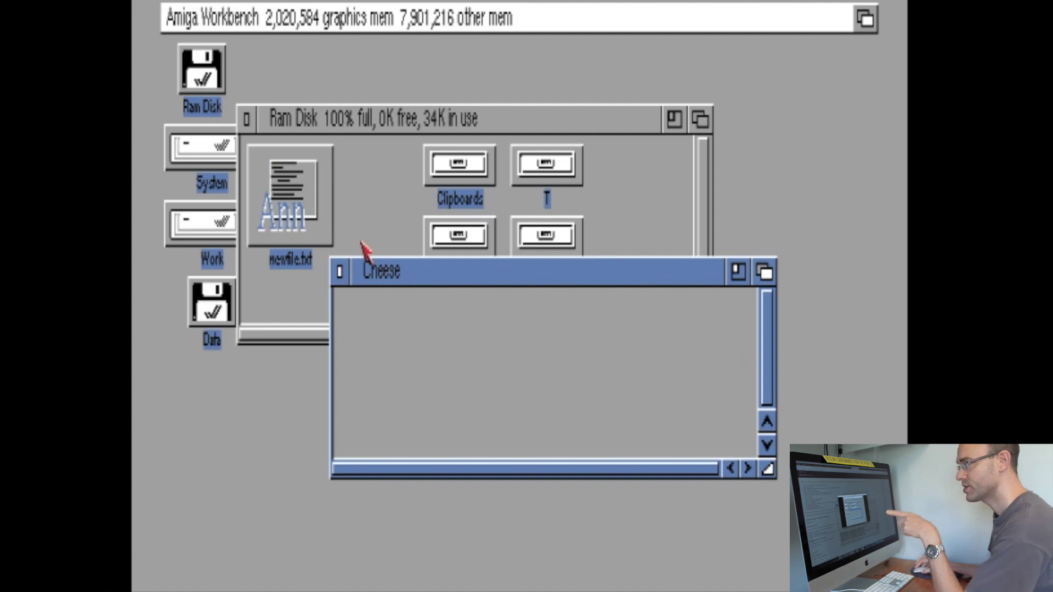
pyautogui.click(456, 117)
pyautogui.click(610, 378)
pyautogui.click(372, 214)
pyautogui.click(382, 132)
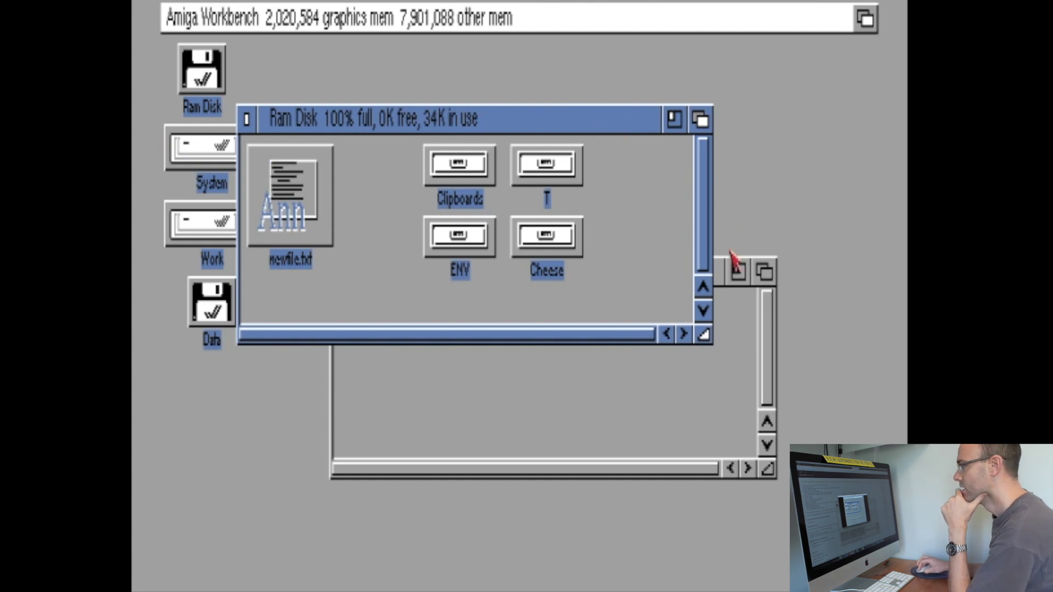
# Bring the Cheese window to the front, close it, and make the Ram Disk window active
pyautogui.doubleClick(736, 324)
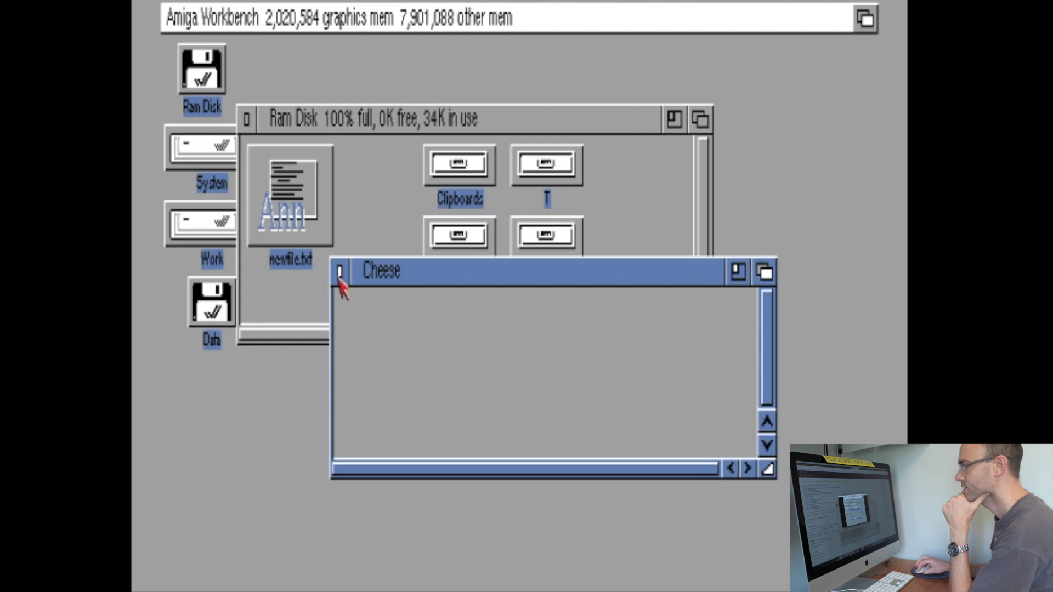
pyautogui.click(339, 271)
pyautogui.click(334, 118)
pyautogui.rightClick(305, 10)
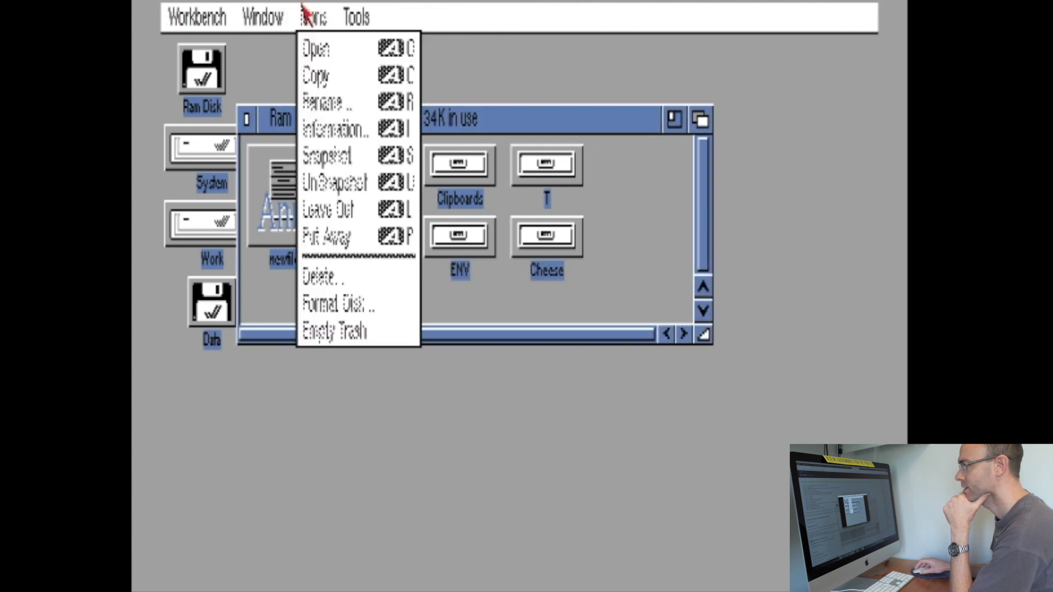
pyautogui.moveTo(284, 18)
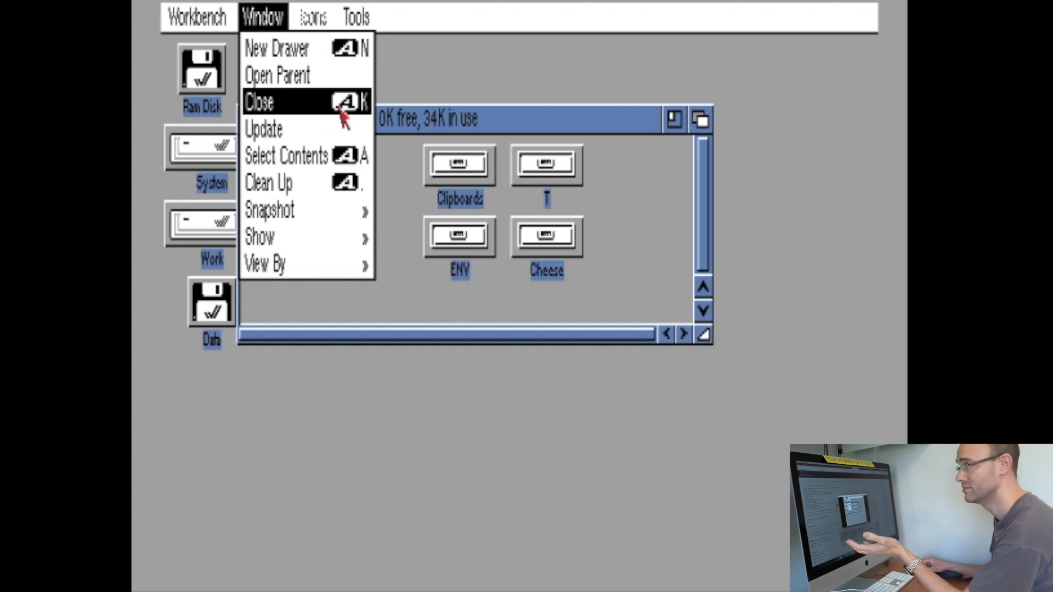
pyautogui.rightClick(335, 147)
pyautogui.rightClick(175, 17)
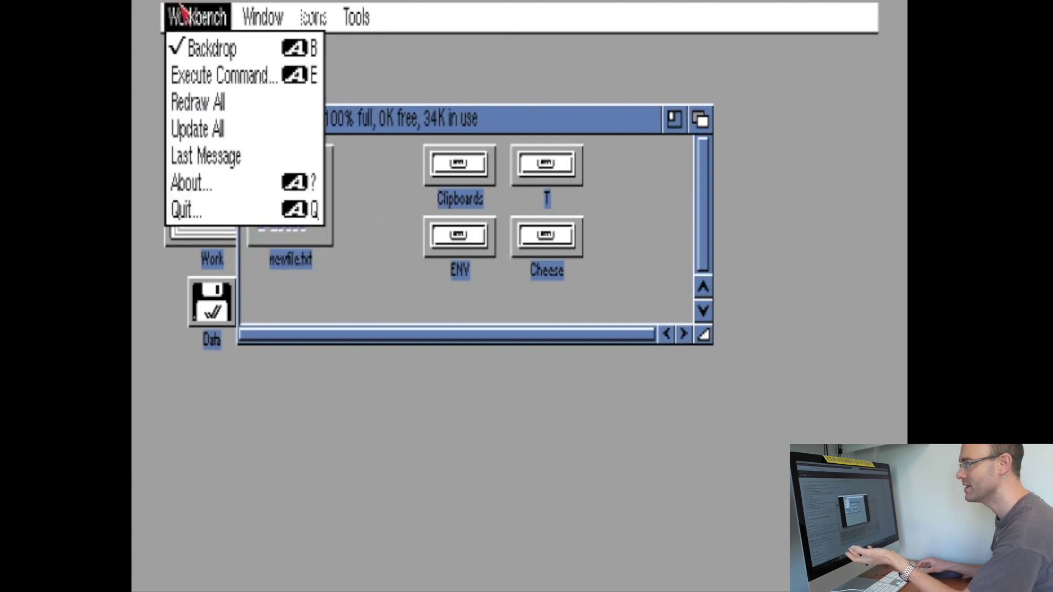
# Select the entire contents of the Ram Disk window, clear the selection, and select everything again
pyautogui.rightClick(285, 16)
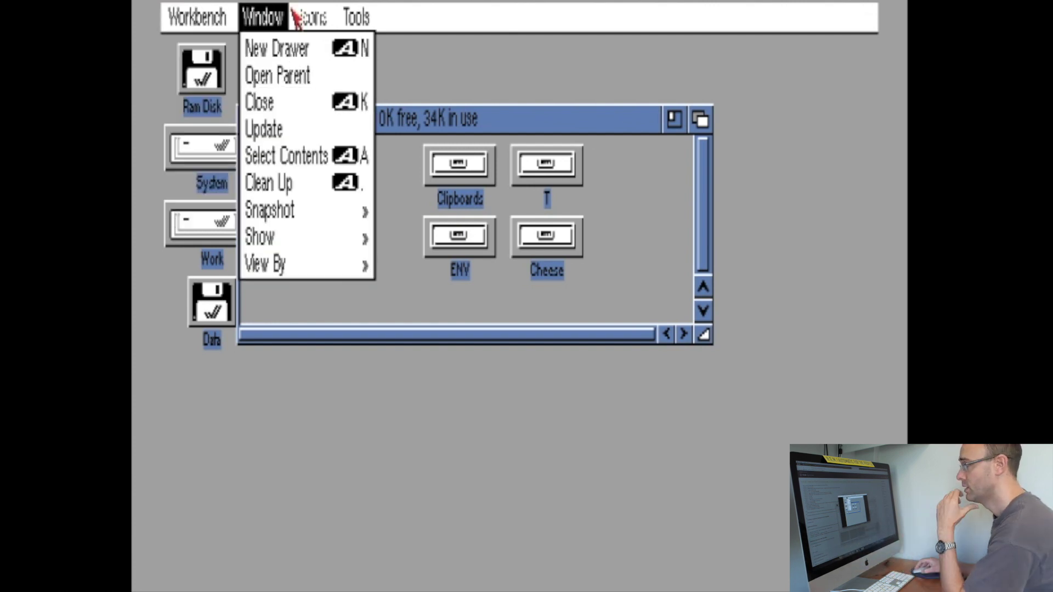
pyautogui.rightClick(293, 159)
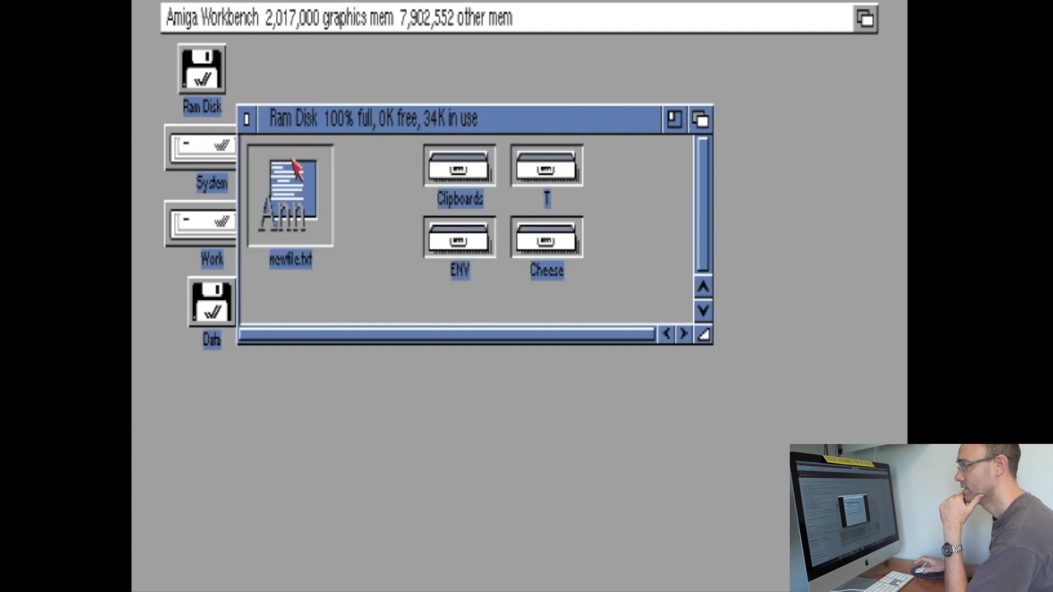
pyautogui.click(375, 270)
pyautogui.press('super+a')
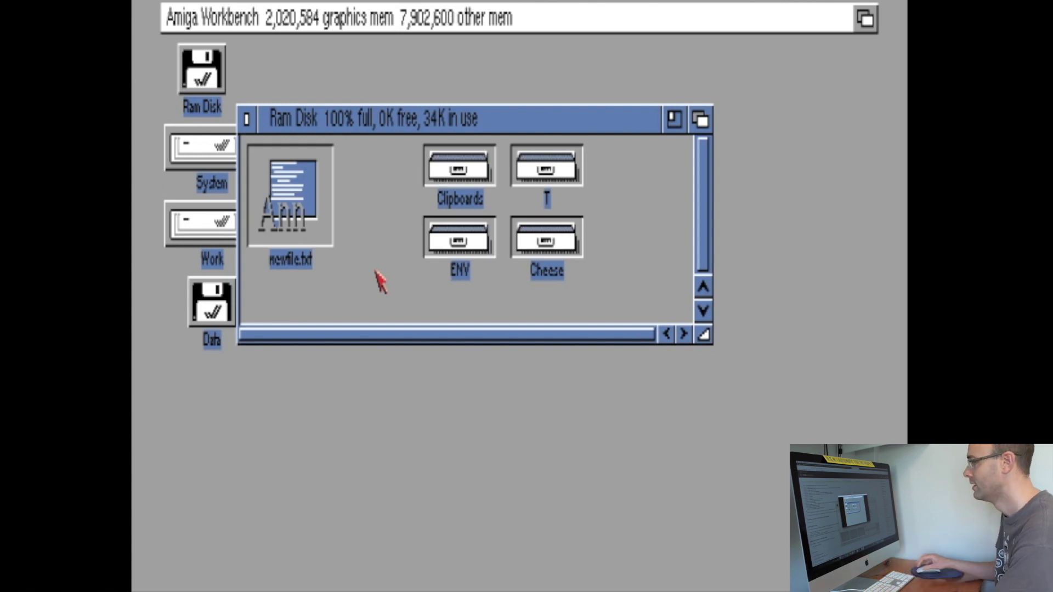
# Clear the selection in the Ram Disk window and tidy its icons with Clean Up
pyautogui.click(393, 172)
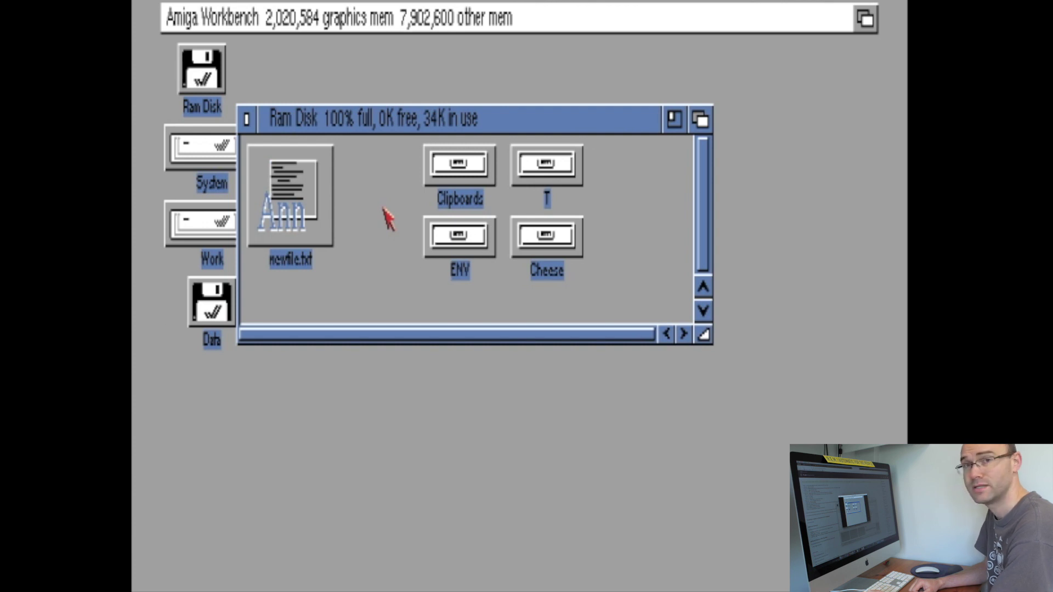
pyautogui.rightClick(341, 8)
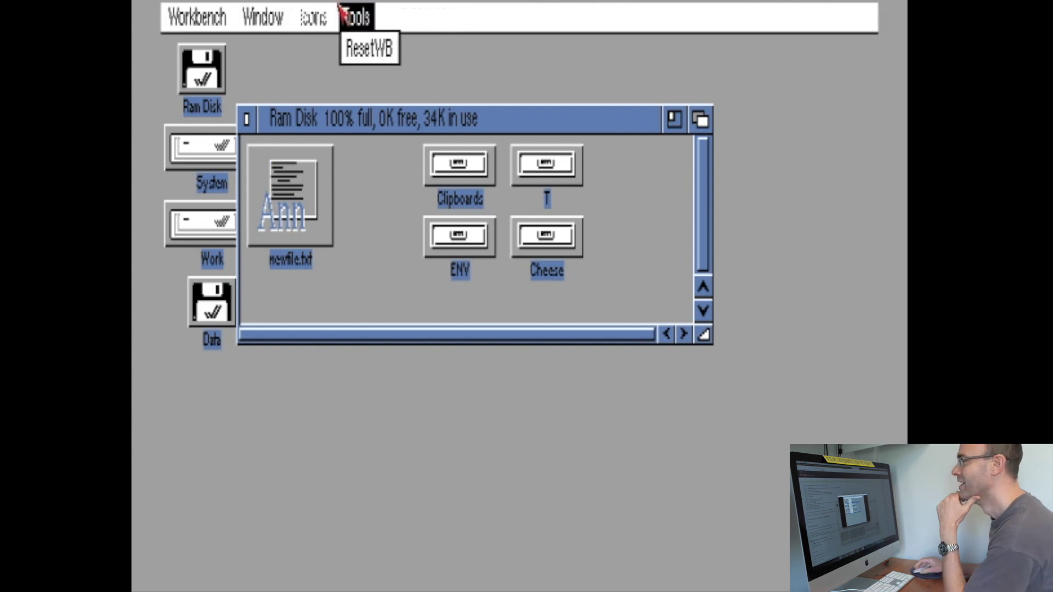
pyautogui.rightClick(288, 22)
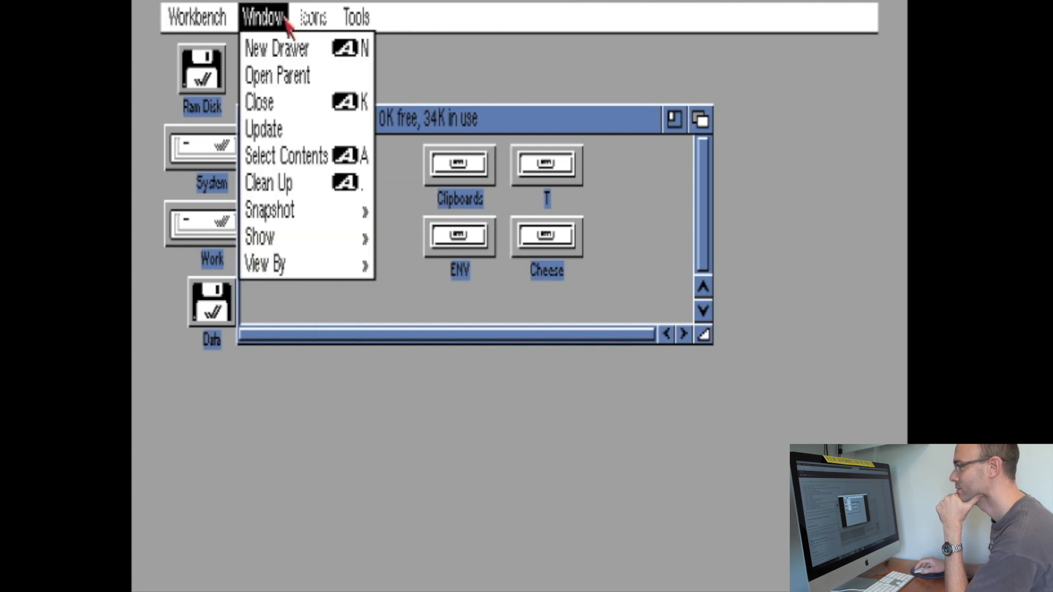
pyautogui.rightClick(285, 185)
# Scatter the Ram Disk icons by moving Cheese to the window's right edge and dropping Clipboards onto the T drawer
pyautogui.moveTo(546, 279); pyautogui.dragTo(476, 190)
pyautogui.moveTo(483, 241); pyautogui.dragTo(699, 259)
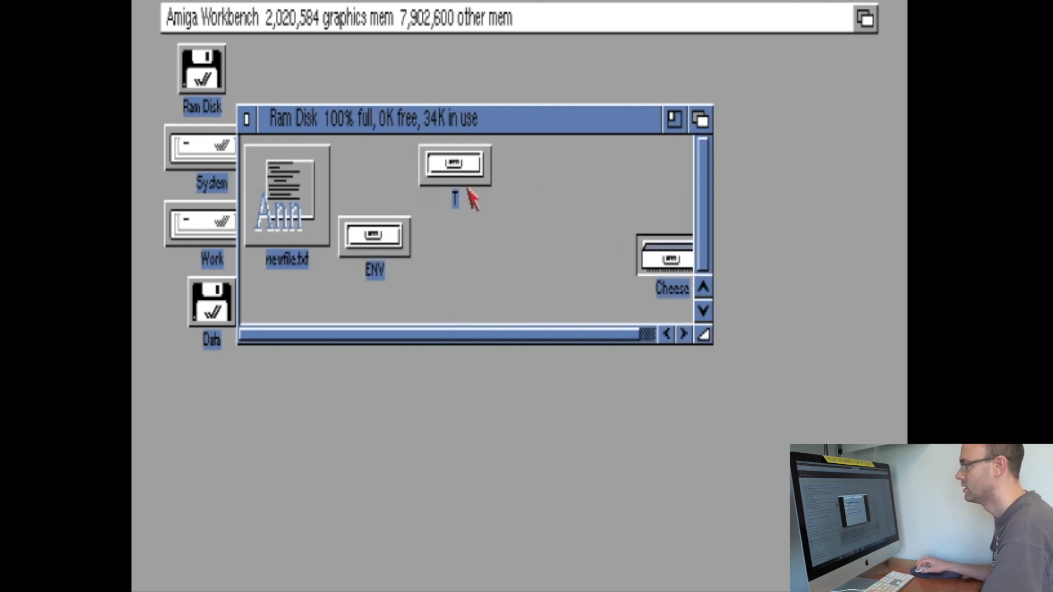
# Open the T drawer, move Clipboards from it back into the Ram Disk window, and close T
pyautogui.doubleClick(487, 171)
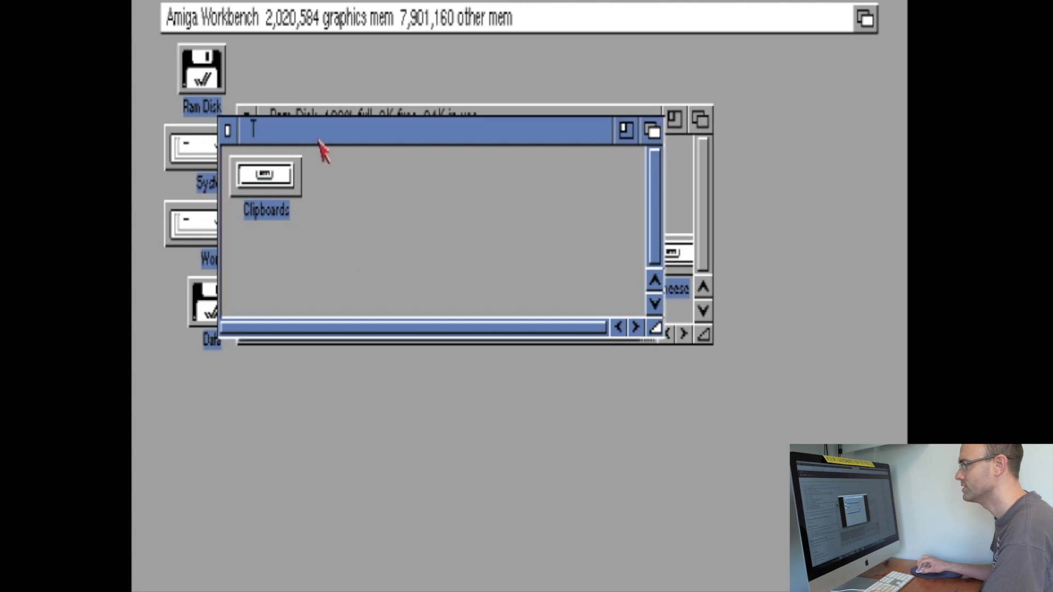
pyautogui.moveTo(320, 147); pyautogui.dragTo(310, 307)
pyautogui.click(258, 345)
pyautogui.moveTo(254, 345); pyautogui.dragTo(616, 183)
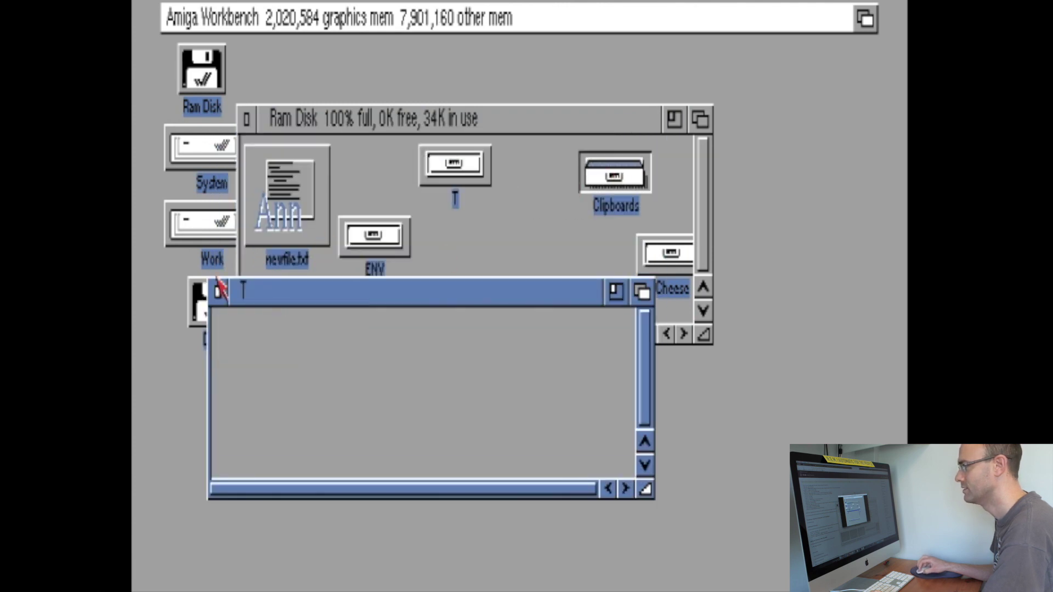
pyautogui.click(217, 292)
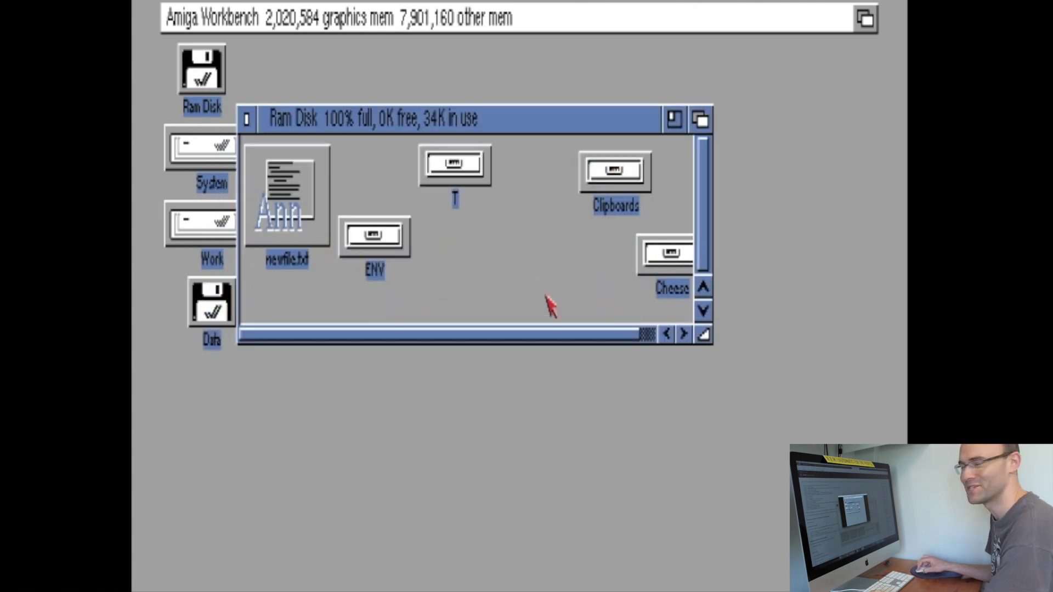
# Move the Ram Disk window away from the disk icons, realign its scattered icons with Clean Up, and shift it back toward the centre
pyautogui.moveTo(327, 115); pyautogui.dragTo(492, 296)
pyautogui.rightClick(336, 18)
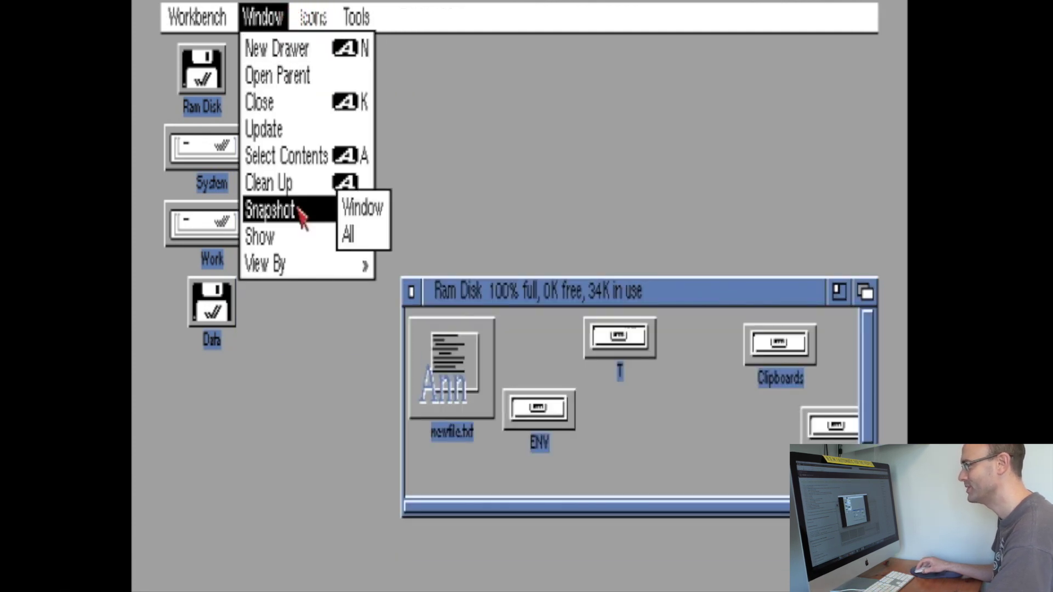
pyautogui.rightClick(313, 182)
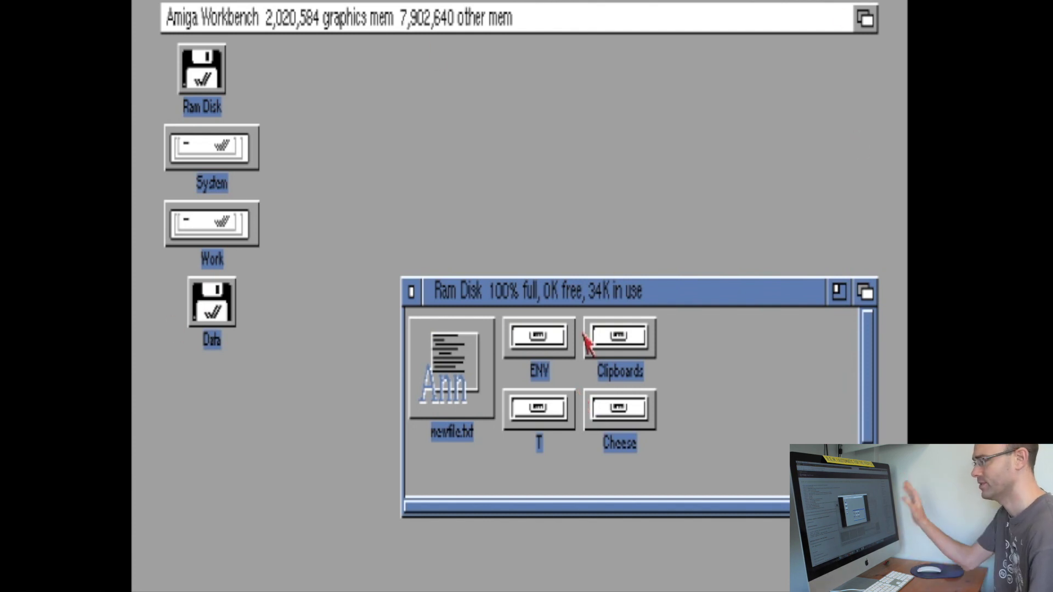
pyautogui.moveTo(575, 292); pyautogui.dragTo(491, 218)
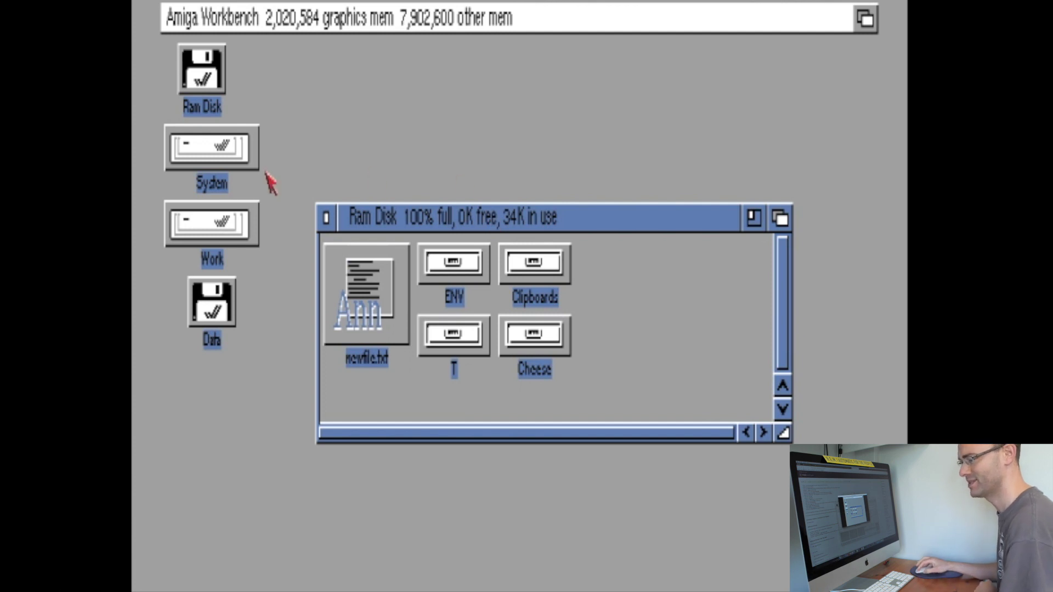
# Close the Ram Disk window and the Centurion window
pyautogui.rightClick(202, 11)
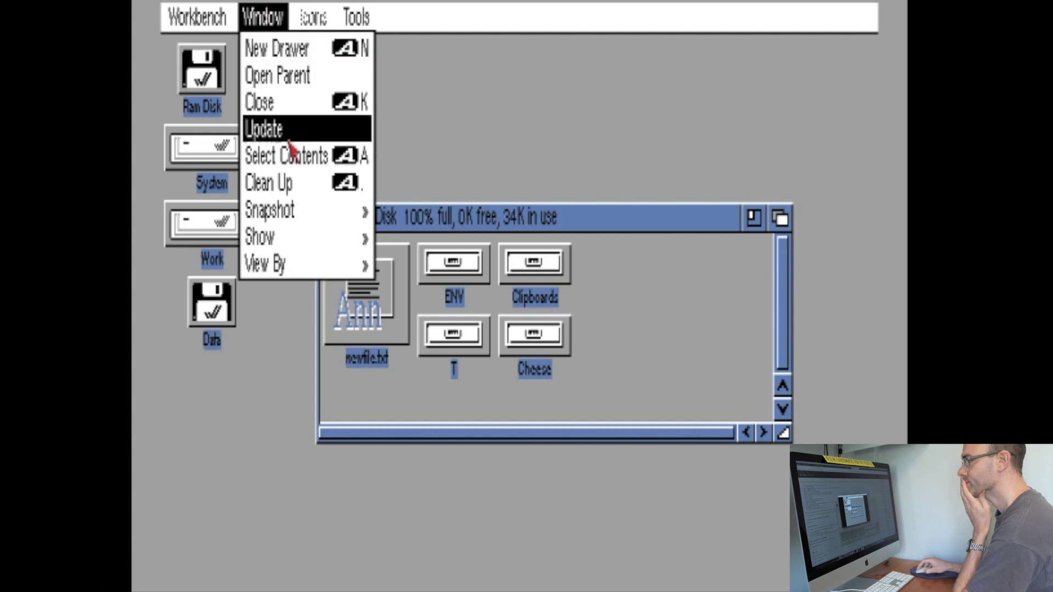
pyautogui.click(258, 104)
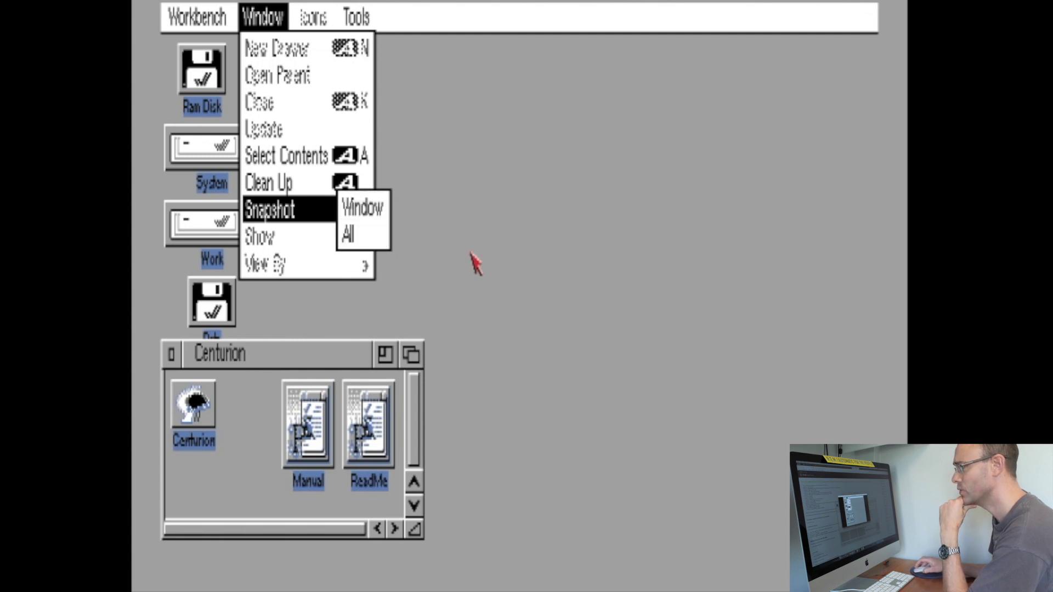
pyautogui.rightClick(469, 254)
pyautogui.click(173, 352)
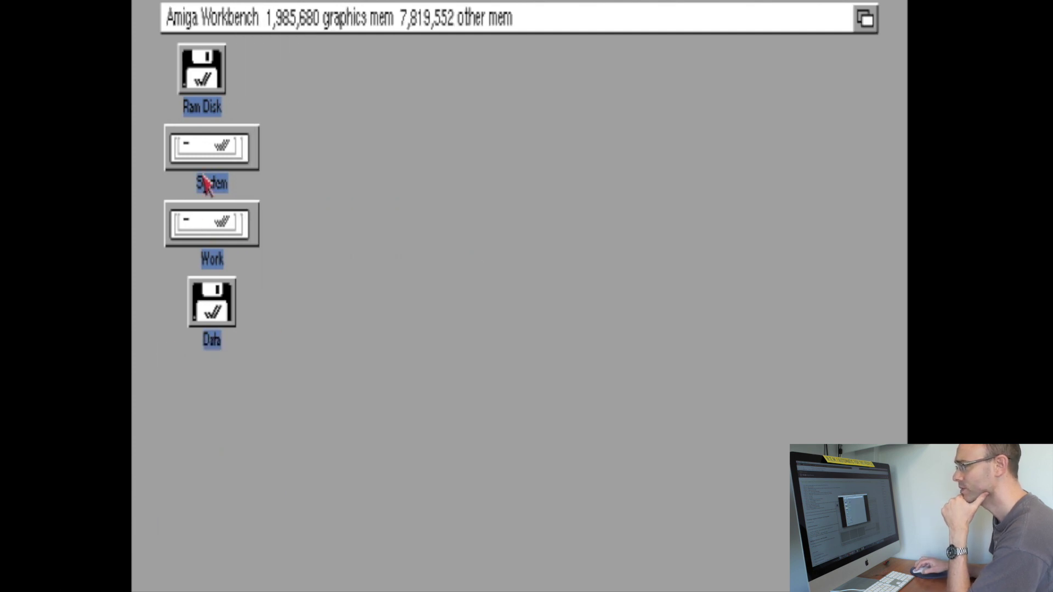
# Reopen the Ram Disk window and move it slightly closer to the disk icons
pyautogui.doubleClick(207, 79)
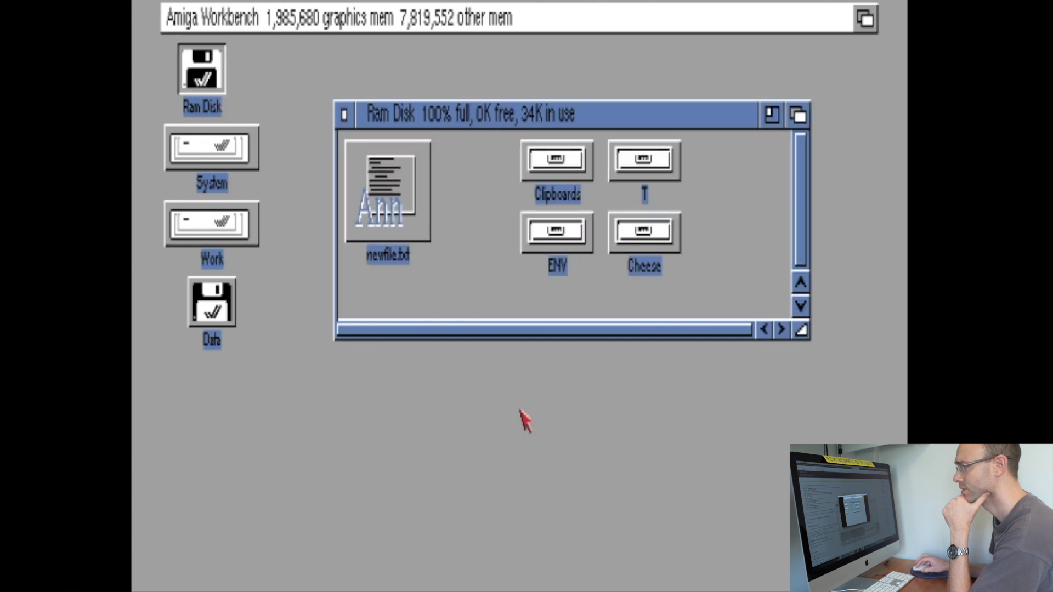
pyautogui.moveTo(425, 116); pyautogui.dragTo(372, 130)
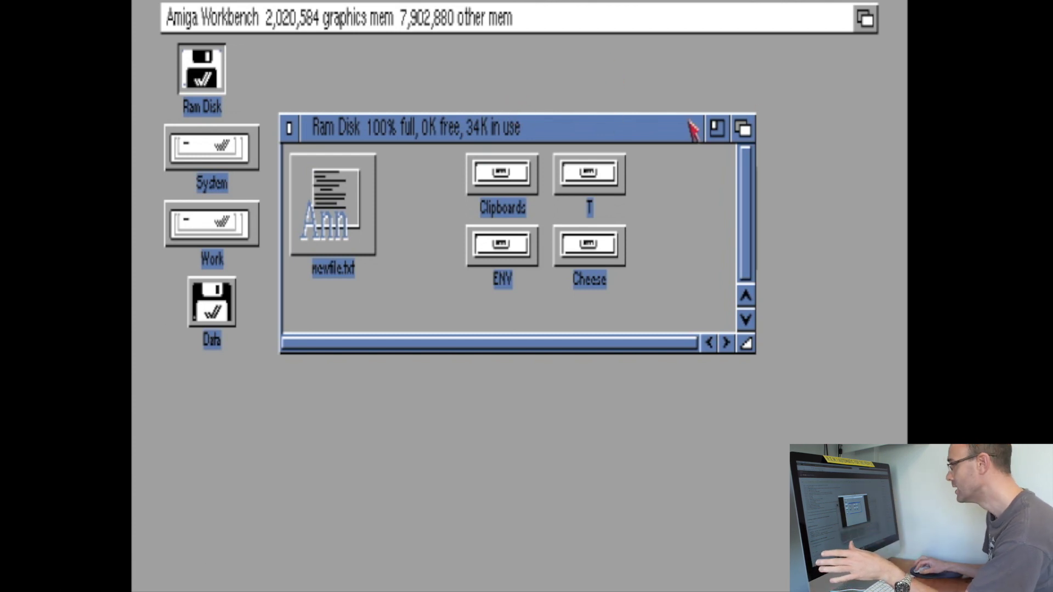
# Zoom the Ram Disk window down to its small size and back to its larger size twice
pyautogui.click(720, 129)
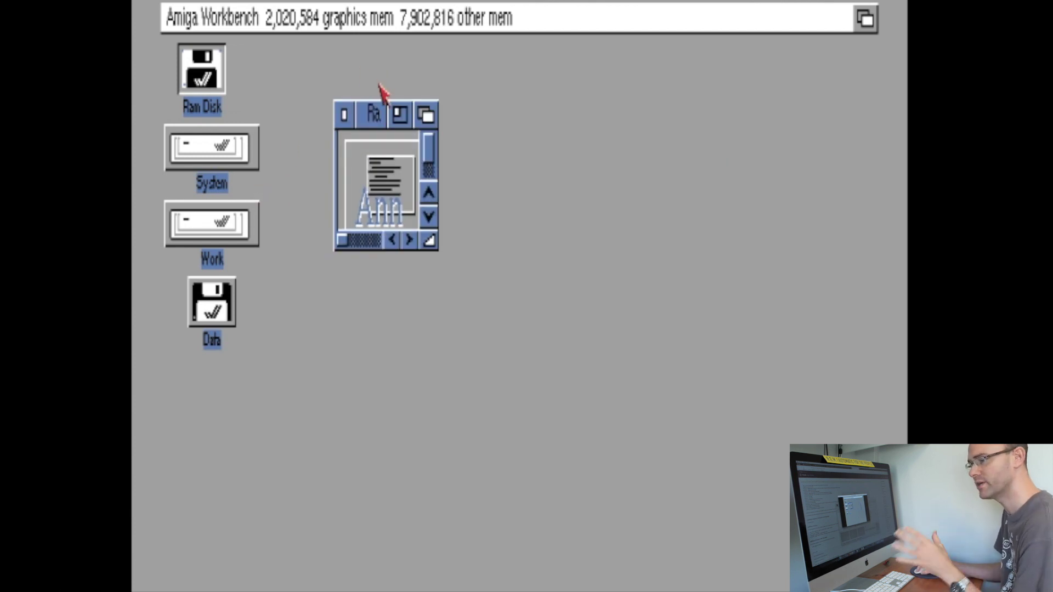
pyautogui.click(400, 114)
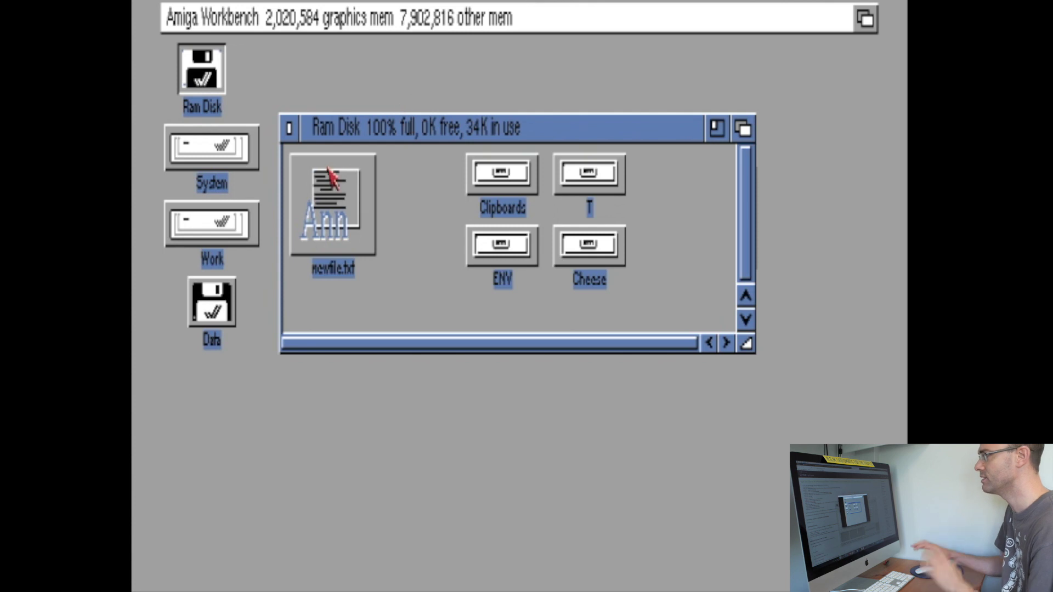
pyautogui.click(717, 128)
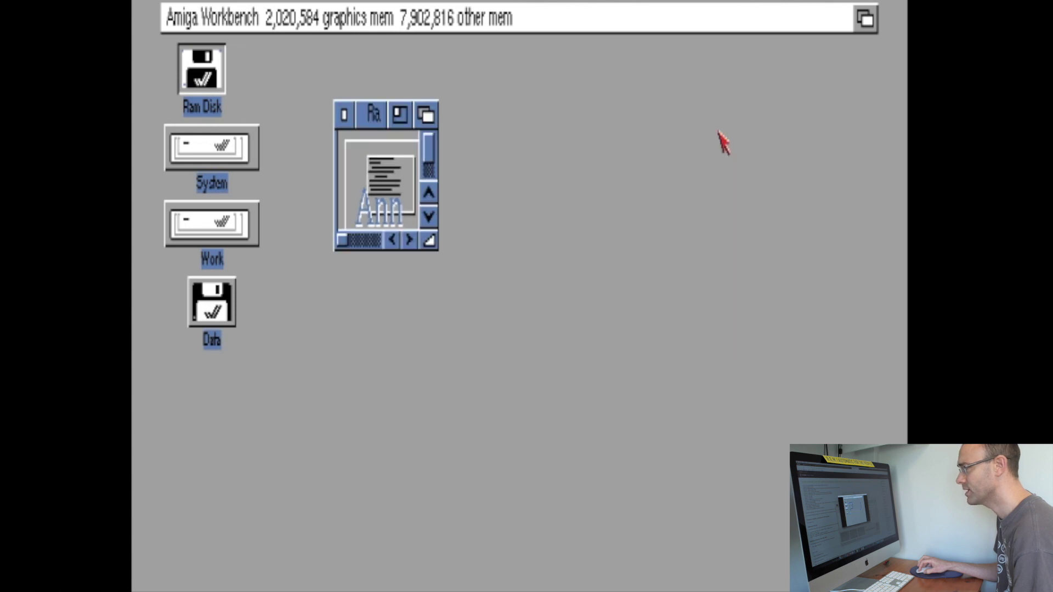
pyautogui.click(401, 116)
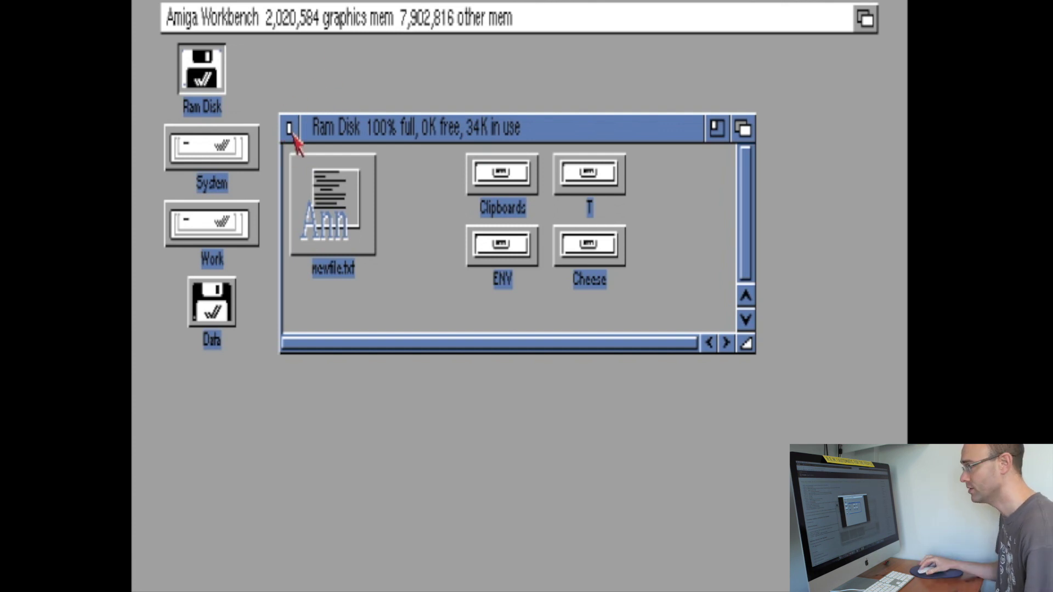
# Show Only Icons in the Ram Disk window, and switch it back to All Files
pyautogui.rightClick(271, 14)
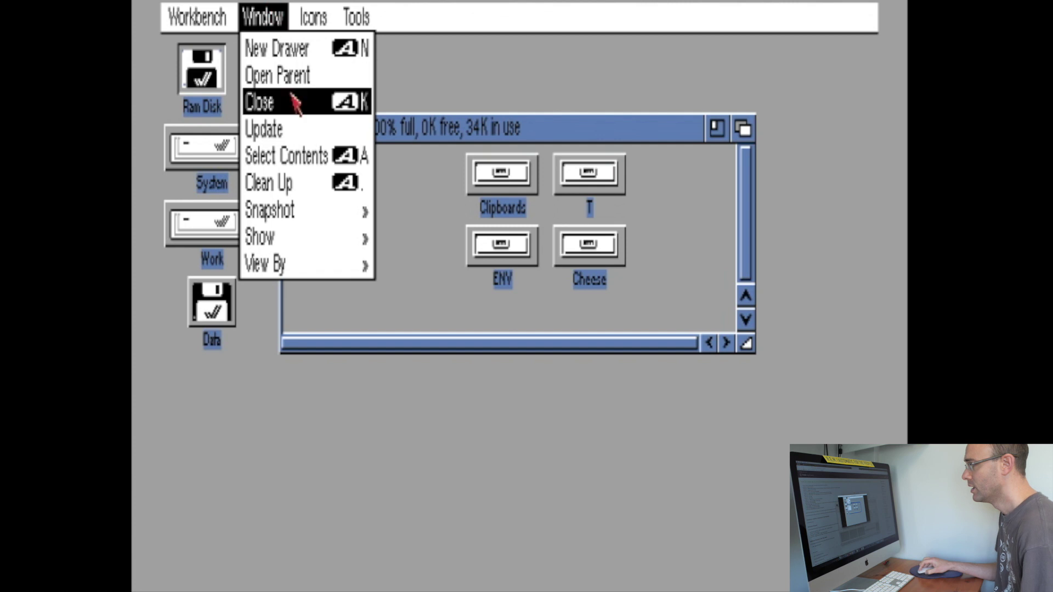
pyautogui.moveTo(328, 236)
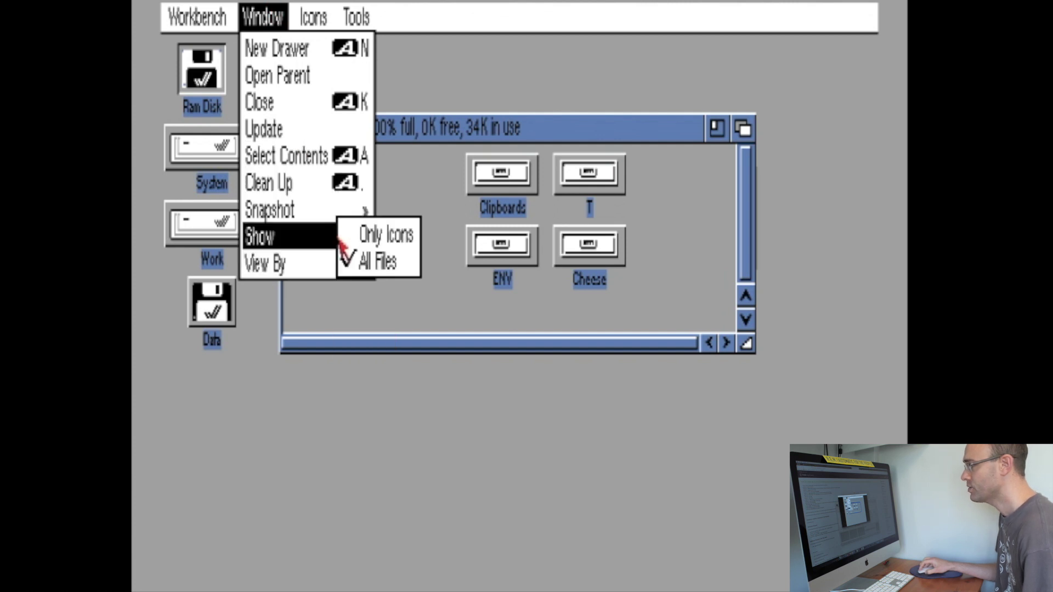
pyautogui.rightClick(375, 236)
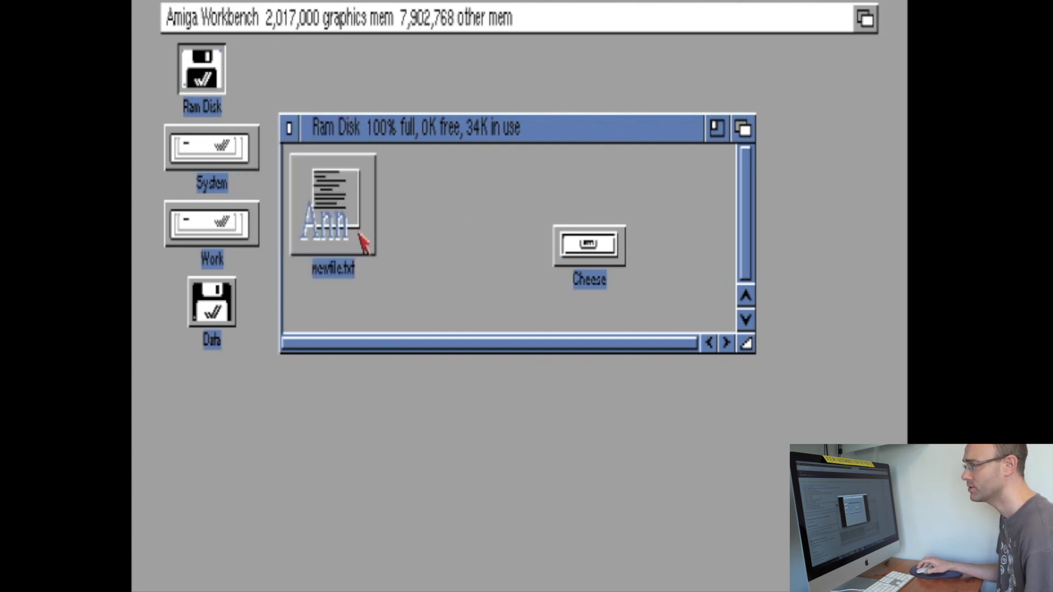
pyautogui.rightClick(279, 8)
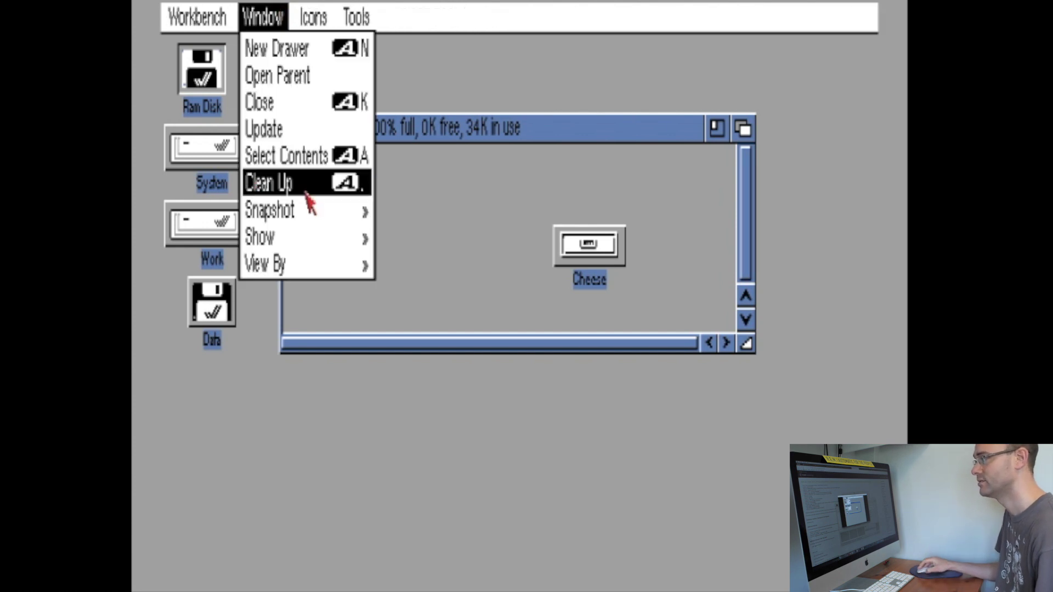
pyautogui.rightClick(380, 264)
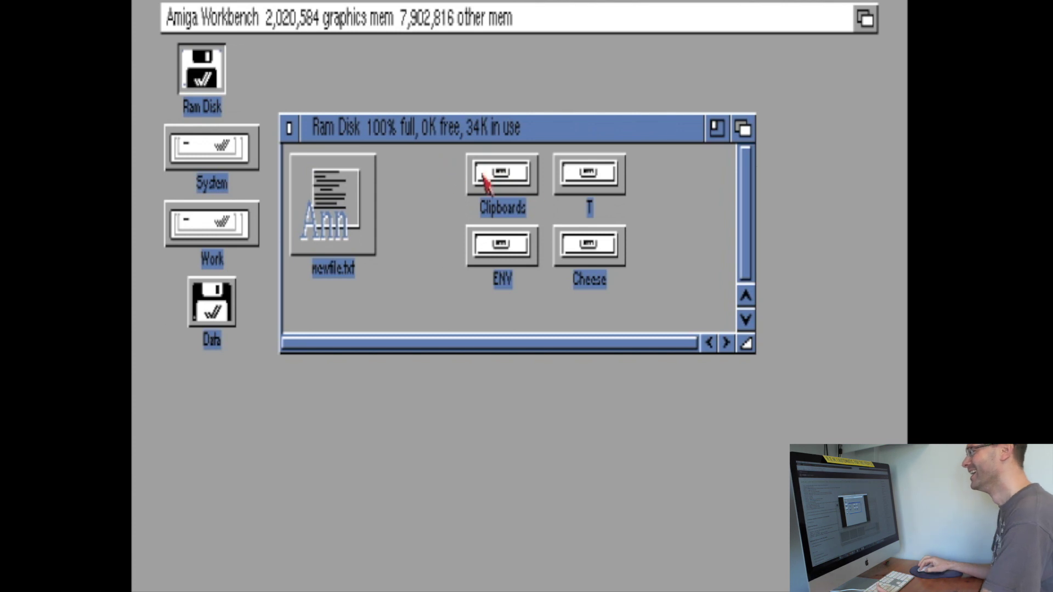
pyautogui.click(601, 251)
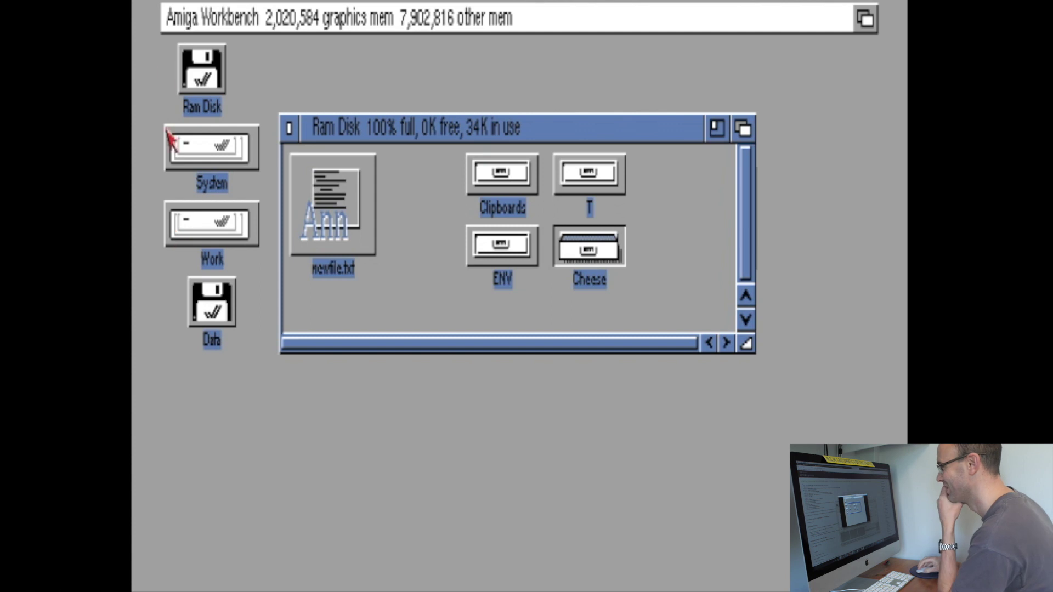
pyautogui.rightClick(251, 12)
pyautogui.moveTo(298, 235)
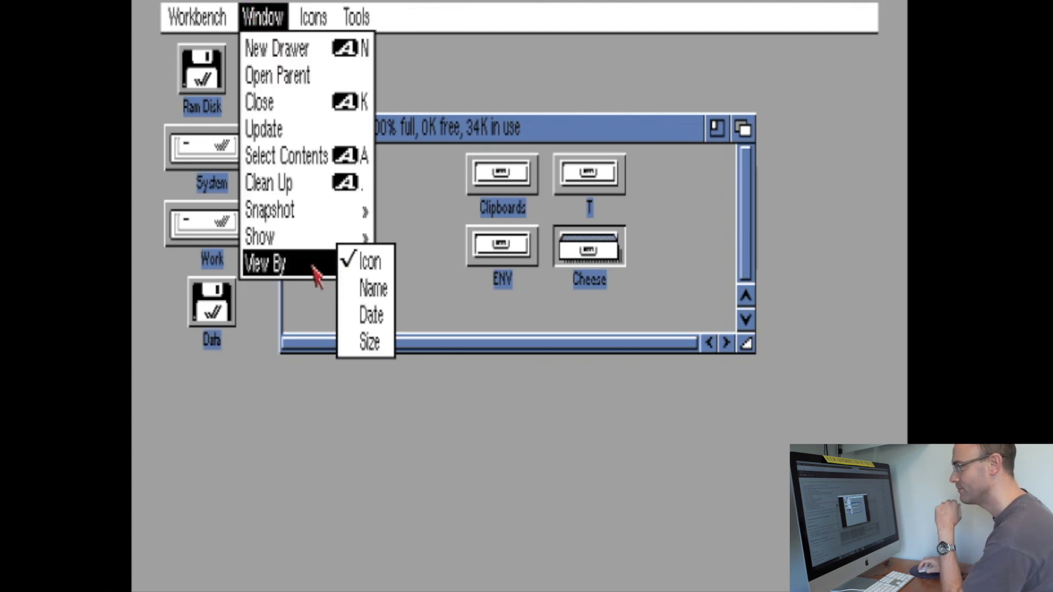
pyautogui.rightClick(474, 13)
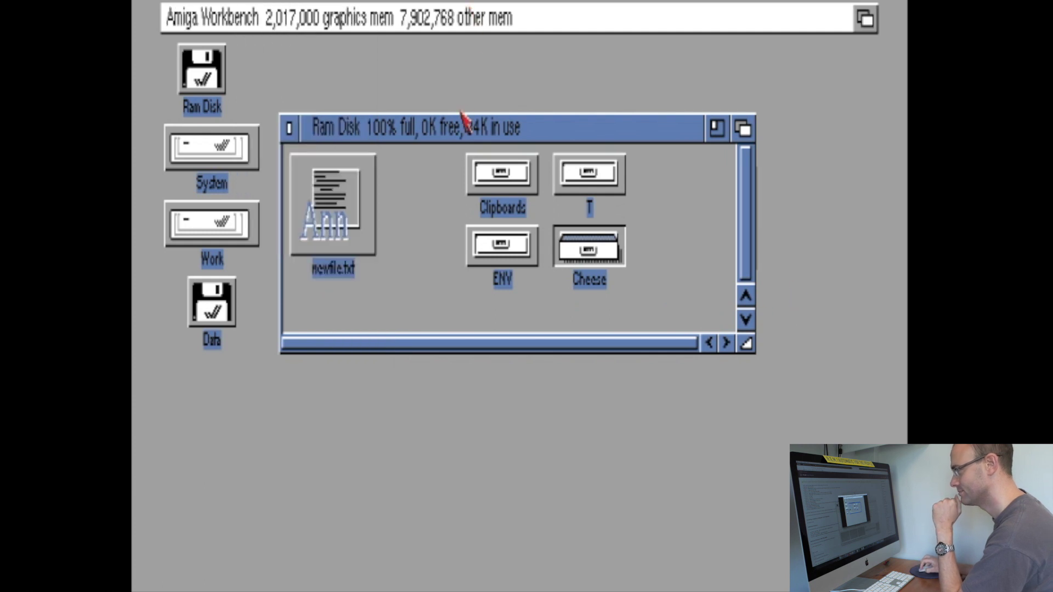
# Make the Ram Disk window taller and narrower, and view its contents by Name
pyautogui.moveTo(747, 295); pyautogui.dragTo(689, 539)
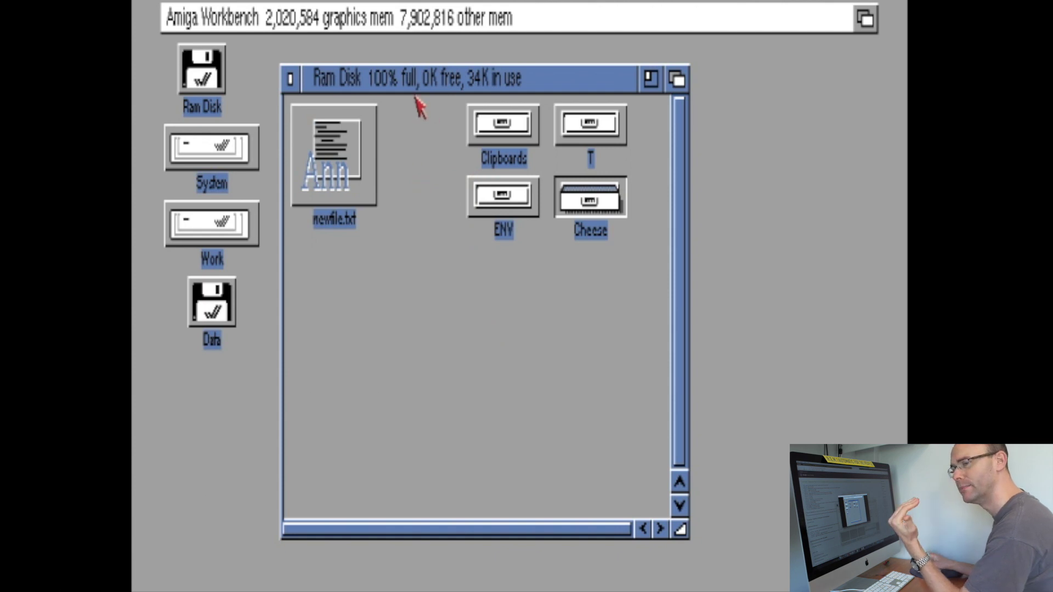
pyautogui.rightClick(319, 8)
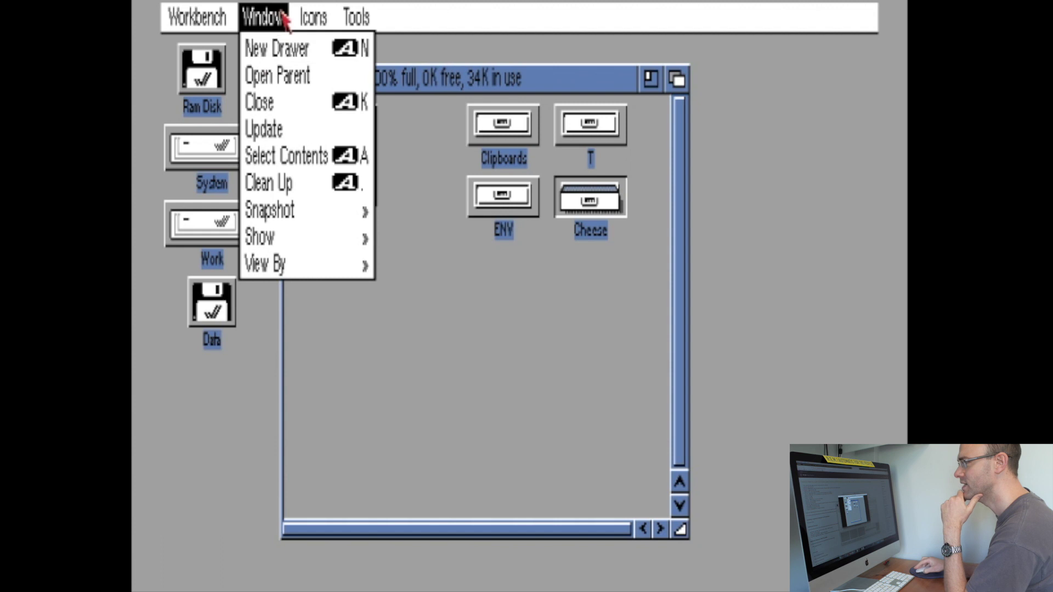
pyautogui.moveTo(301, 262)
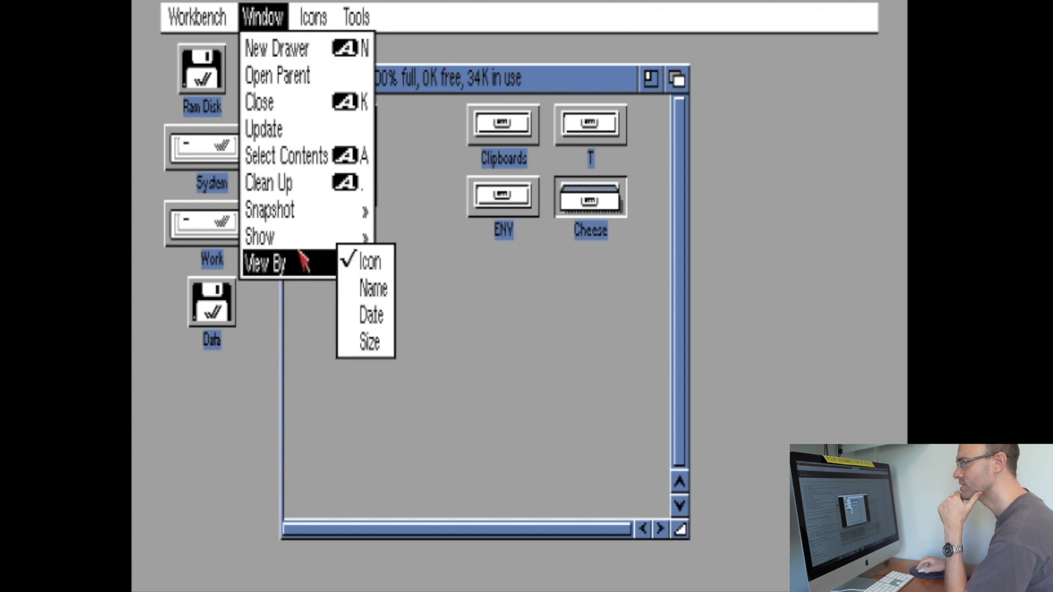
pyautogui.click(366, 288)
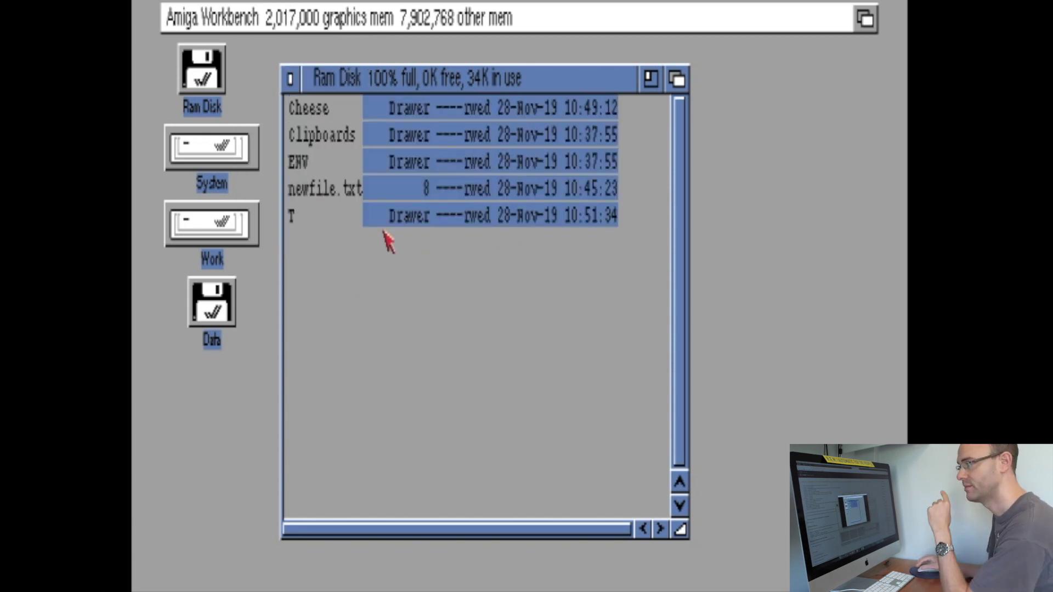
# Select individual drawers in the Ram Disk name list, including Clipboards, T and ENV, try selecting several by area, and finish on Cheese
pyautogui.click(334, 137)
pyautogui.moveTo(334, 138)
pyautogui.mouseDown()
pyautogui.moveTo(356, 129)
pyautogui.moveTo(341, 136)
pyautogui.mouseUp()
pyautogui.click(340, 109)
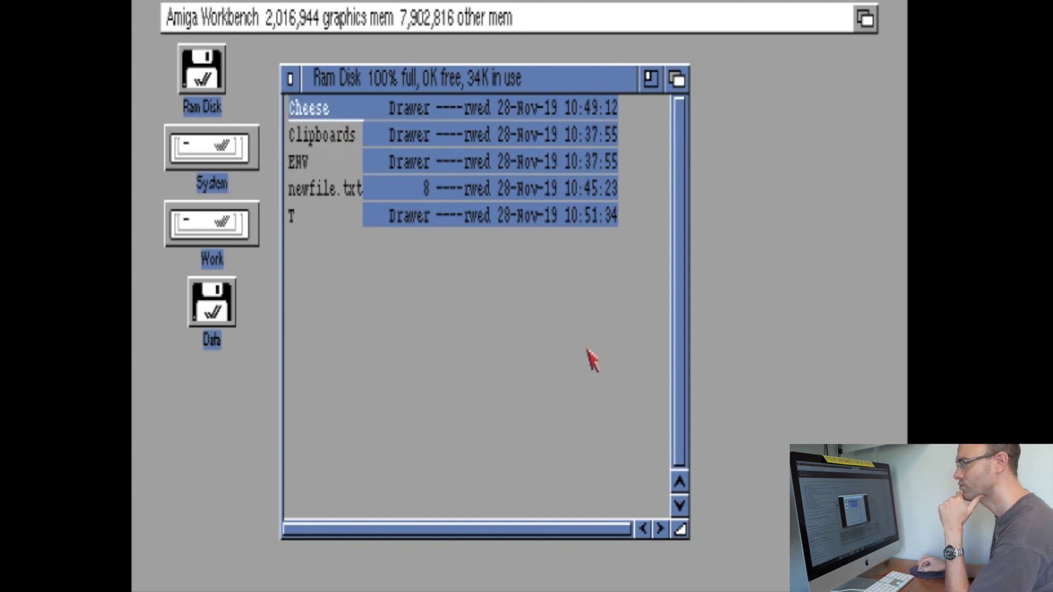
pyautogui.click(318, 215)
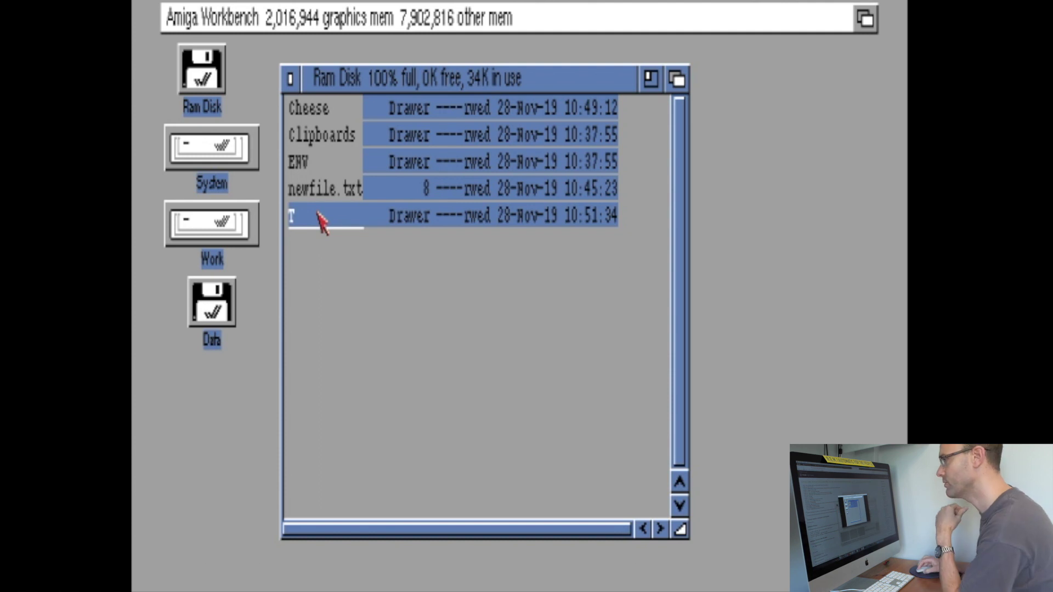
pyautogui.click(337, 137)
pyautogui.click(329, 162)
pyautogui.moveTo(448, 313); pyautogui.dragTo(315, 132)
pyautogui.moveTo(415, 305); pyautogui.dragTo(332, 106)
pyautogui.click(342, 108)
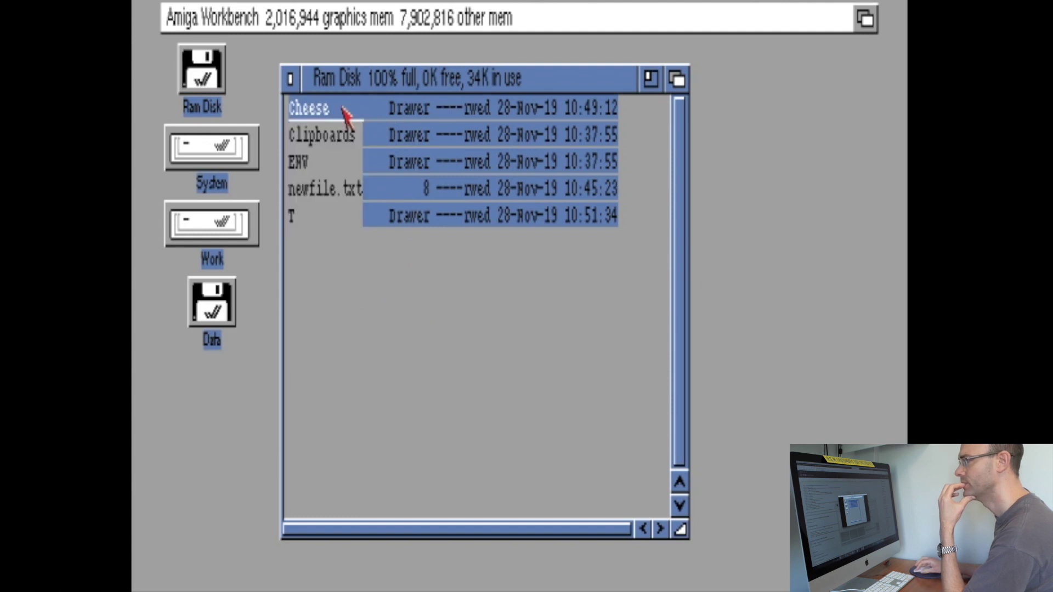
# View the Ram Disk contents by Date and by Size, and return them to the Icon view
pyautogui.rightClick(308, 14)
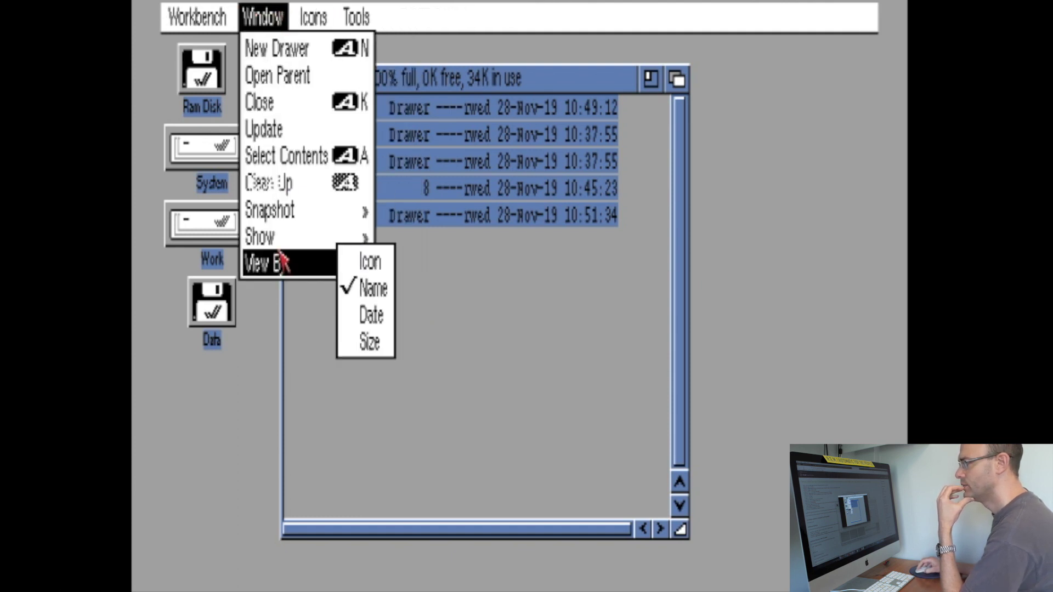
pyautogui.rightClick(366, 316)
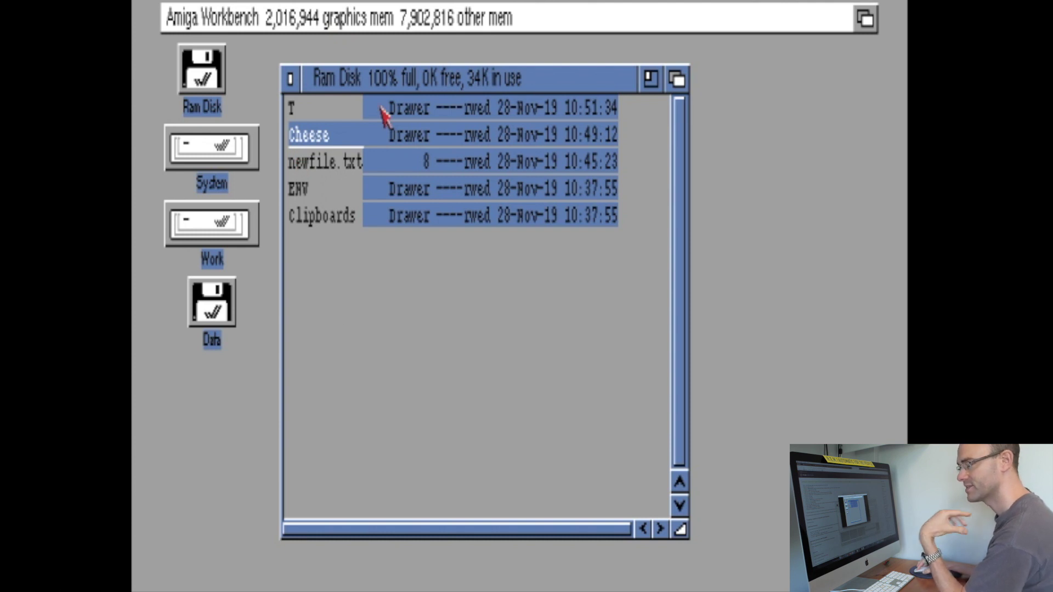
pyautogui.rightClick(258, 14)
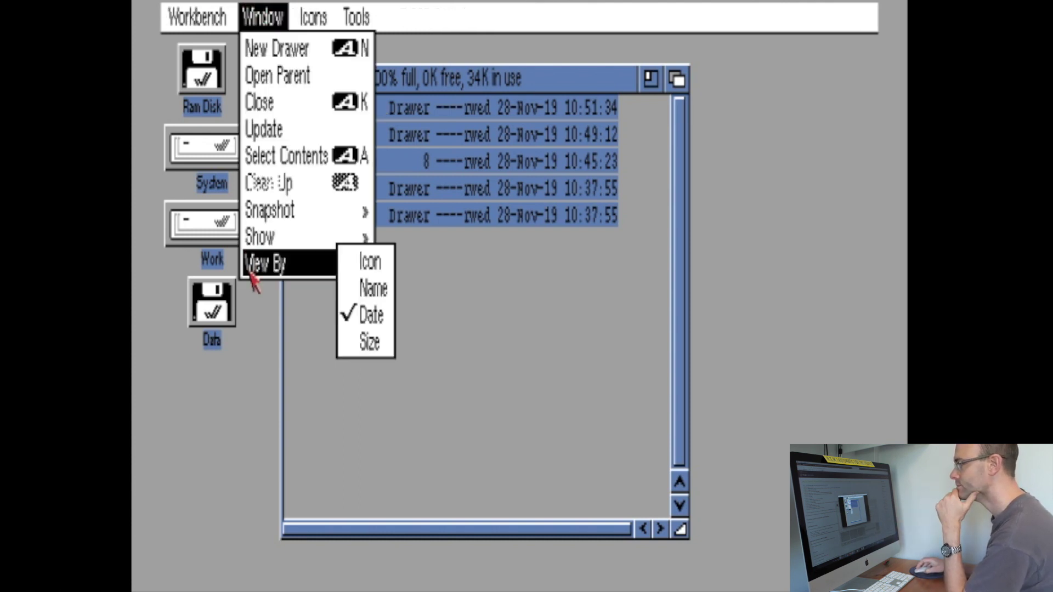
pyautogui.rightClick(354, 342)
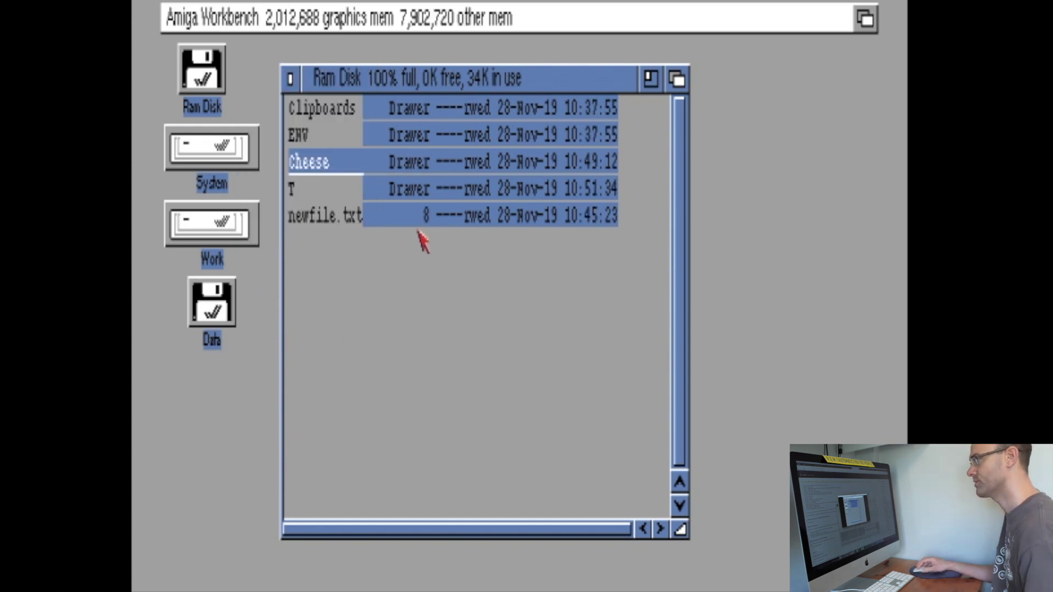
pyautogui.rightClick(268, 17)
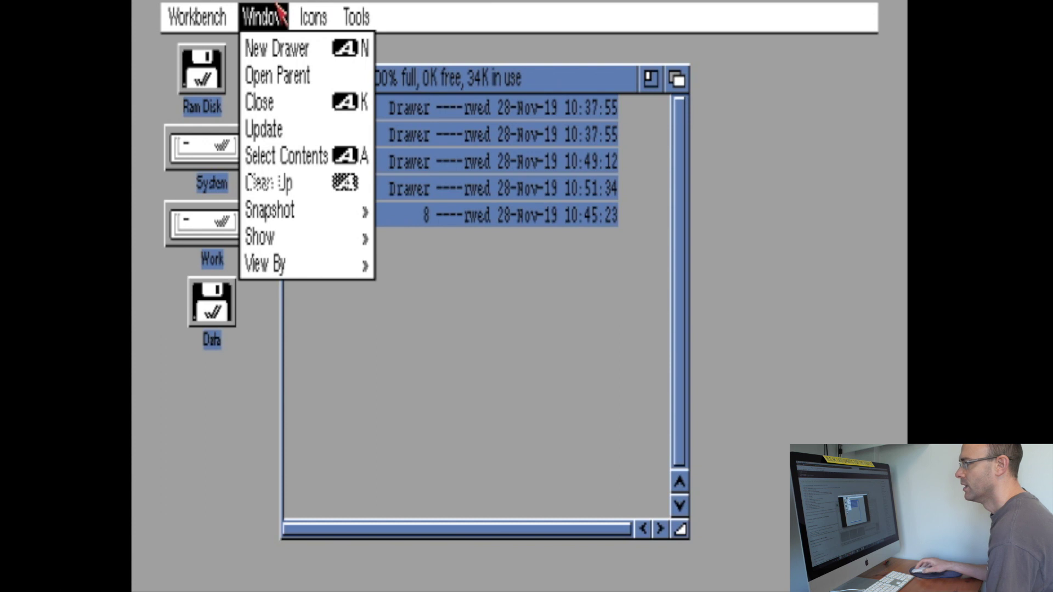
pyautogui.rightClick(351, 262)
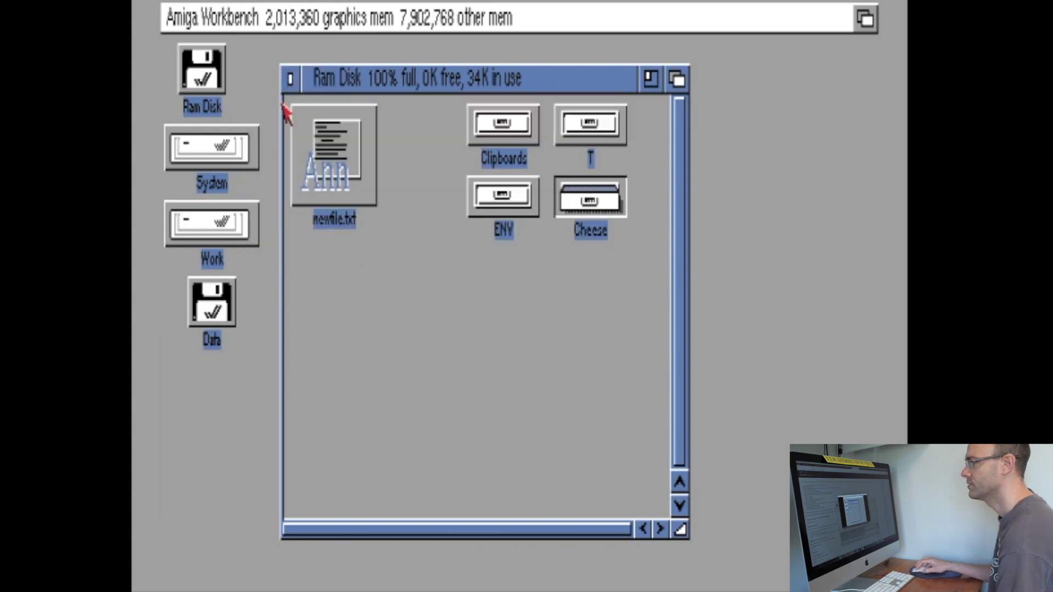
# Open the selected Cheese drawer with the Open command and close its window again
pyautogui.rightClick(329, 16)
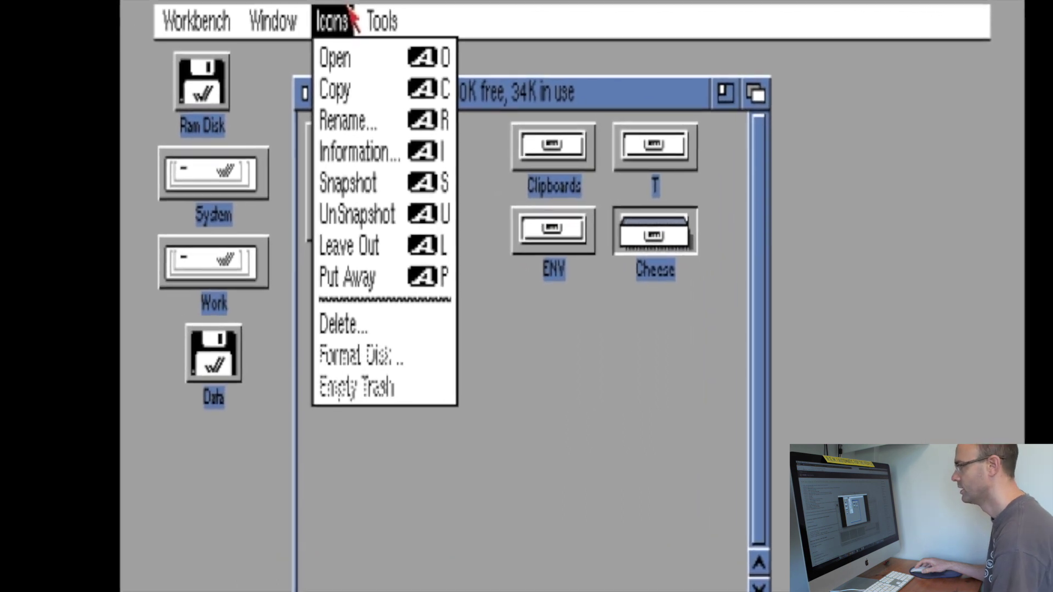
pyautogui.rightClick(337, 58)
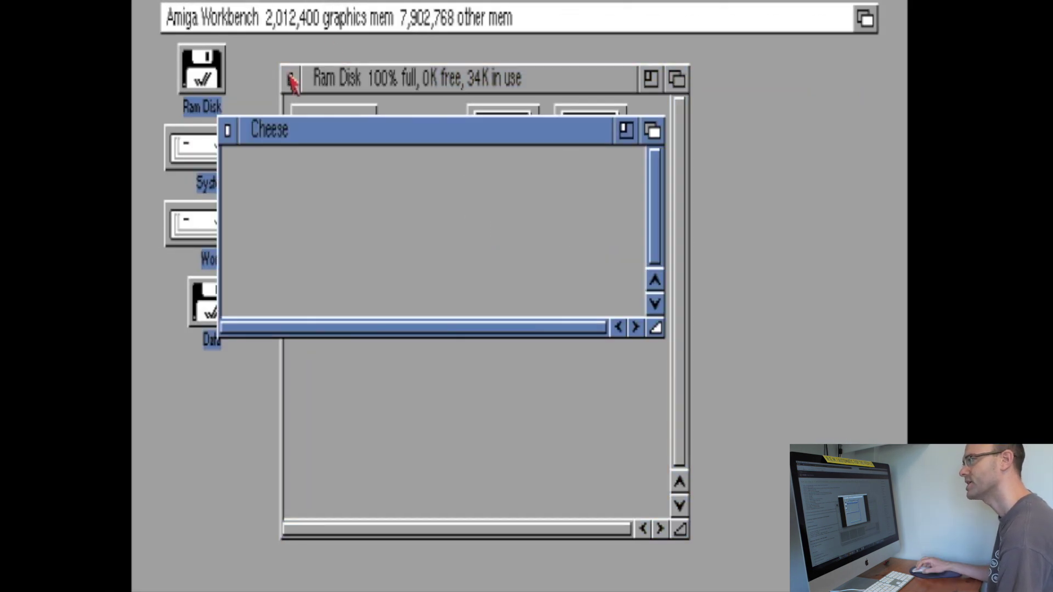
pyautogui.click(227, 130)
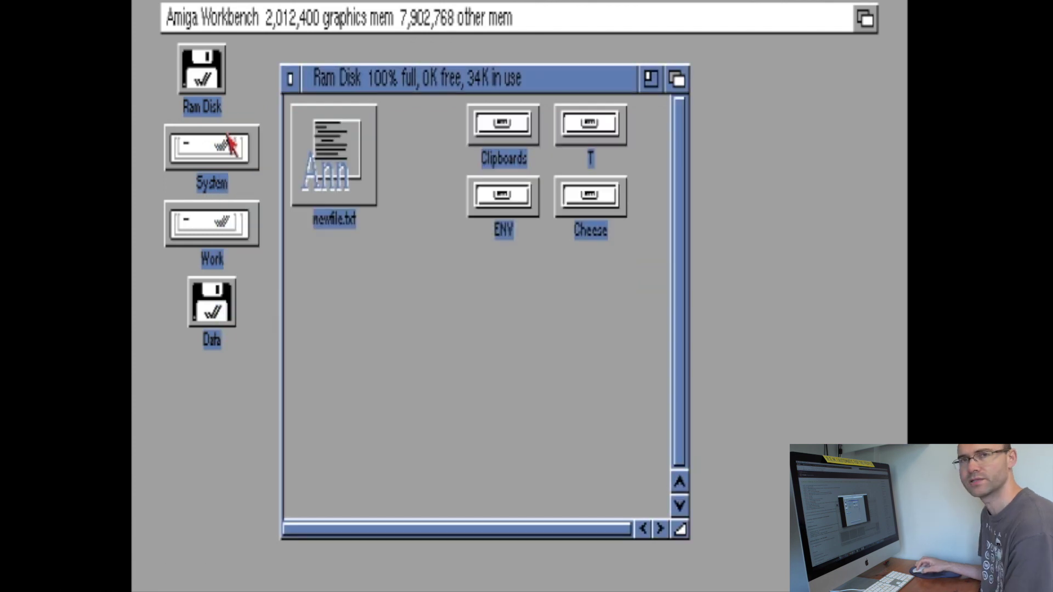
# Compare which icon commands are available with nothing selected and with the Cheese drawer selected, and deselect the drawer
pyautogui.rightClick(319, 14)
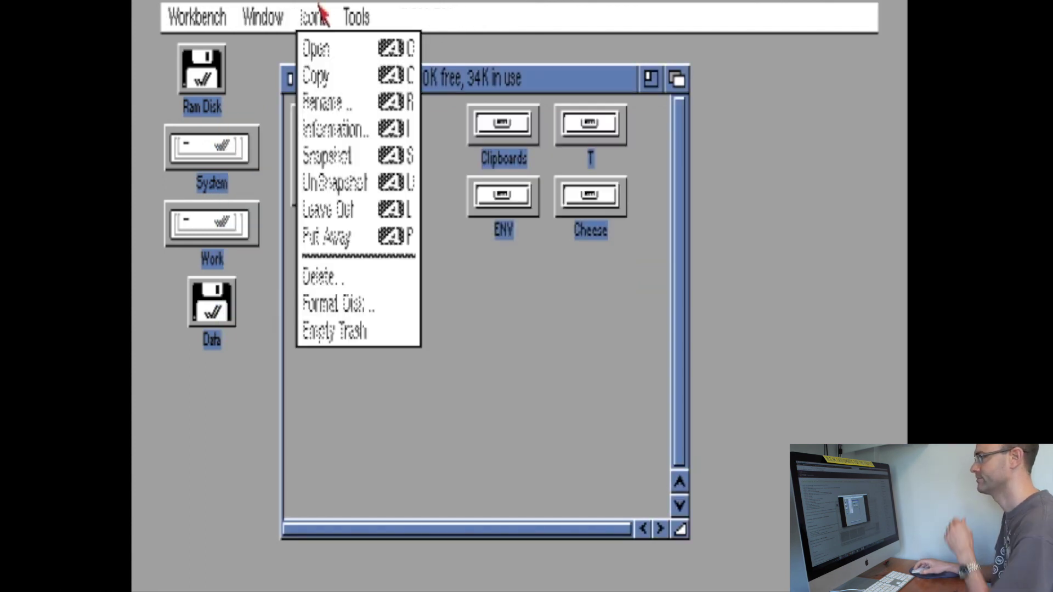
pyautogui.click(588, 198)
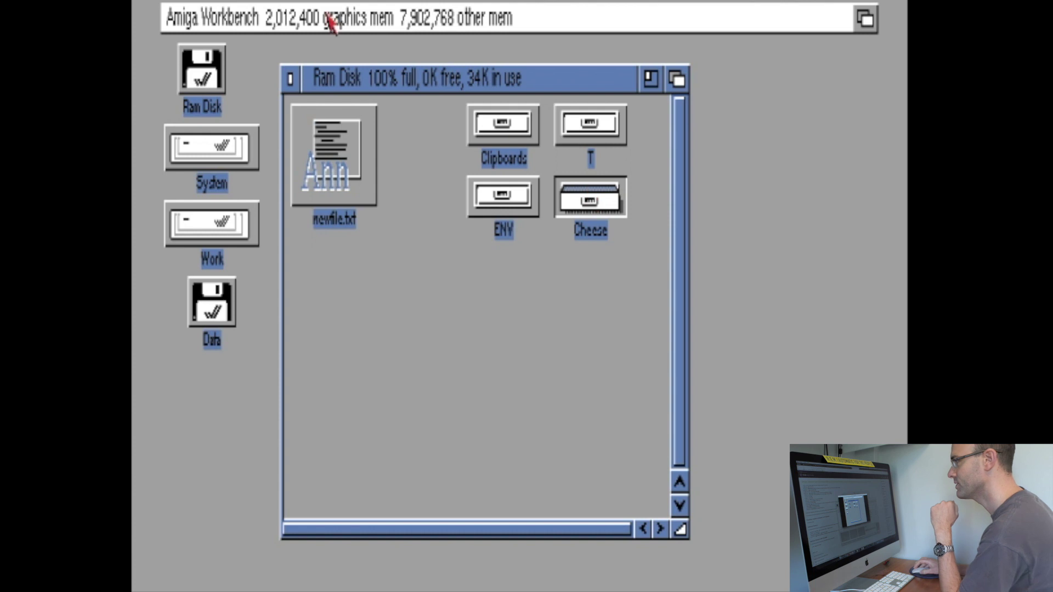
pyautogui.rightClick(310, 13)
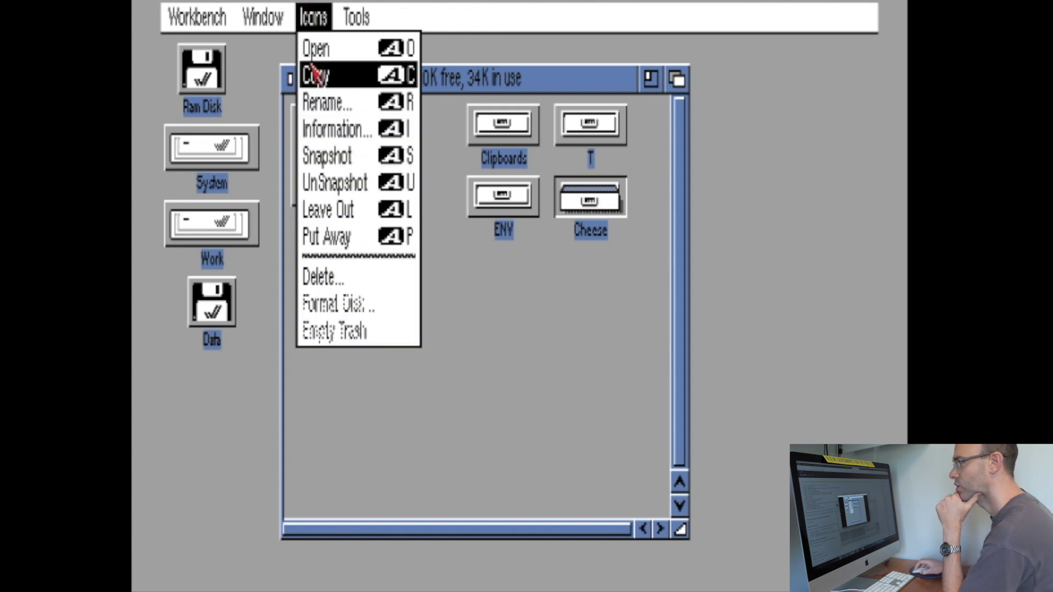
pyautogui.click(570, 348)
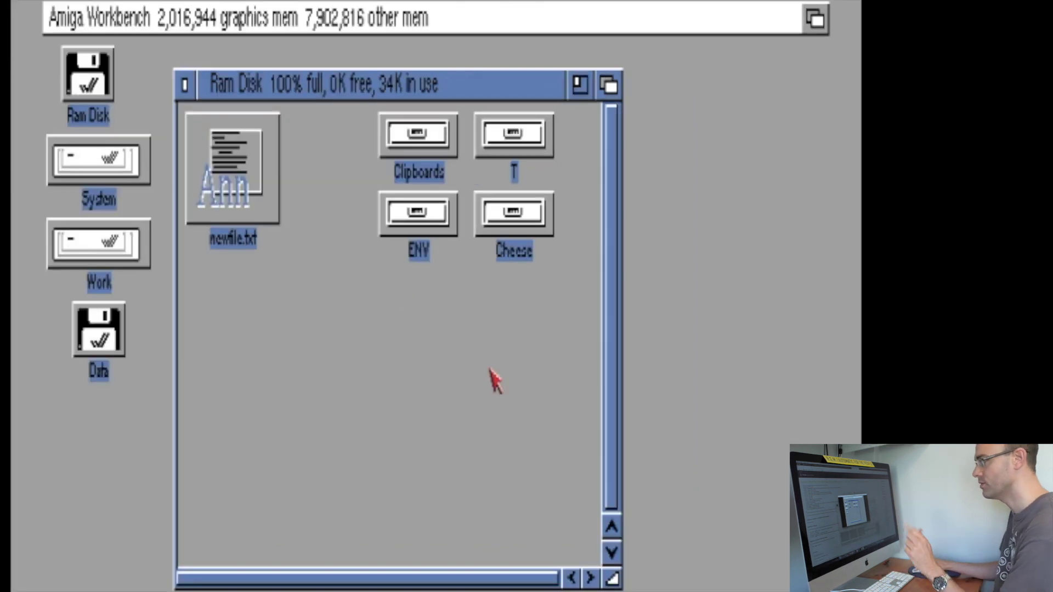
# Copy newfile.txt in the Ram Disk window and move the copy into the Cheese drawer
pyautogui.click(249, 184)
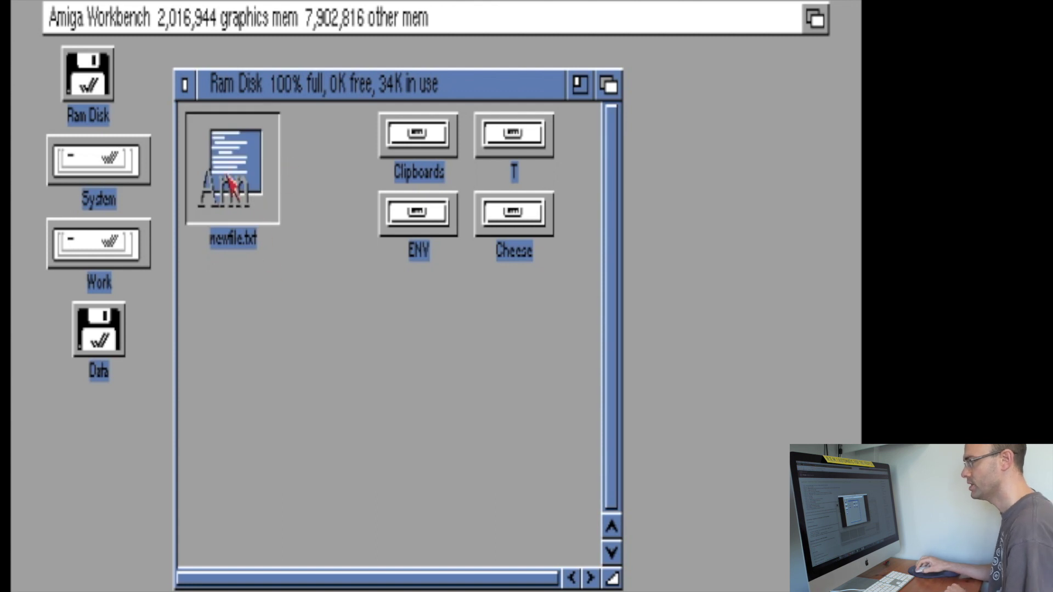
pyautogui.rightClick(222, 30)
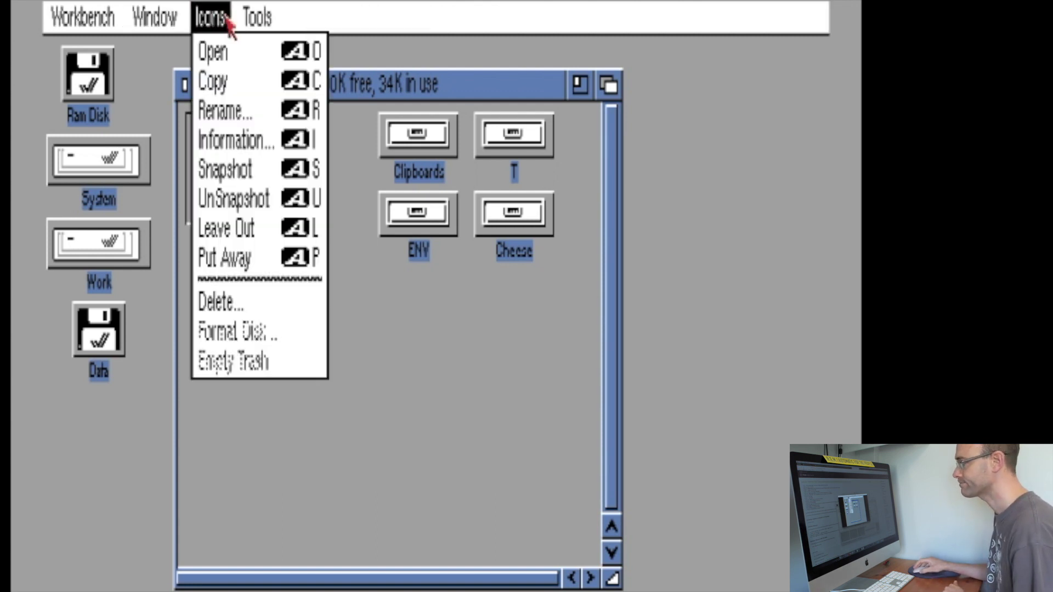
pyautogui.rightClick(222, 84)
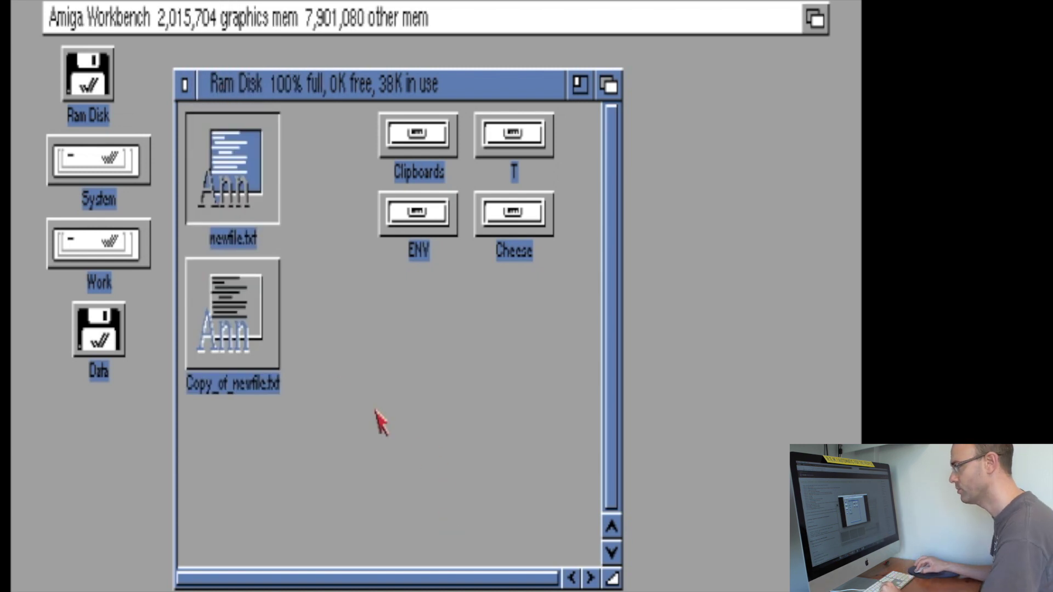
pyautogui.click(253, 329)
pyautogui.moveTo(256, 336); pyautogui.dragTo(502, 230)
# Select newfile.txt in the Ram Disk window and look over the icon commands available for it
pyautogui.click(253, 179)
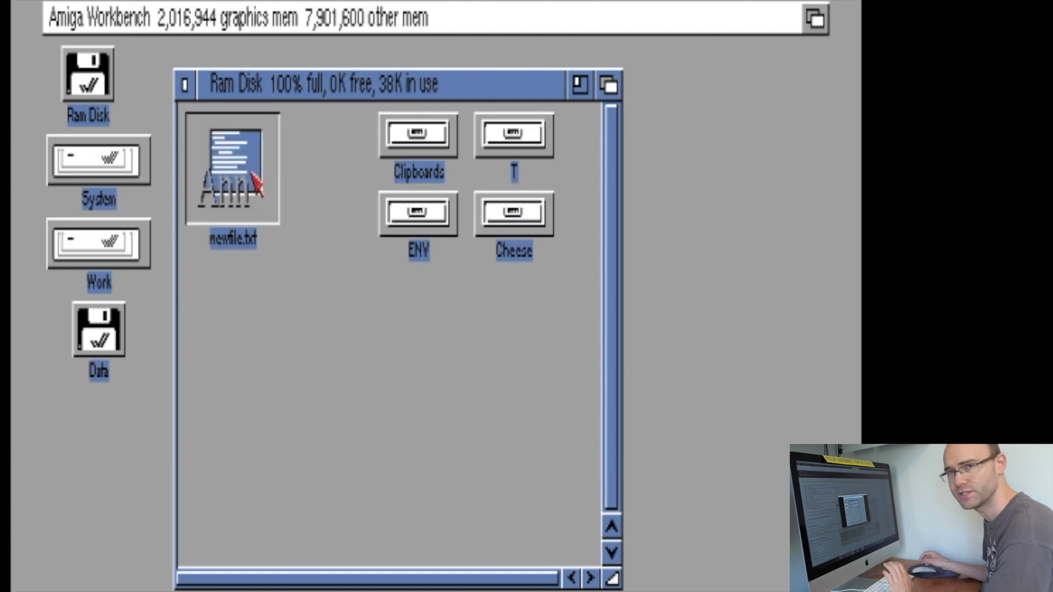
pyautogui.click(351, 215)
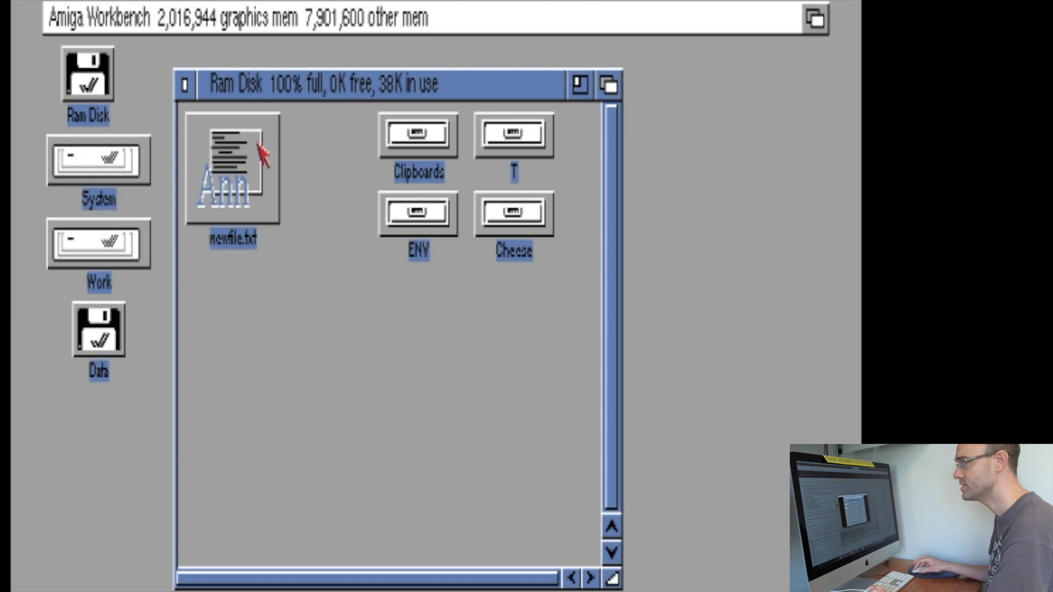
pyautogui.click(255, 162)
pyautogui.rightClick(244, 11)
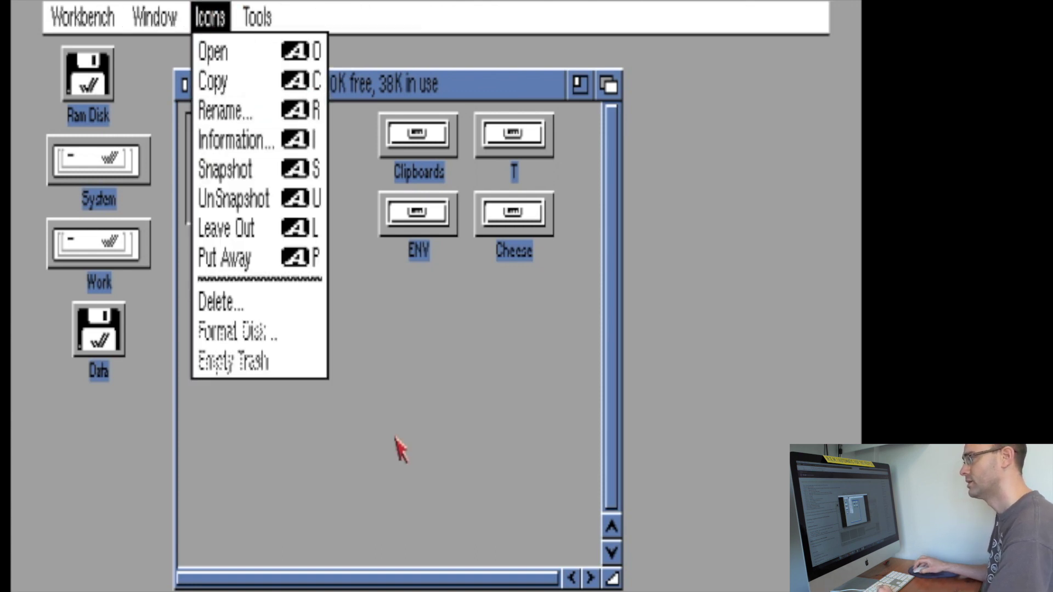
pyautogui.moveTo(264, 336); pyautogui.dragTo(527, 236)
pyautogui.click(433, 269)
pyautogui.click(199, 164)
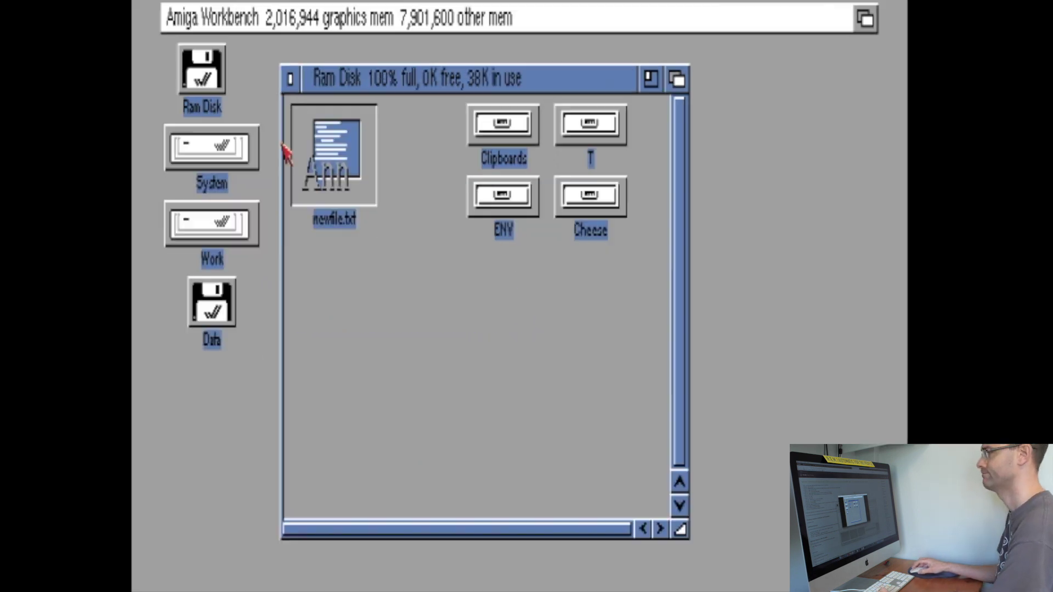
# Rename newfile.txt to Newfile.txt
pyautogui.rightClick(329, 17)
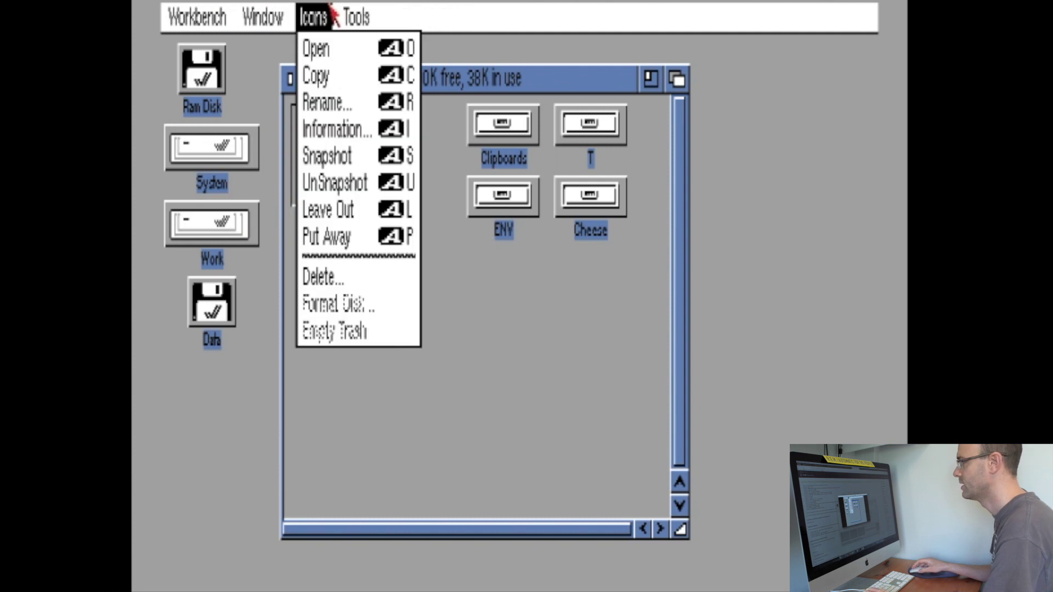
pyautogui.click(329, 102)
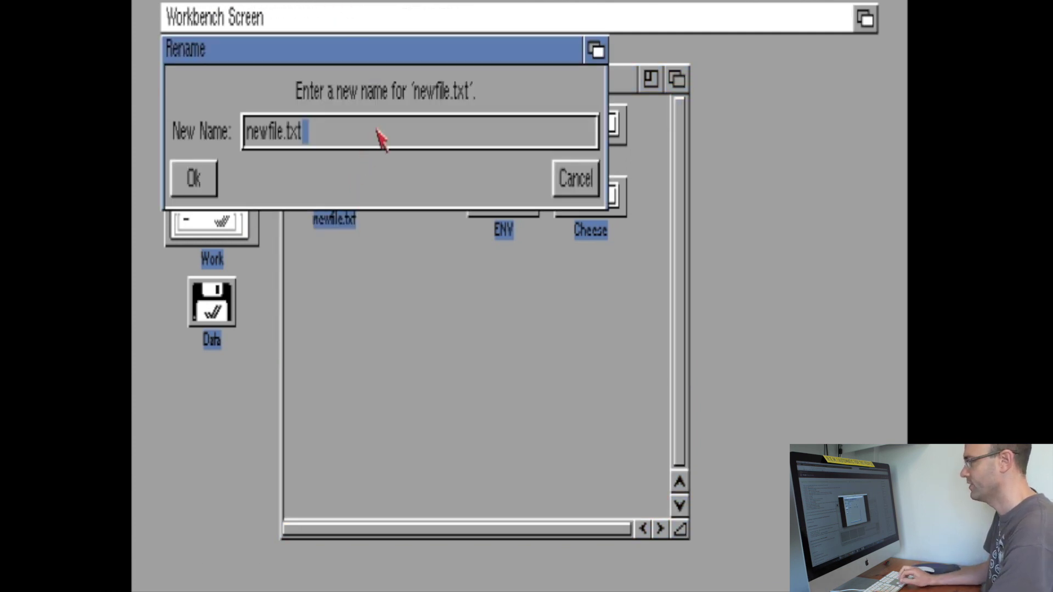
pyautogui.click(287, 128)
pyautogui.click(248, 132)
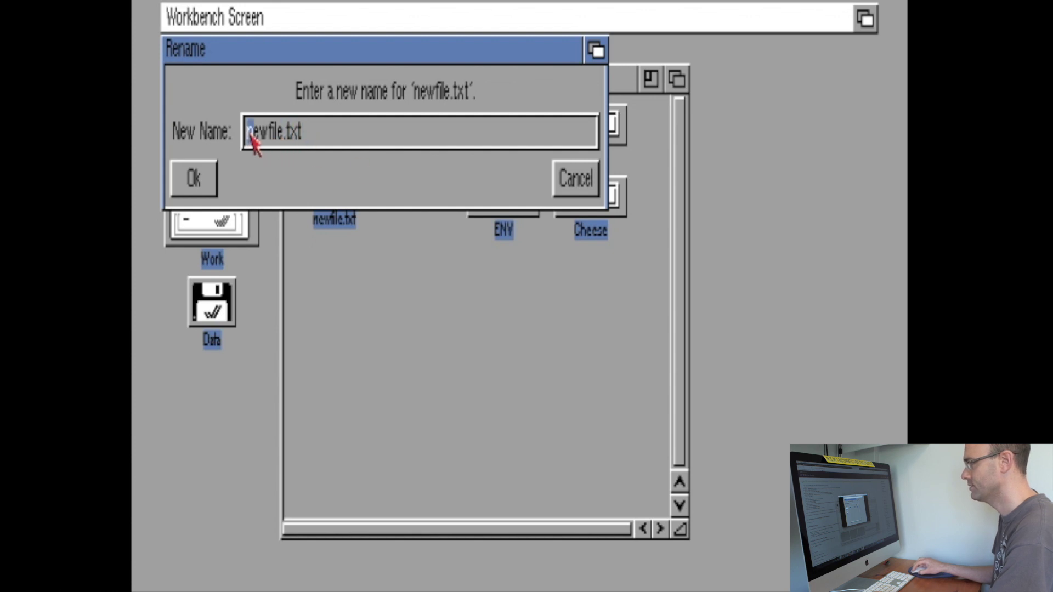
pyautogui.press('Delete')
pyautogui.write('N')
pyautogui.press('Return')
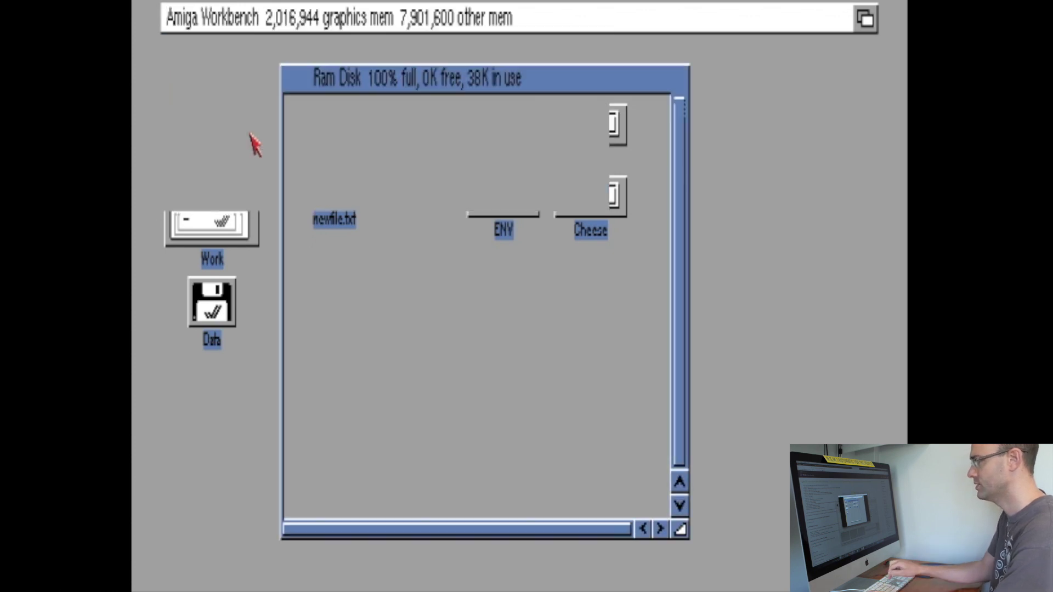
# Open the Information window for Newfile.txt, and place it so that the file's icon stays visible
pyautogui.rightClick(313, 15)
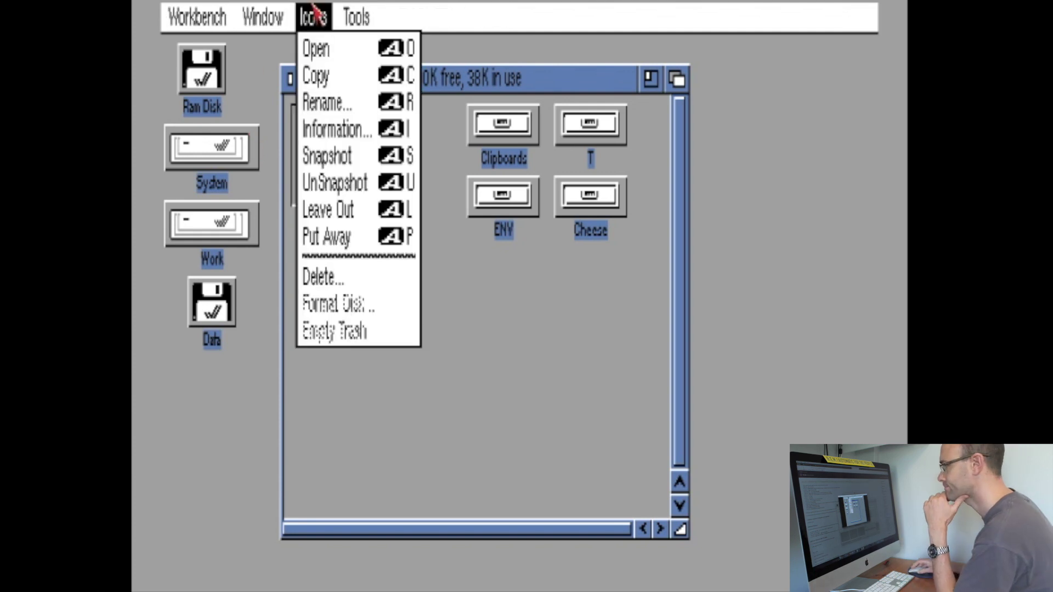
pyautogui.click(329, 130)
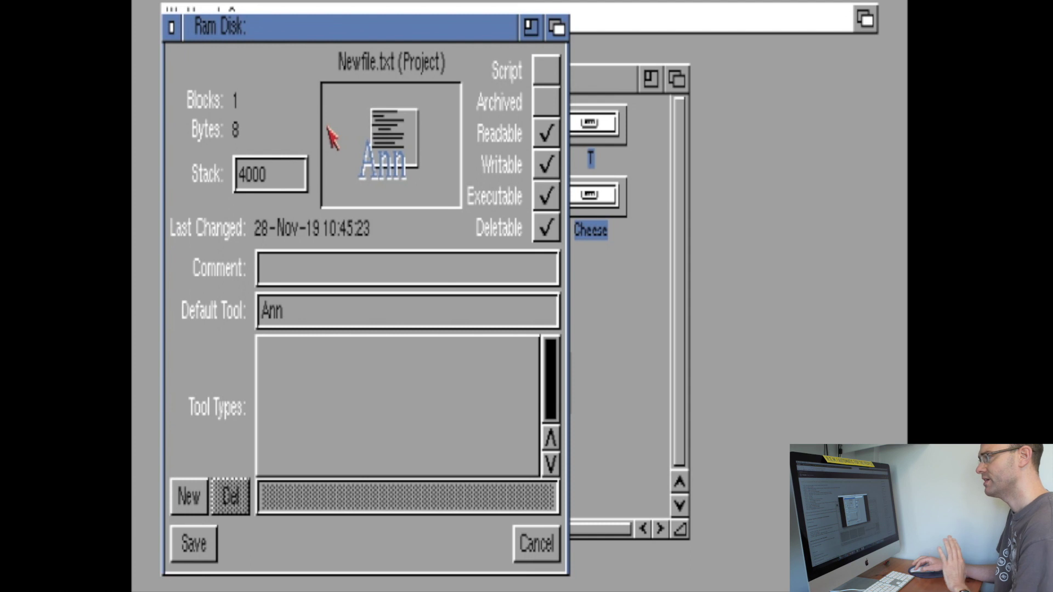
pyautogui.moveTo(352, 35); pyautogui.dragTo(408, 25)
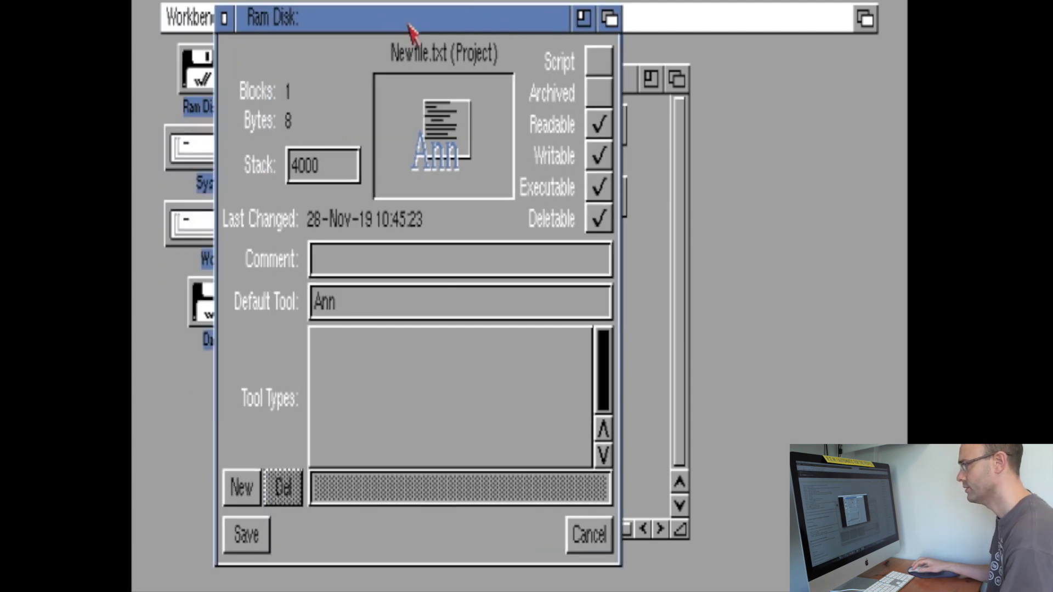
pyautogui.moveTo(499, 6); pyautogui.dragTo(755, 5)
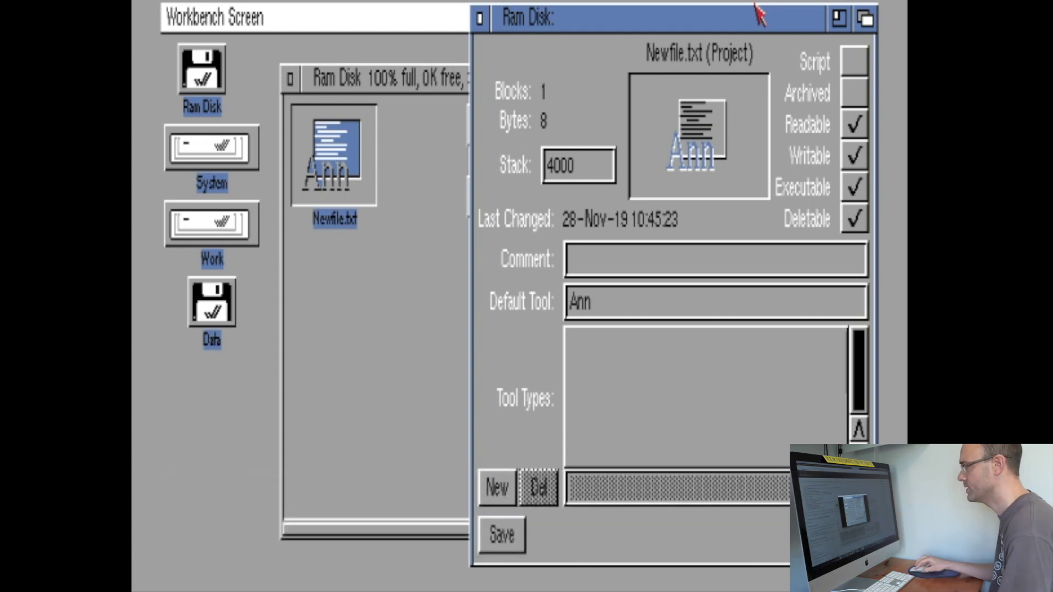
pyautogui.moveTo(725, 19); pyautogui.dragTo(634, 19)
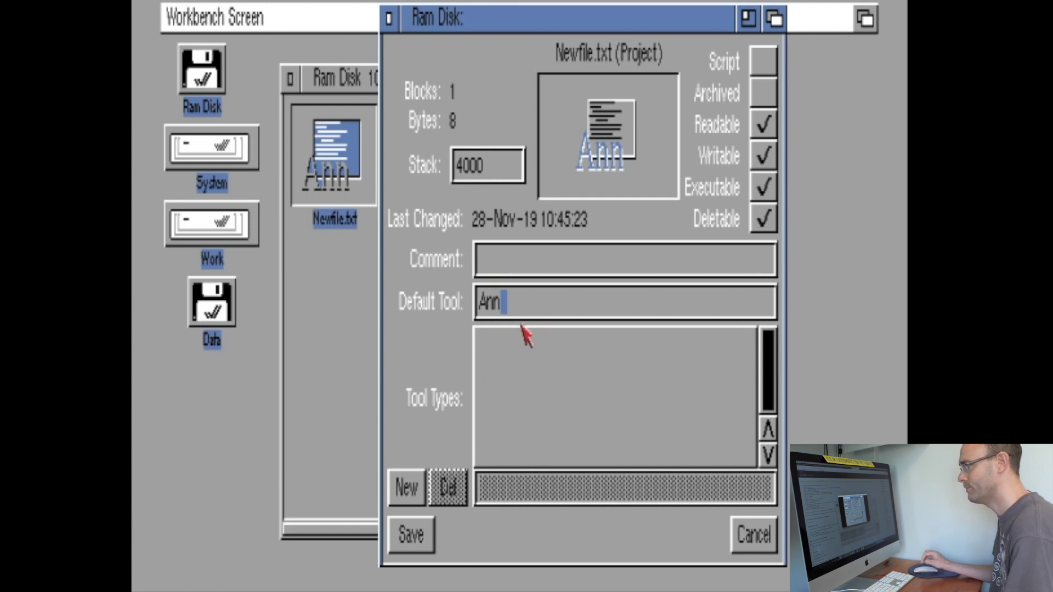
# Try to open Newfile.txt with its default tool Ann
pyautogui.doubleClick(319, 213)
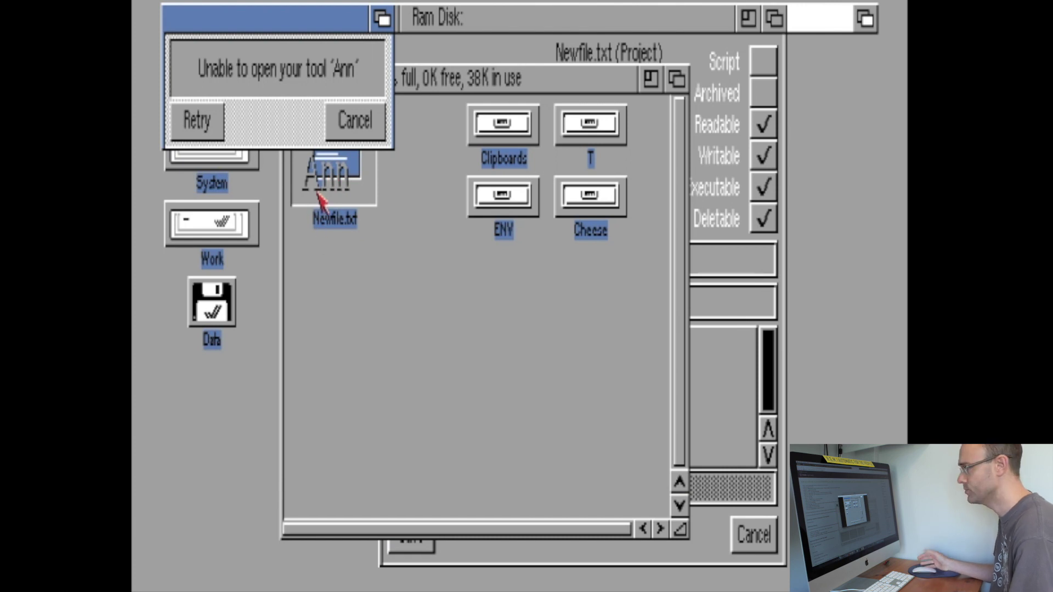
pyautogui.click(356, 120)
# Save work:tools/editors/annotate/Ann as the default tool of Newfile.txt, and test it by opening and closing the file
pyautogui.click(495, 11)
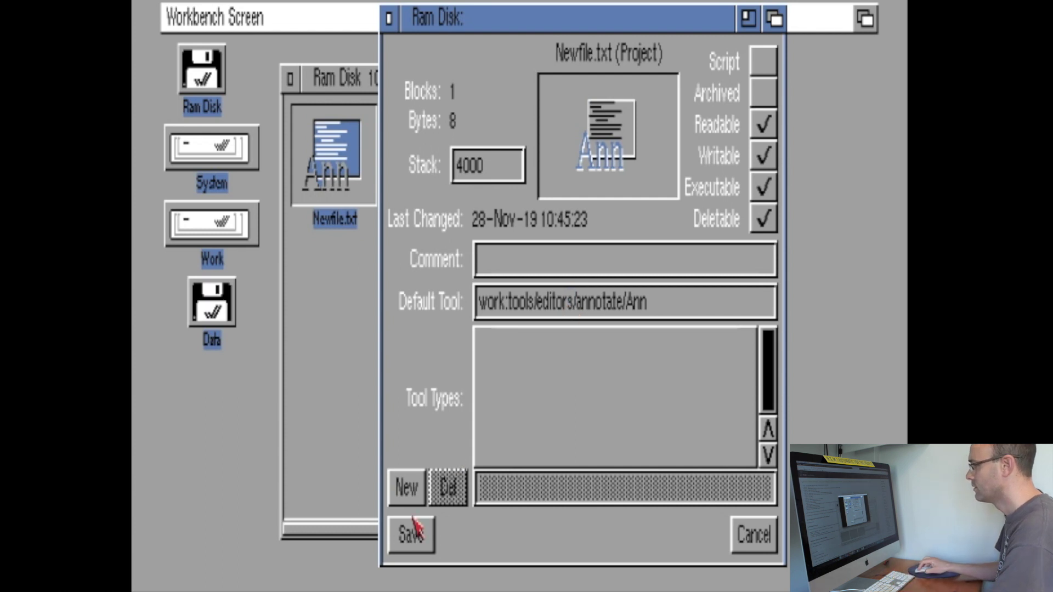
pyautogui.click(412, 533)
pyautogui.doubleClick(364, 197)
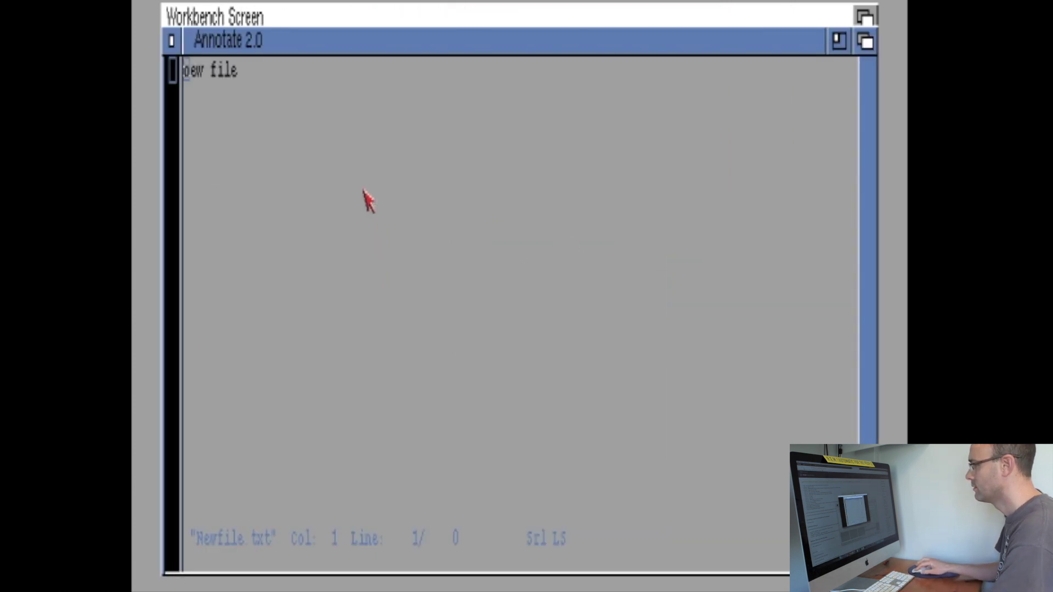
pyautogui.click(166, 50)
# Reopen the Information window for Newfile.txt, review its settings, and close it
pyautogui.click(301, 145)
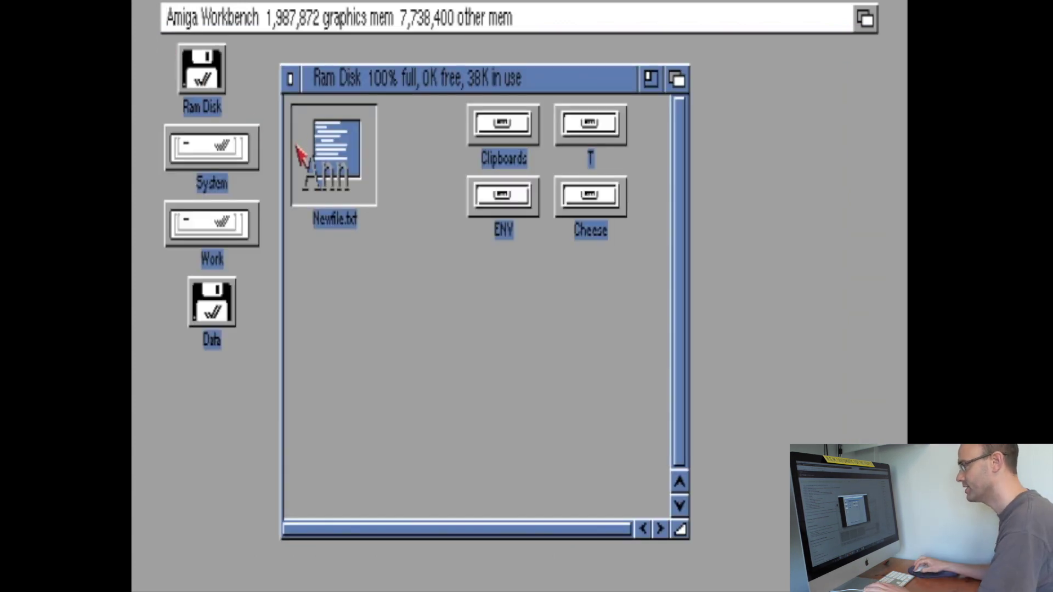
pyautogui.press('super+i')
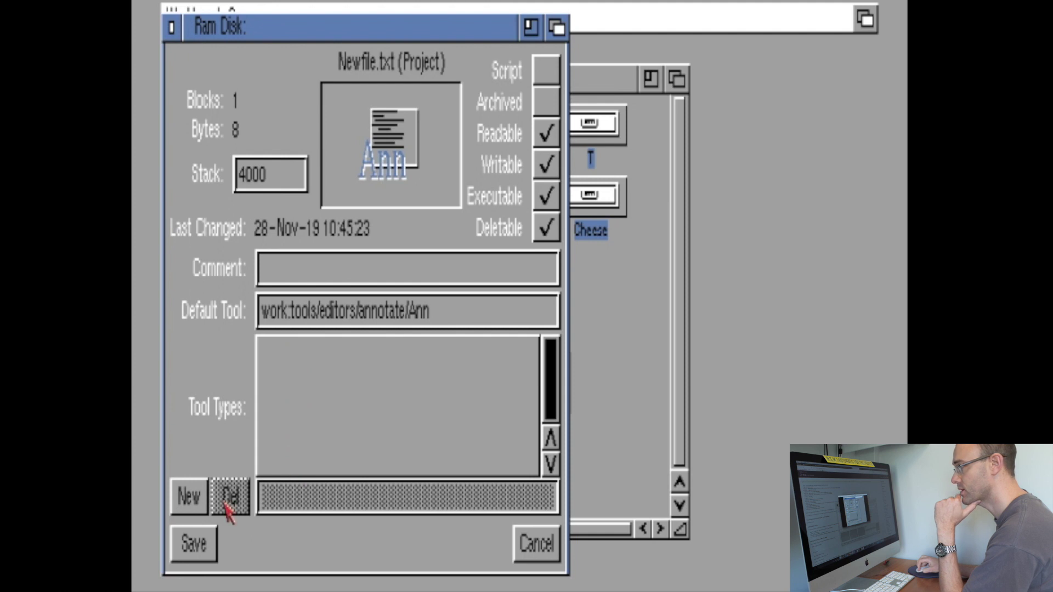
pyautogui.click(170, 25)
# Open the WBStartup drawer on the System disk, and show the Information window for ClickToFront
pyautogui.doubleClick(207, 145)
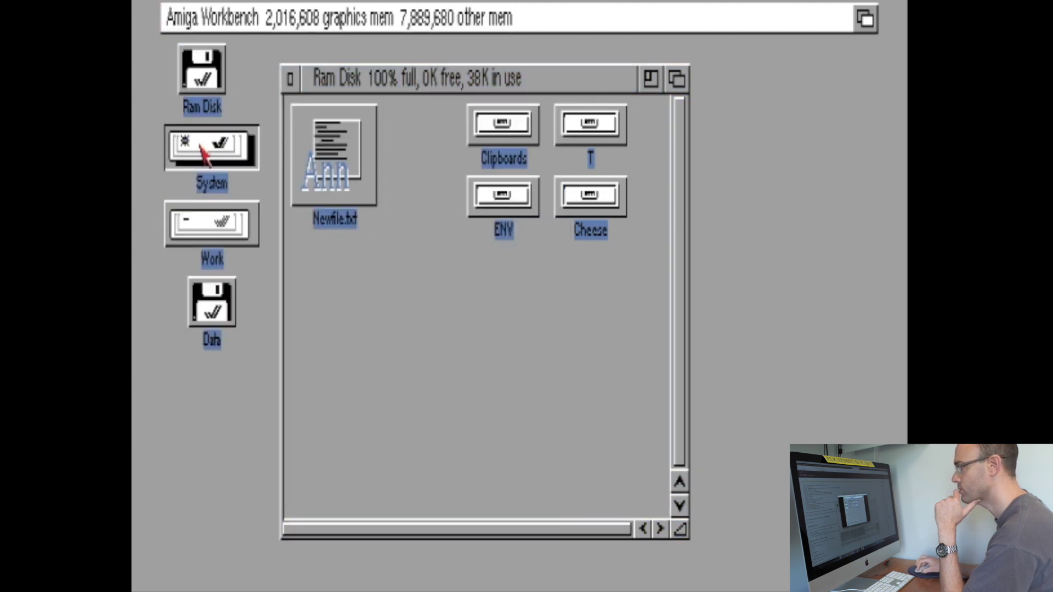
pyautogui.doubleClick(500, 182)
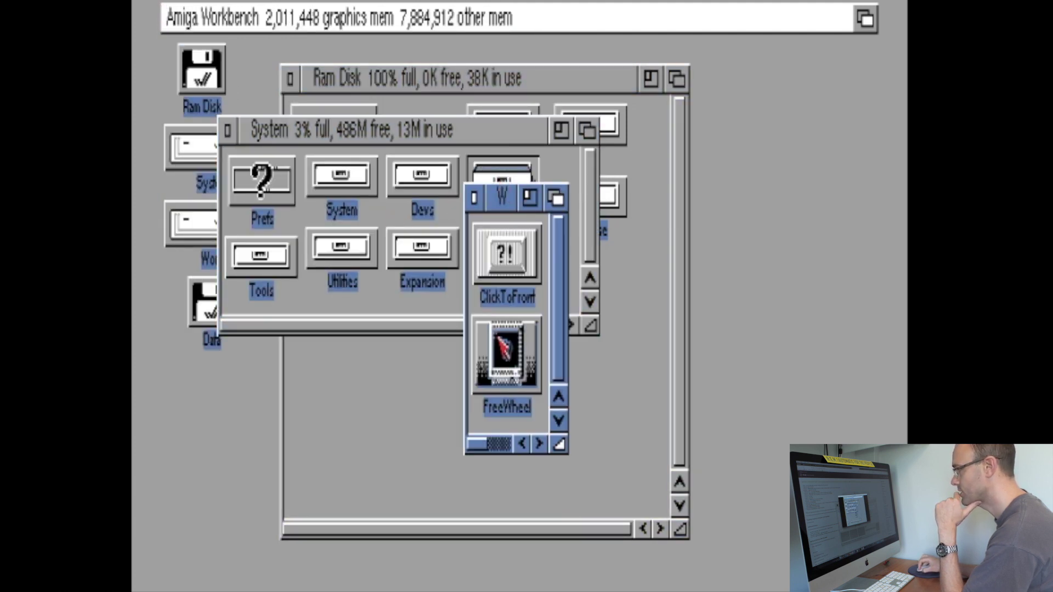
pyautogui.click(523, 285)
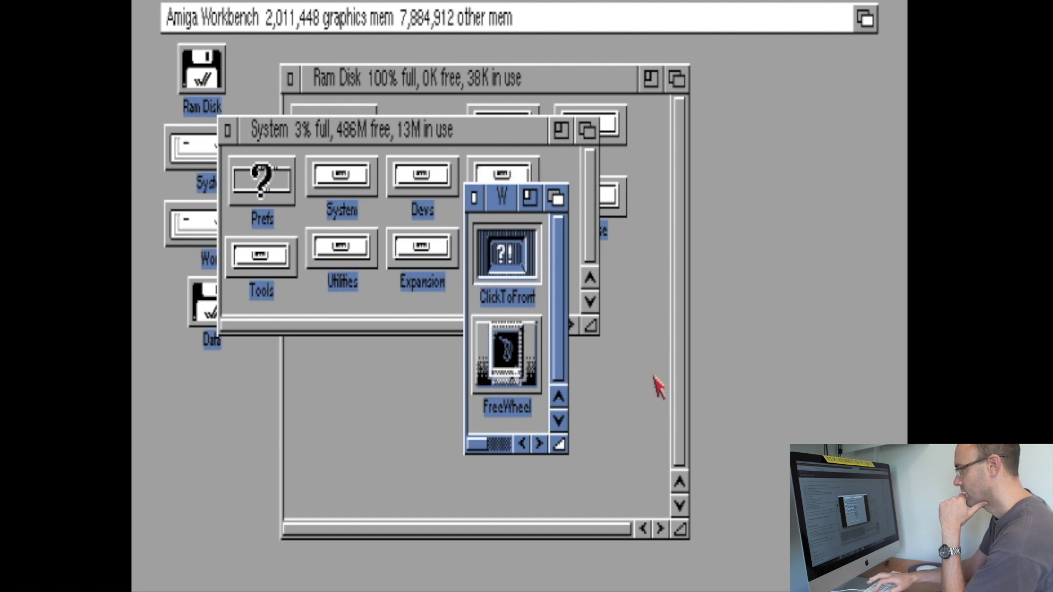
pyautogui.press('super+i')
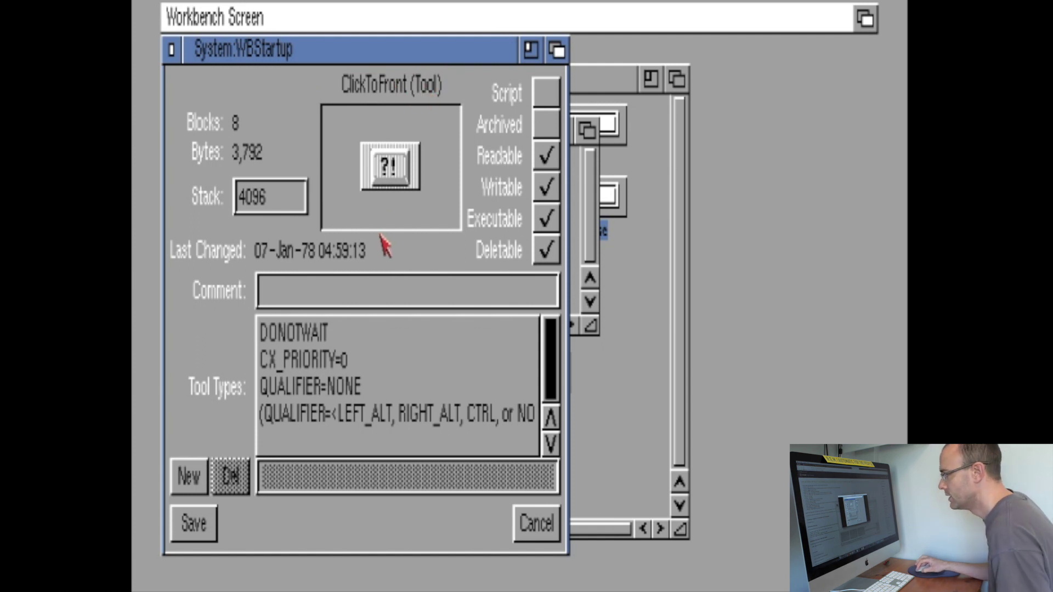
# Examine the ClickToFront tool types CX_PRIORITY and QUALIFIER, including the allowed qualifier keys, and try double-clicking to bring windows to the front
pyautogui.click(357, 367)
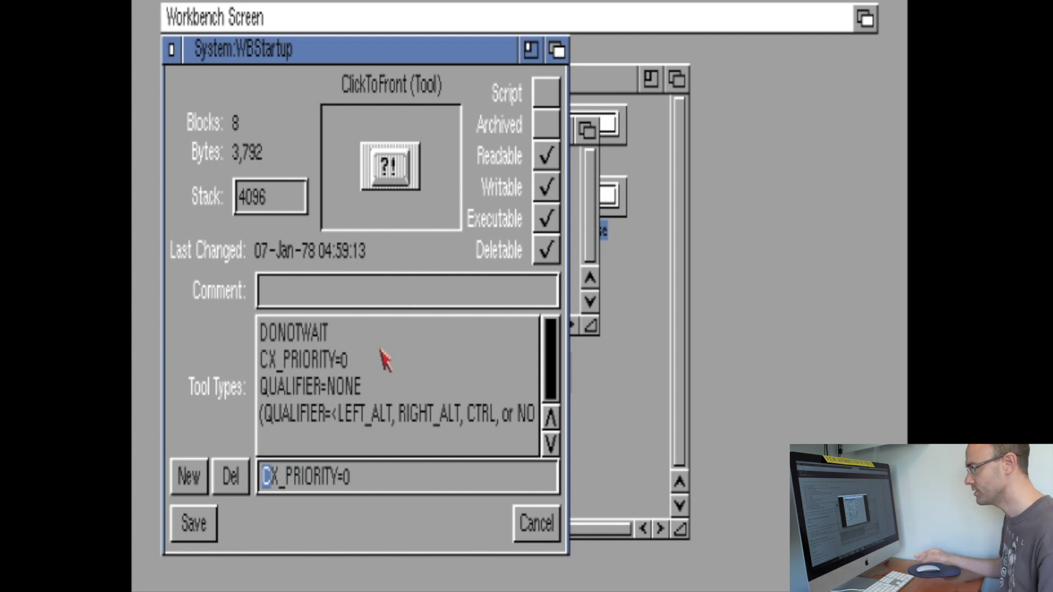
pyautogui.click(364, 387)
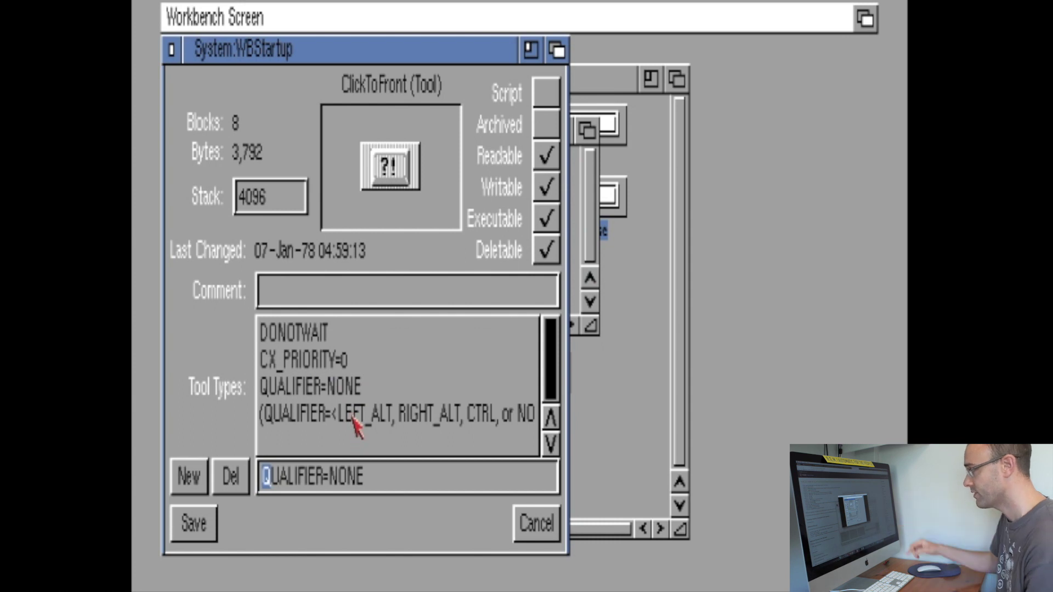
pyautogui.doubleClick(608, 89)
pyautogui.doubleClick(481, 48)
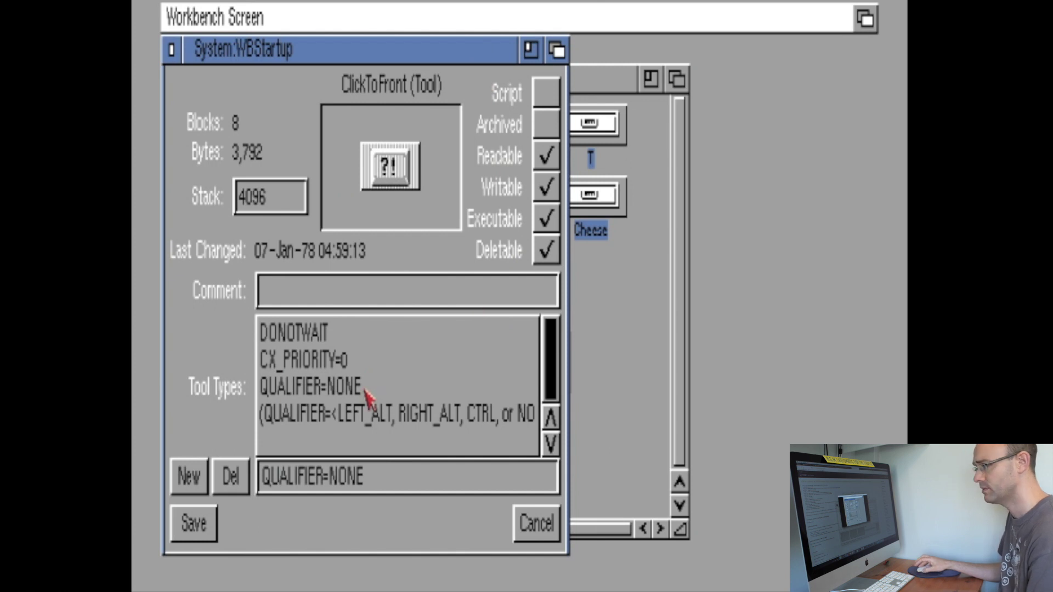
pyautogui.click(384, 415)
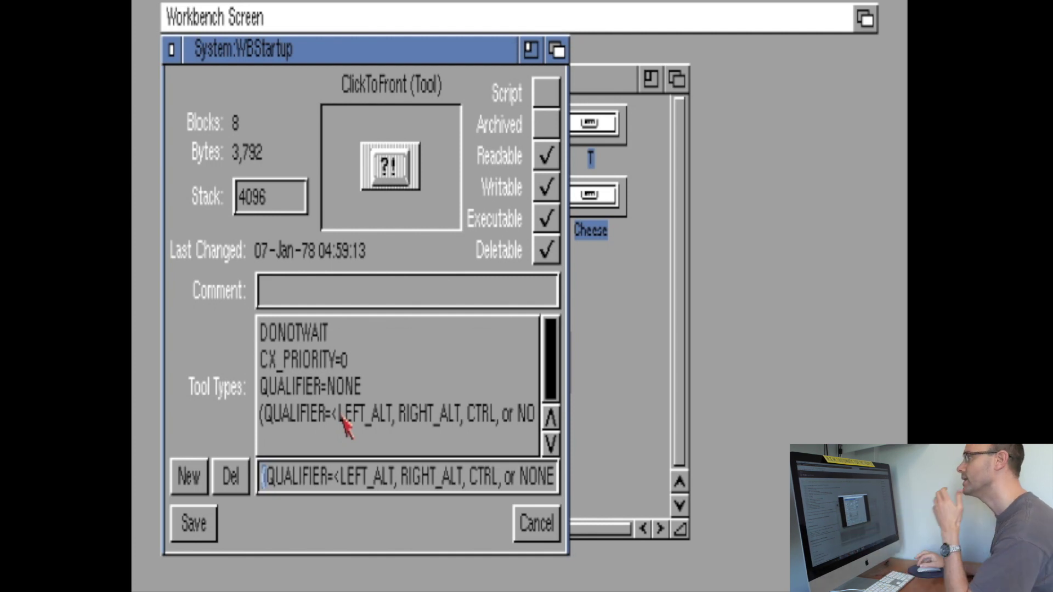
pyautogui.click(356, 387)
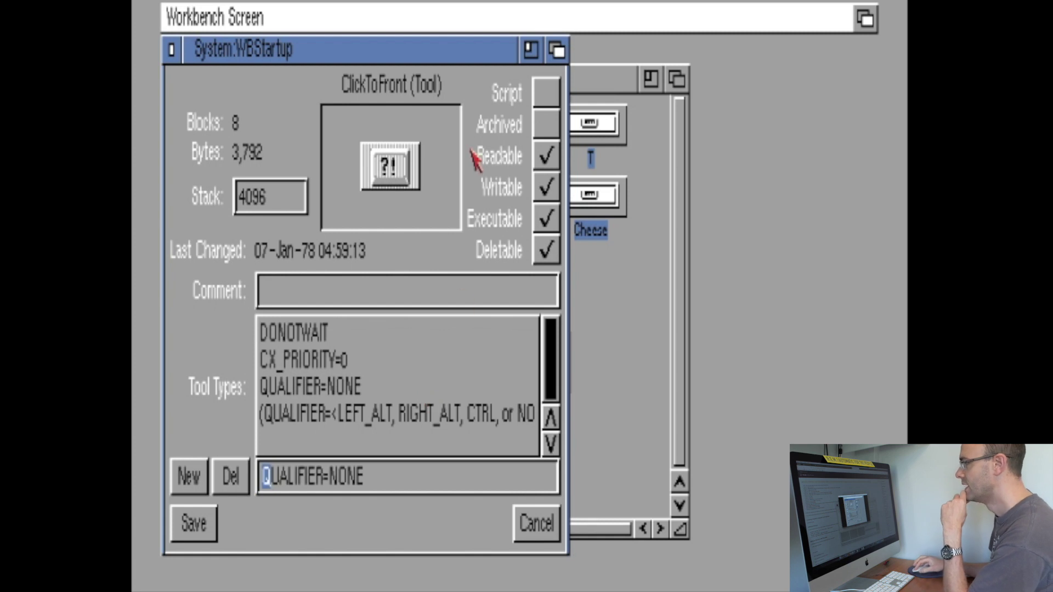
pyautogui.click(403, 71)
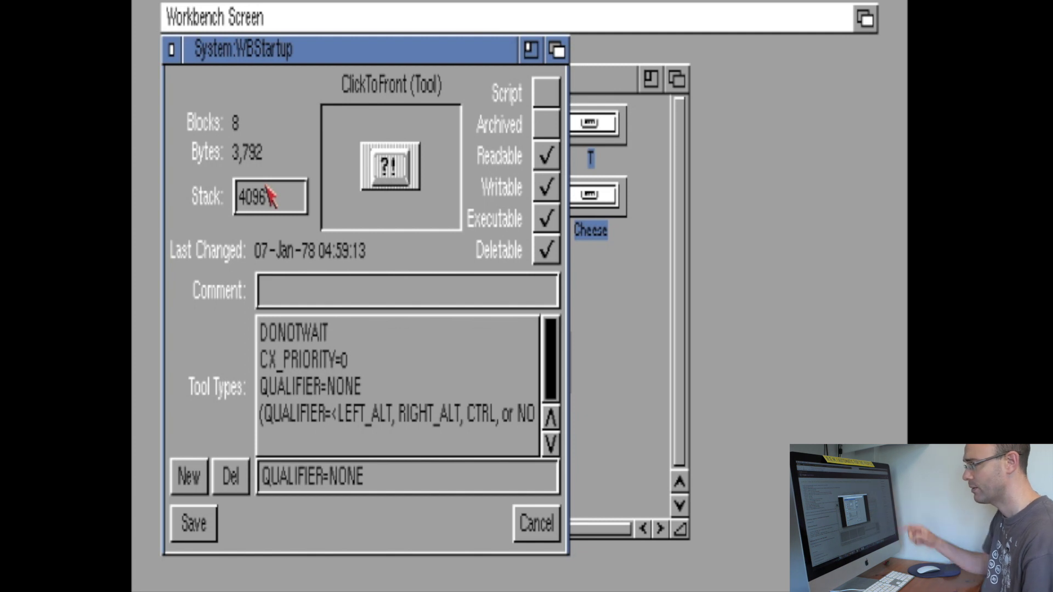
# Move the ClickToFront Information window aside, clear its Stack value, look at the Comment field, and discard the changes
pyautogui.moveTo(284, 49); pyautogui.dragTo(554, 60)
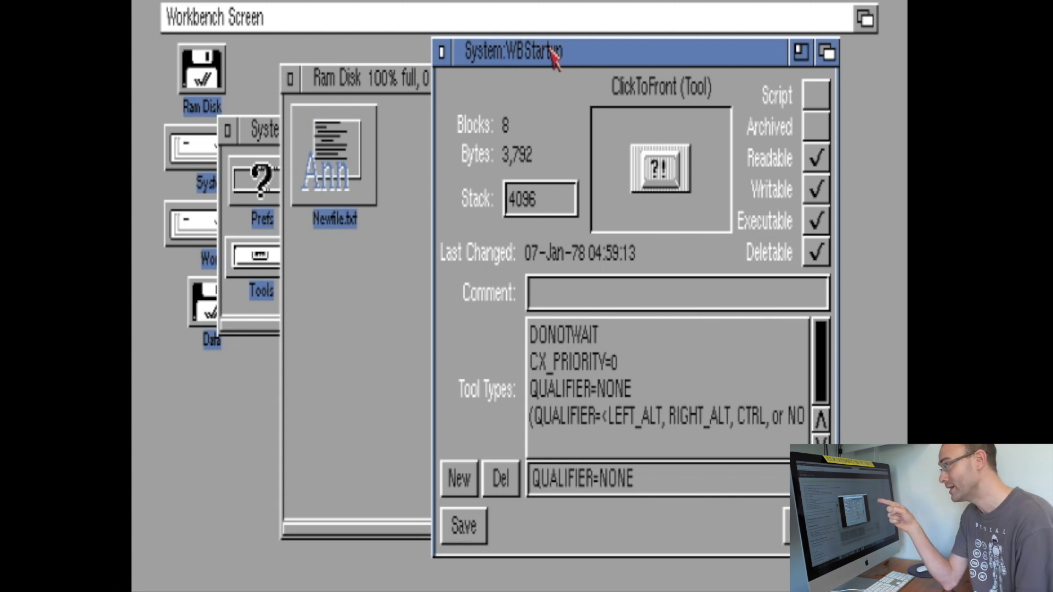
pyautogui.click(553, 202)
pyautogui.press('BackSpace')
pyautogui.press('BackSpace')
pyautogui.press('BackSpace')
pyautogui.press('BackSpace')
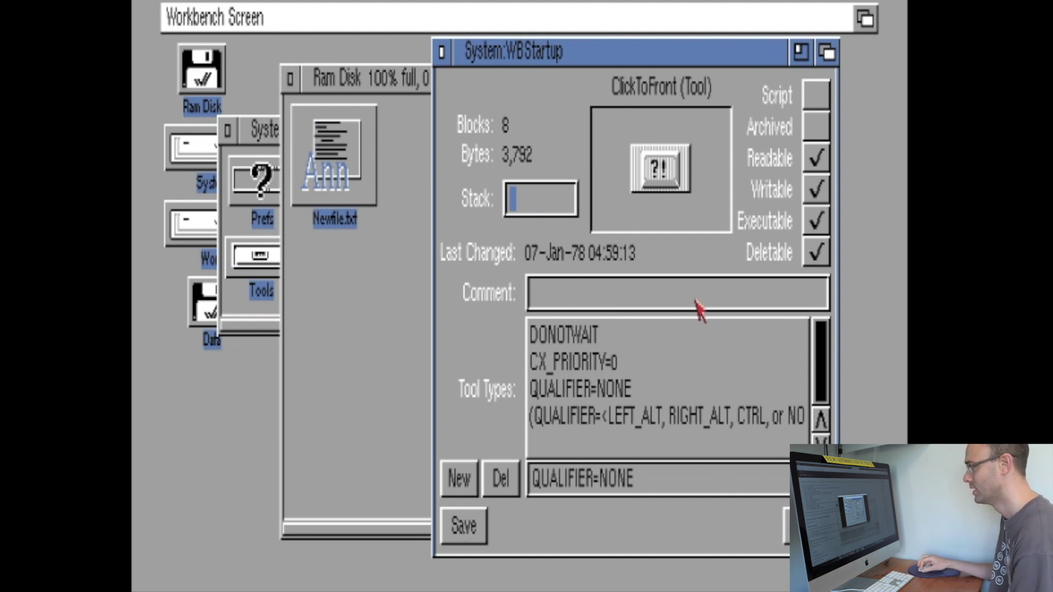
pyautogui.click(708, 286)
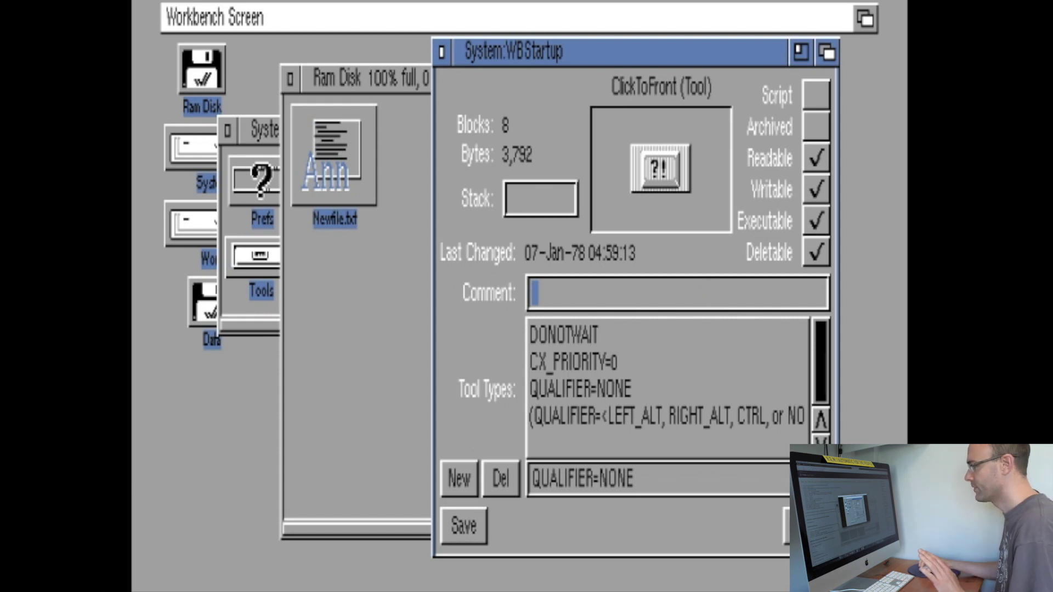
pyautogui.click(806, 526)
# Show the Information window for Newfile.txt, inspect its Default Tool field, and close the window without saving
pyautogui.click(336, 192)
pyautogui.press('super+i')
pyautogui.click(435, 310)
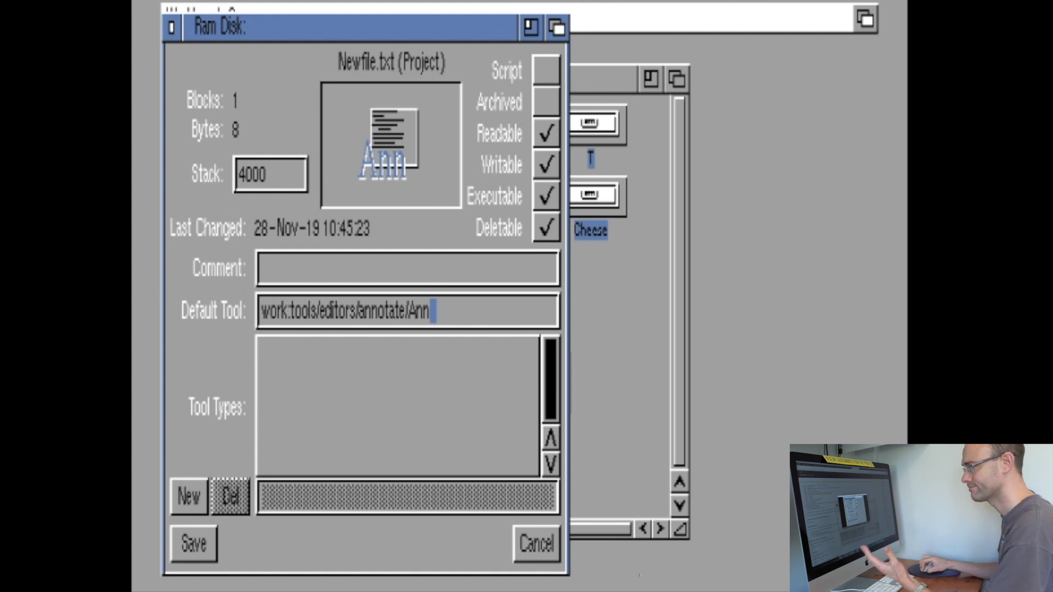
pyautogui.click(537, 543)
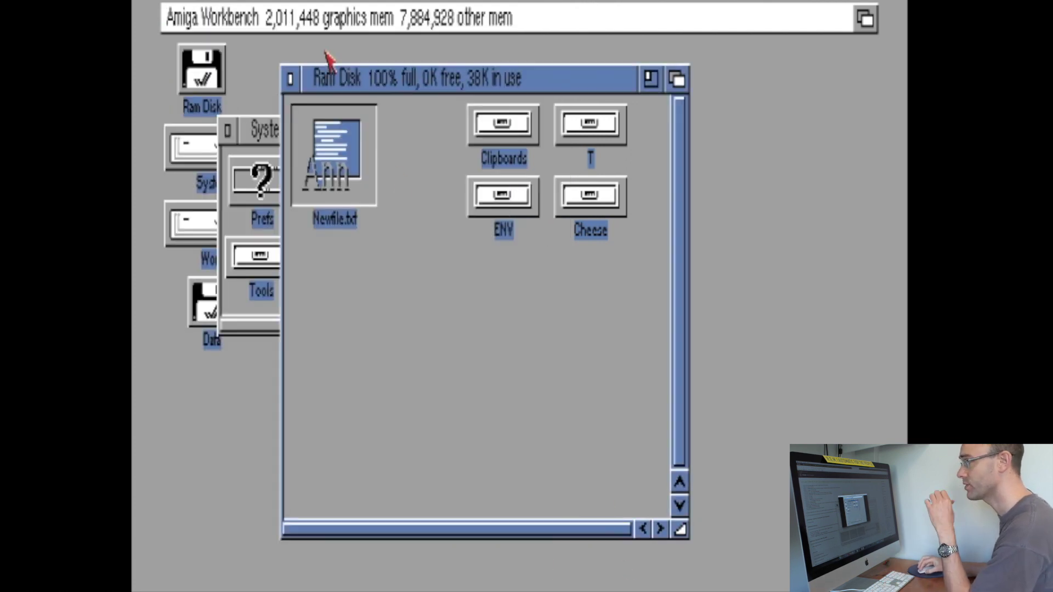
# Examine the available Icons commands with the ENV and Cheese drawers selected together, and again with only Cheese selected
pyautogui.rightClick(298, 12)
pyautogui.moveTo(313, 16)
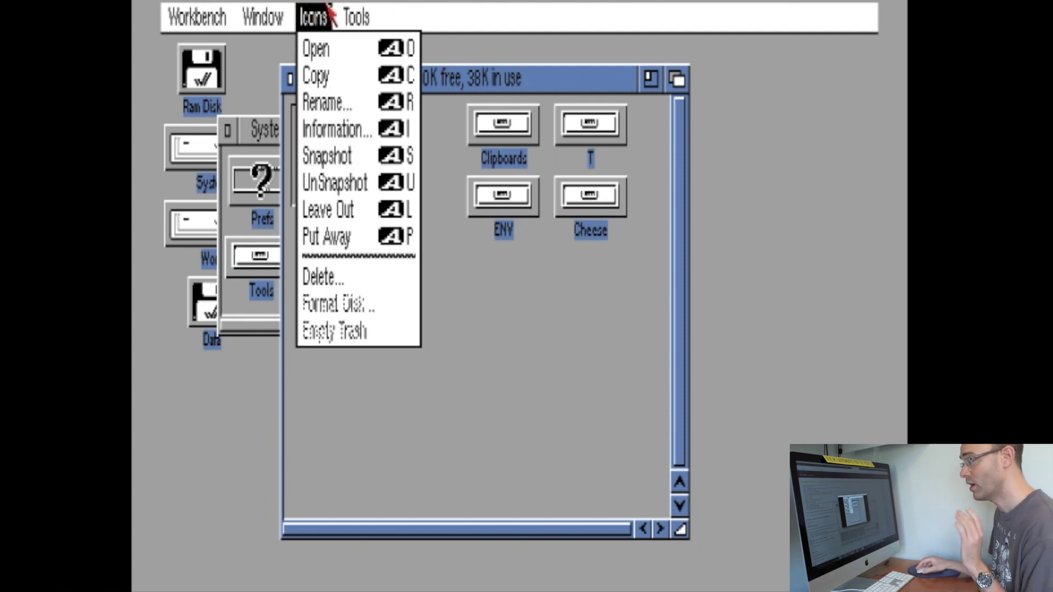
pyautogui.moveTo(561, 332); pyautogui.dragTo(526, 182)
pyautogui.rightClick(266, 16)
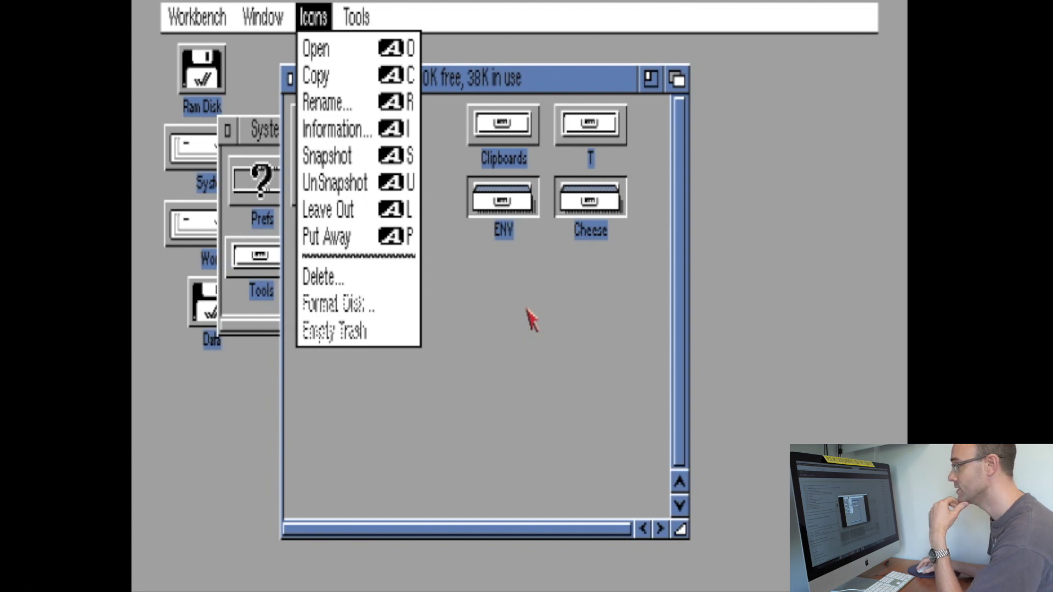
pyautogui.rightClick(531, 317)
pyautogui.click(559, 264)
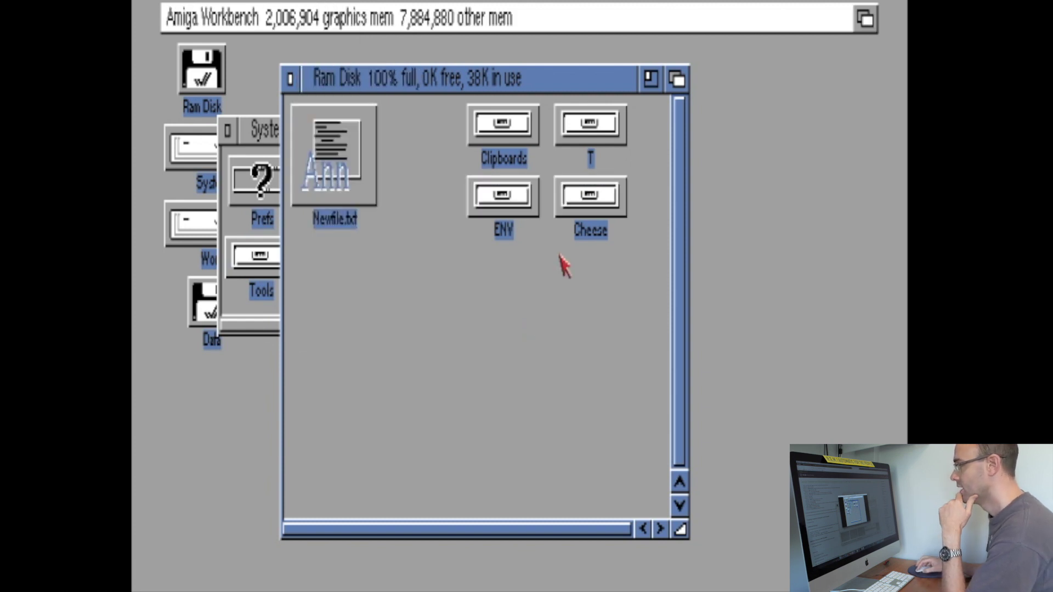
pyautogui.click(602, 201)
pyautogui.rightClick(280, 22)
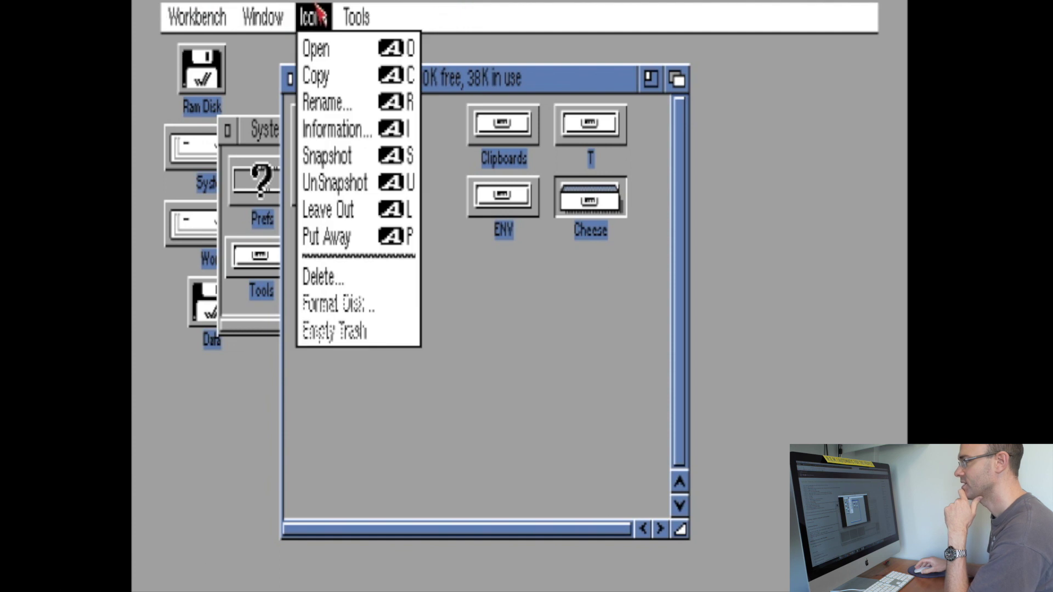
# Leave Newfile.txt out on the Workbench desktop, and put it away again into Ram Disk
pyautogui.click(359, 151)
pyautogui.rightClick(319, 15)
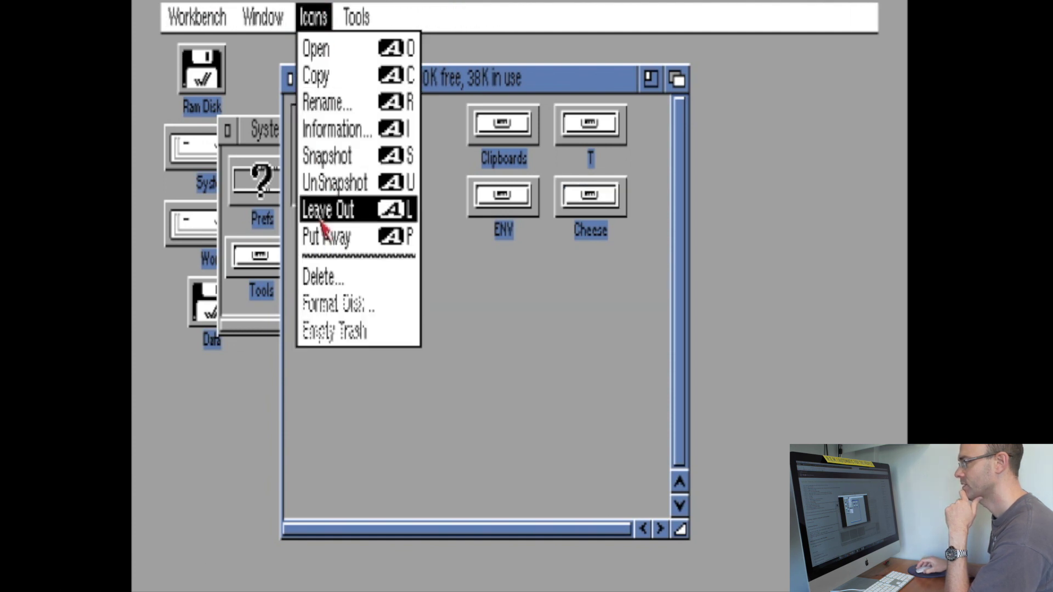
pyautogui.click(341, 227)
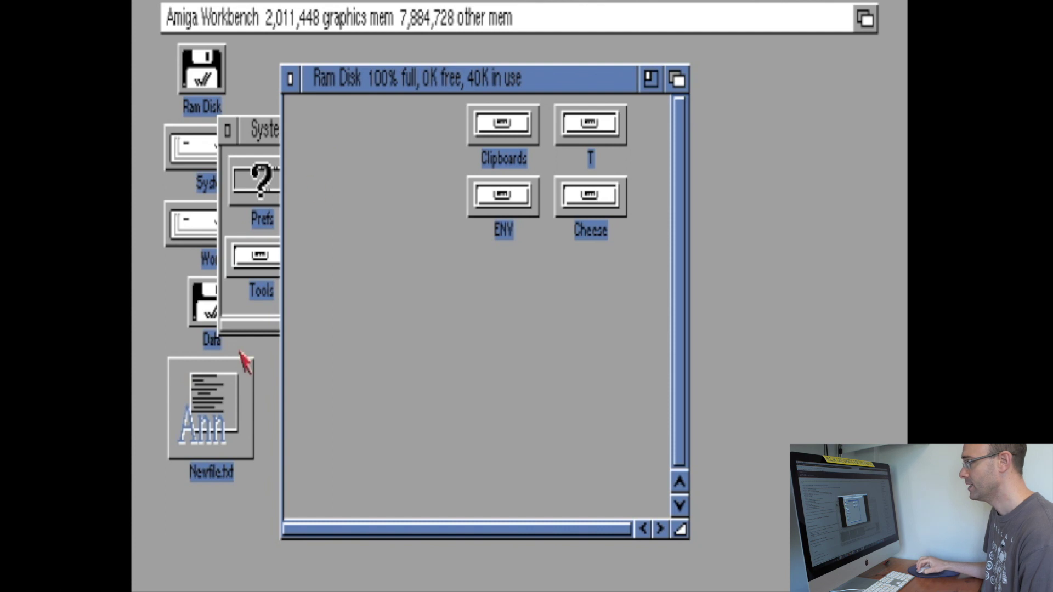
pyautogui.click(224, 393)
pyautogui.rightClick(308, 10)
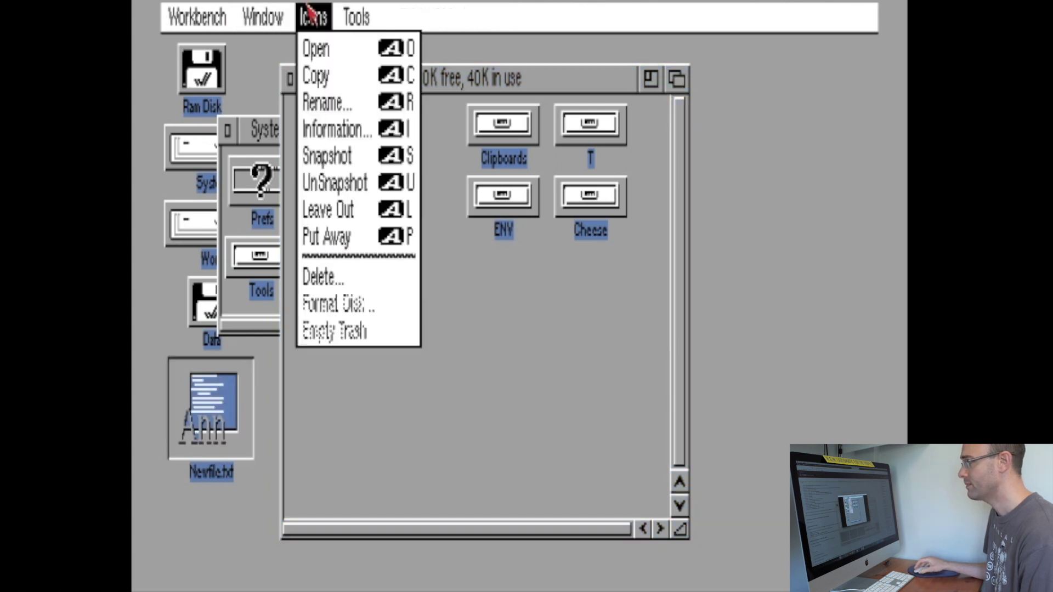
pyautogui.click(382, 237)
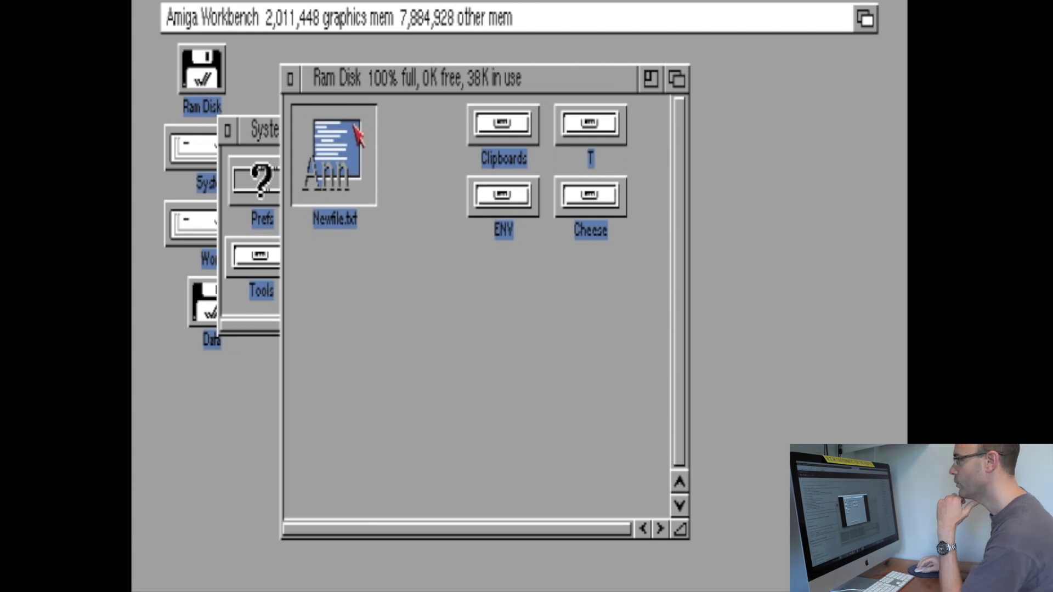
# Request deletion of Newfile.txt from Ram Disk, move the confirmation requester over the Ram Disk window, and cancel the deletion
pyautogui.click(324, 78)
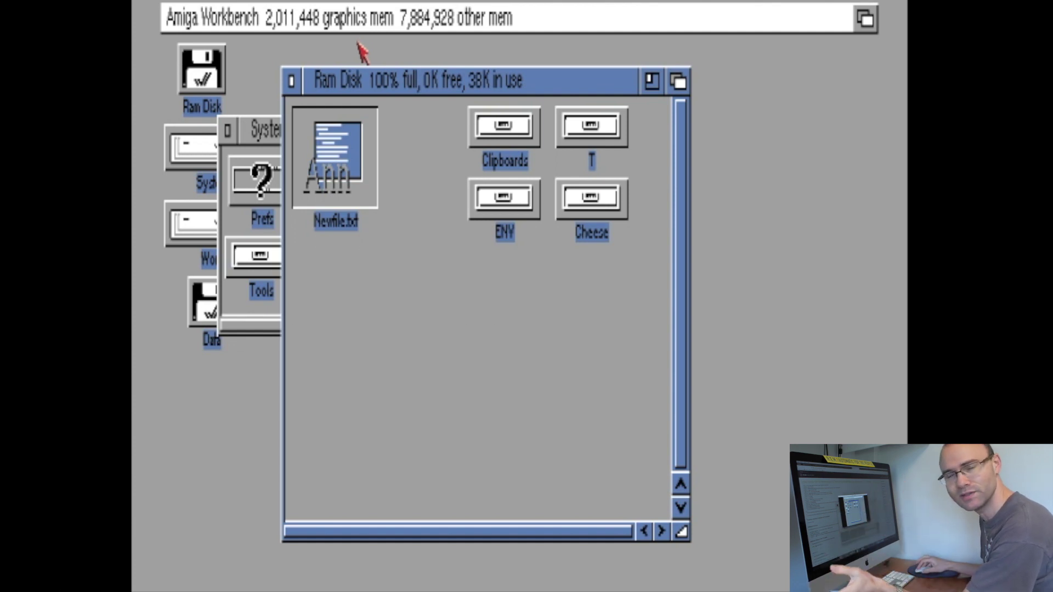
pyautogui.rightClick(356, 17)
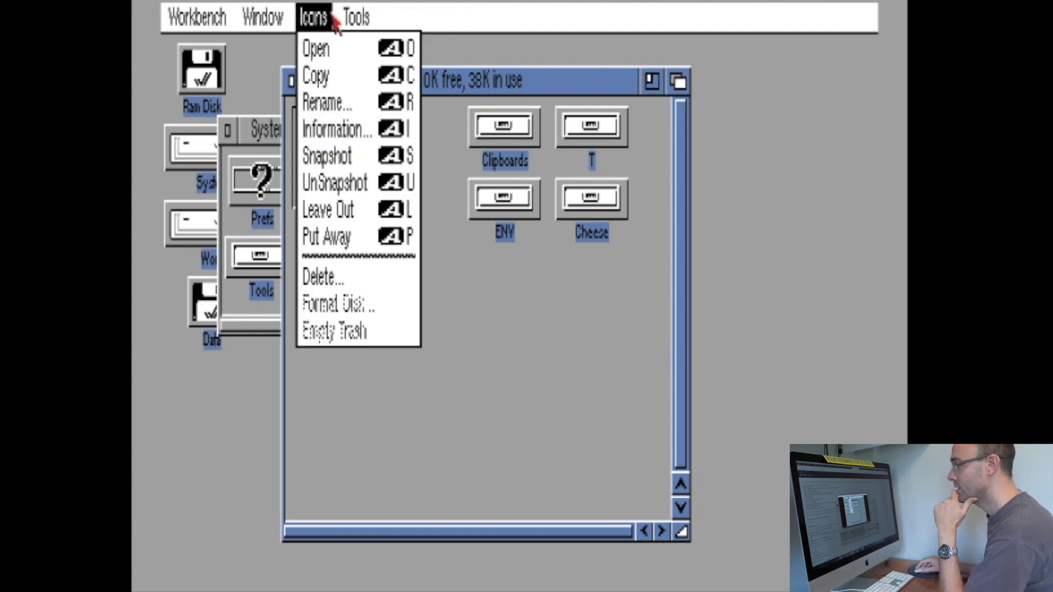
pyautogui.click(375, 289)
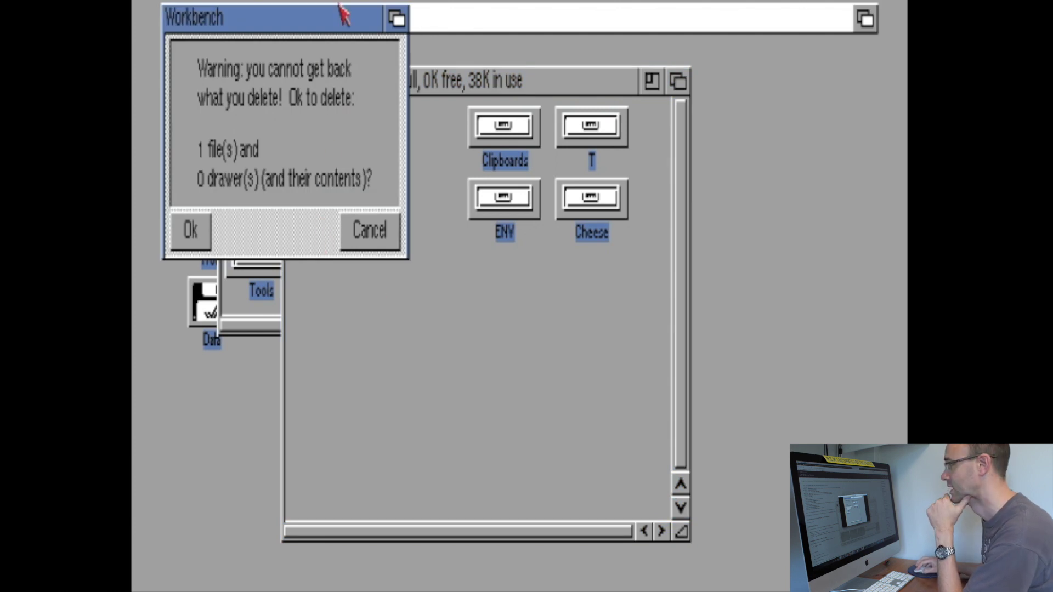
pyautogui.moveTo(343, 16); pyautogui.dragTo(502, 114)
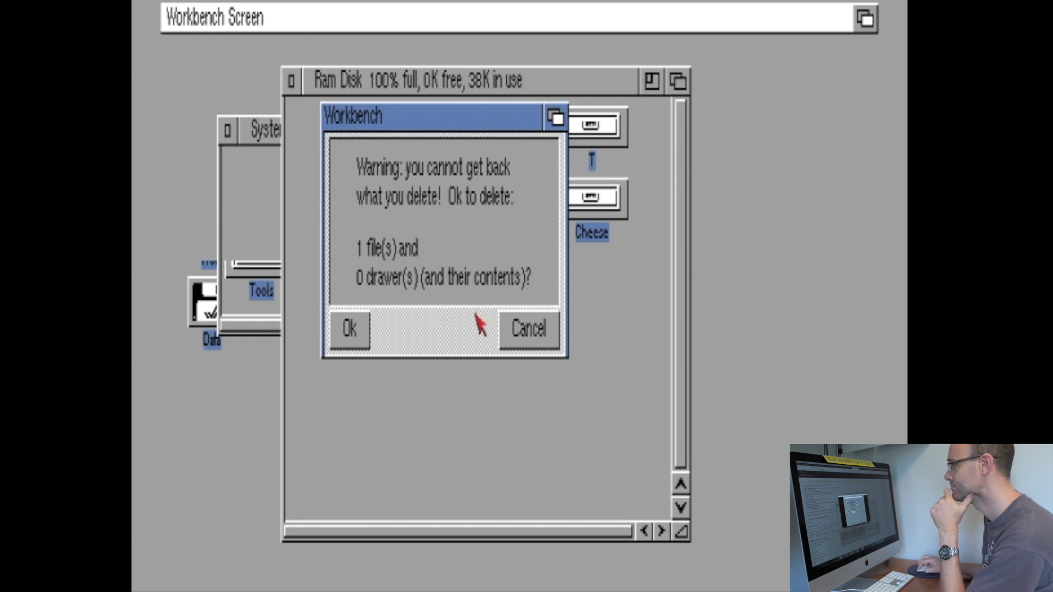
pyautogui.click(511, 329)
# Deselect Newfile.txt, and check which Icons commands are available with nothing selected
pyautogui.rightClick(301, 9)
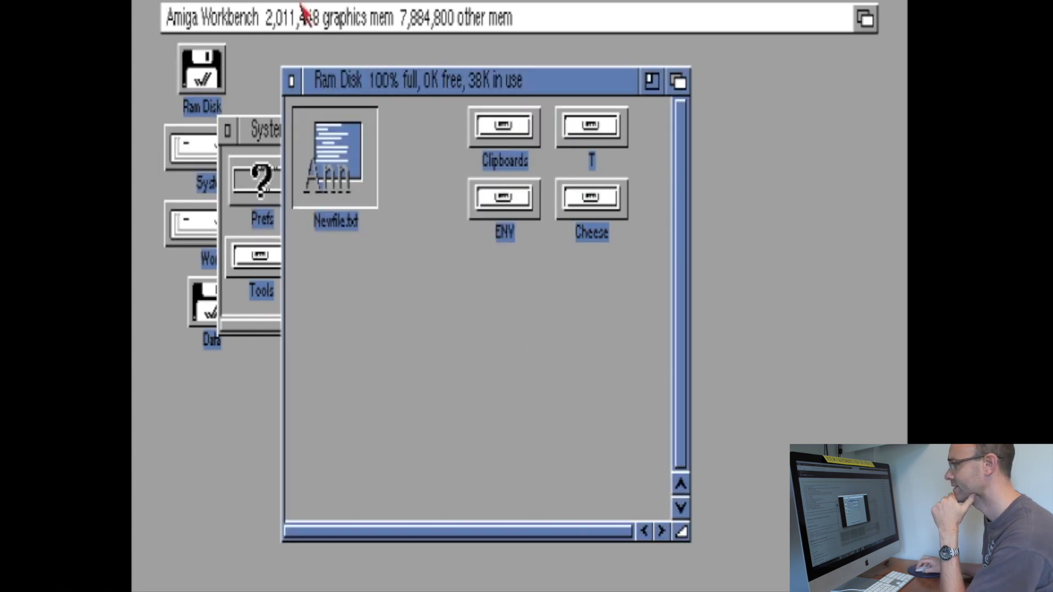
pyautogui.click(385, 209)
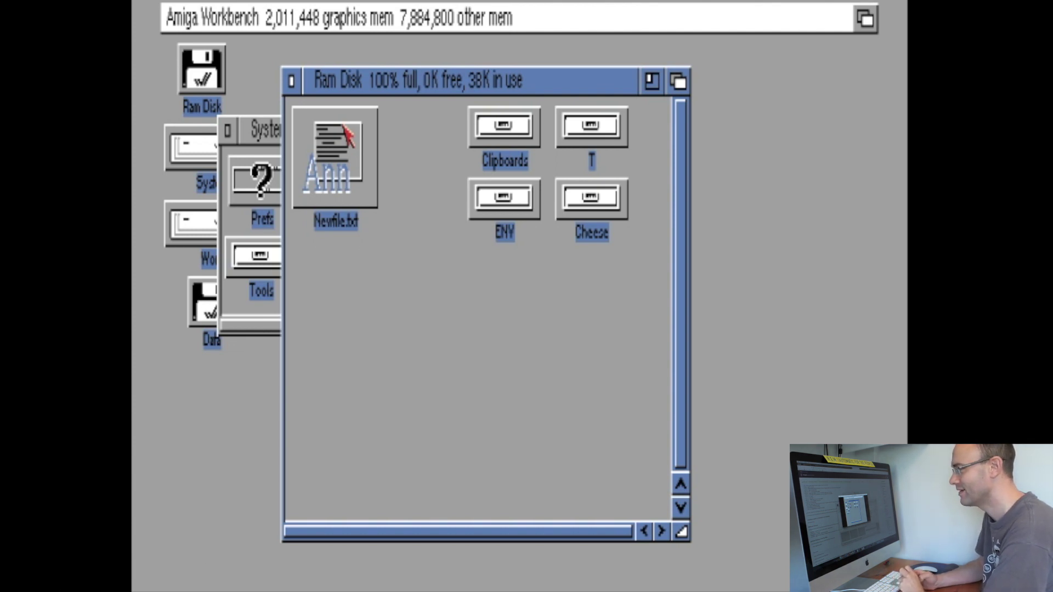
pyautogui.rightClick(324, 6)
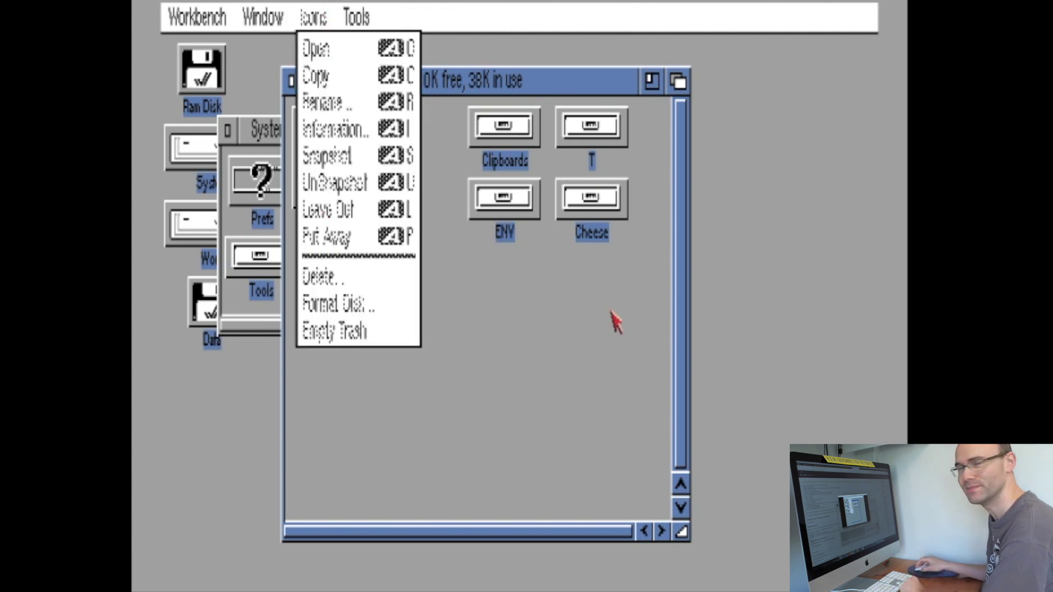
pyautogui.rightClick(375, 14)
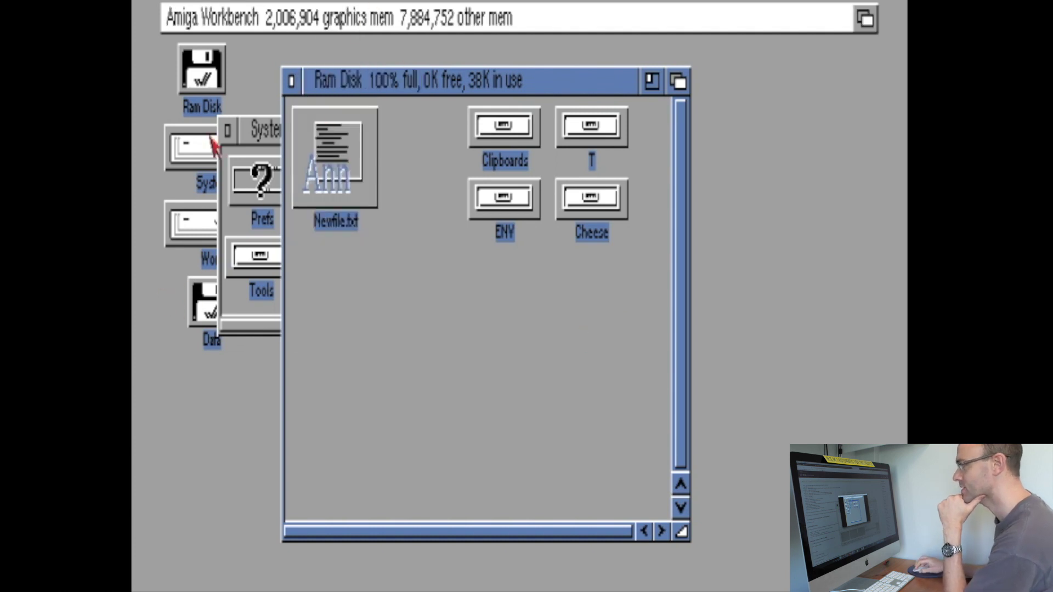
# Try to format Ram Disk with the Format Disk command, and dismiss the requester
pyautogui.click(219, 79)
pyautogui.rightClick(324, 16)
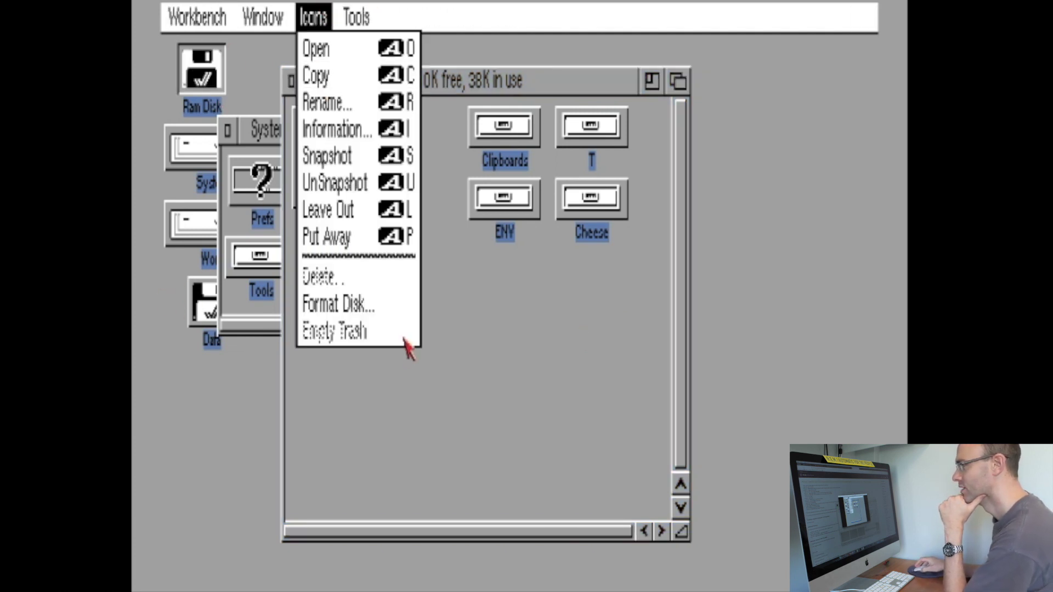
pyautogui.rightClick(410, 304)
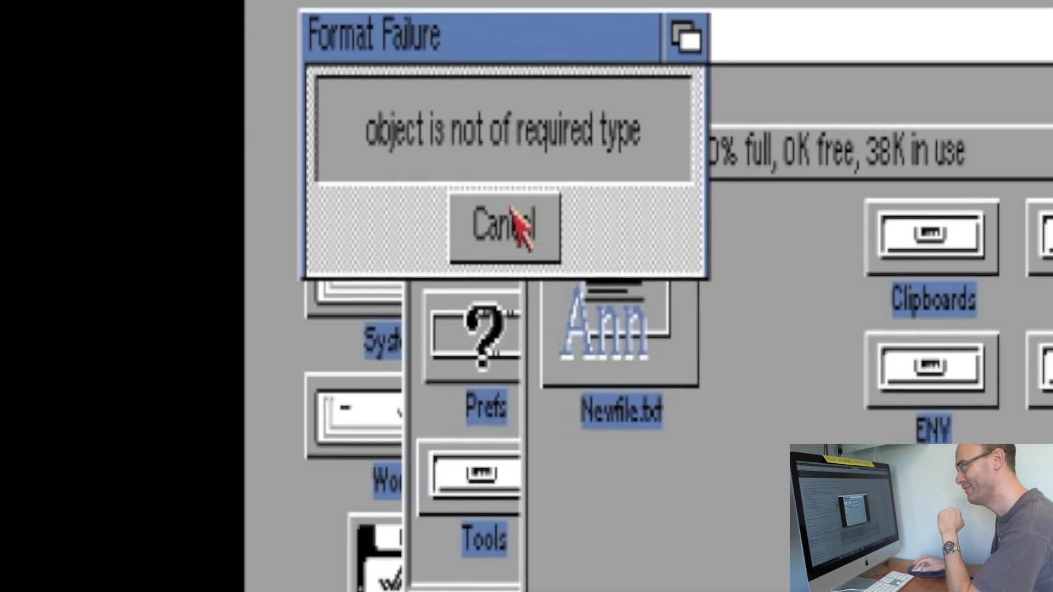
pyautogui.click(489, 211)
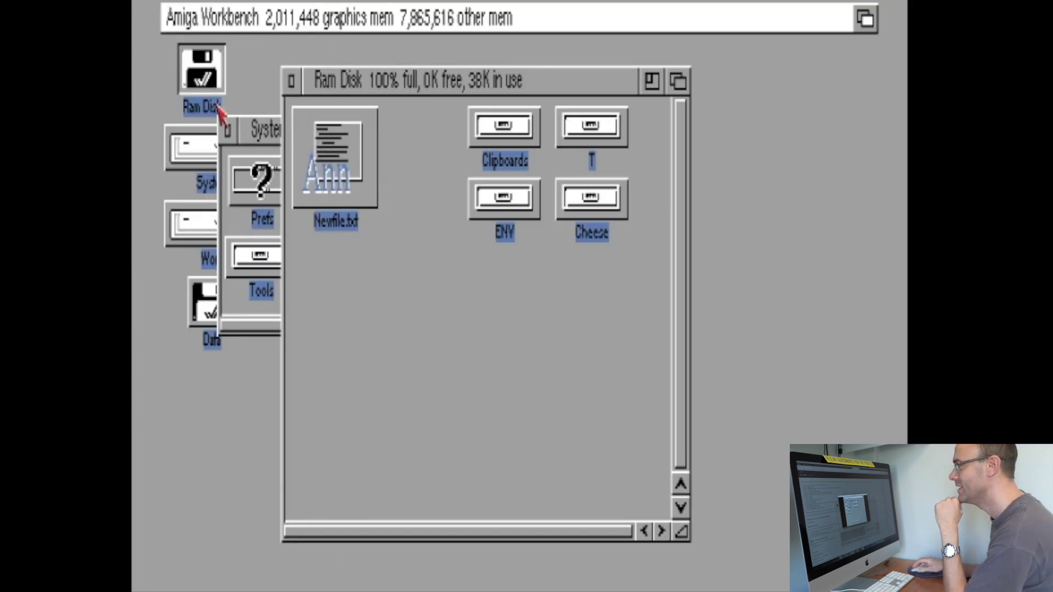
pyautogui.rightClick(355, 12)
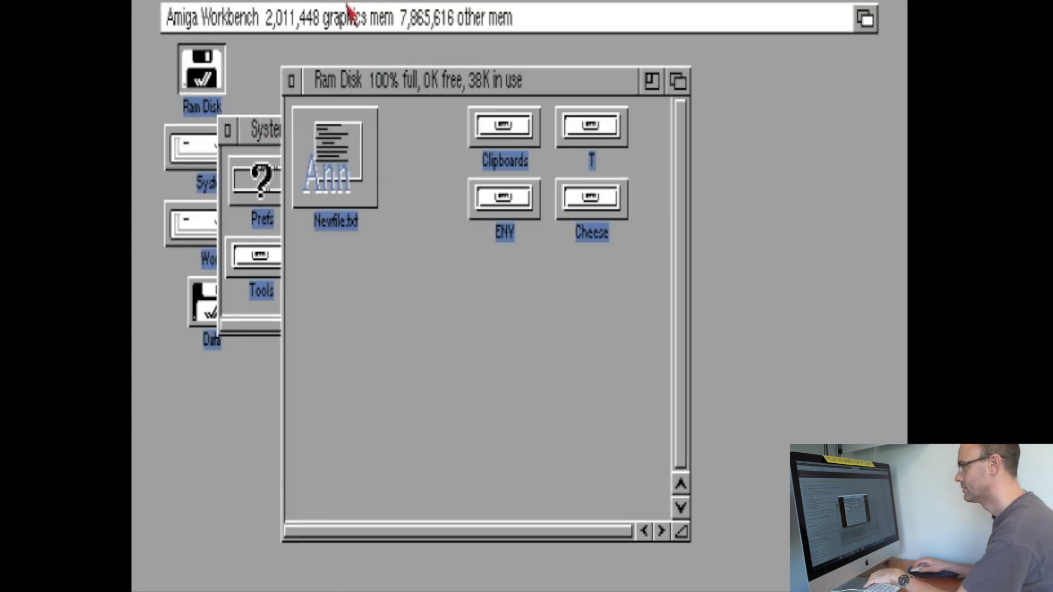
# Insert the SNESSF2DEMO floppy disk image into DF0 through the emulator's removable media options
pyautogui.press('F12')
pyautogui.press('Down')
pyautogui.press('Down')
pyautogui.press('Down')
pyautogui.press('Down')
pyautogui.press('Down')
pyautogui.press('Down')
pyautogui.press('Down')
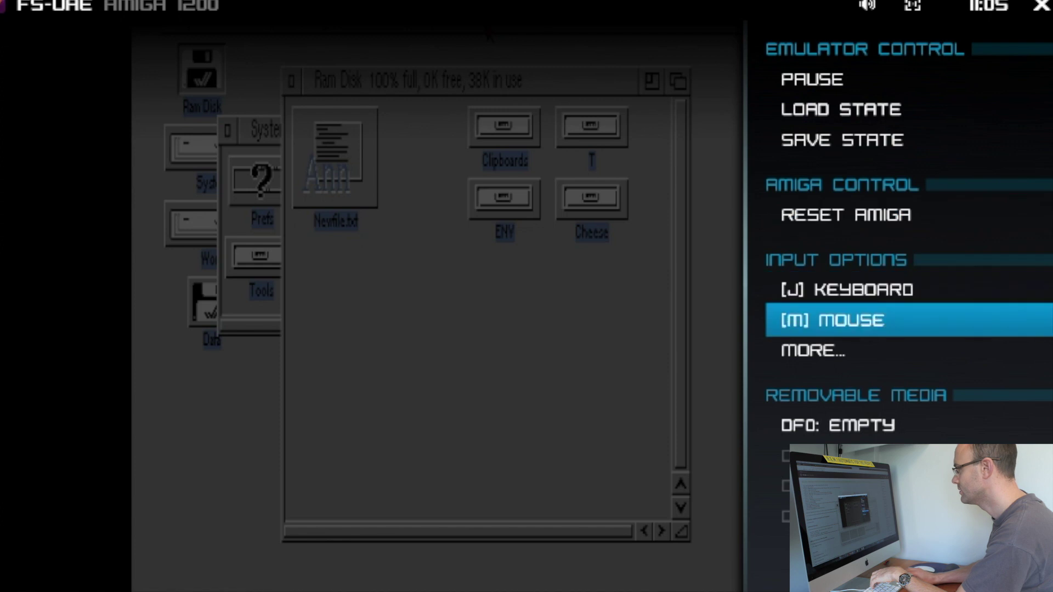
pyautogui.press('Return')
pyautogui.press('Down')
pyautogui.press('Return')
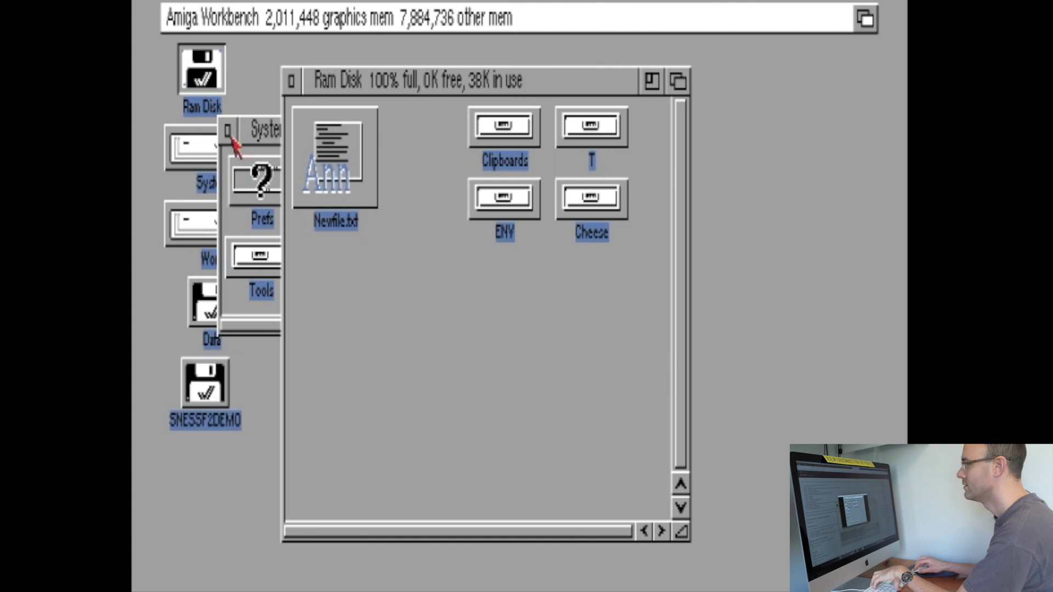
# Open the Format Disk options for the SNESSF2DEMO floppy
pyautogui.click(222, 387)
pyautogui.rightClick(286, 8)
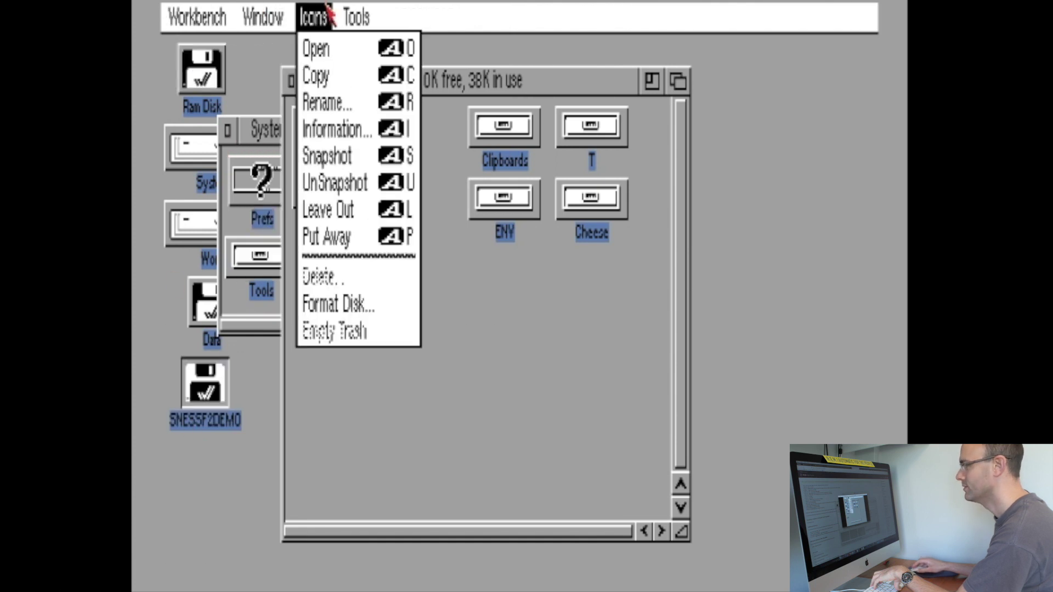
pyautogui.rightClick(347, 302)
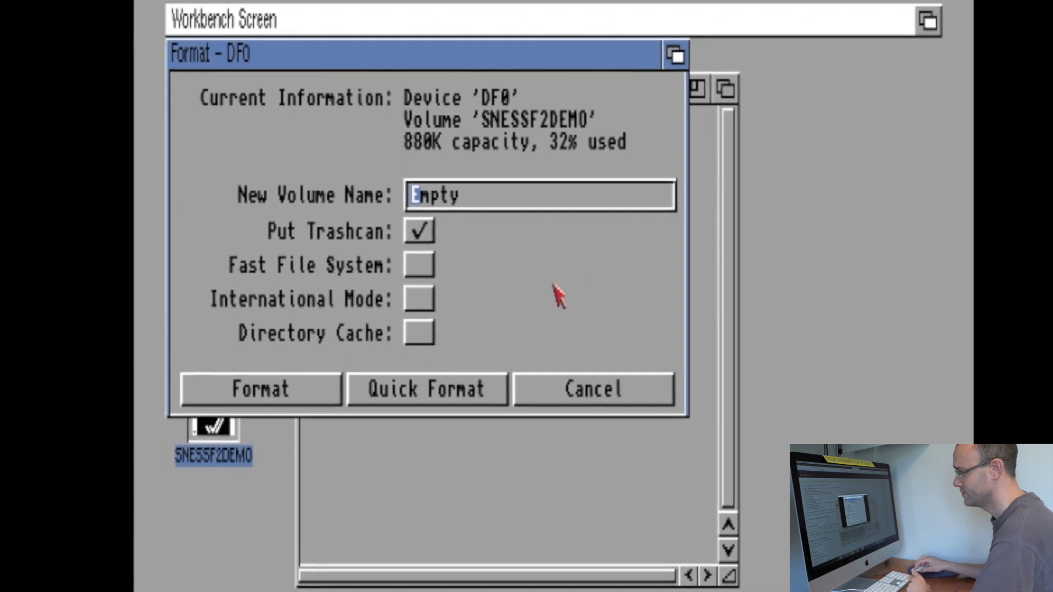
# Enable Fast File System, toggle the International Mode and Directory Cache options on and off, and cancel the format
pyautogui.click(430, 268)
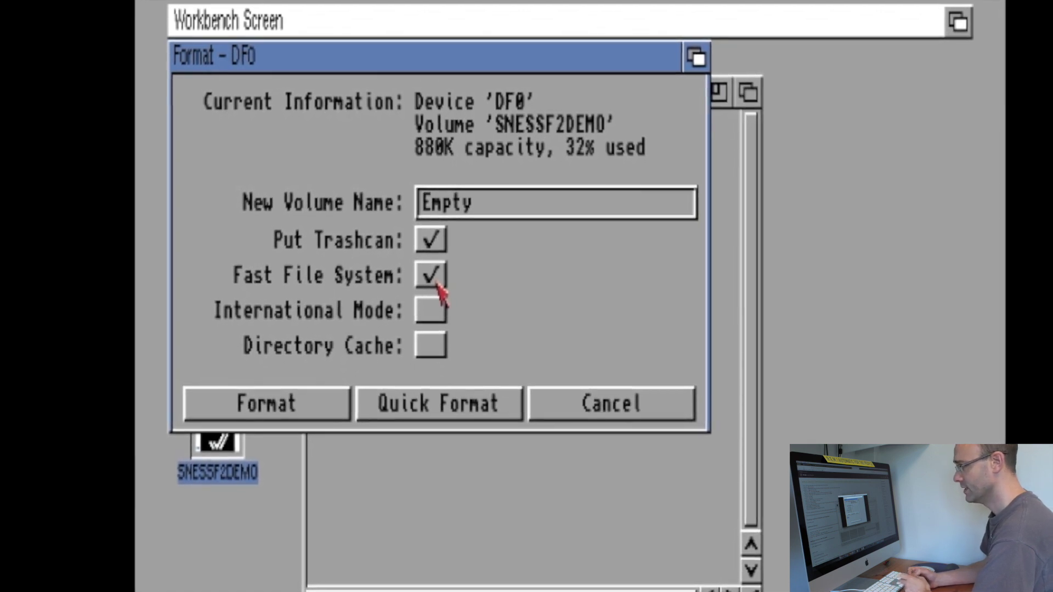
pyautogui.click(444, 314)
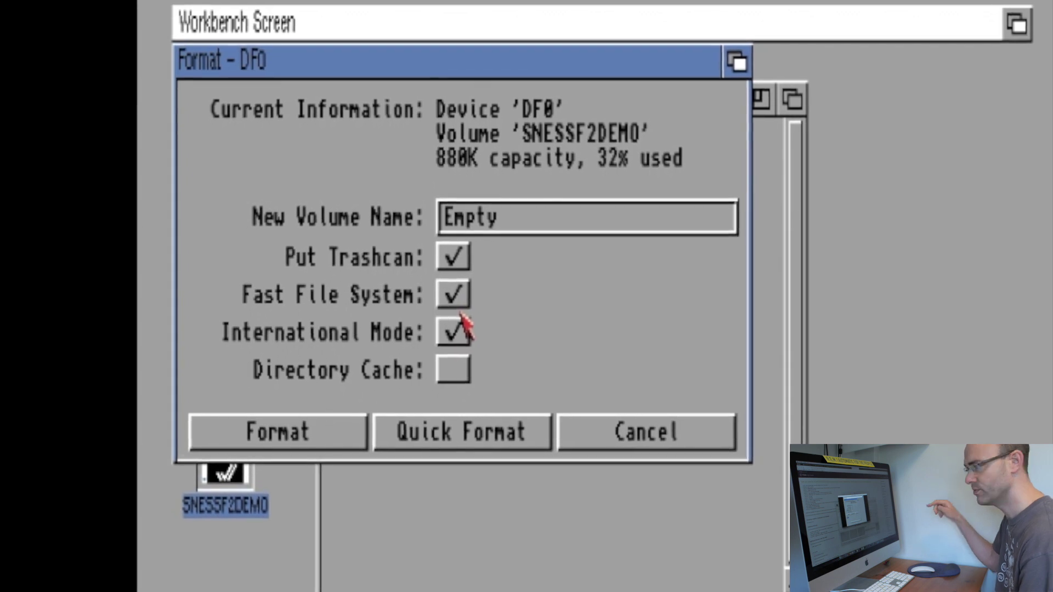
pyautogui.click(463, 386)
pyautogui.click(465, 388)
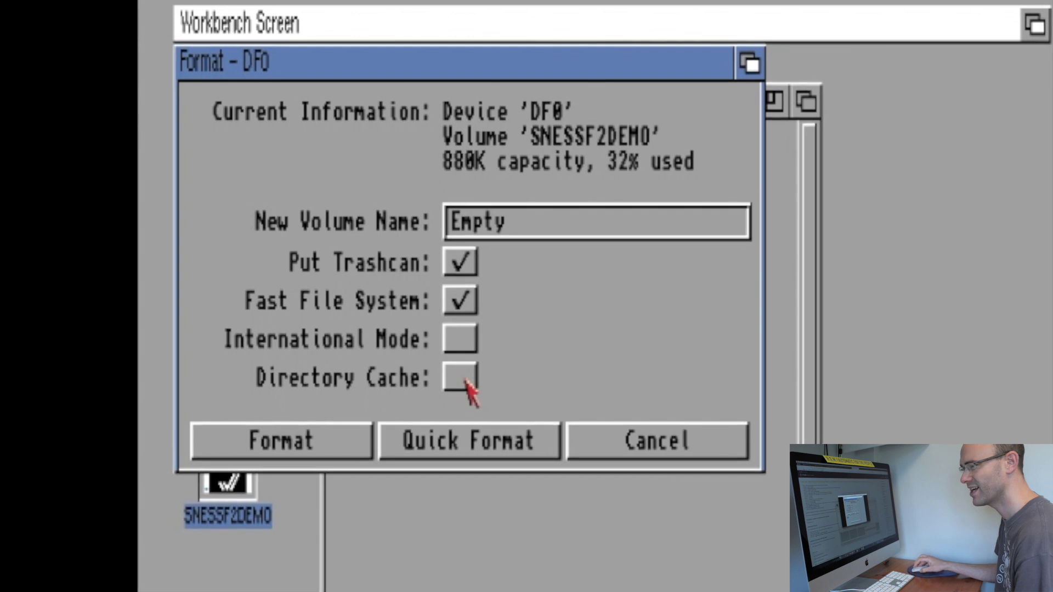
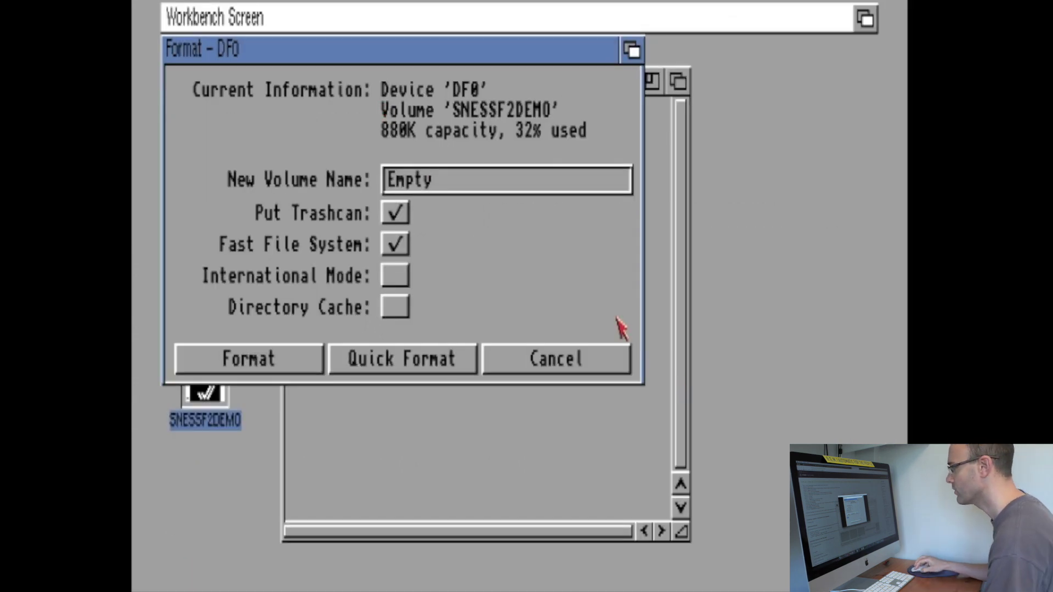
pyautogui.click(594, 358)
pyautogui.rightClick(262, 9)
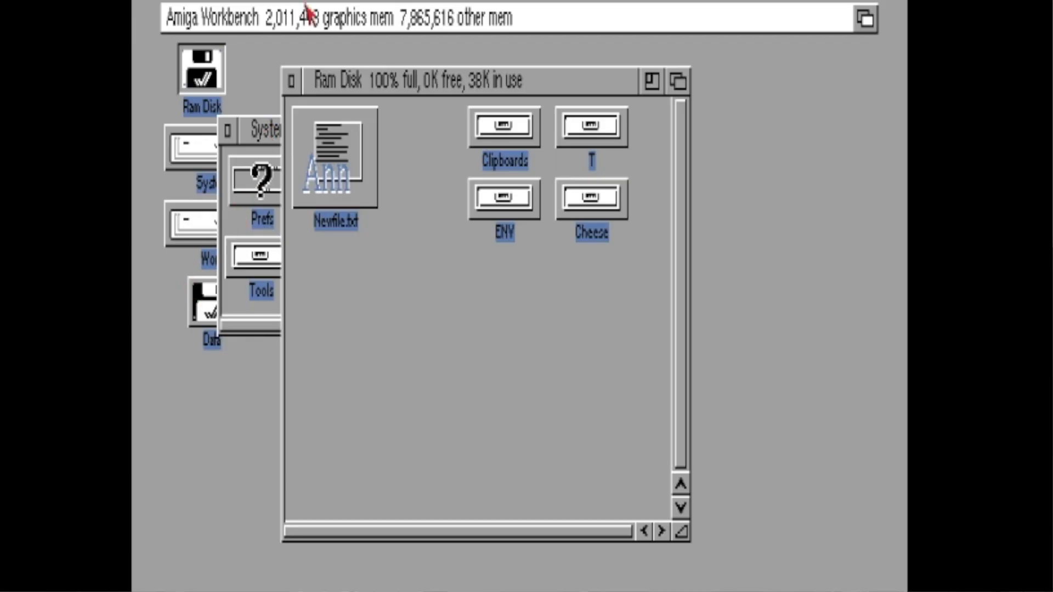
pyautogui.rightClick(305, 8)
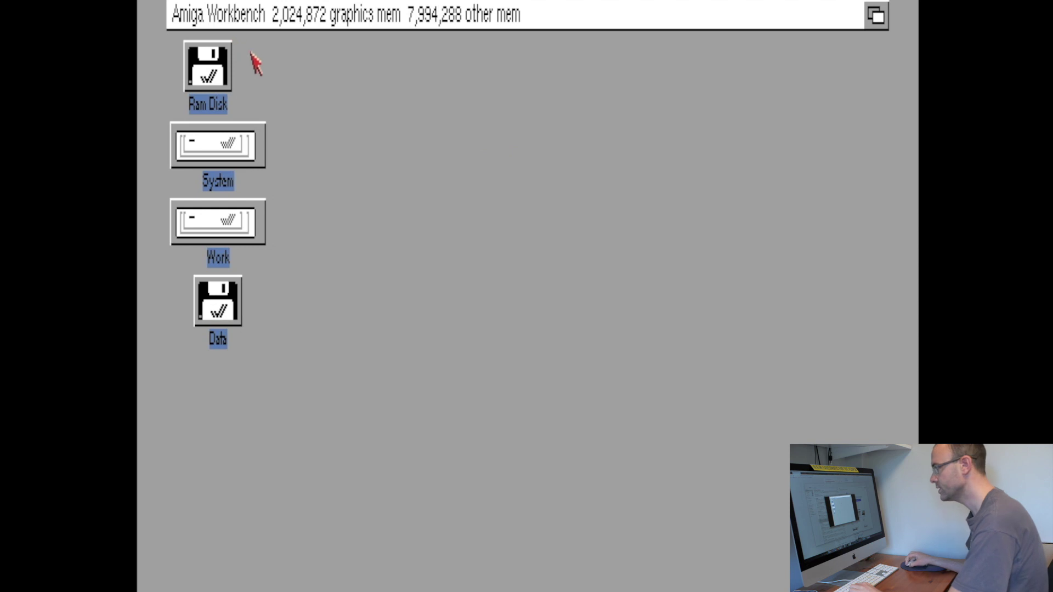
# Open the System disk and move its window around the desktop, leaving it just beside the disk icons
pyautogui.doubleClick(255, 147)
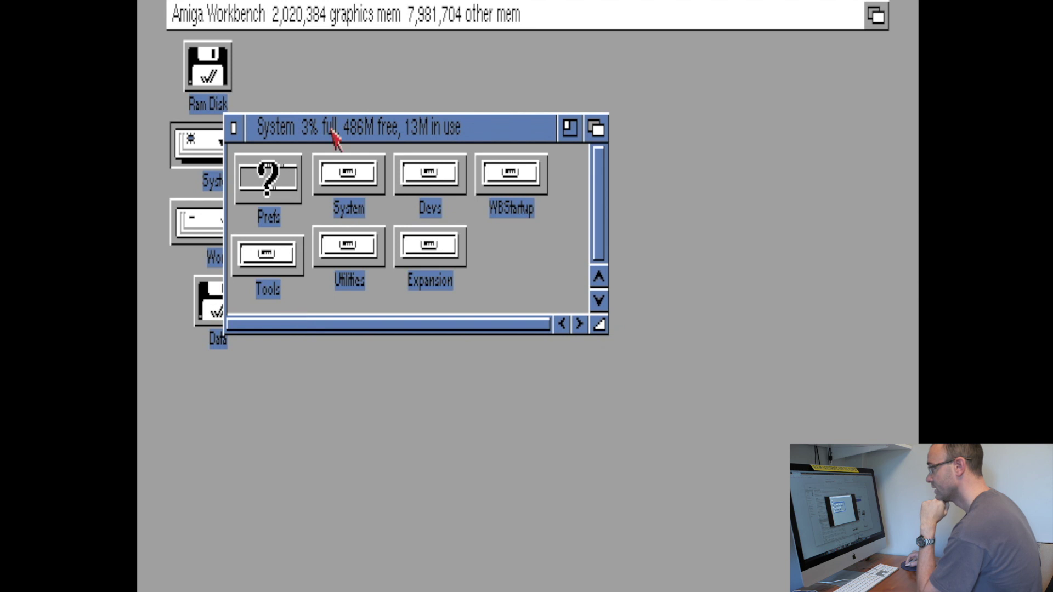
pyautogui.moveTo(505, 123)
pyautogui.mouseDown()
pyautogui.moveTo(488, 127)
pyautogui.moveTo(649, 100)
pyautogui.moveTo(509, 119)
pyautogui.mouseUp()
pyautogui.moveTo(507, 142); pyautogui.dragTo(521, 182)
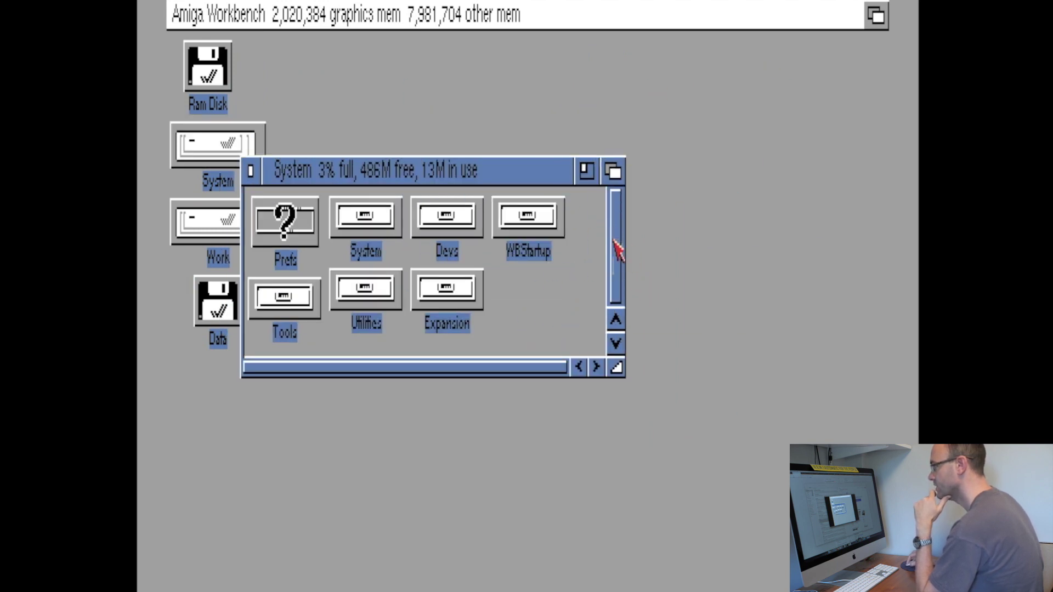
pyautogui.moveTo(474, 178); pyautogui.dragTo(645, 164)
pyautogui.moveTo(582, 158); pyautogui.dragTo(469, 130)
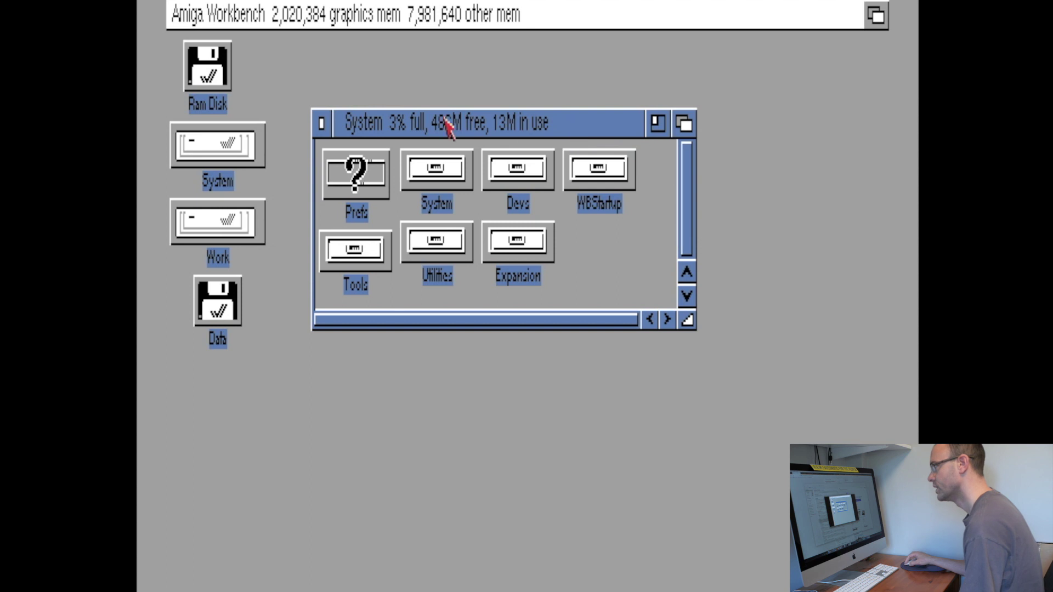
pyautogui.moveTo(415, 133); pyautogui.dragTo(541, 156)
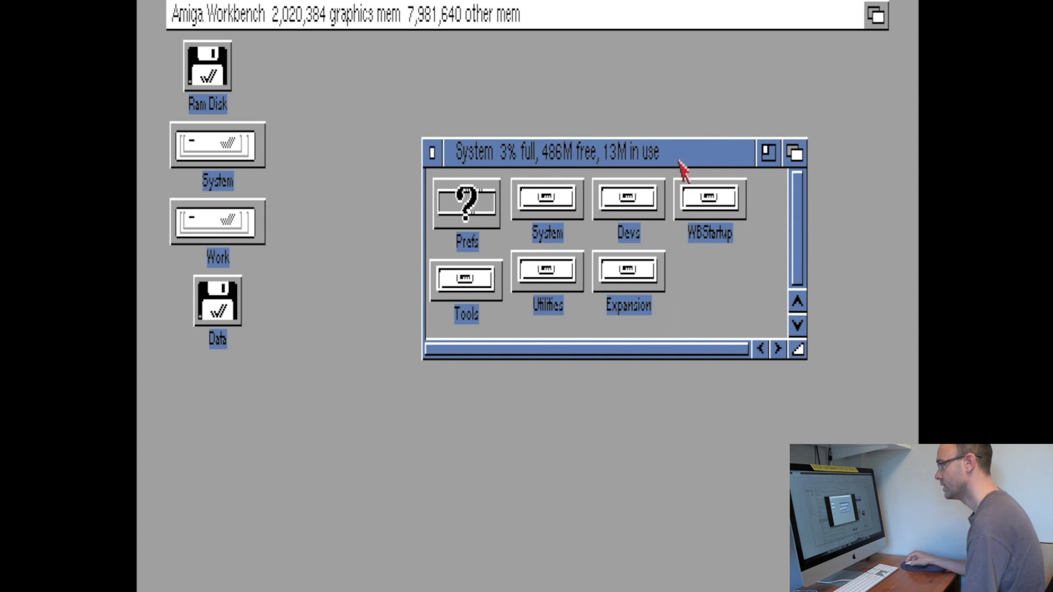
pyautogui.moveTo(562, 159); pyautogui.dragTo(433, 111)
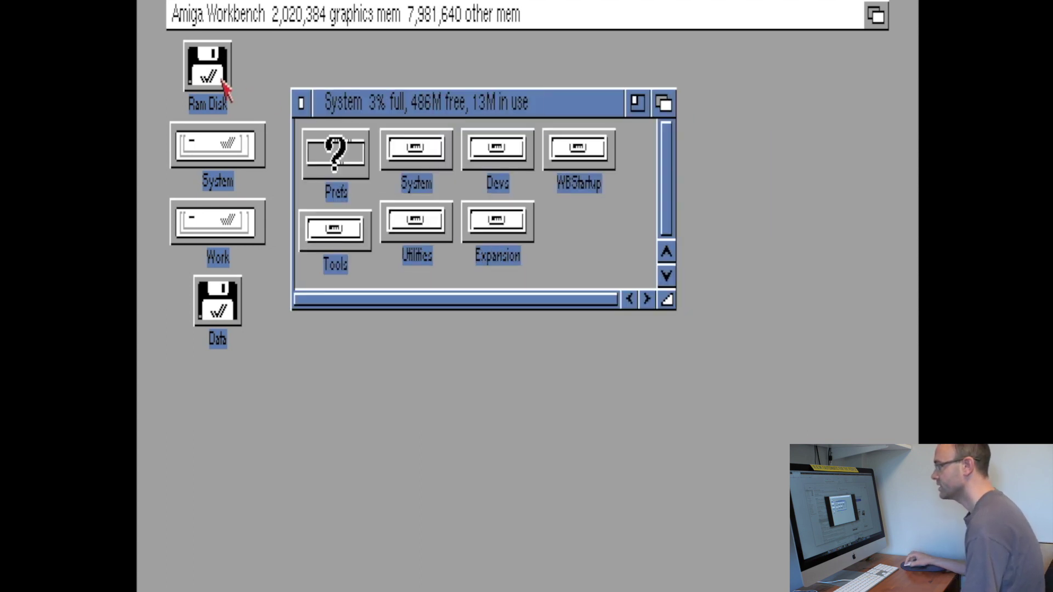
# Open Ram Disk and place its window over the System window, just below that window's title bar
pyautogui.doubleClick(226, 84)
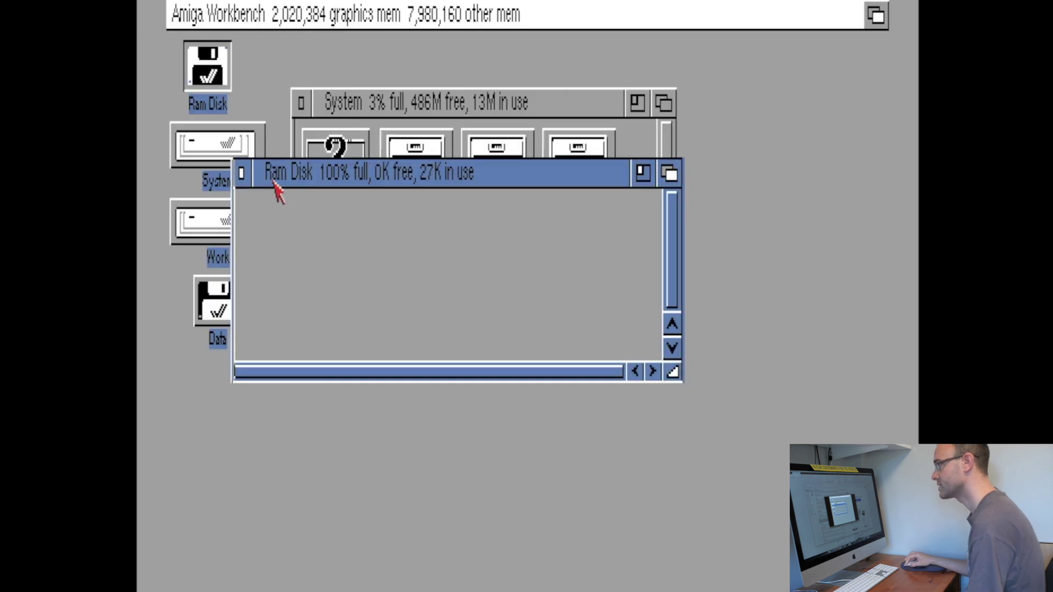
pyautogui.moveTo(270, 181); pyautogui.dragTo(328, 199)
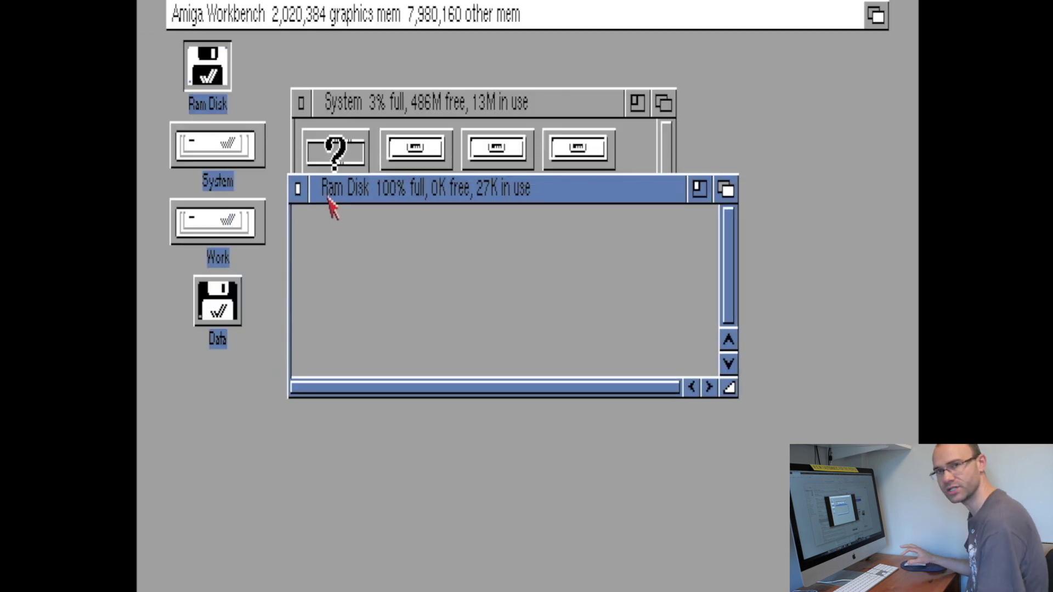
pyautogui.moveTo(349, 193); pyautogui.dragTo(339, 156)
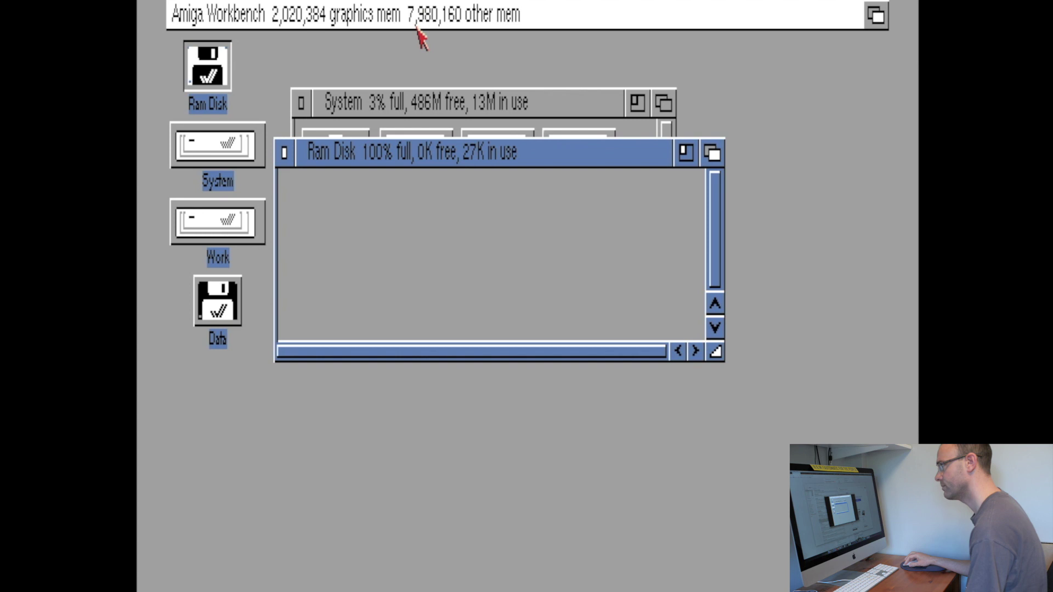
# Open the W drawer inside the Games drawer of the Work disk
pyautogui.doubleClick(198, 218)
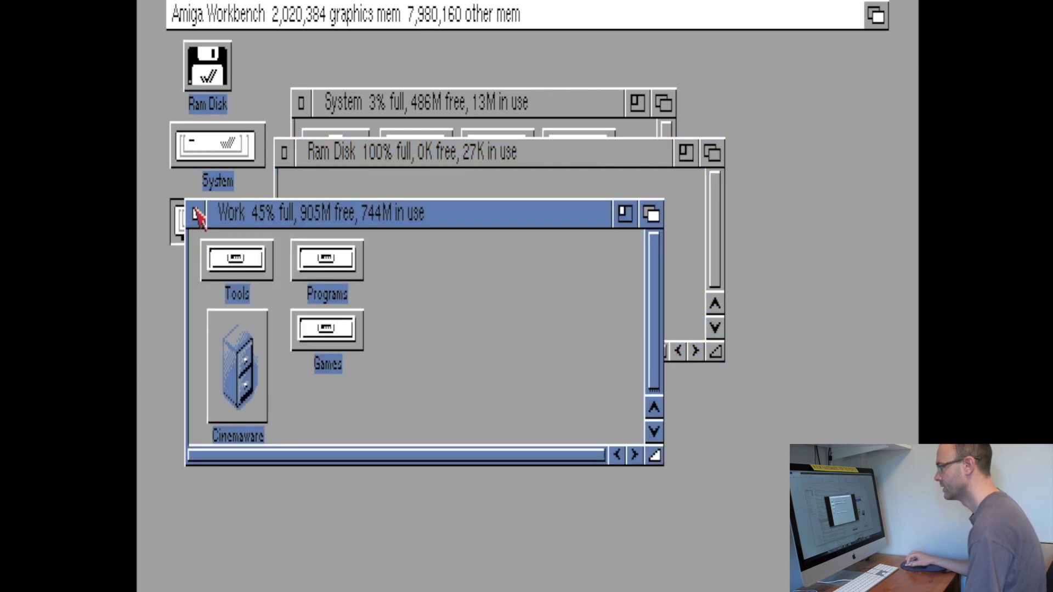
pyautogui.doubleClick(324, 346)
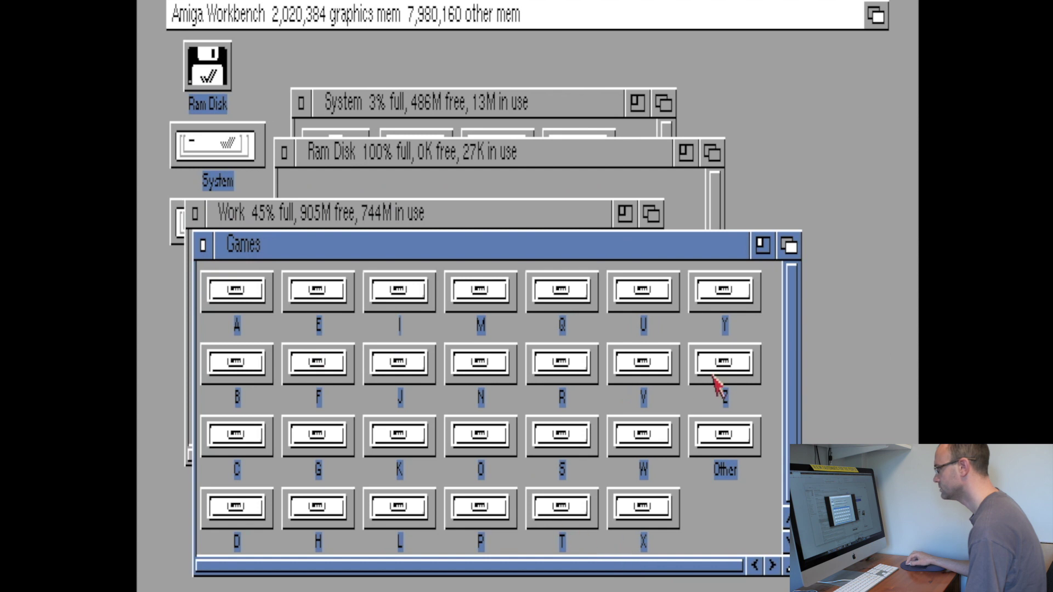
pyautogui.doubleClick(649, 435)
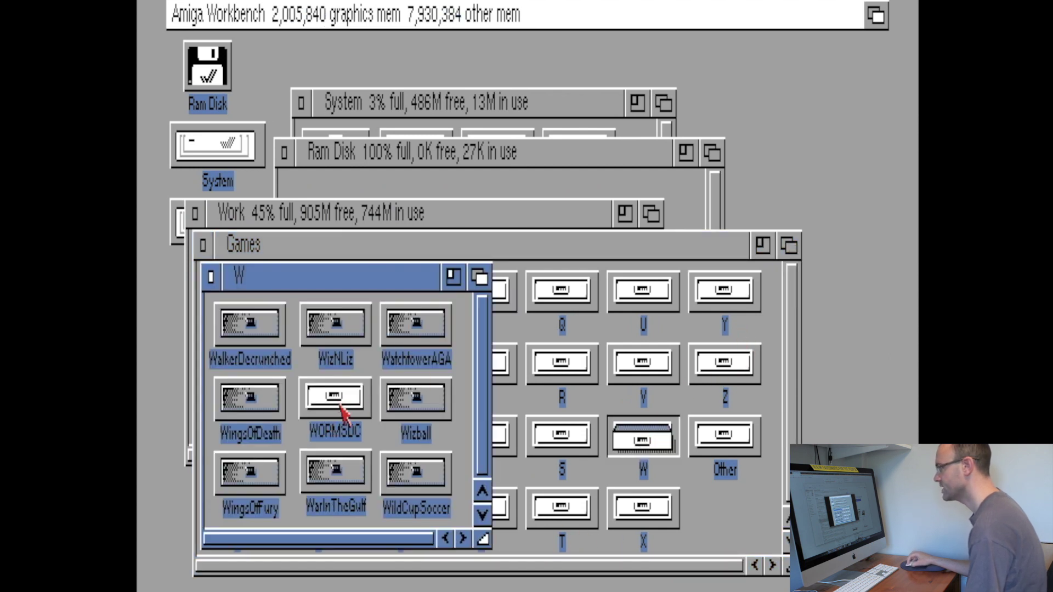
# Close the Work and Games windows, and copy the WORMSDC drawer from W into Ram Disk
pyautogui.click(190, 208)
pyautogui.click(208, 237)
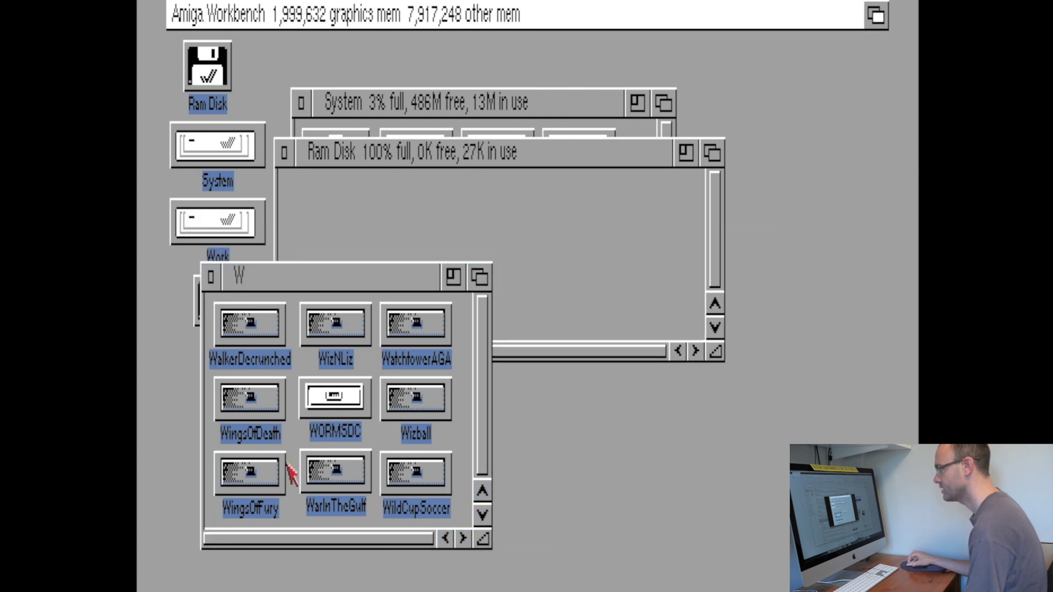
pyautogui.moveTo(347, 418); pyautogui.dragTo(433, 236)
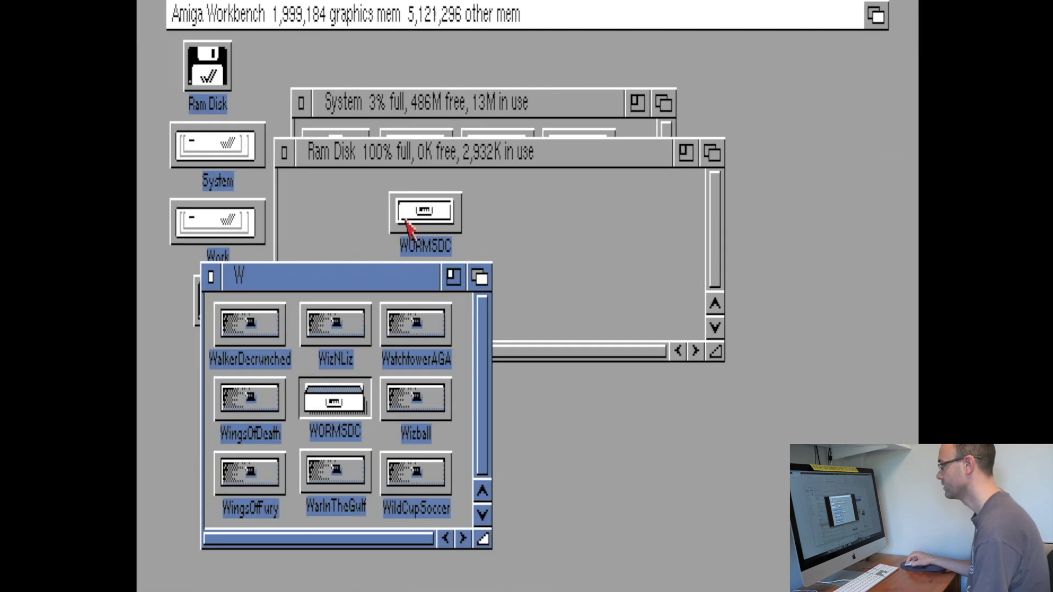
# Delete the WORMSDC drawer and its contents from Ram Disk
pyautogui.click(462, 393)
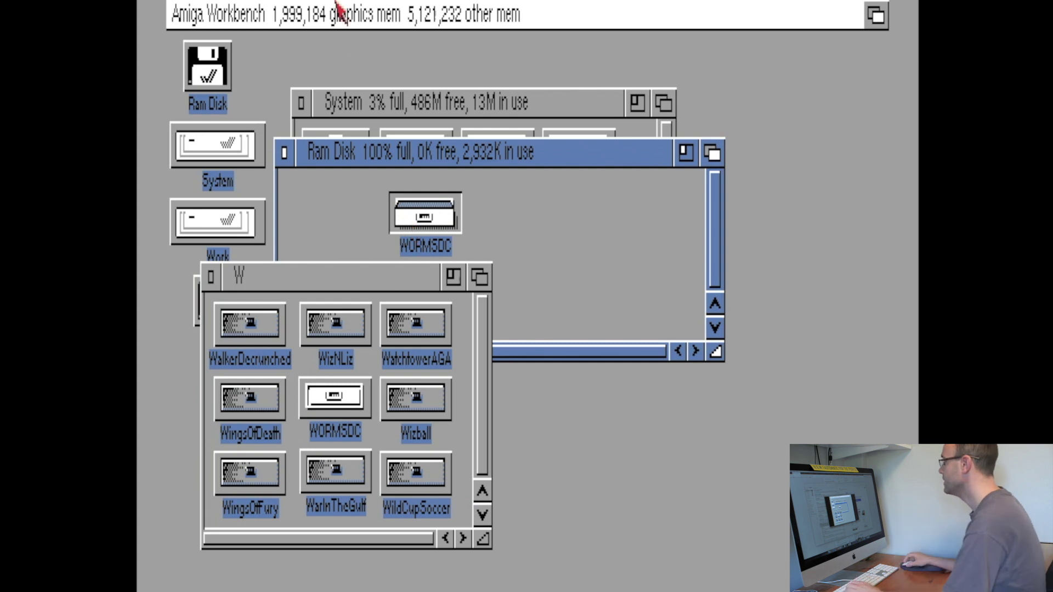
pyautogui.rightClick(349, 12)
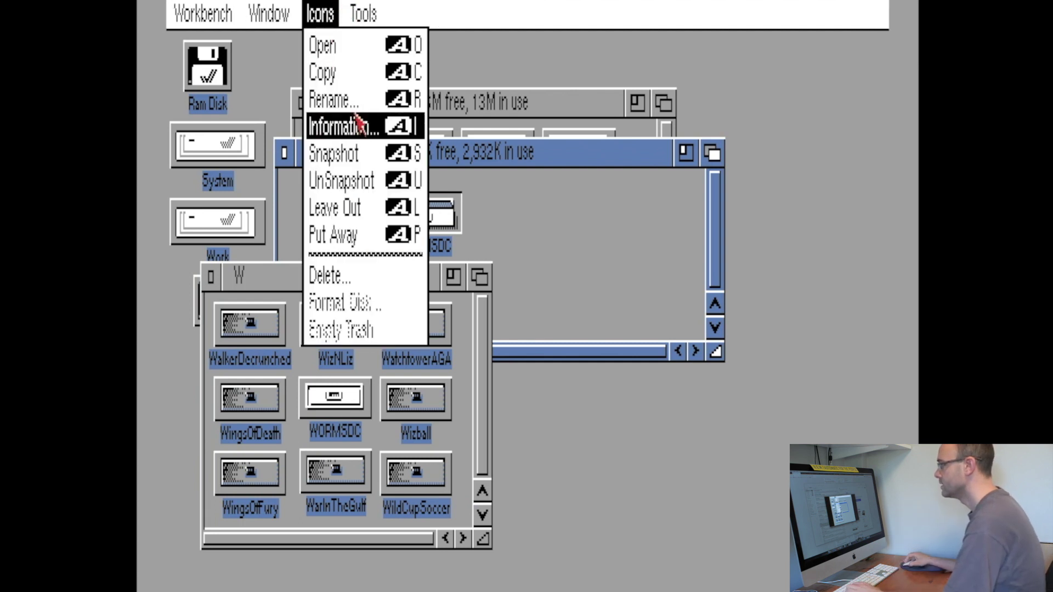
pyautogui.rightClick(354, 275)
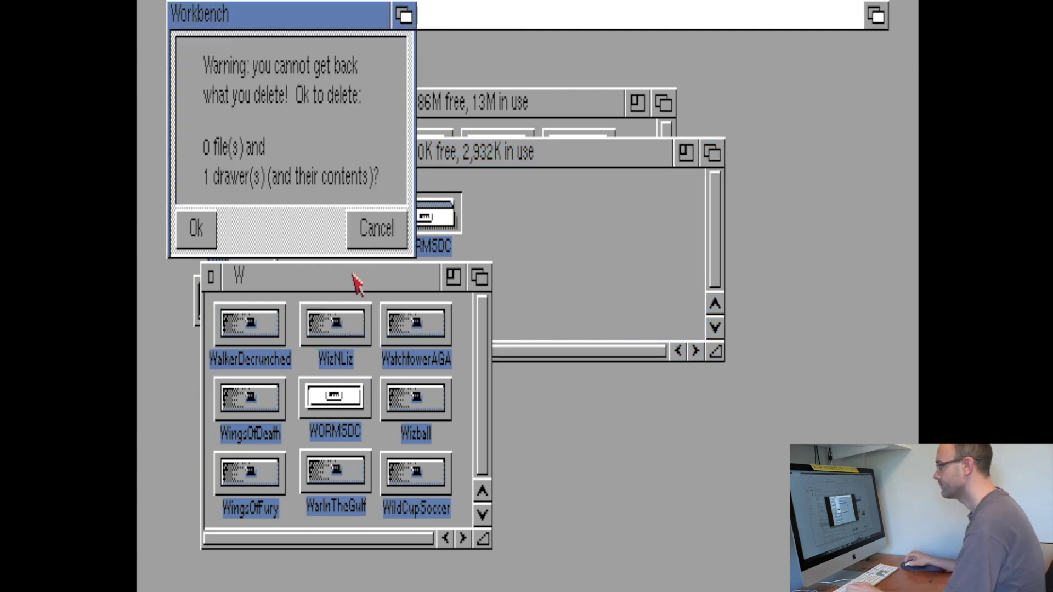
pyautogui.click(210, 233)
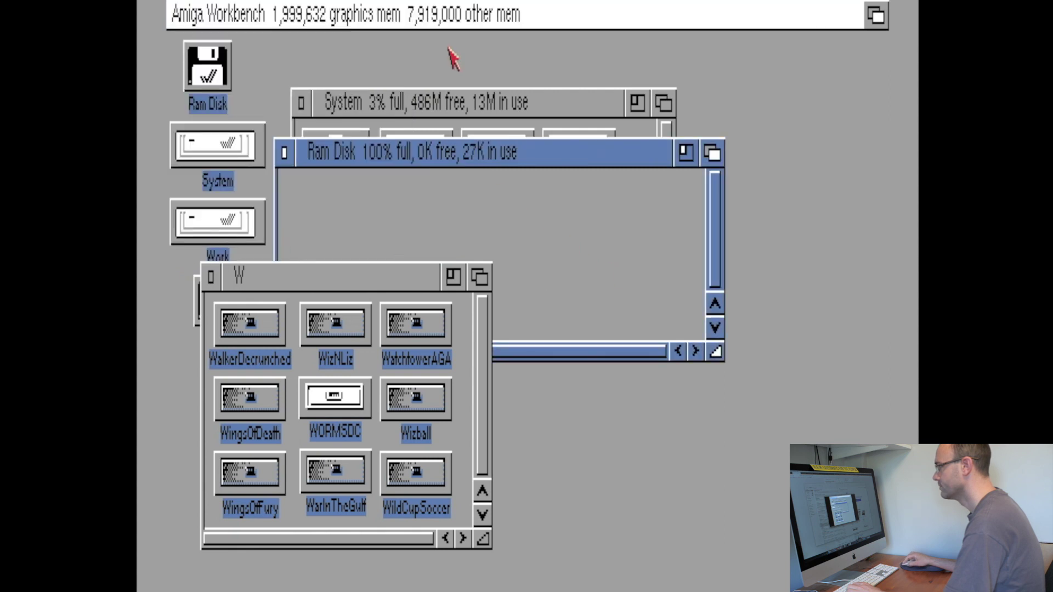
# Move the Ram Disk window down to uncover System, and close the W, Ram Disk and System windows
pyautogui.click(209, 275)
pyautogui.moveTo(359, 148); pyautogui.dragTo(352, 261)
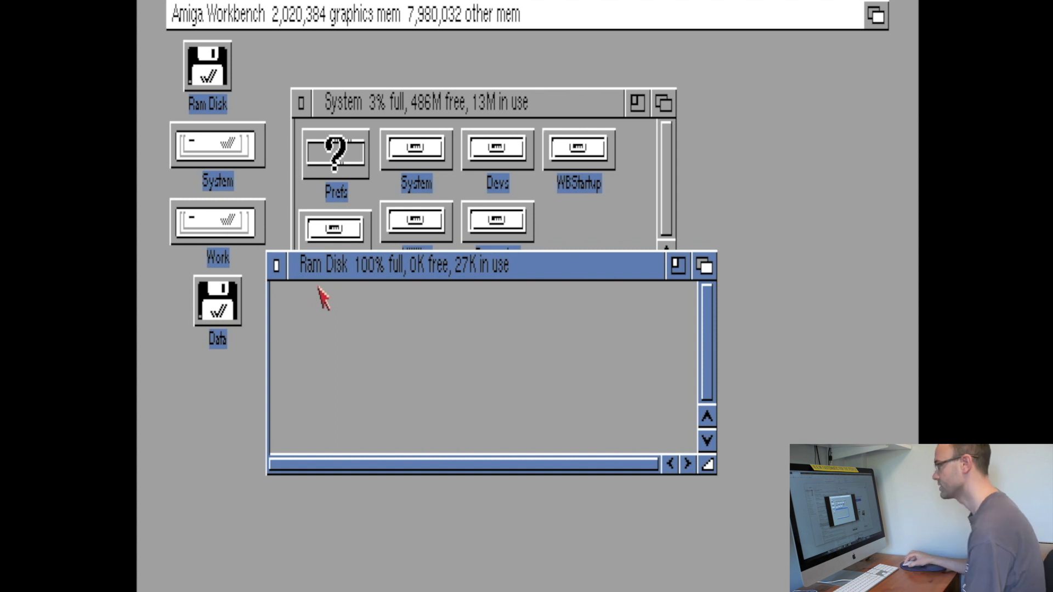
pyautogui.click(276, 267)
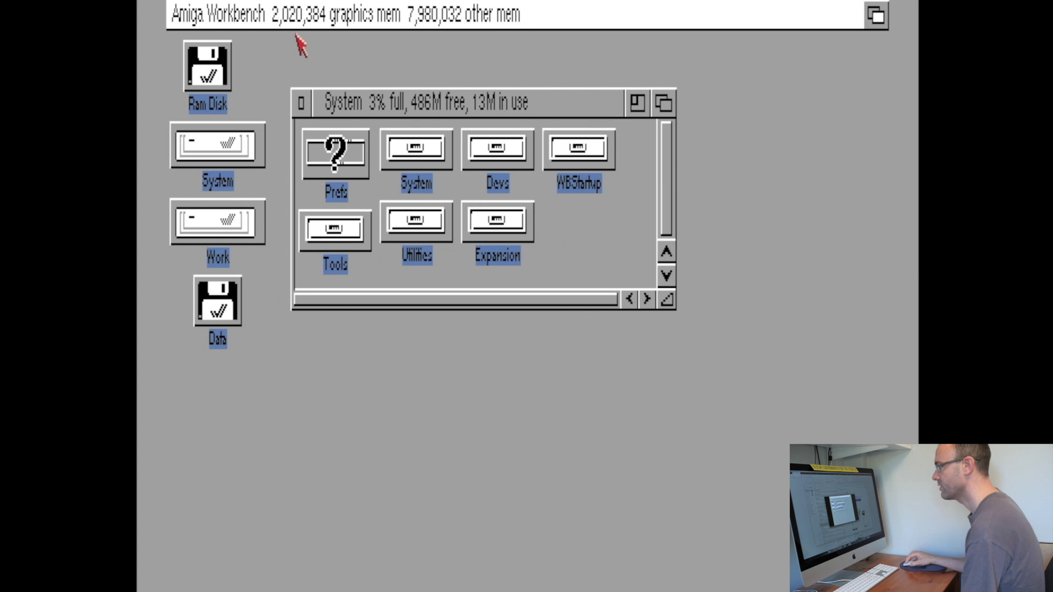
pyautogui.moveTo(367, 99); pyautogui.dragTo(360, 128)
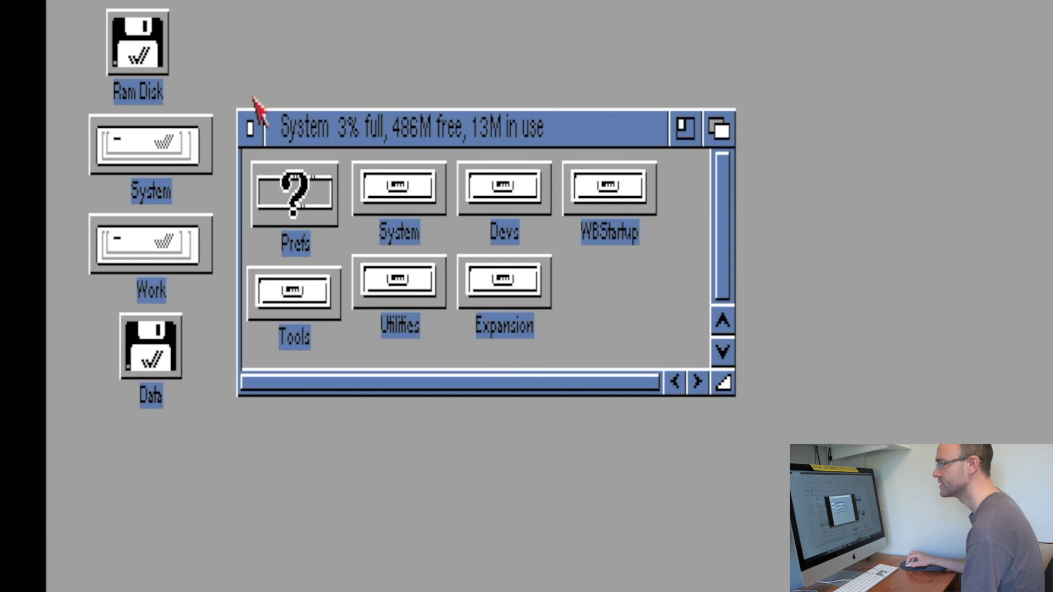
pyautogui.moveTo(258, 131)
pyautogui.mouseDown()
pyautogui.moveTo(317, 134)
pyautogui.moveTo(257, 133)
pyautogui.mouseUp()
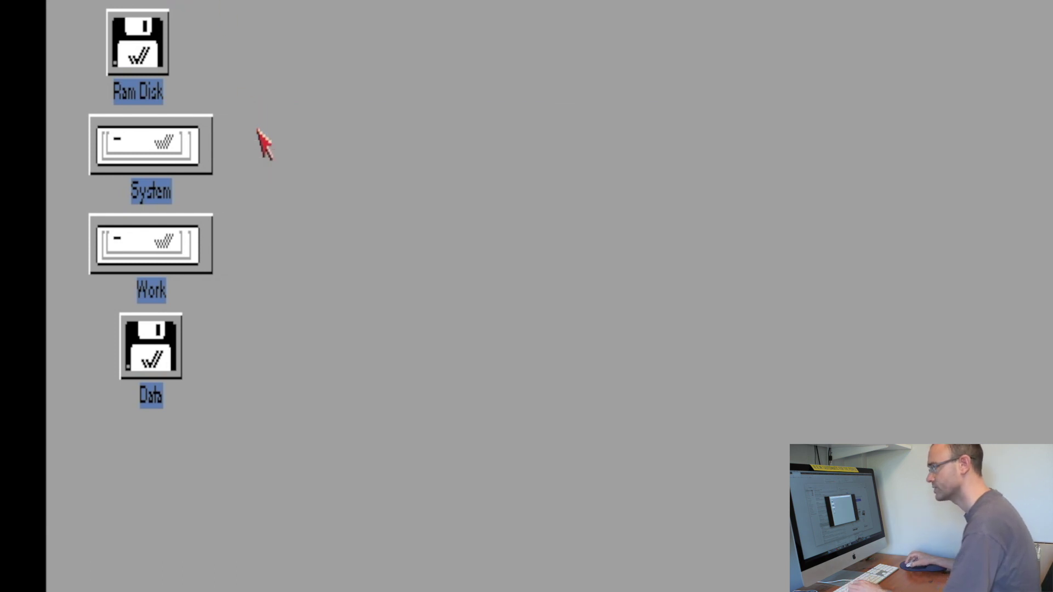
# Reopen the System disk window and switch it between its small and original size three times
pyautogui.doubleClick(165, 140)
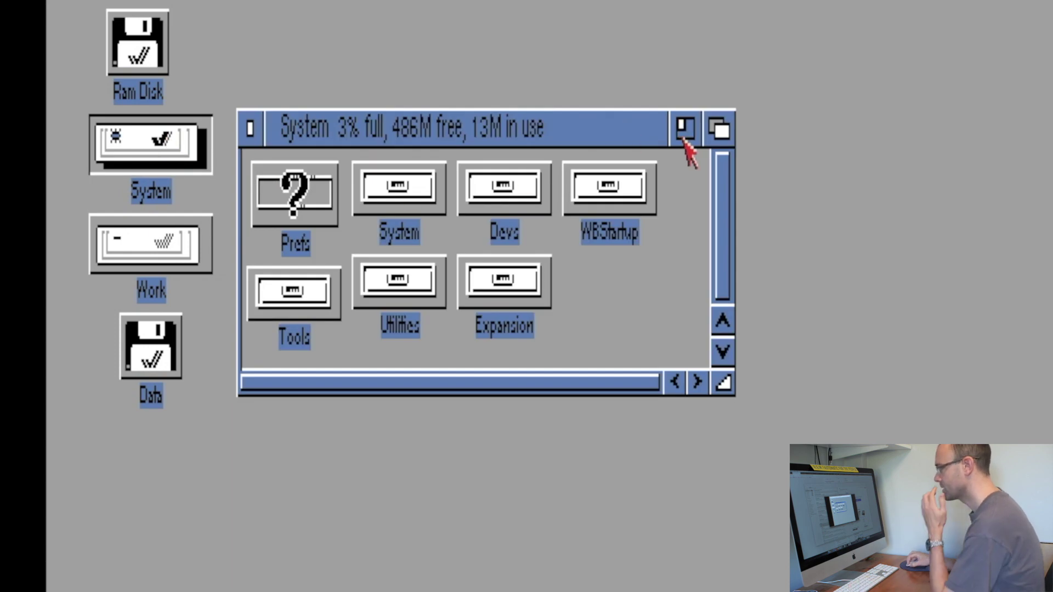
pyautogui.click(684, 138)
pyautogui.click(332, 132)
pyautogui.click(683, 132)
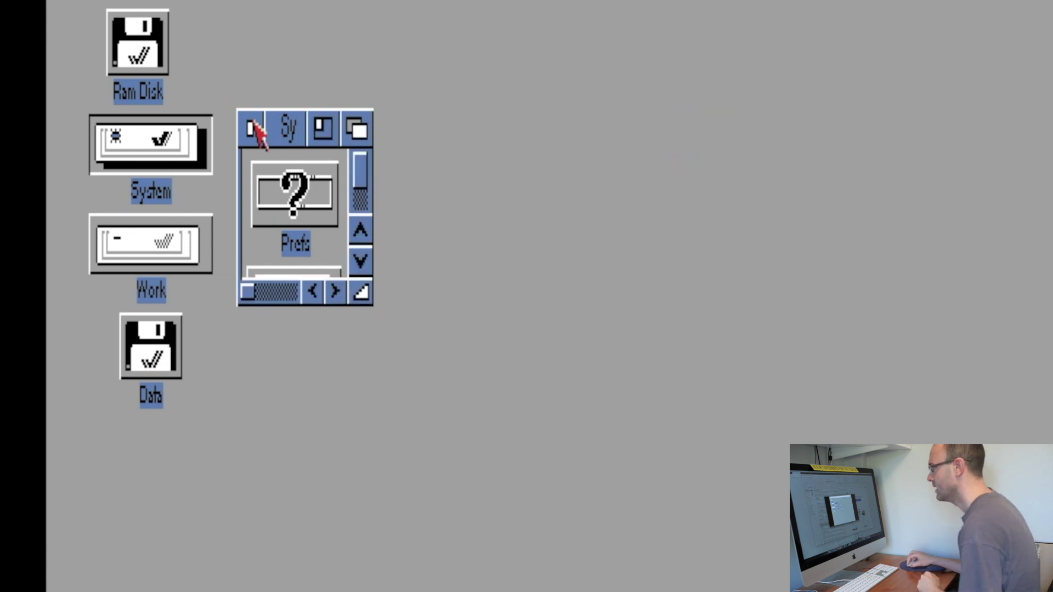
pyautogui.click(325, 132)
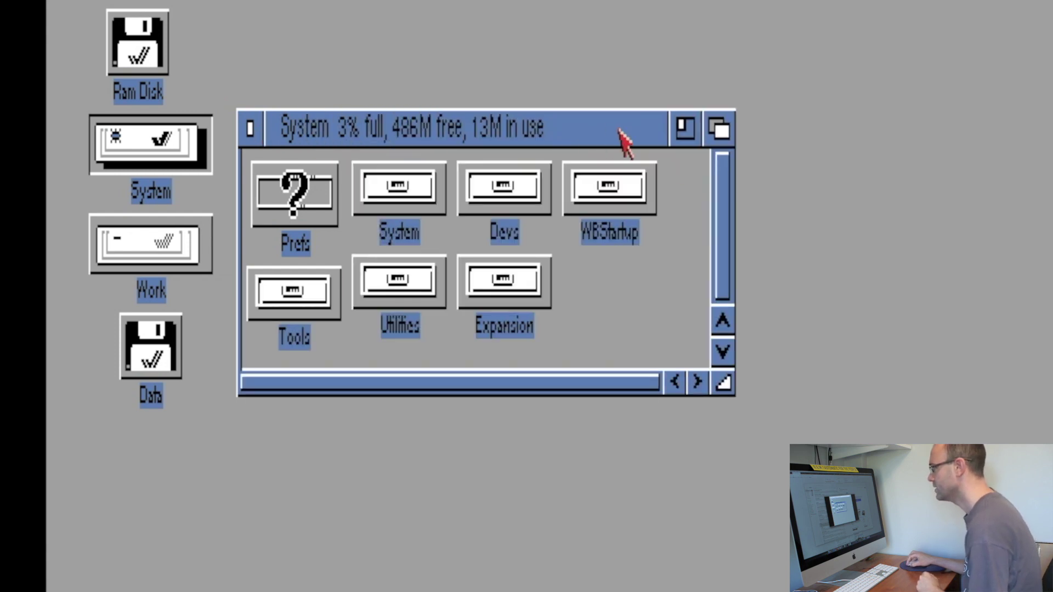
pyautogui.click(680, 131)
pyautogui.click(324, 131)
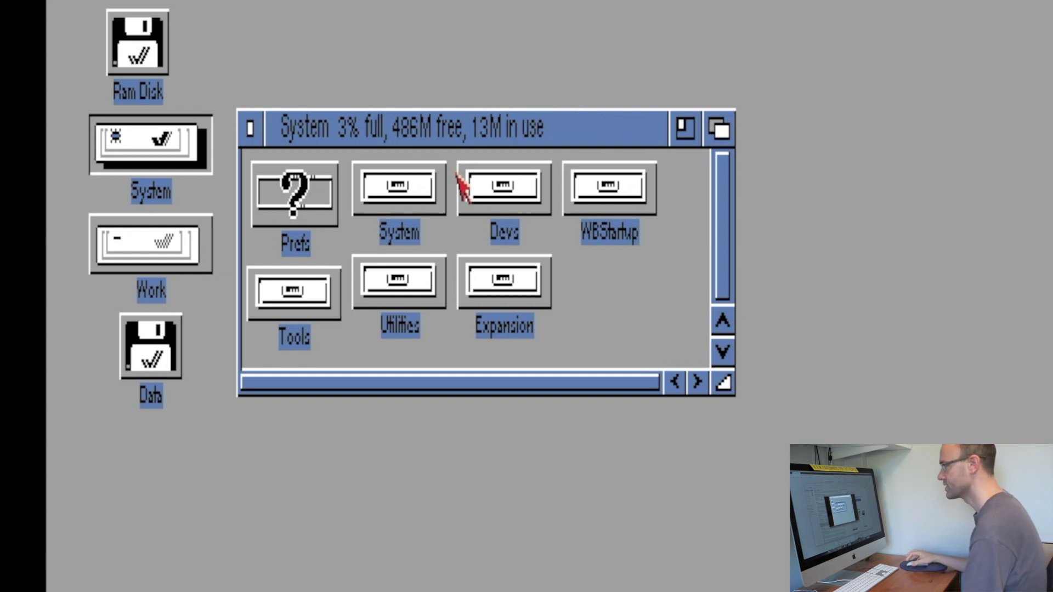
# Shrink the System window to its small size and restore it to full size, two more times
pyautogui.click(692, 137)
pyautogui.click(319, 130)
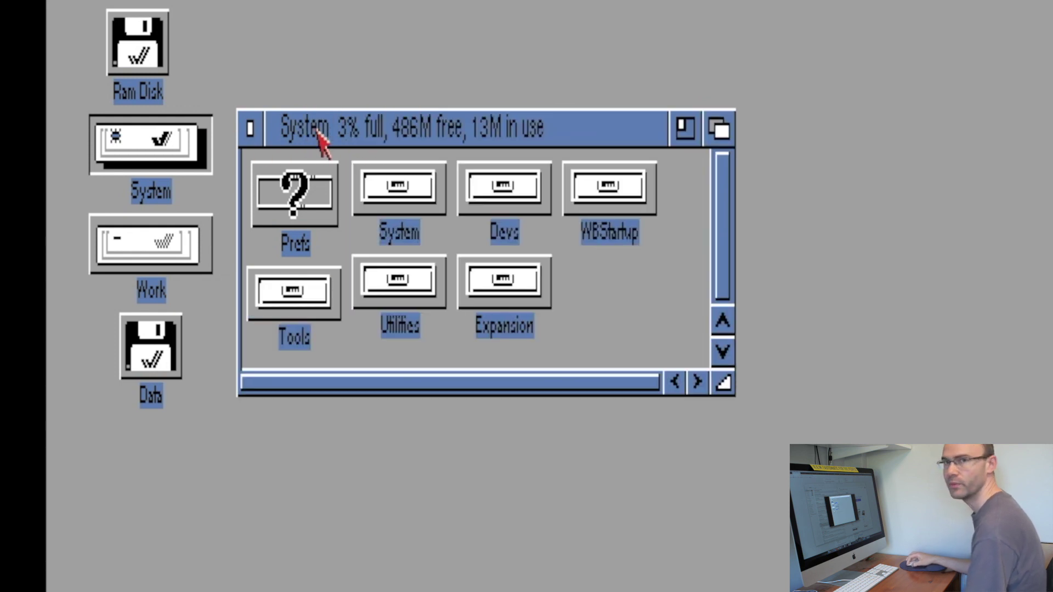
pyautogui.click(685, 128)
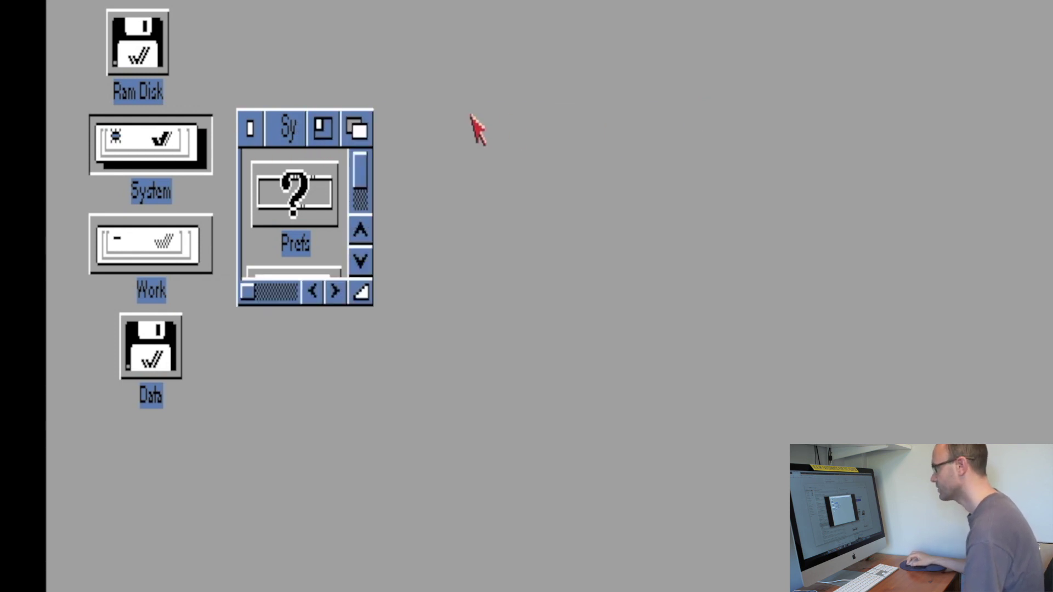
pyautogui.click(323, 131)
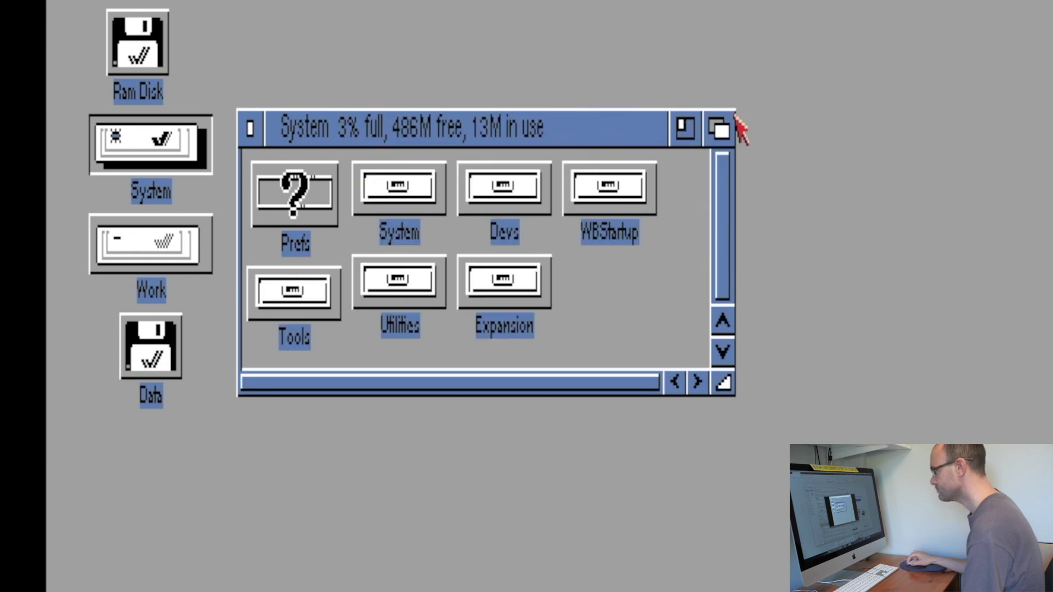
# Open Ram Disk and swap the stacking order of the System and Ram Disk windows several times, leaving System in front
pyautogui.doubleClick(168, 41)
pyautogui.click(733, 135)
pyautogui.click(733, 135)
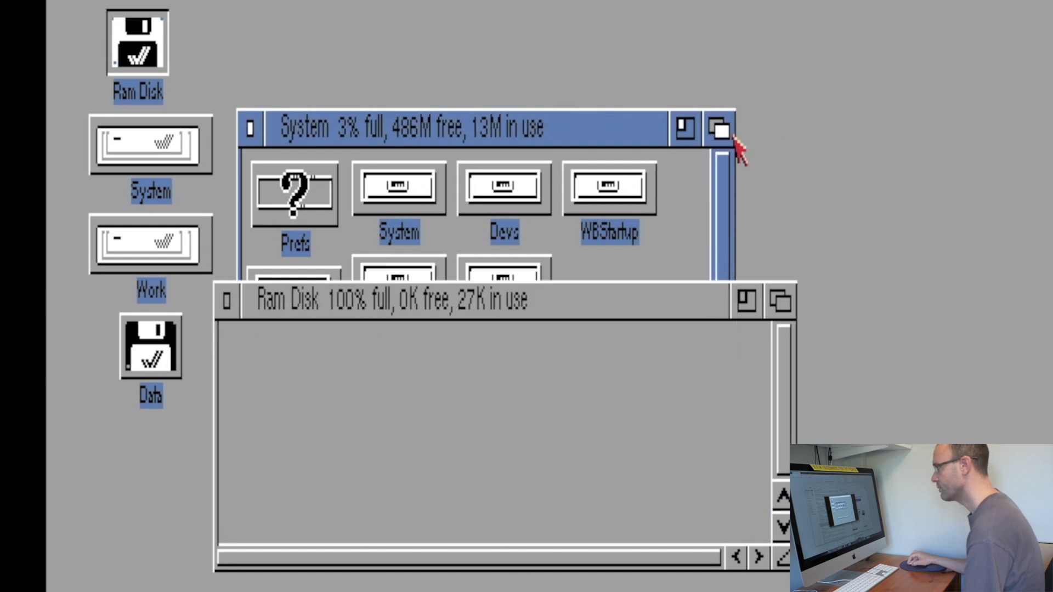
pyautogui.click(733, 136)
pyautogui.click(733, 137)
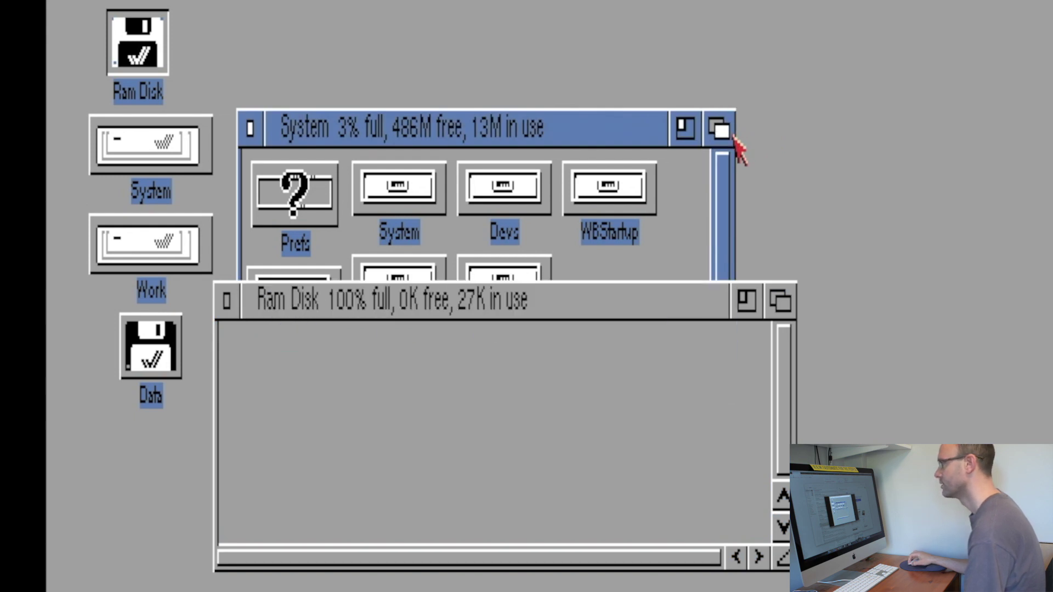
pyautogui.click(780, 301)
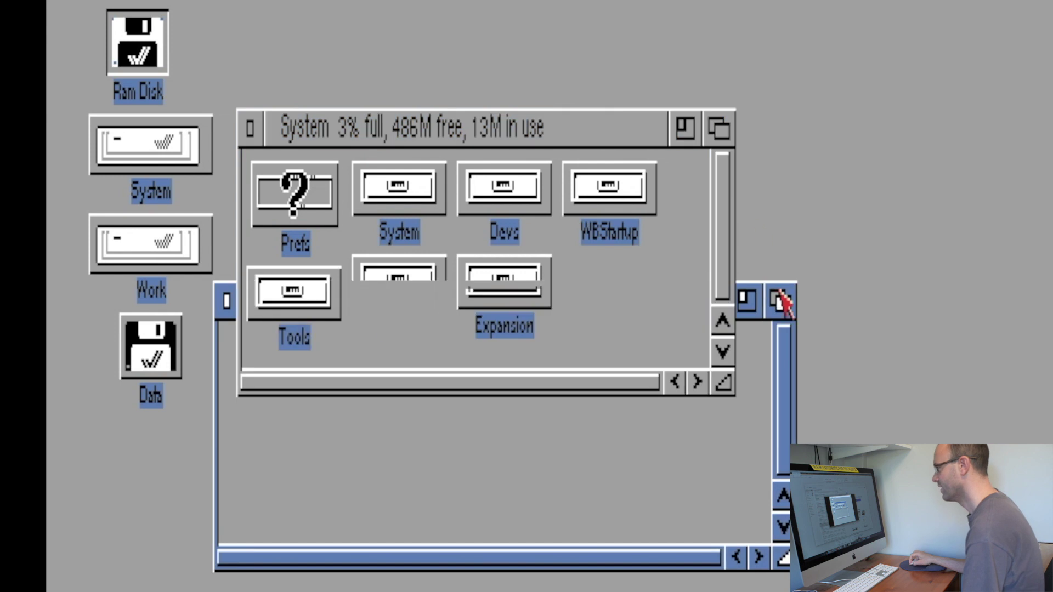
pyautogui.click(734, 136)
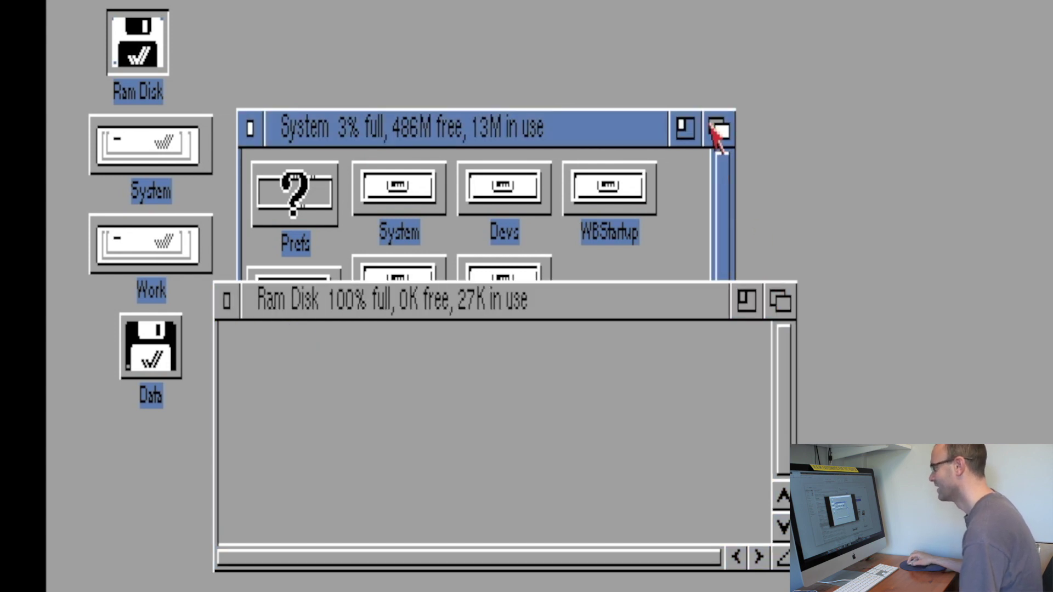
pyautogui.click(721, 130)
# Move the System window slightly up and shrink it until it no longer overlaps Ram Disk
pyautogui.moveTo(352, 116); pyautogui.dragTo(374, 83)
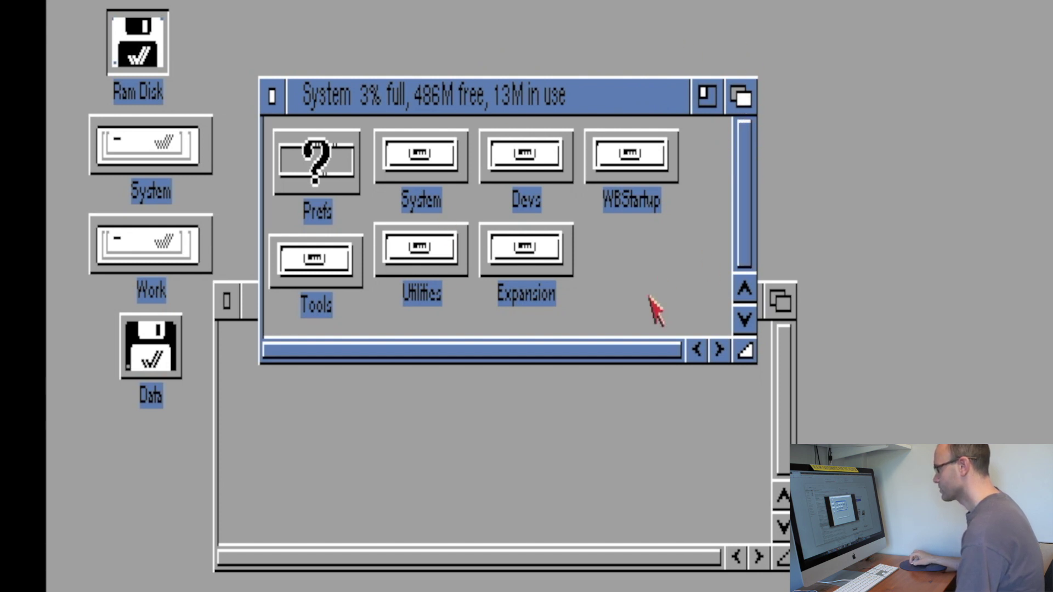
pyautogui.moveTo(751, 355); pyautogui.dragTo(480, 264)
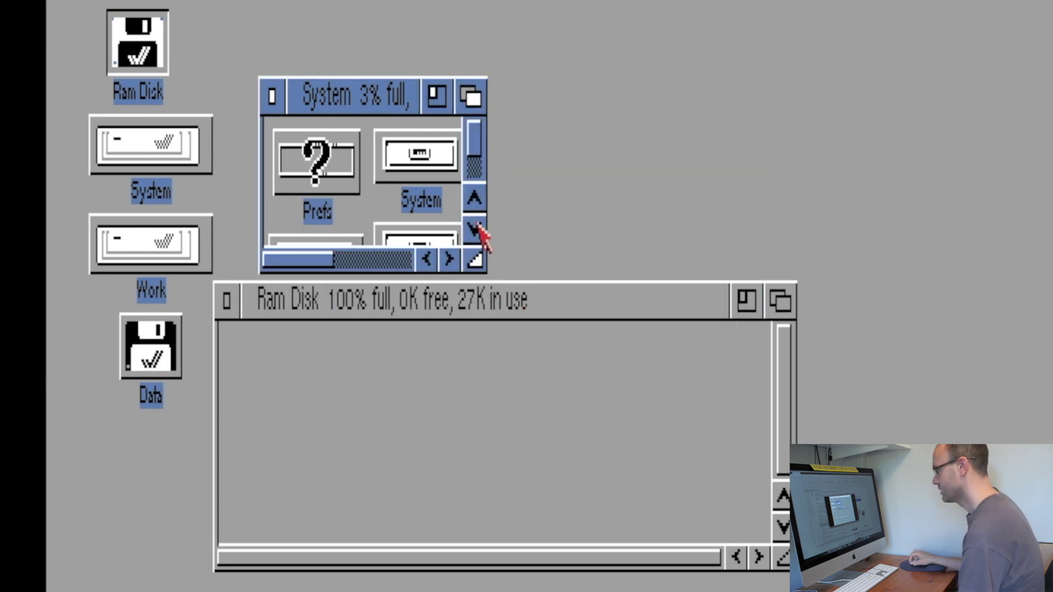
# Scroll through the shrunken System window's contents vertically and horizontally
pyautogui.moveTo(480, 164); pyautogui.dragTo(475, 225)
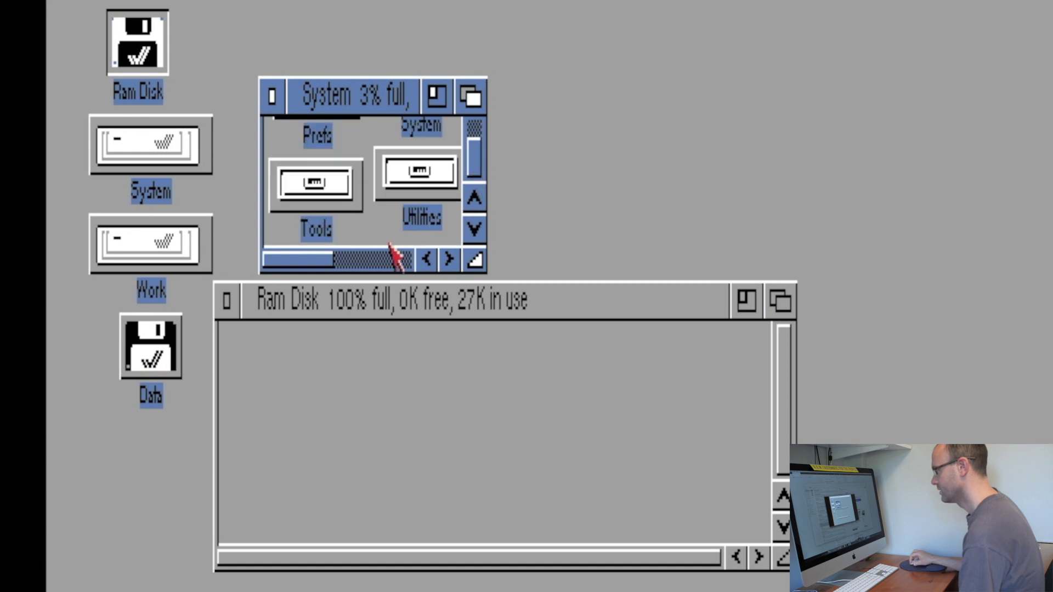
pyautogui.click(364, 262)
pyautogui.click(312, 263)
pyautogui.moveTo(313, 264); pyautogui.dragTo(244, 257)
pyautogui.click(400, 260)
pyautogui.moveTo(388, 258); pyautogui.dragTo(285, 253)
# Enlarge the System window to fit all its drawers, and scroll its contents in small increments
pyautogui.moveTo(478, 268); pyautogui.dragTo(723, 362)
pyautogui.click(830, 139)
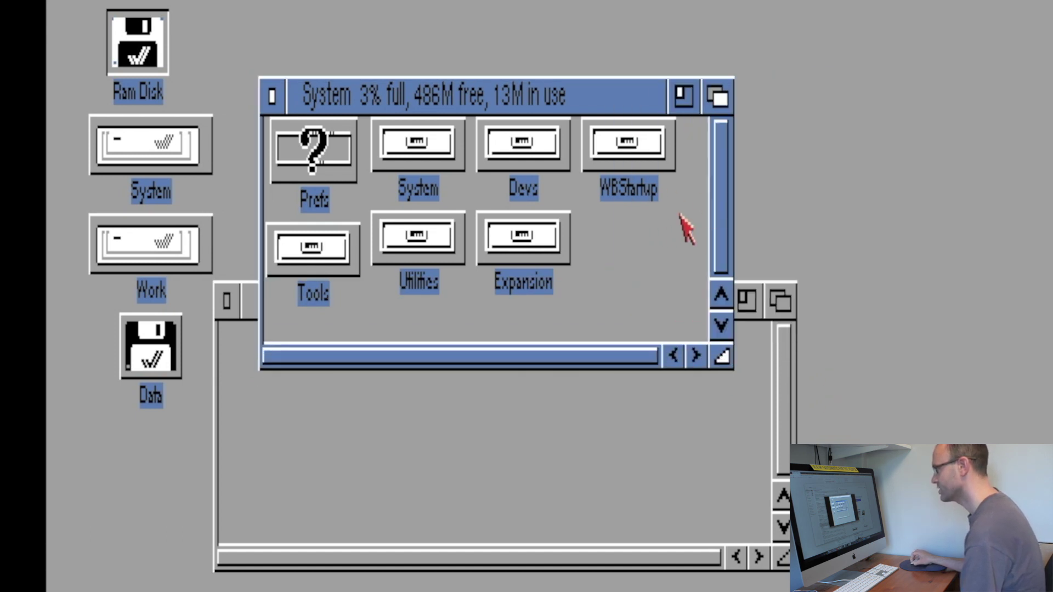
pyautogui.click(721, 326)
pyautogui.click(721, 296)
pyautogui.click(721, 296)
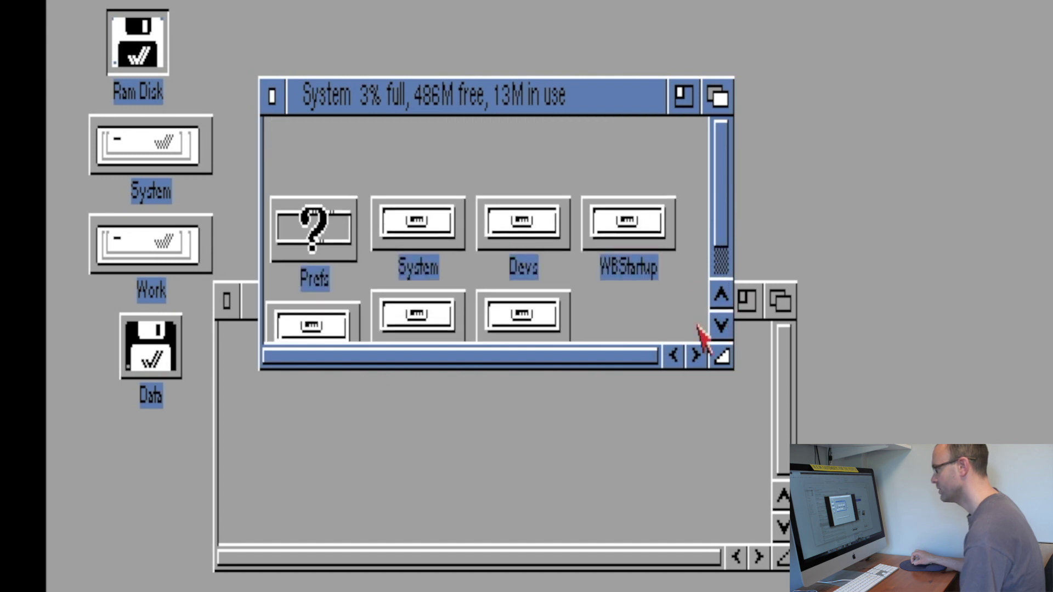
pyautogui.click(676, 359)
pyautogui.click(696, 361)
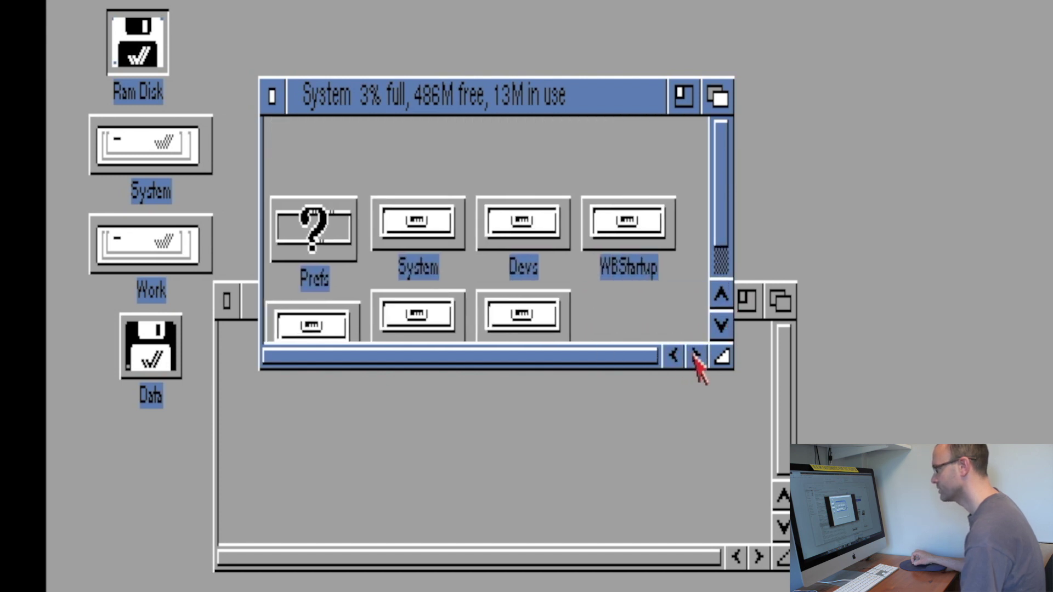
pyautogui.click(720, 325)
pyautogui.moveTo(720, 356); pyautogui.dragTo(726, 364)
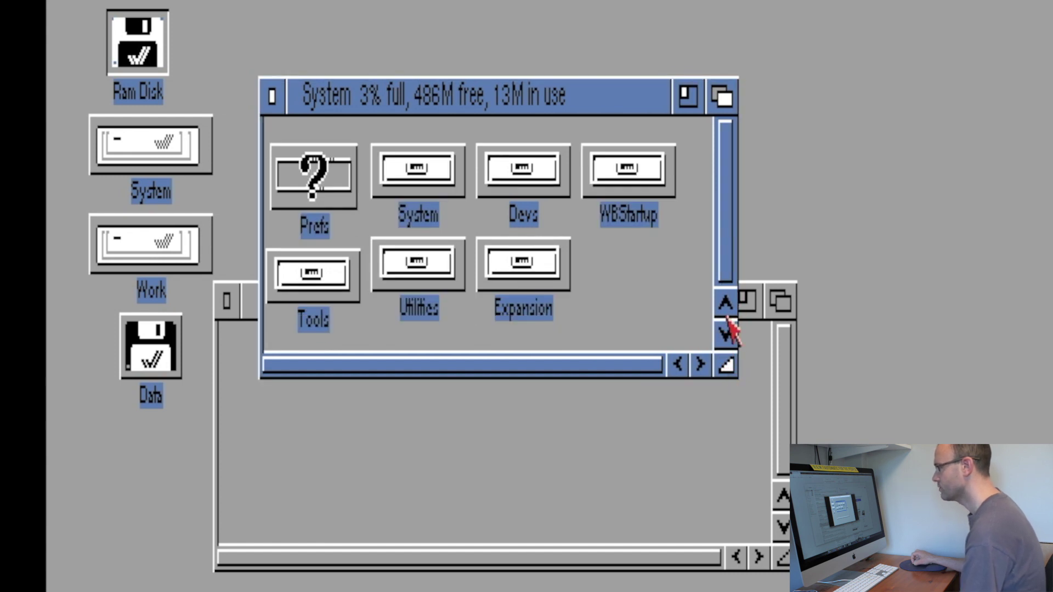
pyautogui.moveTo(722, 355); pyautogui.dragTo(716, 348)
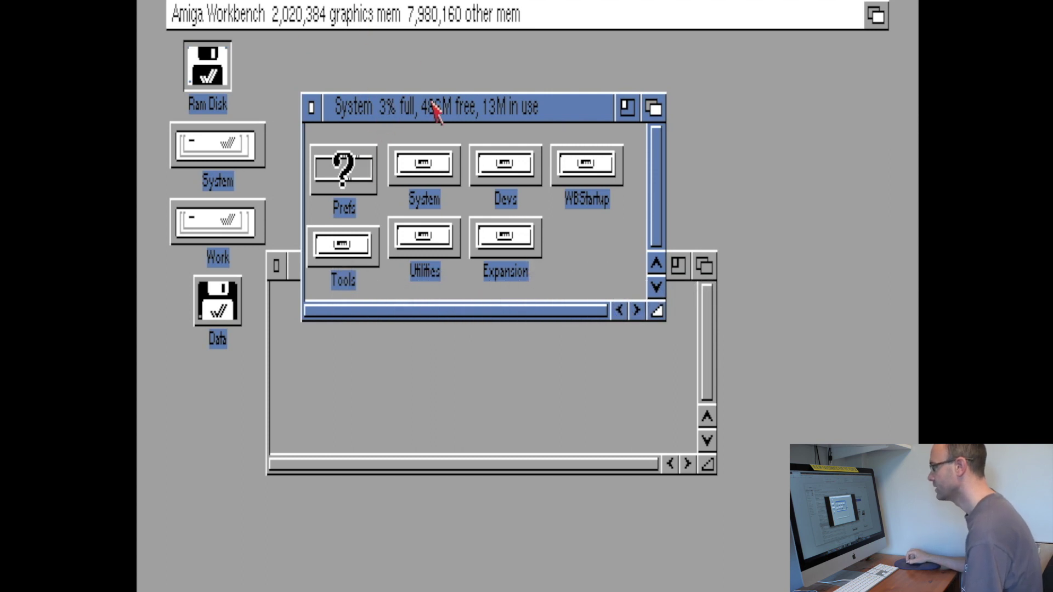
# Close the System and Ram Disk windows, and browse the Tools drawer on the System disk
pyautogui.click(317, 109)
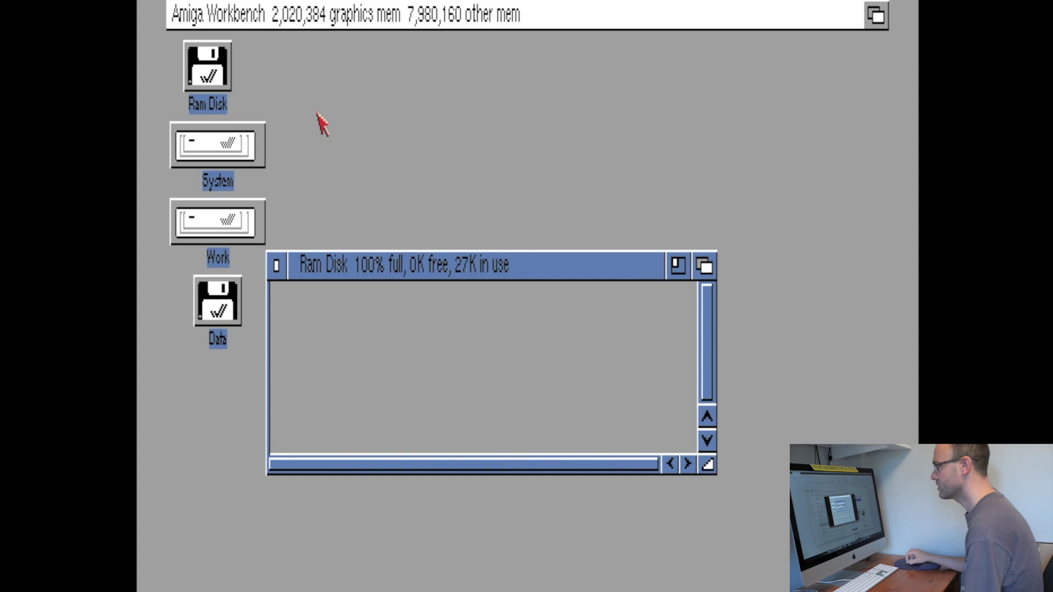
pyautogui.click(276, 265)
pyautogui.doubleClick(249, 172)
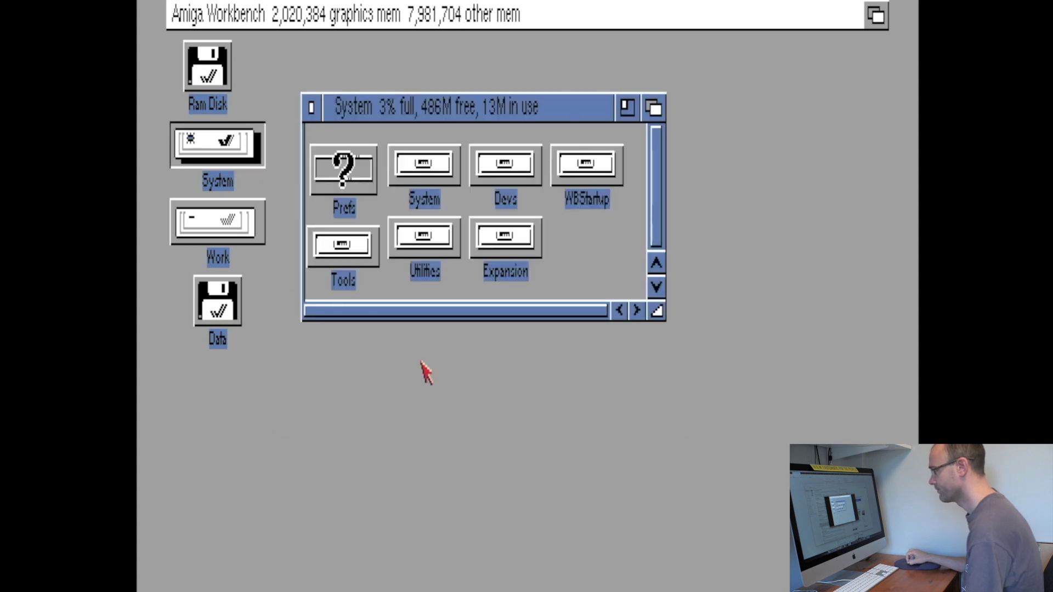
pyautogui.click(352, 253)
pyautogui.click(352, 253)
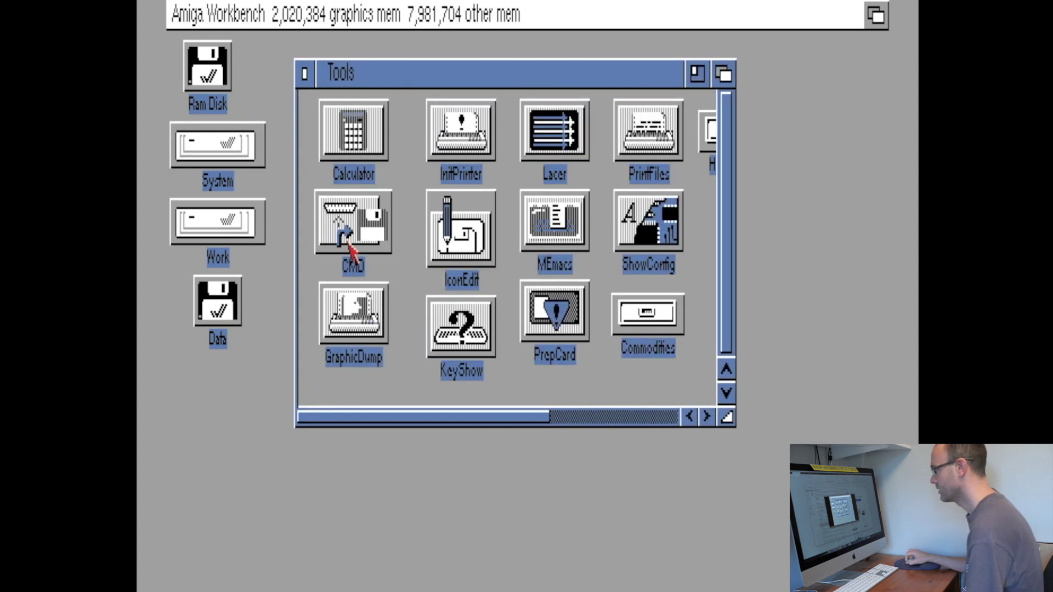
pyautogui.click(615, 415)
pyautogui.moveTo(614, 416); pyautogui.dragTo(477, 394)
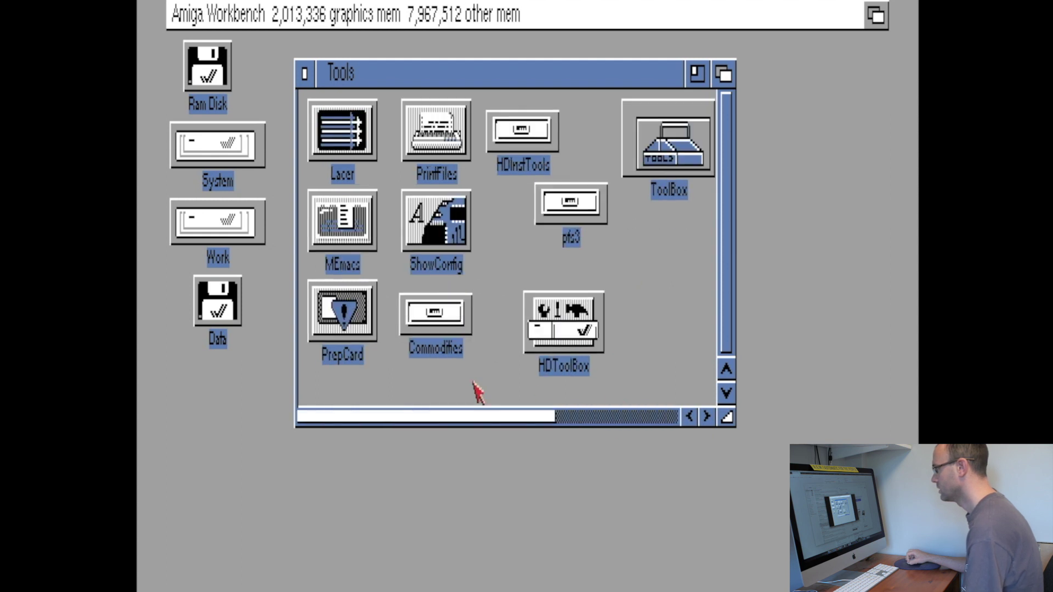
# Run ShowConfig from Tools, enlarge its System_Configuration window to read the full hardware listing, and close it
pyautogui.doubleClick(662, 231)
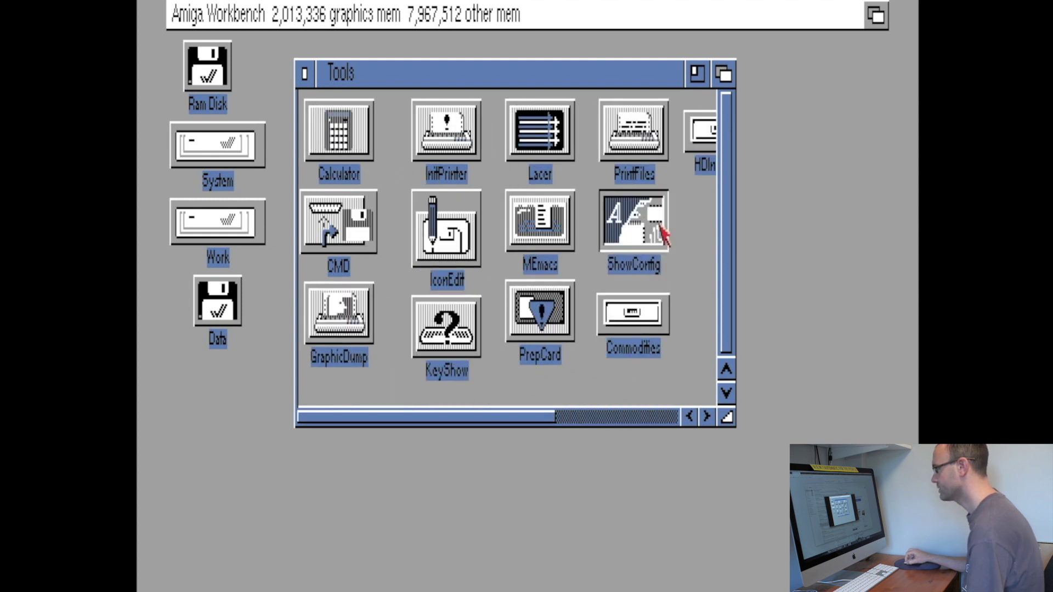
pyautogui.moveTo(440, 31); pyautogui.dragTo(435, 58)
pyautogui.moveTo(863, 309); pyautogui.dragTo(870, 481)
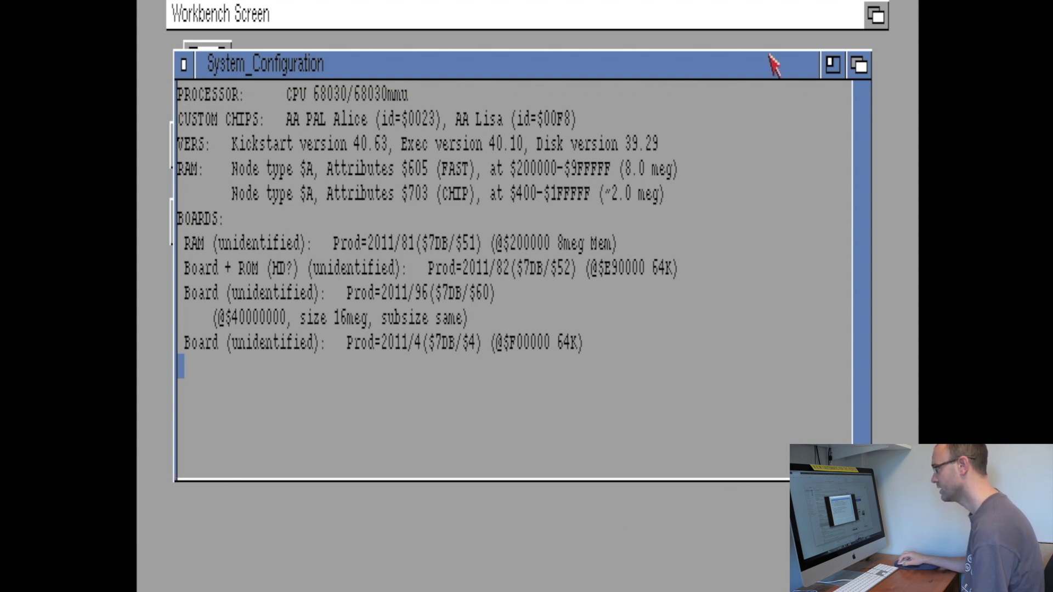
pyautogui.moveTo(759, 70); pyautogui.dragTo(771, 63)
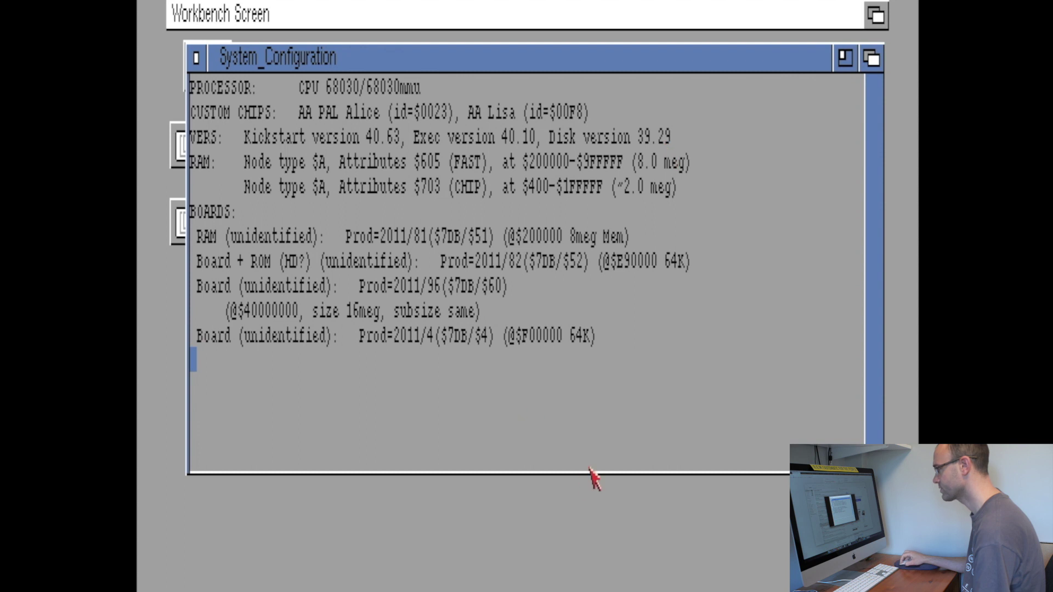
pyautogui.click(207, 70)
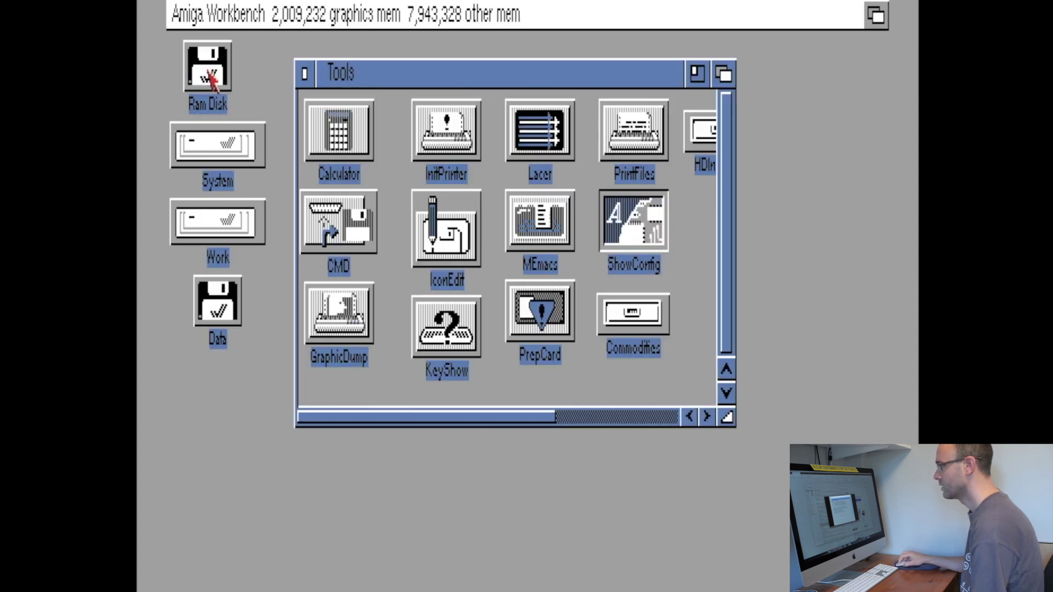
# Launch Calculator from Tools, move its window down, and close both the Calculator and Tools windows
pyautogui.doubleClick(369, 155)
pyautogui.moveTo(437, 181); pyautogui.dragTo(362, 260)
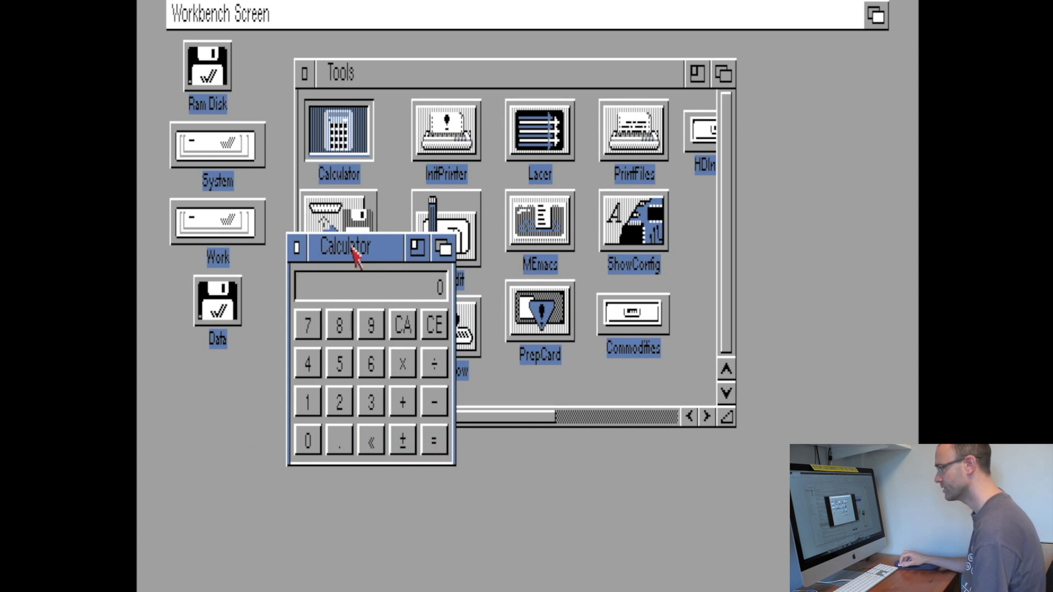
pyautogui.click(296, 251)
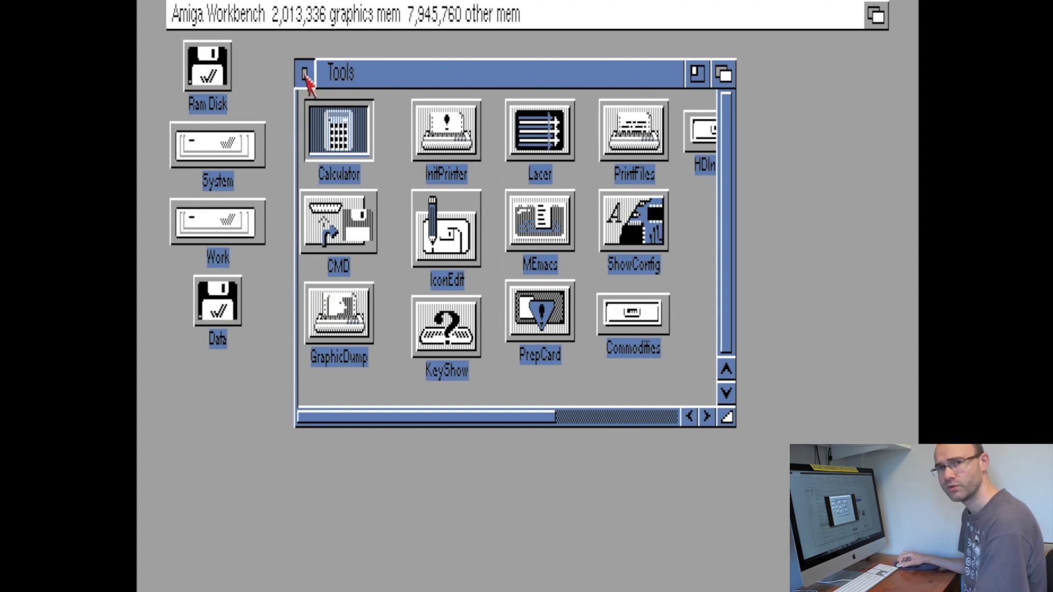
pyautogui.click(305, 74)
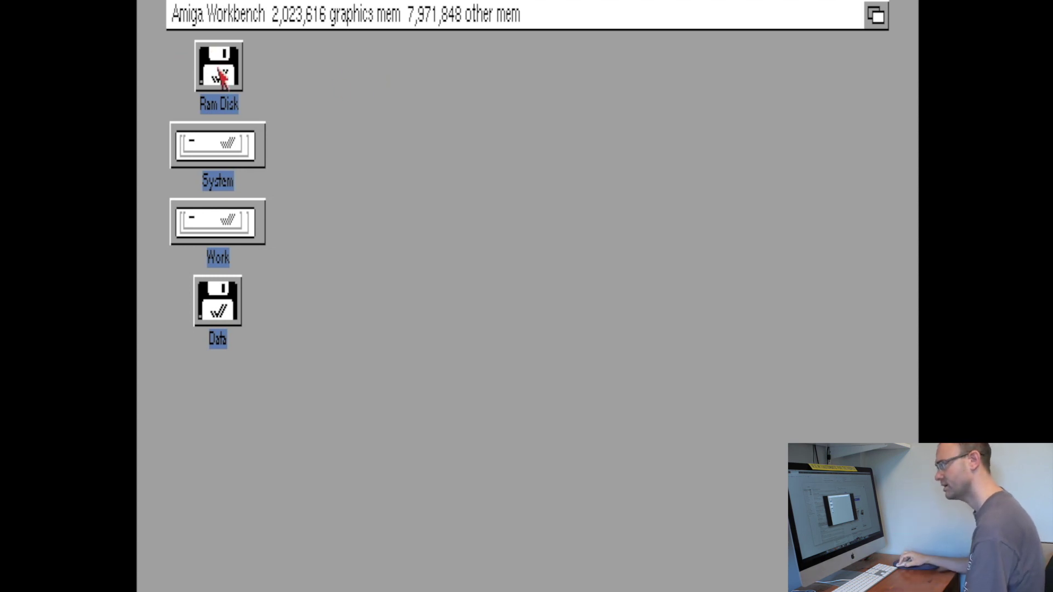
# Reopen the System disk window and set it to show All Files instead of Only Icons
pyautogui.doubleClick(235, 157)
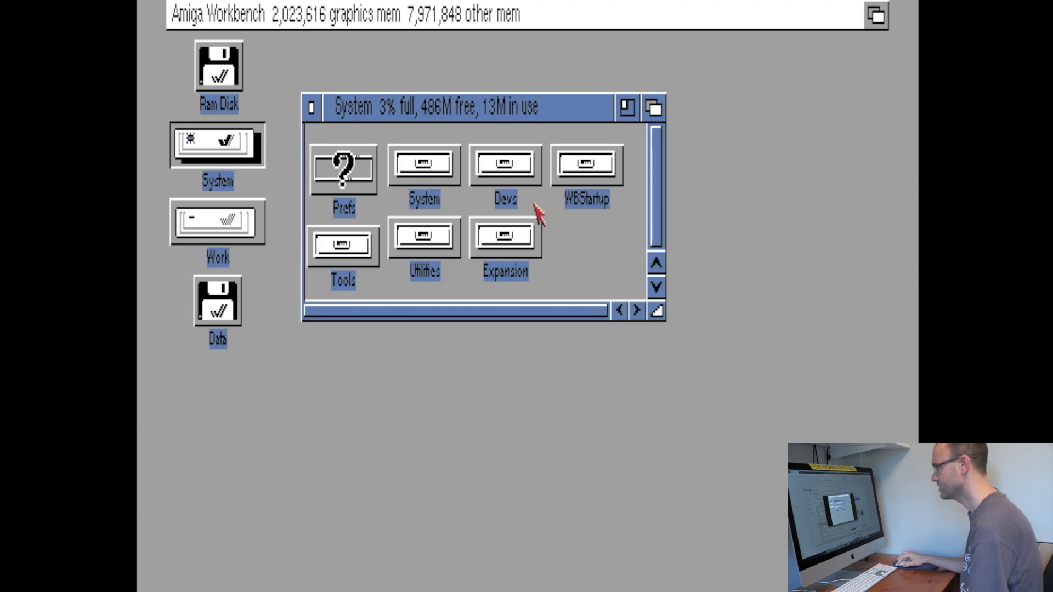
pyautogui.moveTo(607, 257); pyautogui.dragTo(419, 161)
pyautogui.click(603, 284)
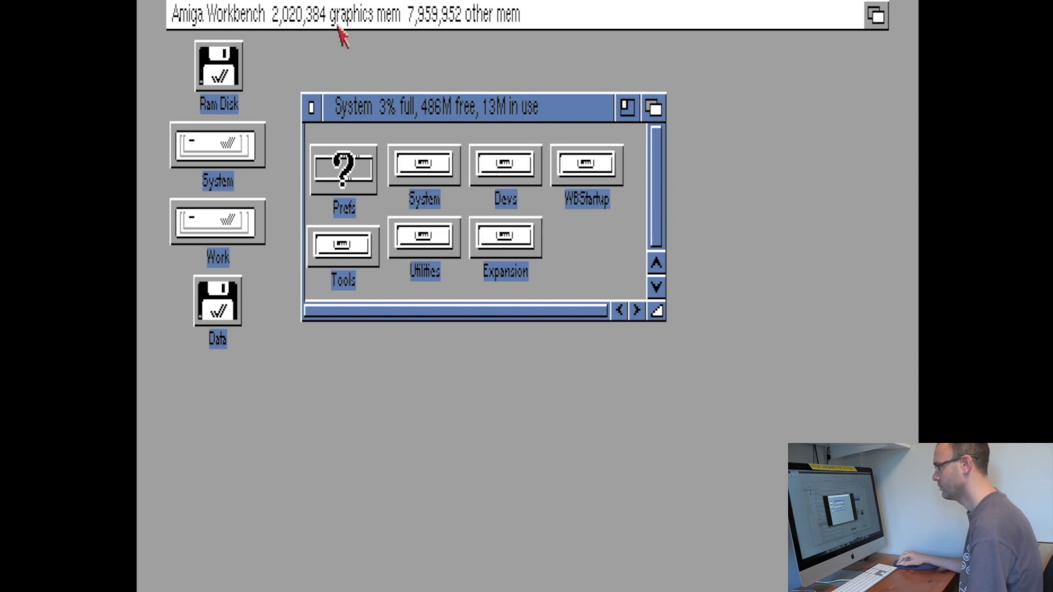
pyautogui.rightClick(323, 11)
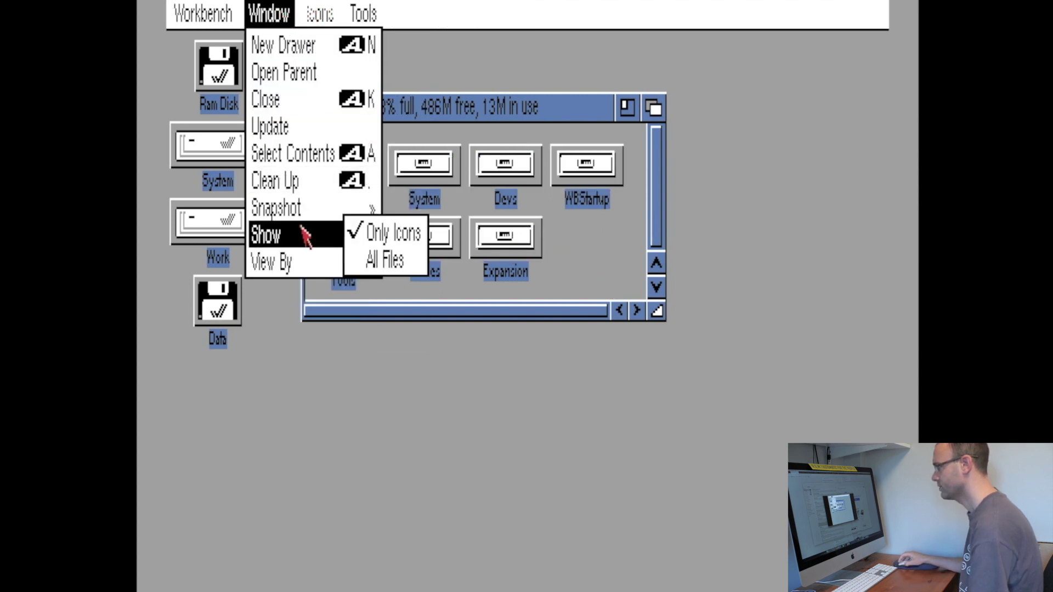
pyautogui.rightClick(357, 258)
# Browse the command files in the System disk's C drawer, and close the C and System windows
pyautogui.click(633, 250)
pyautogui.doubleClick(636, 251)
pyautogui.click(532, 327)
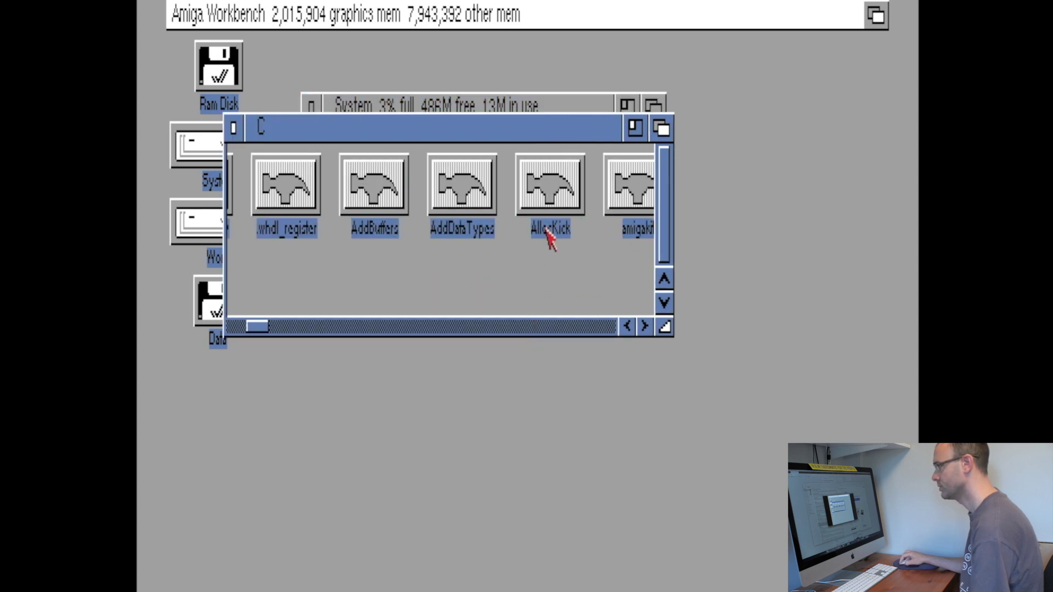
pyautogui.click(565, 197)
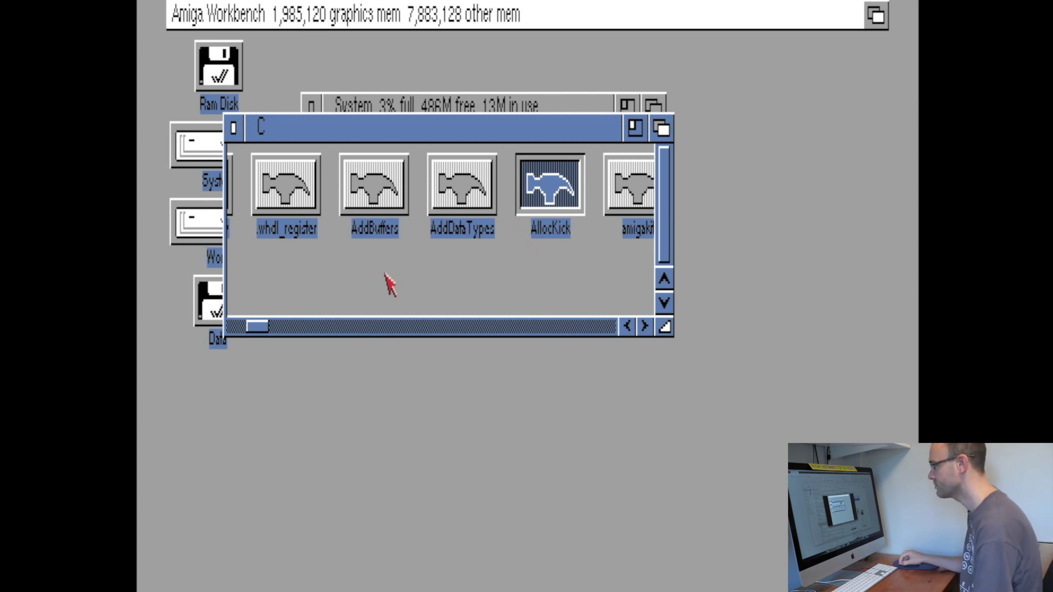
pyautogui.click(391, 313)
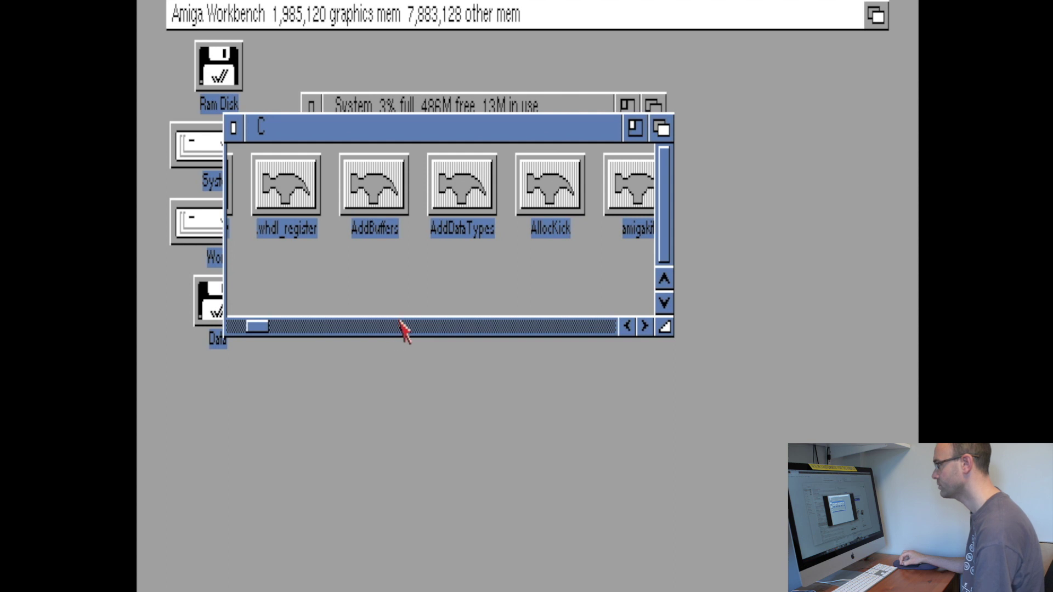
pyautogui.click(400, 324)
pyautogui.click(408, 327)
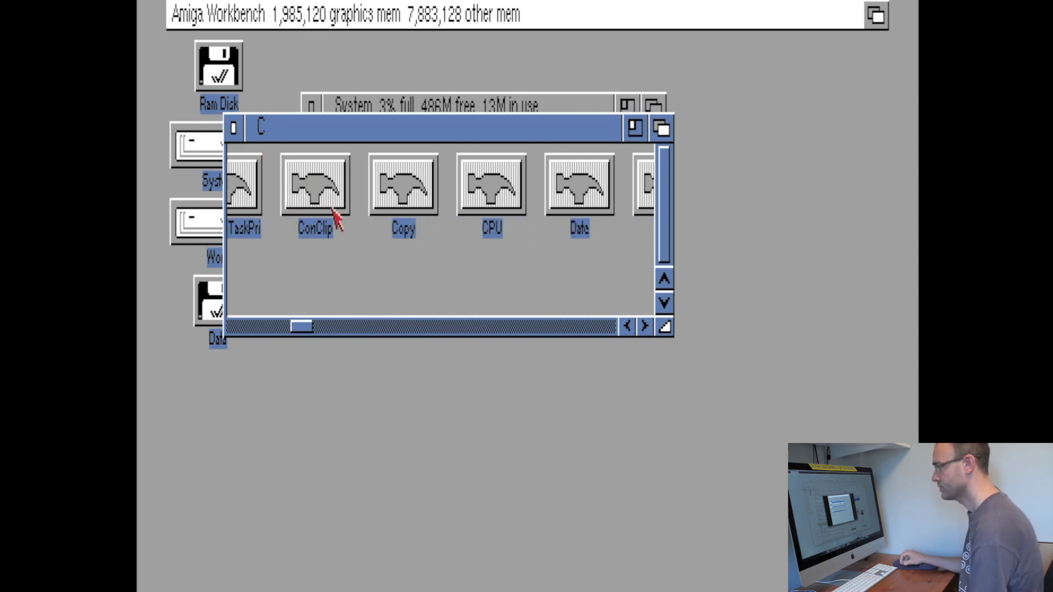
pyautogui.click(232, 129)
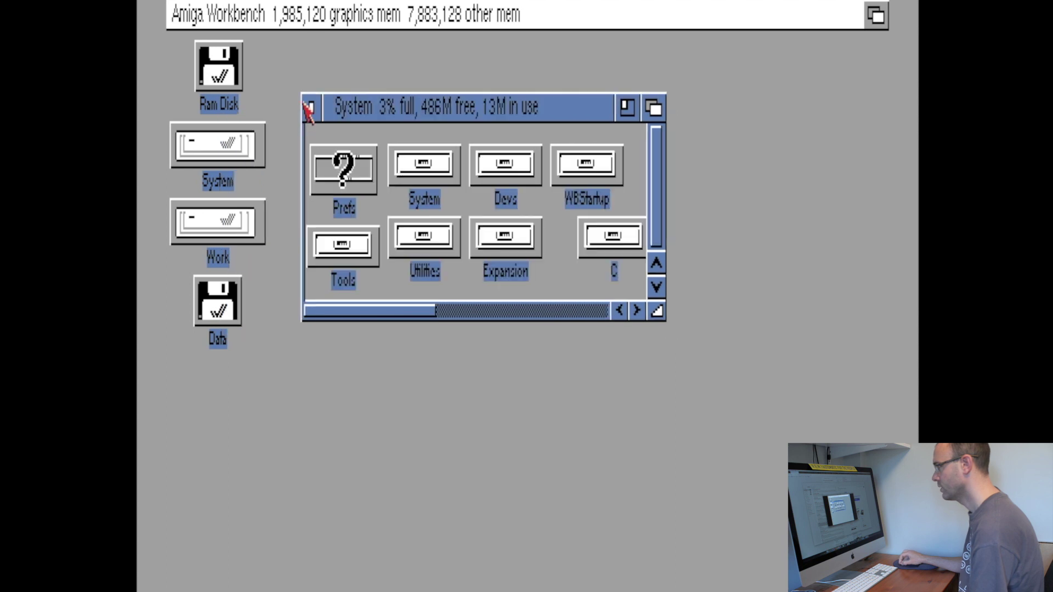
pyautogui.click(311, 105)
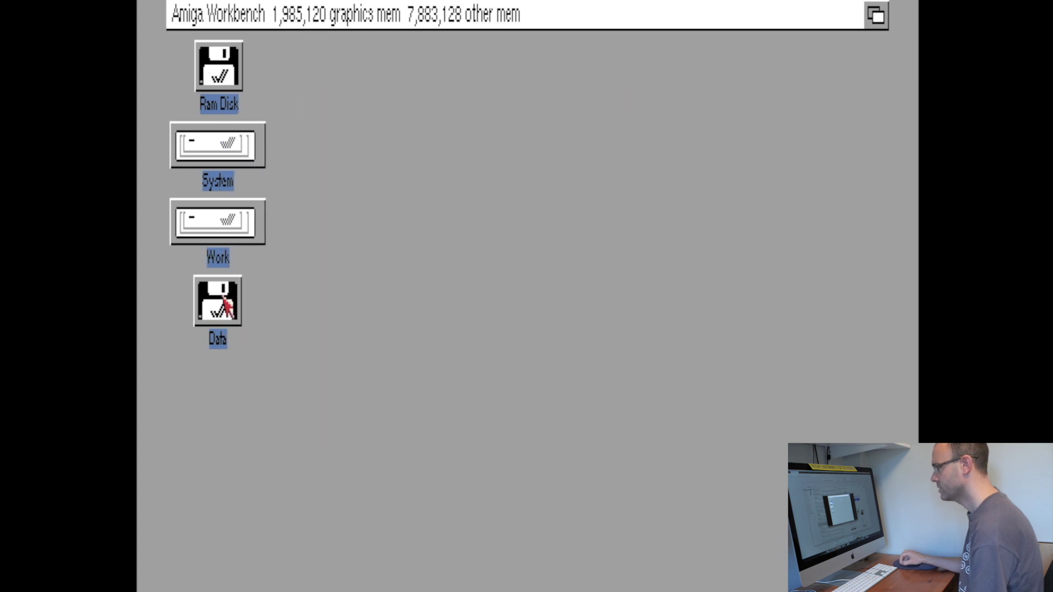
# Open the Data disk and its Docs drawer to view the files inside, and close both windows
pyautogui.doubleClick(228, 323)
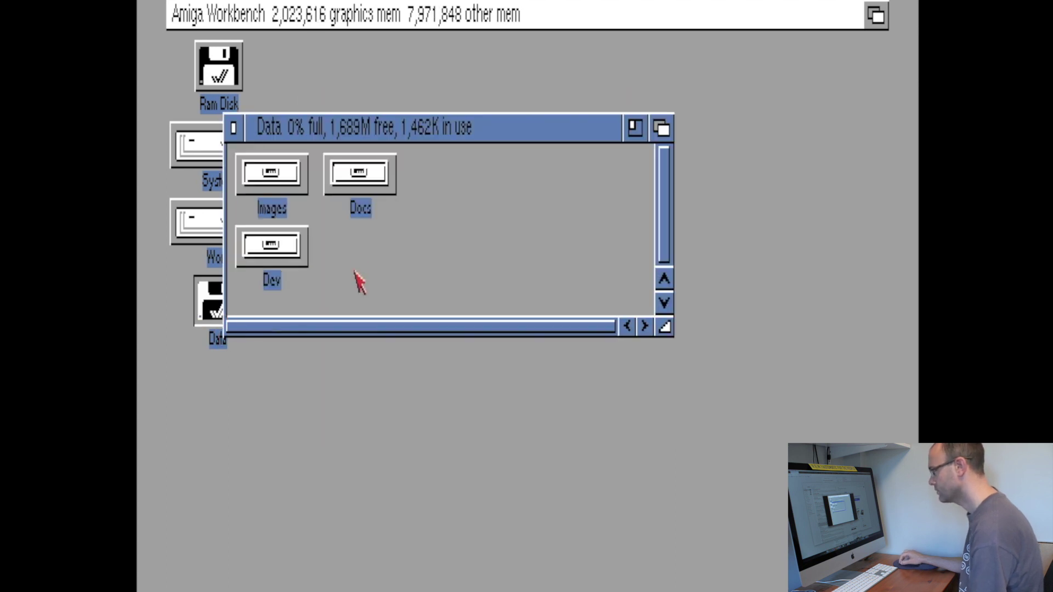
pyautogui.doubleClick(359, 186)
pyautogui.click(375, 206)
pyautogui.moveTo(630, 245); pyautogui.dragTo(346, 200)
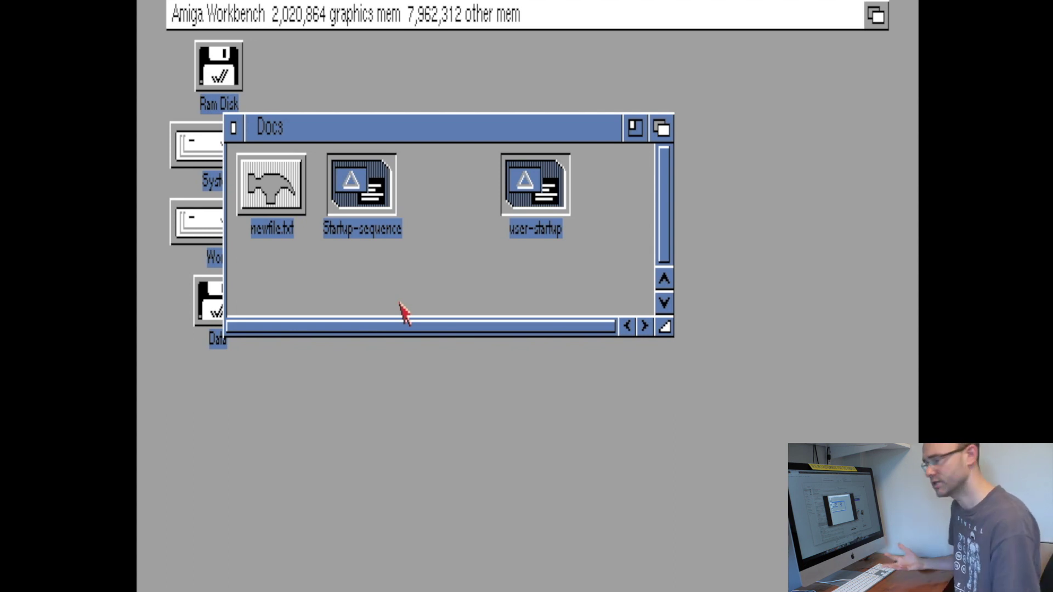
pyautogui.click(233, 128)
pyautogui.click(241, 131)
# Select and deselect the System and Work disk icons repeatedly to compare their normal and selected images
pyautogui.click(244, 148)
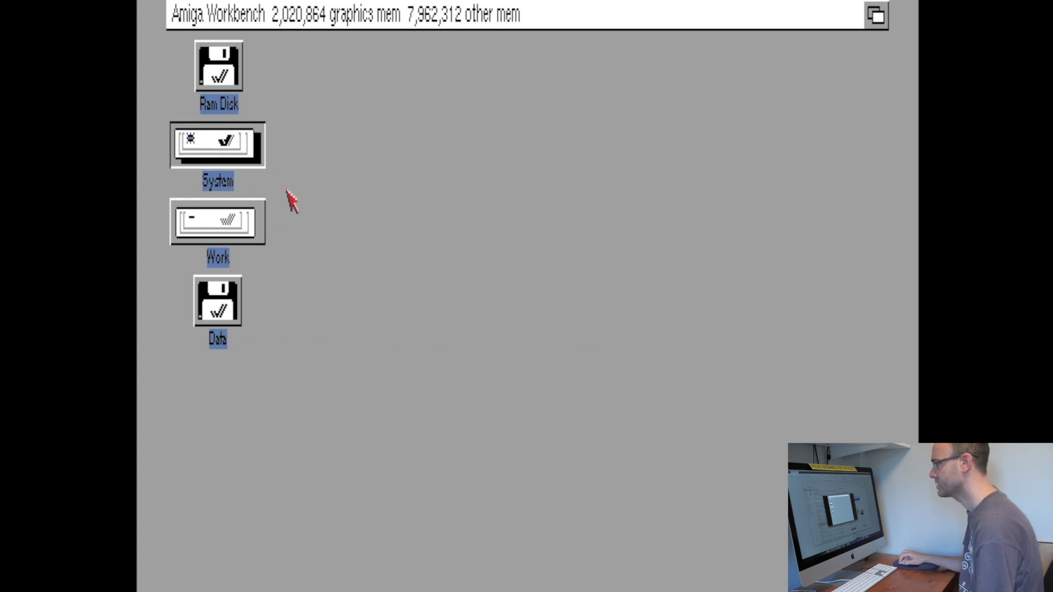
pyautogui.click(289, 220)
pyautogui.click(258, 233)
pyautogui.click(286, 282)
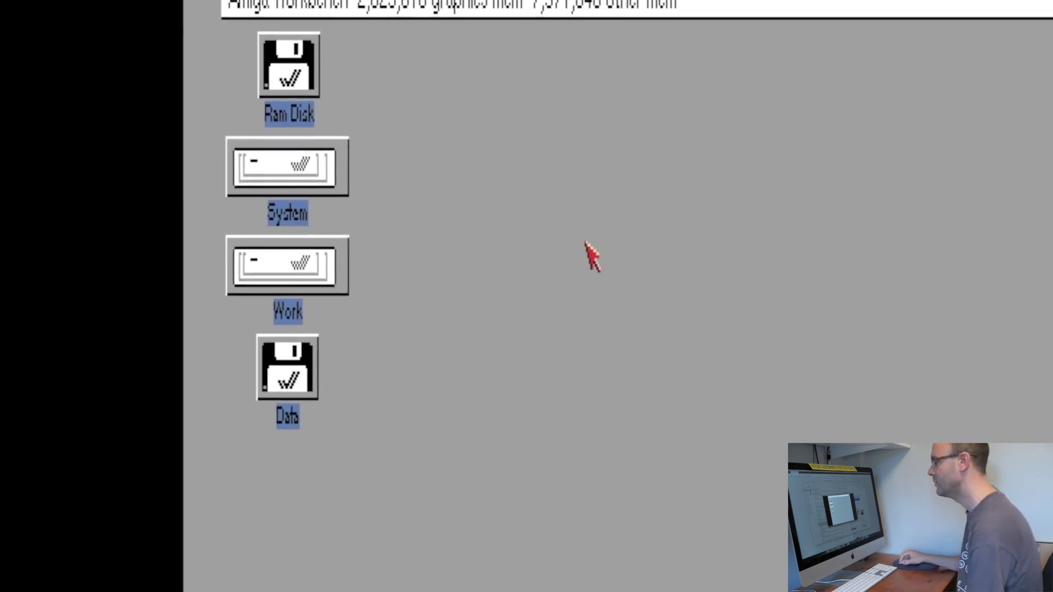
pyautogui.click(336, 193)
pyautogui.click(480, 223)
pyautogui.click(356, 170)
pyautogui.click(444, 170)
pyautogui.click(329, 172)
pyautogui.click(510, 159)
pyautogui.click(447, 189)
pyautogui.click(575, 209)
pyautogui.click(411, 216)
pyautogui.click(603, 241)
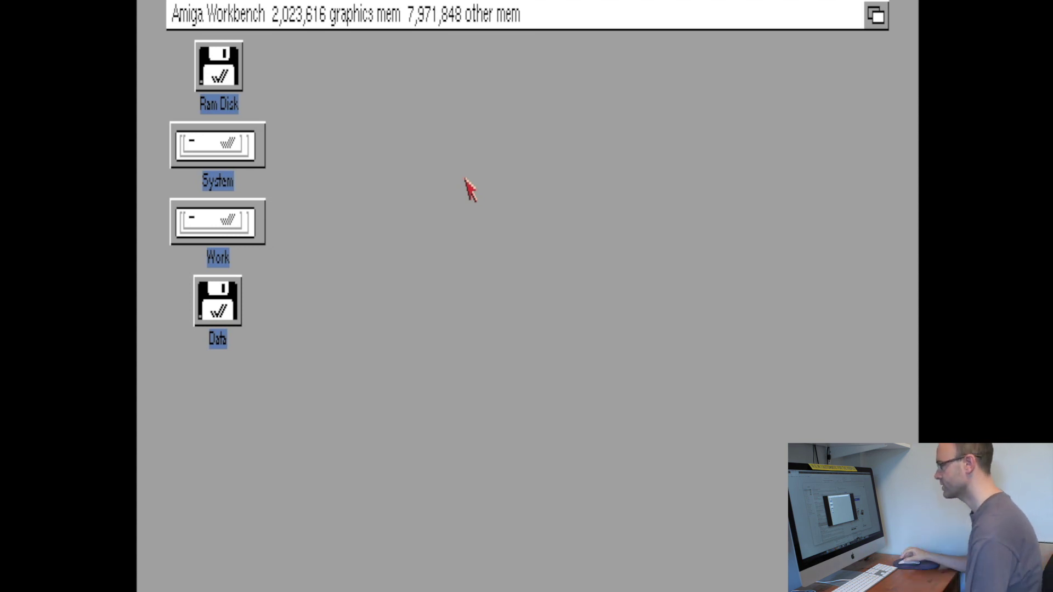
# Select and deselect the F-18 Interceptor icon repeatedly to compare its two images, and close the opened Work window
pyautogui.doubleClick(234, 249)
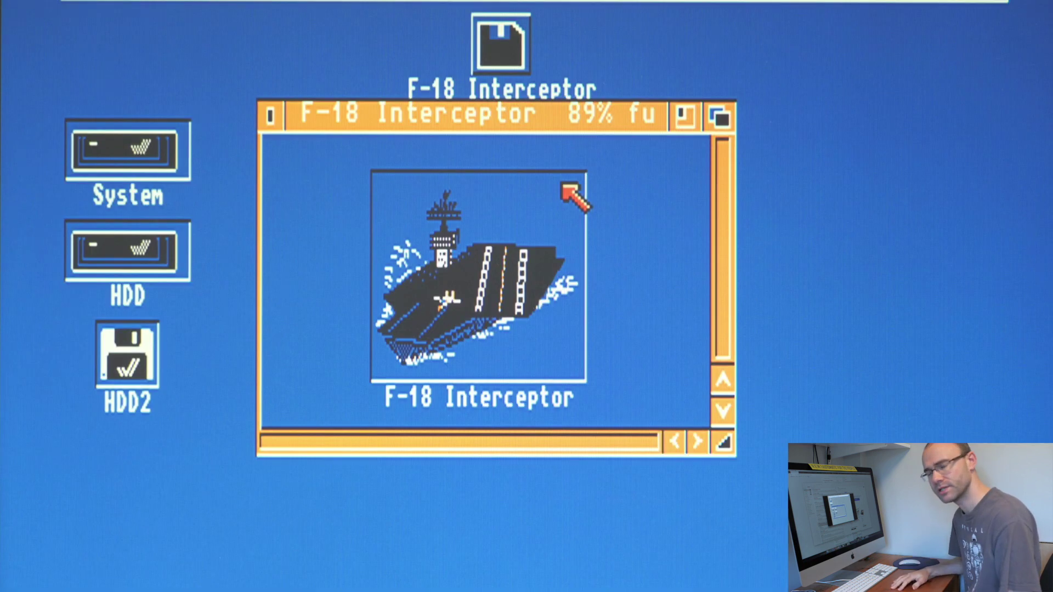
pyautogui.click(561, 183)
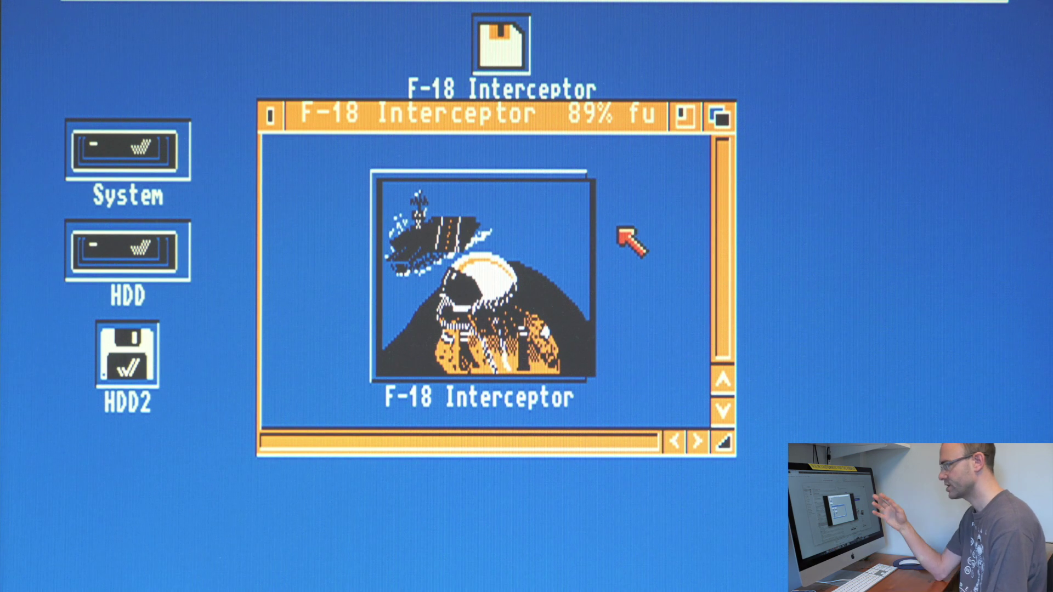
pyautogui.click(636, 217)
pyautogui.click(580, 219)
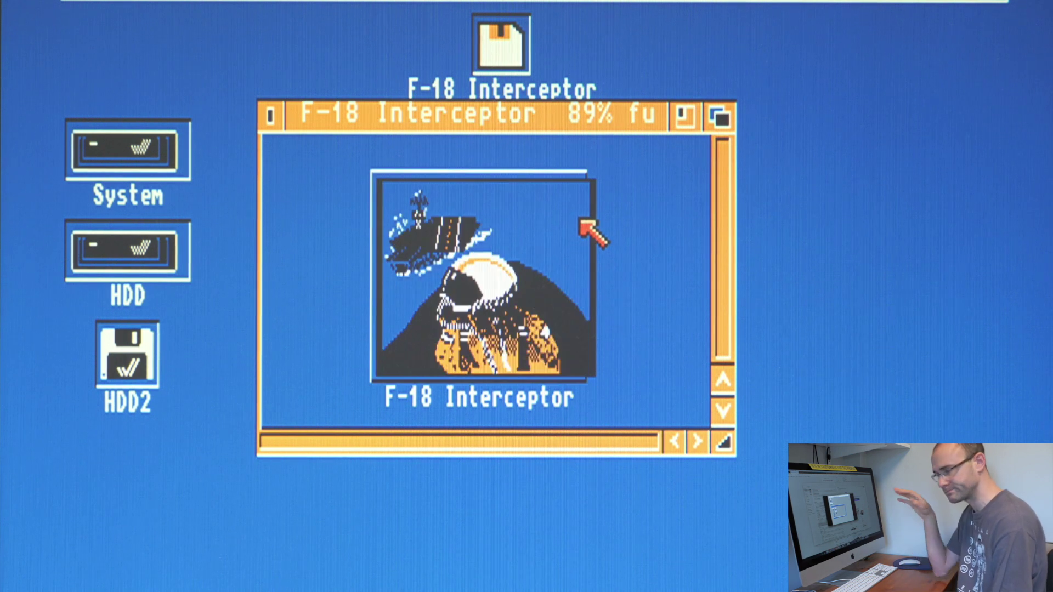
pyautogui.click(628, 225)
pyautogui.click(587, 223)
pyautogui.click(614, 218)
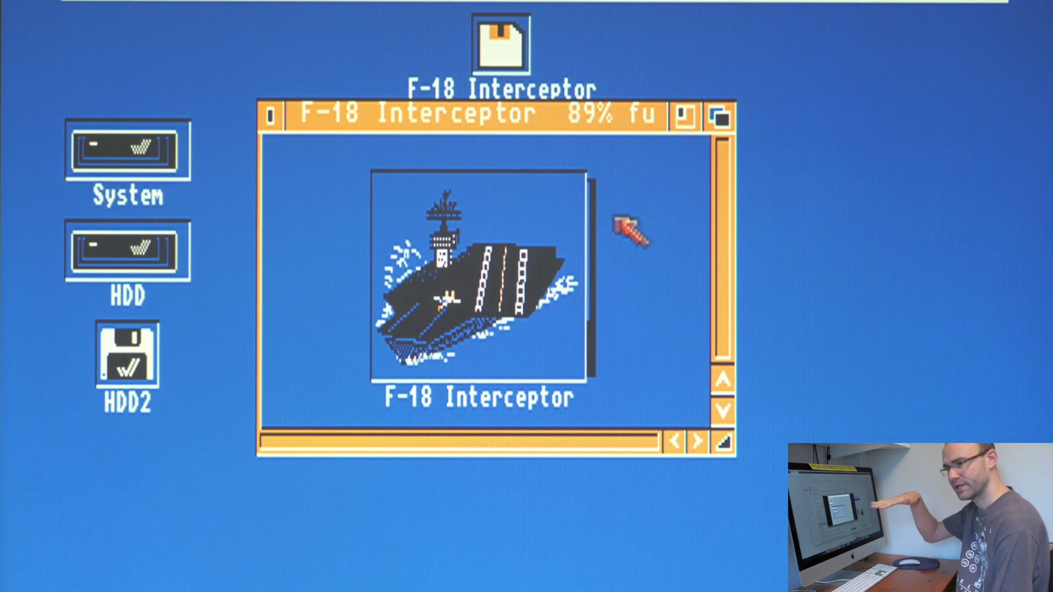
pyautogui.click(565, 213)
pyautogui.click(639, 252)
pyautogui.click(563, 245)
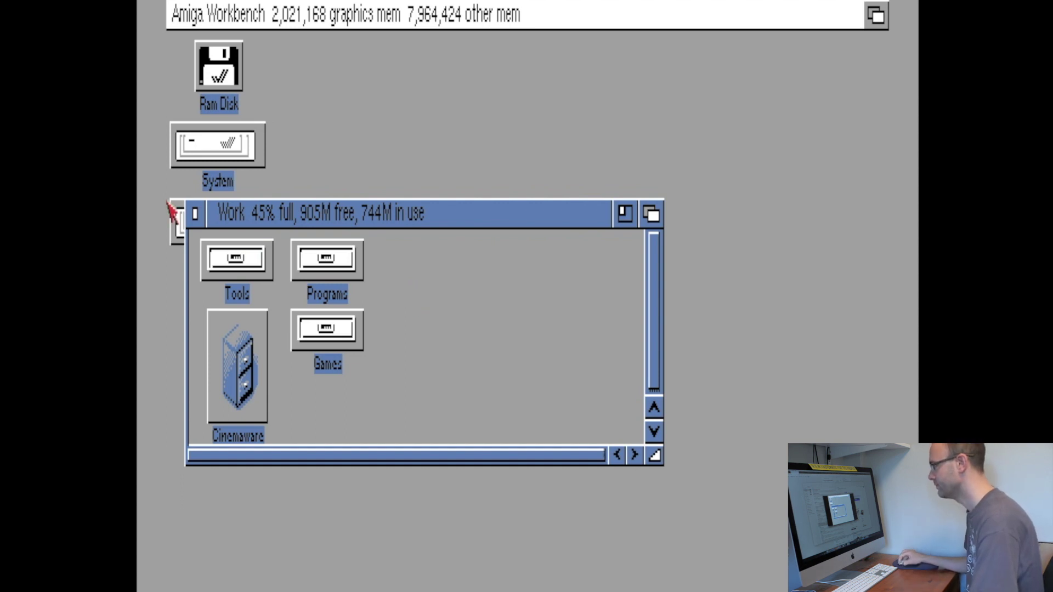
pyautogui.click(190, 215)
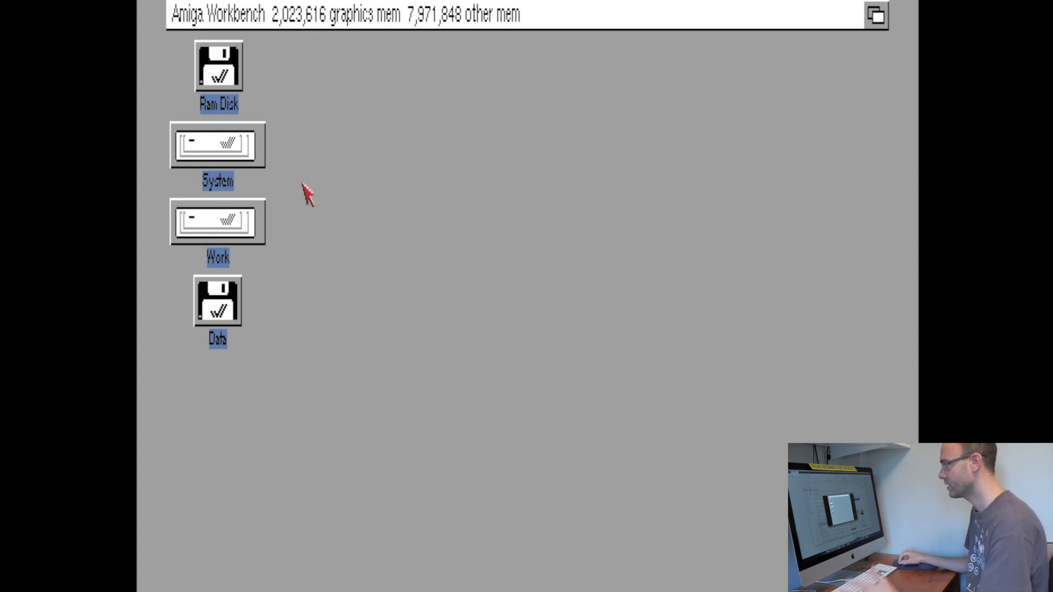
# Open ScreenMode from the System disk's Prefs drawer, move its window slightly to view the display mode options, and cancel it
pyautogui.doubleClick(201, 152)
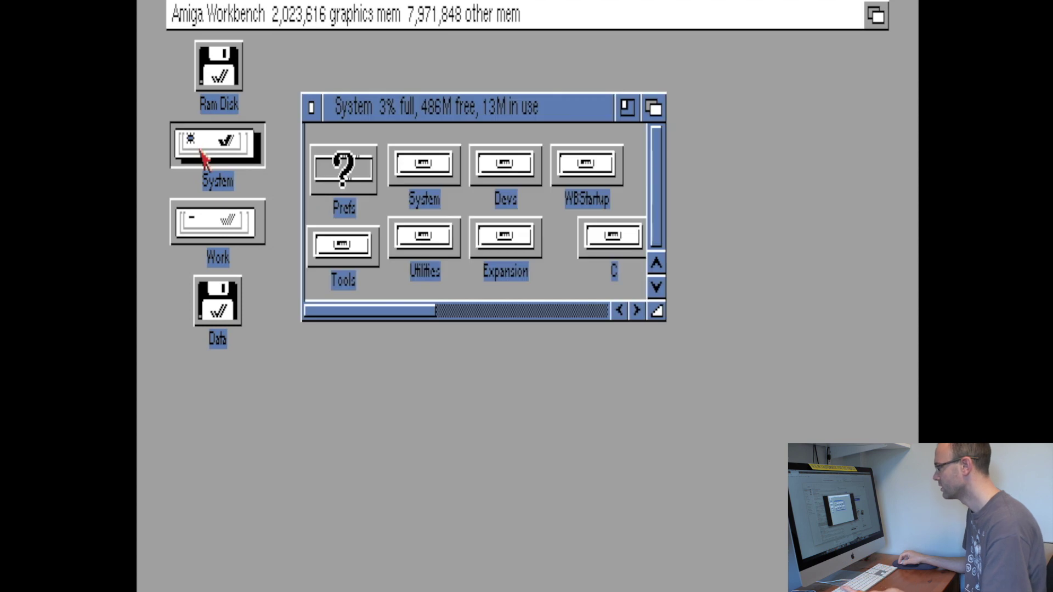
pyautogui.doubleClick(364, 192)
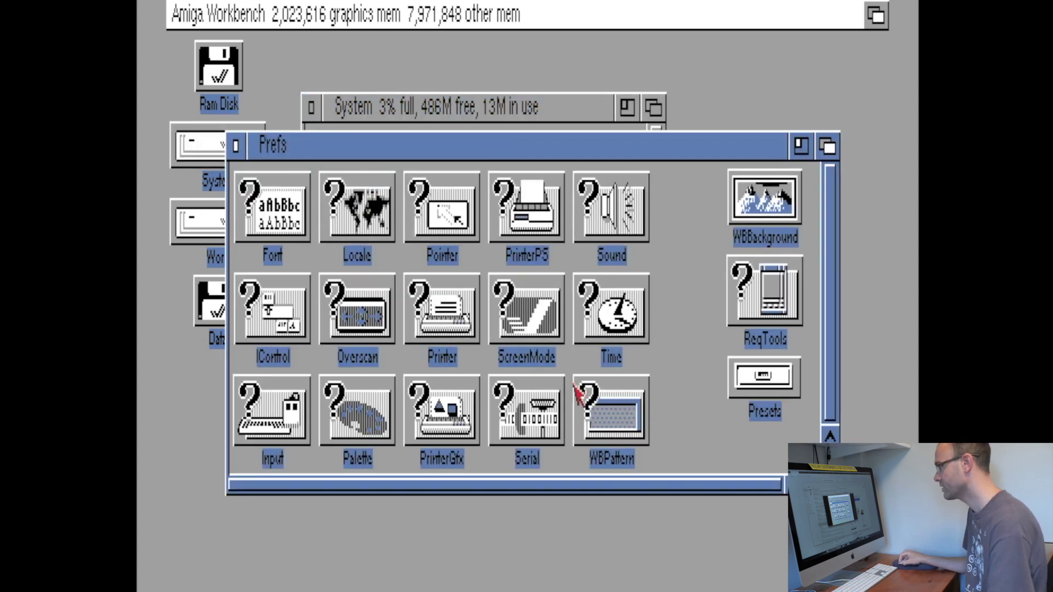
pyautogui.doubleClick(528, 311)
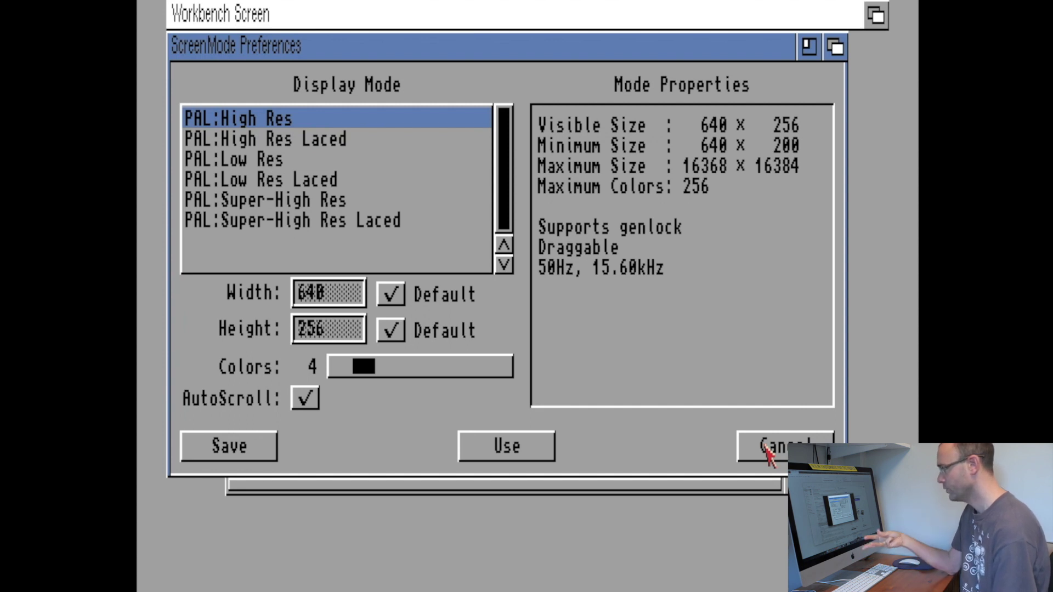
pyautogui.moveTo(433, 45); pyautogui.dragTo(462, 66)
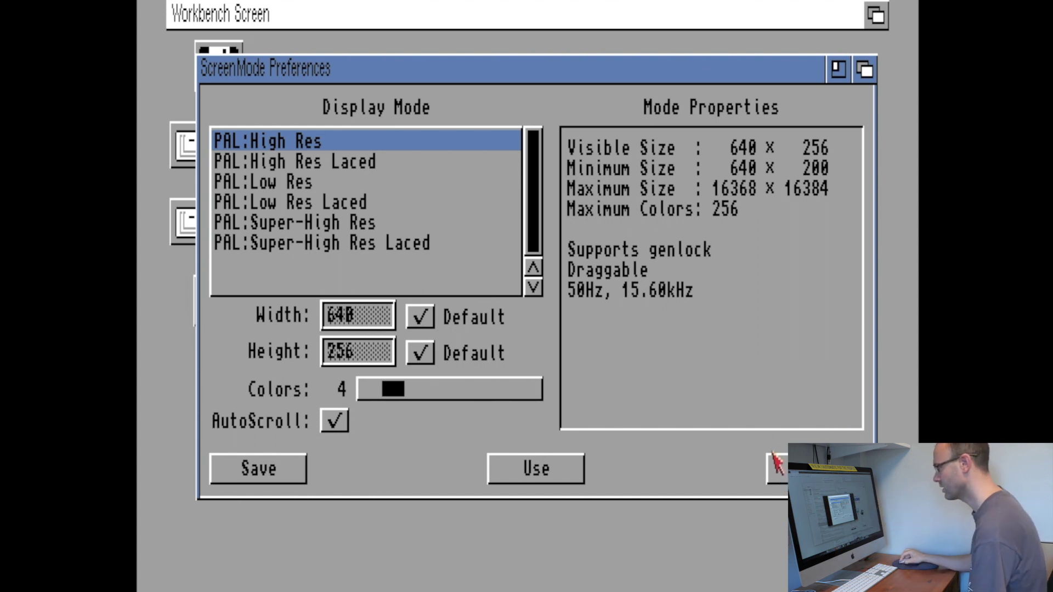
pyautogui.click(778, 469)
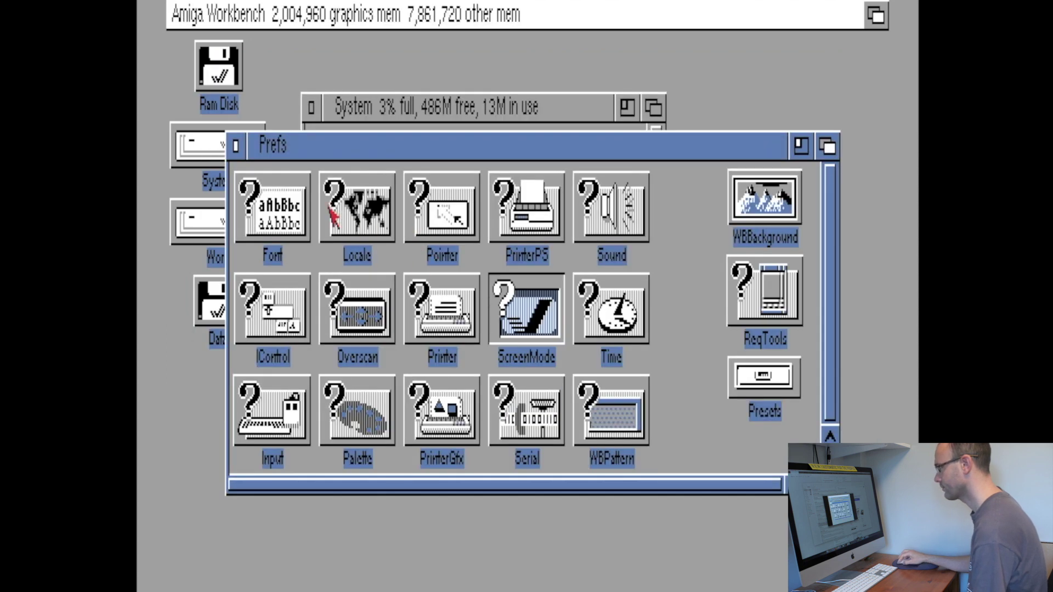
pyautogui.click(707, 256)
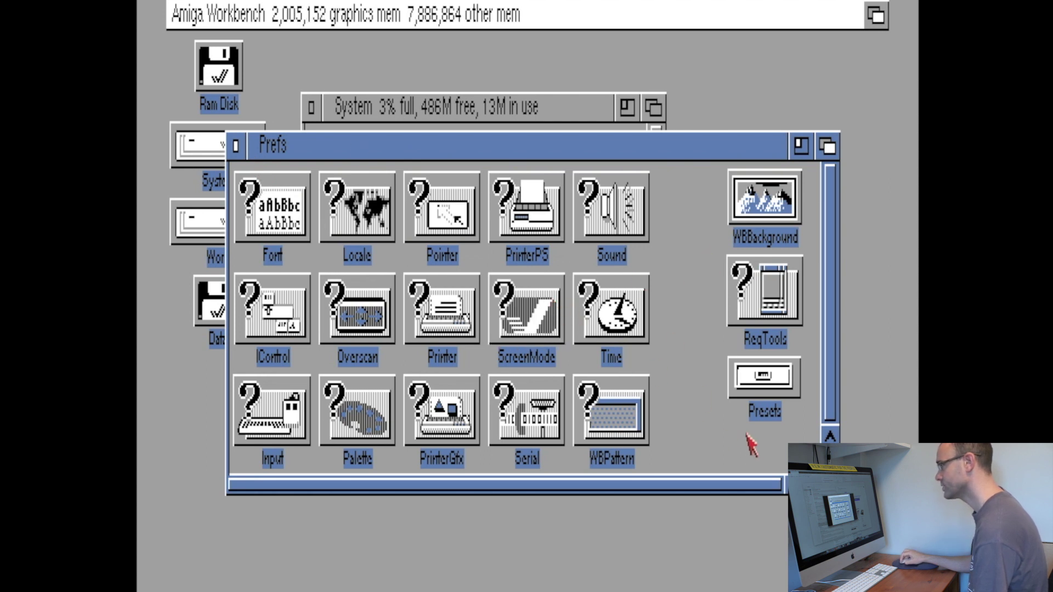
# Select several groups of icons in the Prefs window with a selection box
pyautogui.moveTo(687, 197); pyautogui.dragTo(286, 425)
pyautogui.moveTo(685, 258); pyautogui.dragTo(466, 425)
pyautogui.moveTo(707, 209); pyautogui.dragTo(272, 208)
pyautogui.click(694, 222)
pyautogui.moveTo(692, 203); pyautogui.dragTo(349, 428)
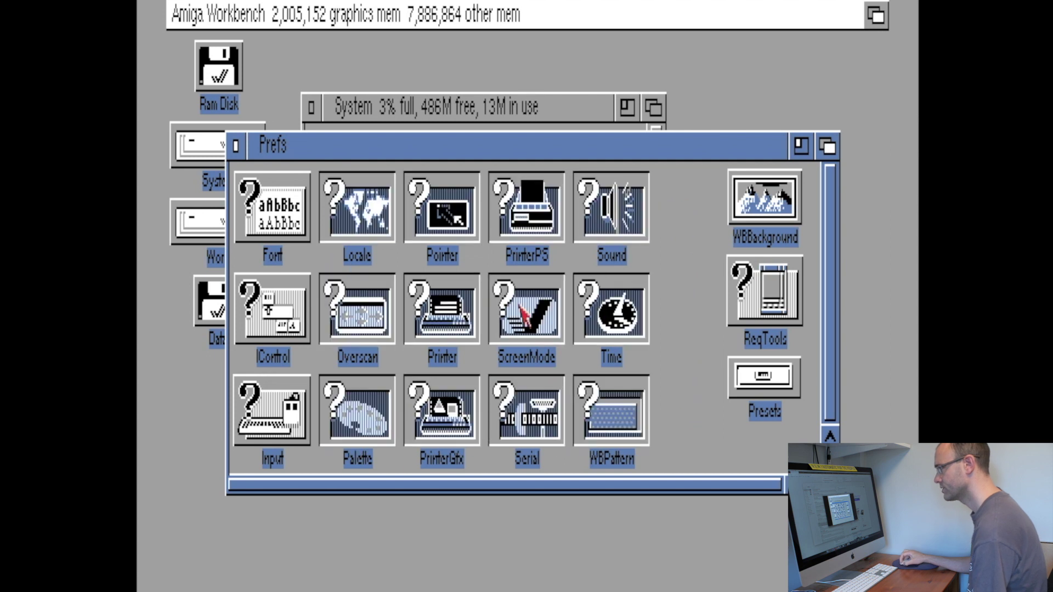
# Nudge the Sound icon alone, reselect the Prefs icons from Locale through WBPattern, move them together slightly to the left, and deselect them
pyautogui.moveTo(629, 227)
pyautogui.mouseDown()
pyautogui.moveTo(672, 230)
pyautogui.moveTo(627, 227)
pyautogui.mouseUp()
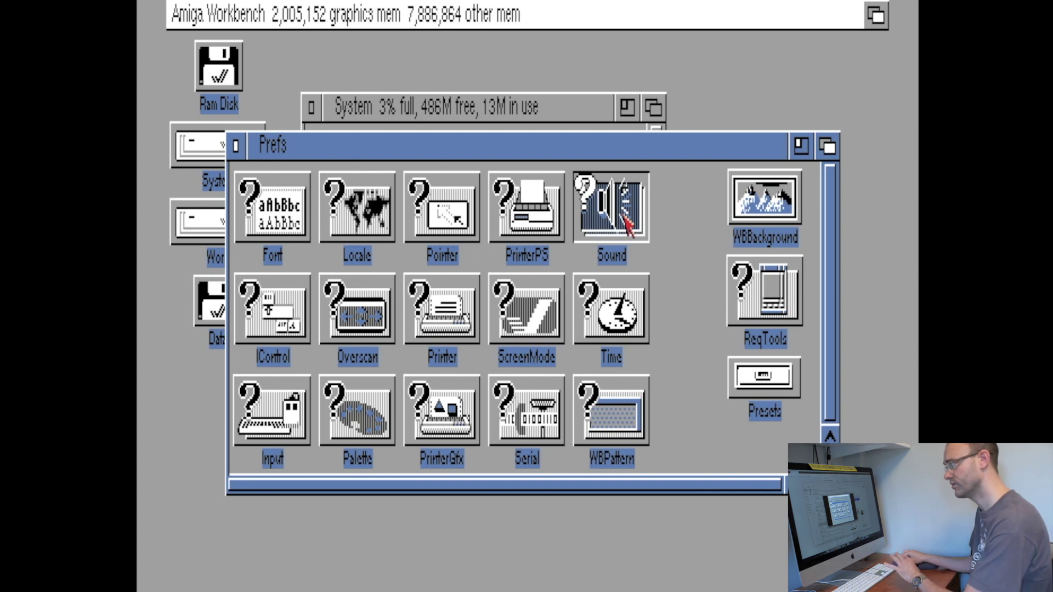
pyautogui.moveTo(694, 208); pyautogui.dragTo(366, 436)
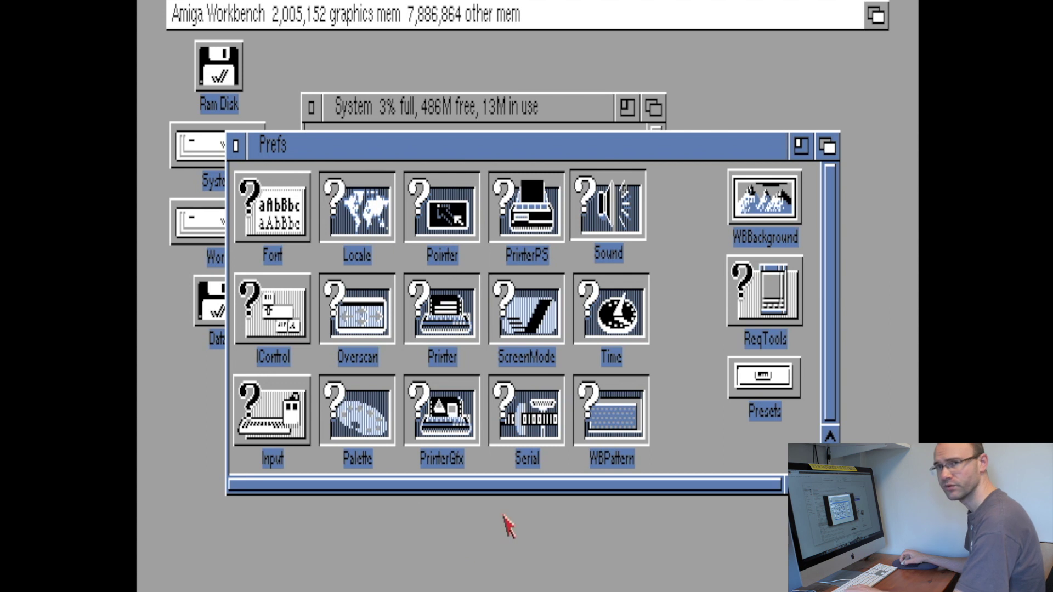
pyautogui.moveTo(640, 220)
pyautogui.mouseDown()
pyautogui.moveTo(679, 205)
pyautogui.moveTo(648, 222)
pyautogui.mouseUp()
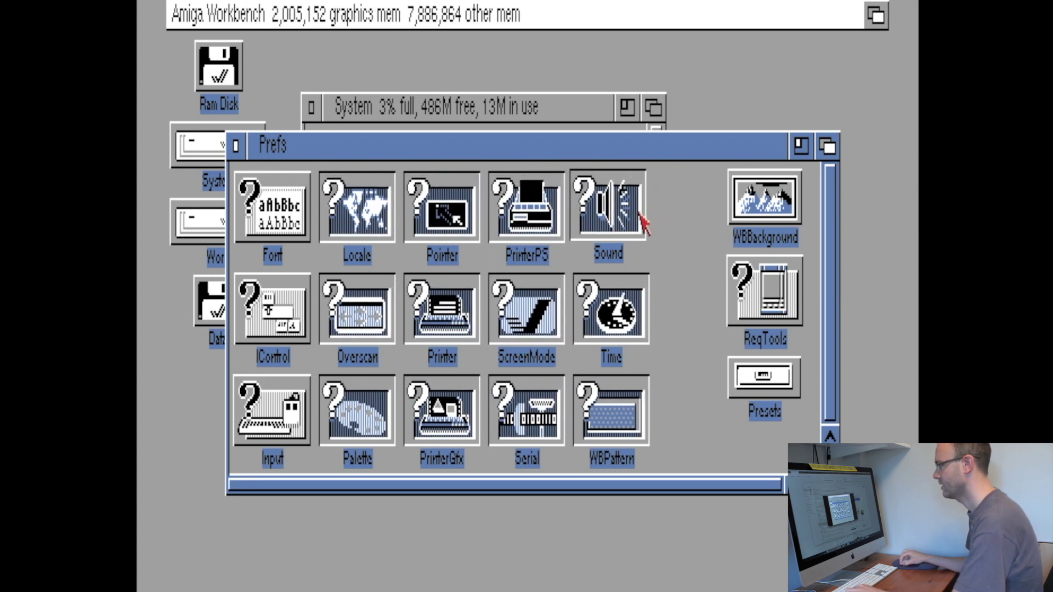
pyautogui.click(674, 213)
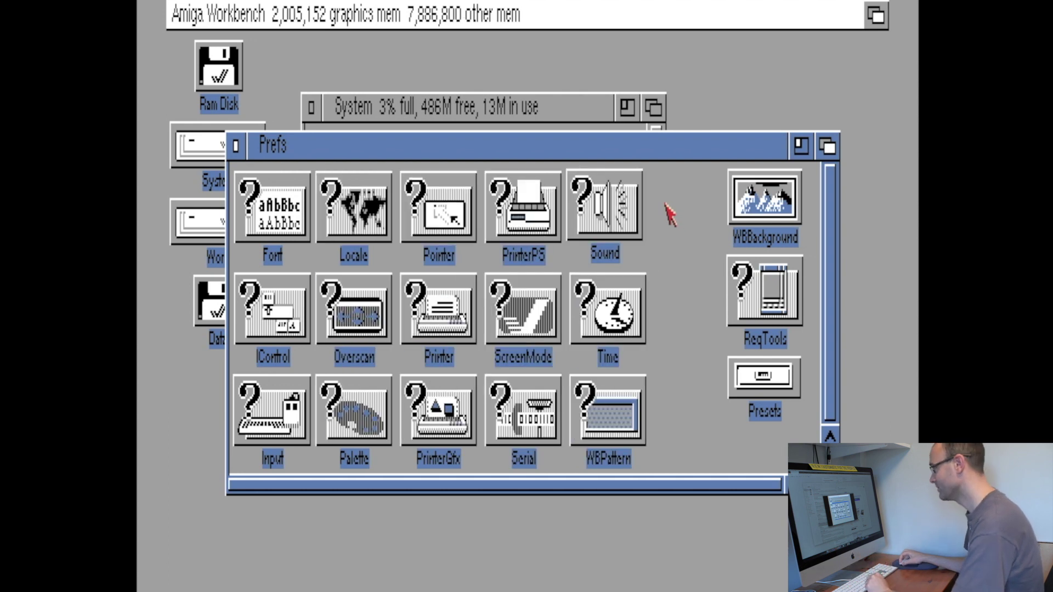
# Select and deselect the Time icon alone, and box-select and release the Prefs row from Time across to Overscan
pyautogui.doubleClick(639, 312)
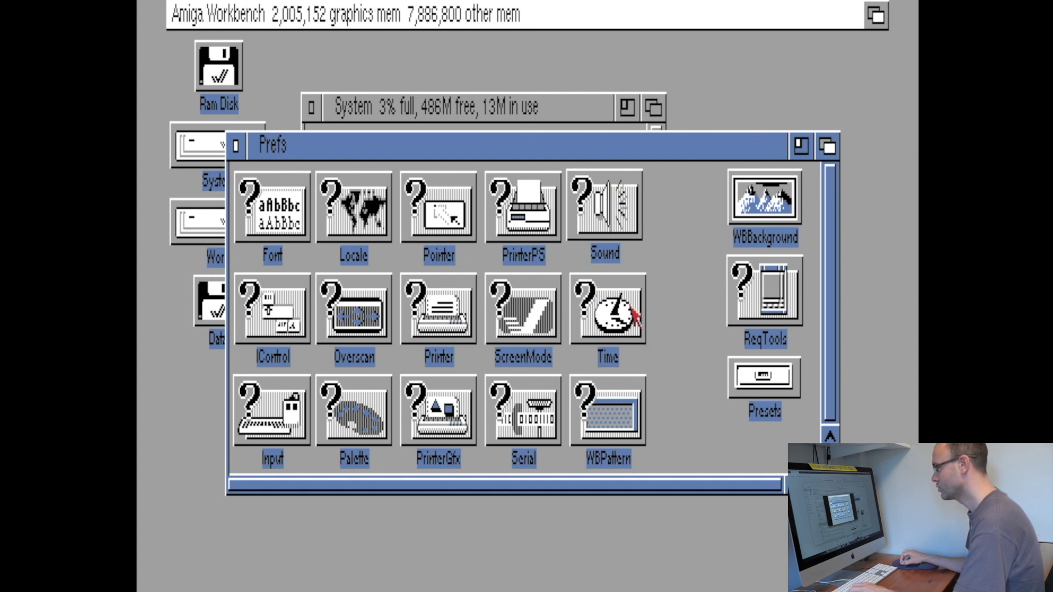
pyautogui.click(638, 302)
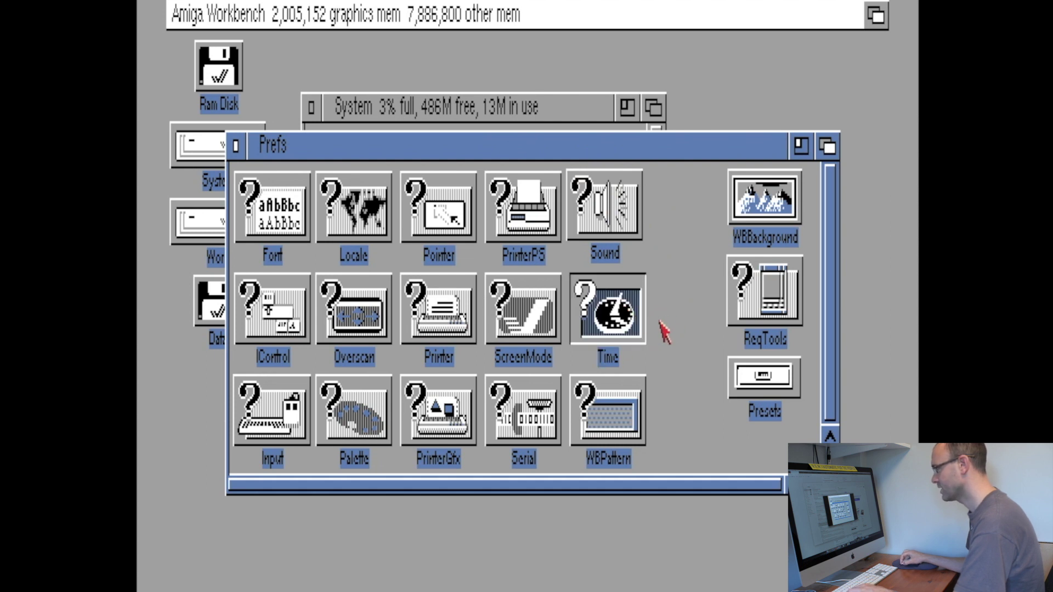
pyautogui.click(659, 324)
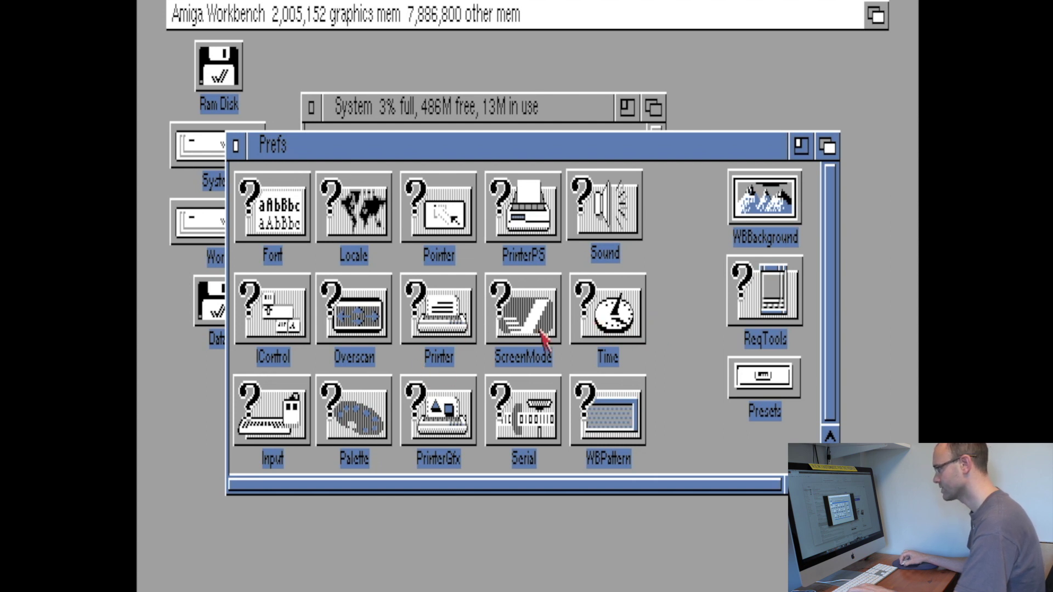
pyautogui.moveTo(679, 312); pyautogui.dragTo(362, 308)
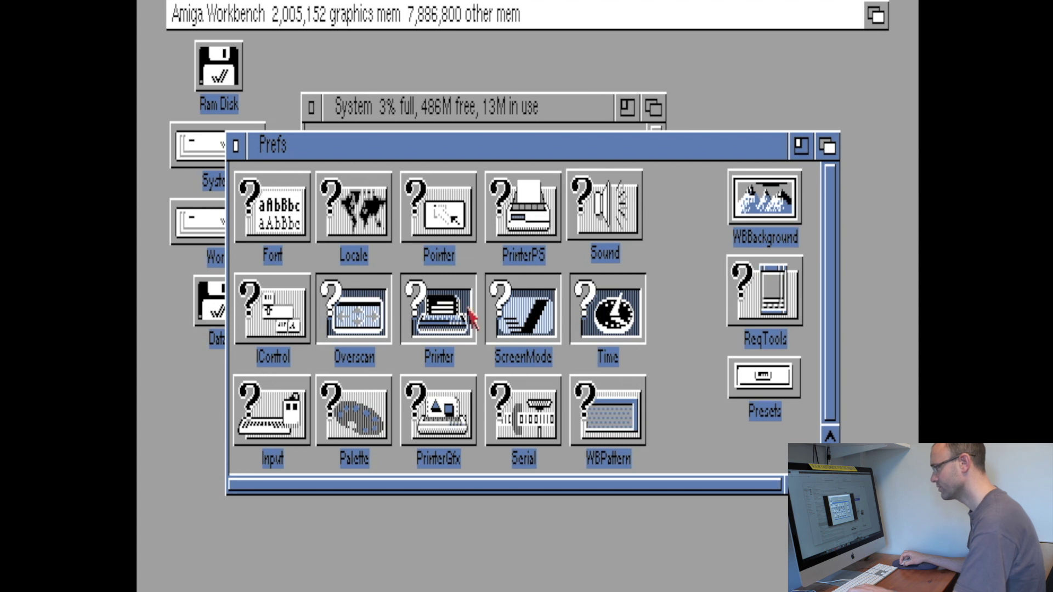
pyautogui.click(662, 315)
# Select the Time, Overscan, Serial and Pointer icons together, move them slightly as a group, and deselect them
pyautogui.click(615, 317)
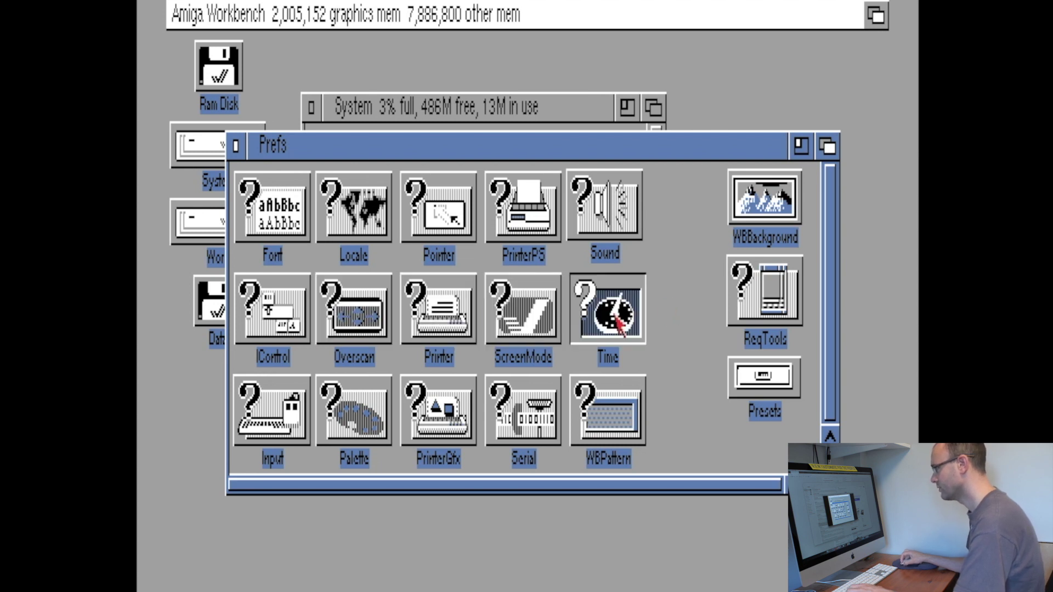
pyautogui.keyDown('shift'); pyautogui.click(378, 321); pyautogui.keyUp('shift')
pyautogui.keyDown('shift'); pyautogui.click(543, 426); pyautogui.keyUp('shift')
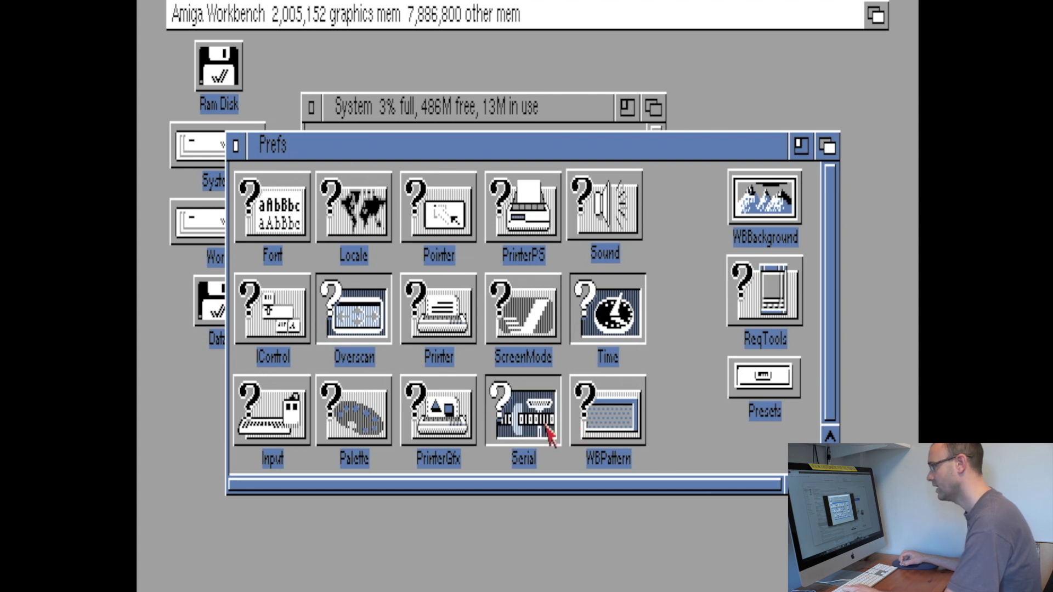
pyautogui.keyDown('shift'); pyautogui.click(463, 233); pyautogui.keyUp('shift')
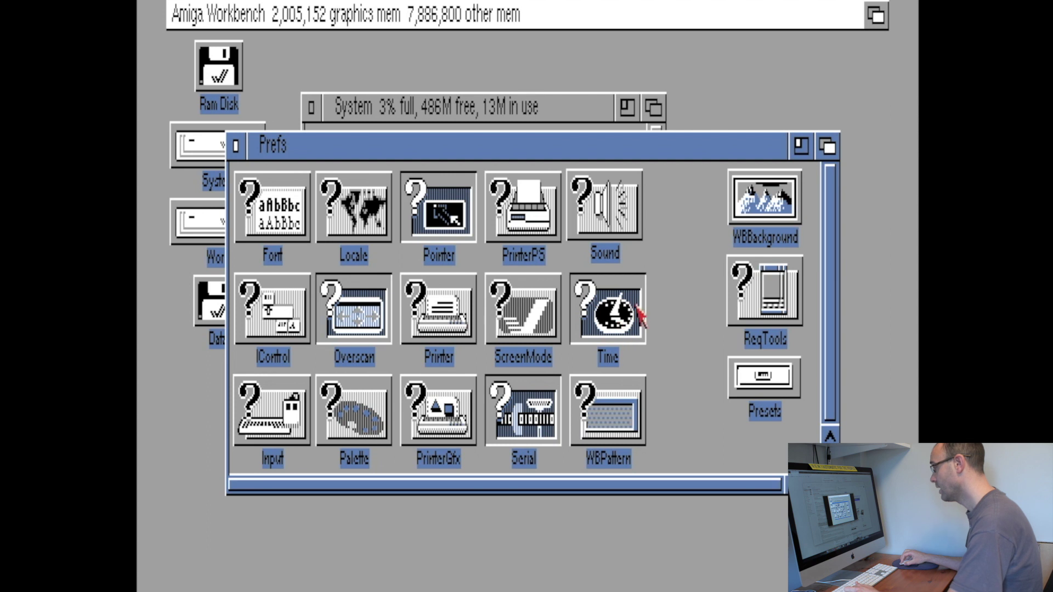
pyautogui.moveTo(631, 321)
pyautogui.mouseDown()
pyautogui.moveTo(666, 307)
pyautogui.moveTo(682, 282)
pyautogui.moveTo(595, 336)
pyautogui.moveTo(618, 353)
pyautogui.moveTo(633, 328)
pyautogui.moveTo(625, 318)
pyautogui.mouseUp()
pyautogui.click(677, 278)
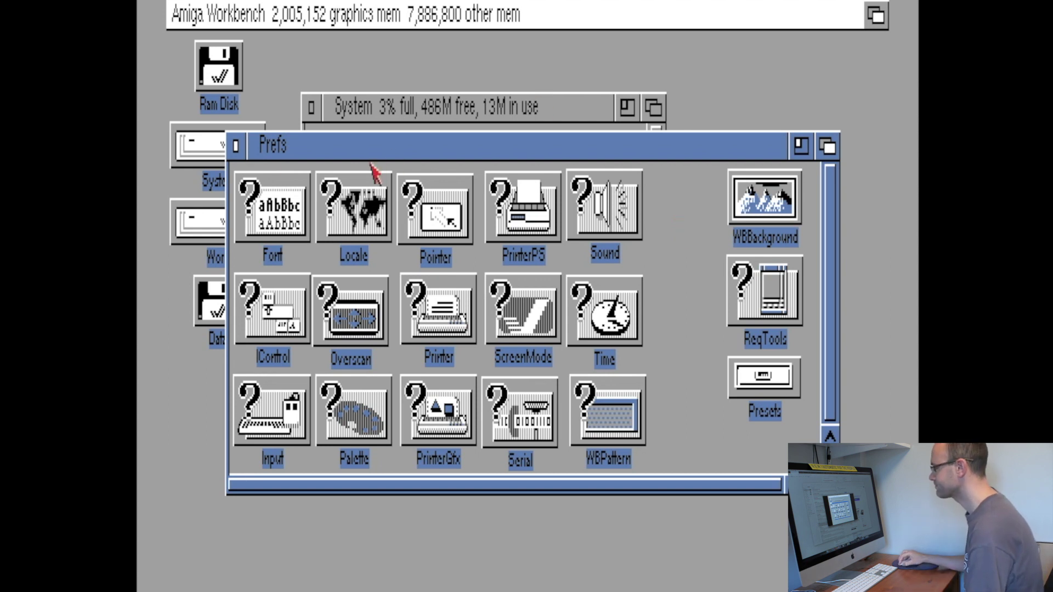
# Move the Prefs window aside and open the Elfmania drawer in the E drawer of the Work disk's Games drawer
pyautogui.moveTo(274, 150); pyautogui.dragTo(322, 213)
pyautogui.doubleClick(225, 216)
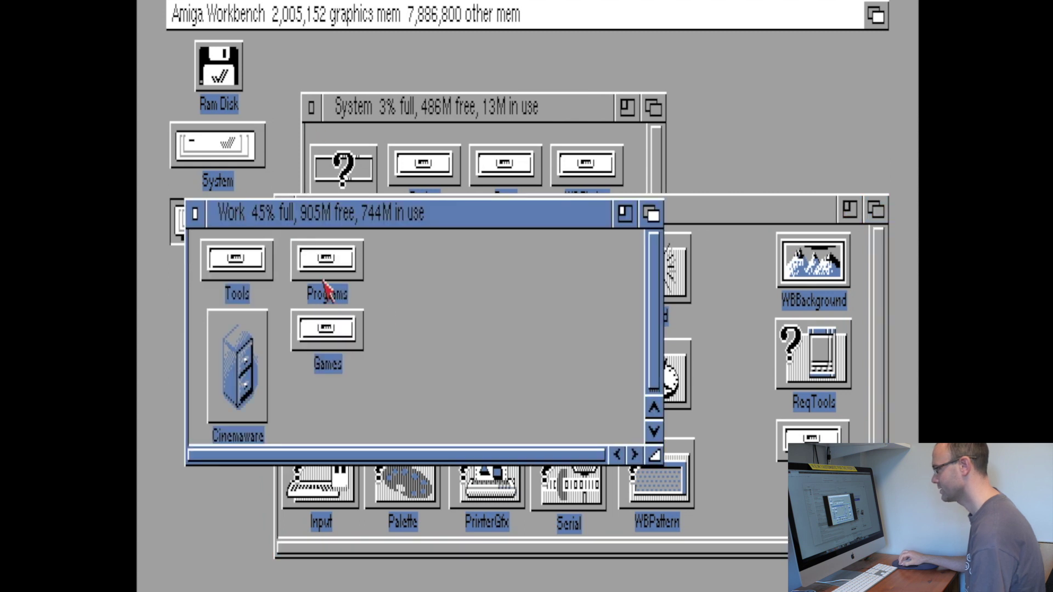
pyautogui.doubleClick(307, 332)
pyautogui.doubleClick(310, 293)
pyautogui.doubleClick(235, 328)
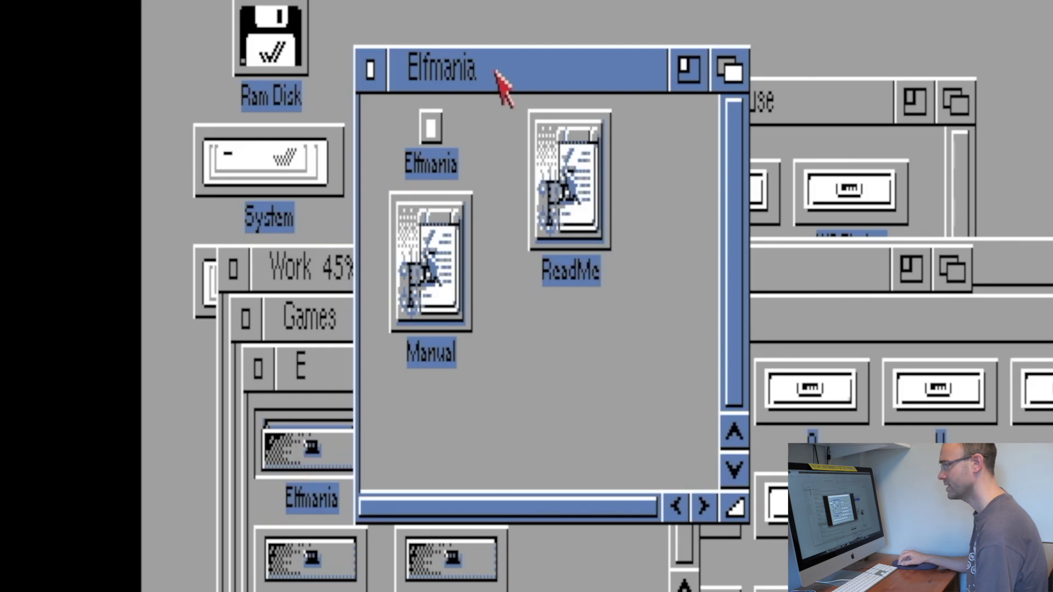
# Select and deselect the small square Elfmania program icon repeatedly to show its selected look
pyautogui.click(440, 128)
pyautogui.click(469, 125)
pyautogui.click(422, 125)
pyautogui.click(454, 125)
pyautogui.click(436, 129)
pyautogui.click(475, 132)
pyautogui.click(437, 129)
pyautogui.click(482, 132)
pyautogui.click(437, 129)
pyautogui.click(475, 133)
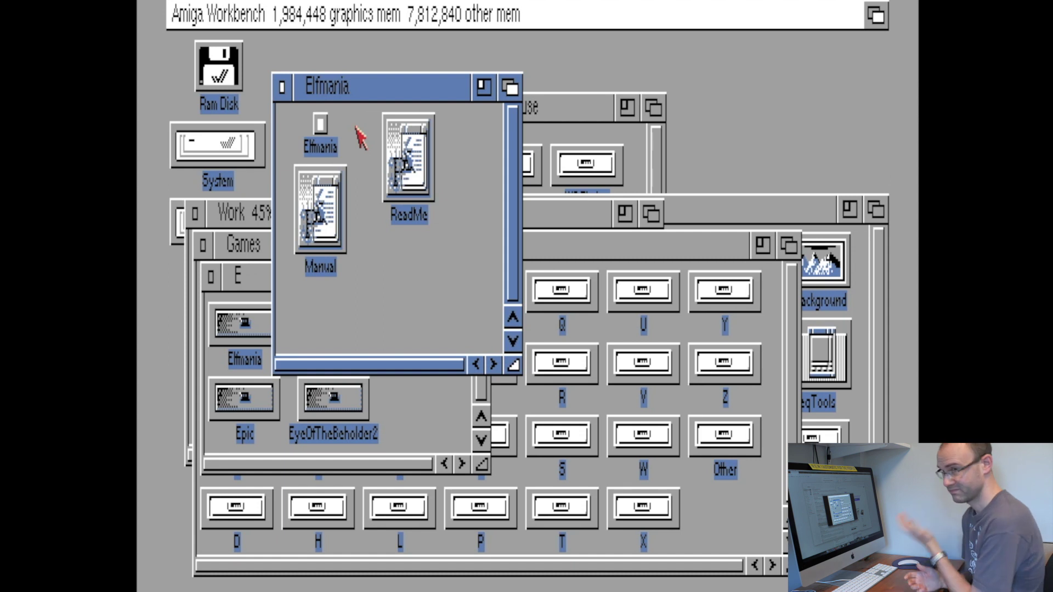
# Move the Elfmania window down over the Games window, and close the Elfmania and E windows
pyautogui.moveTo(324, 101); pyautogui.dragTo(265, 263)
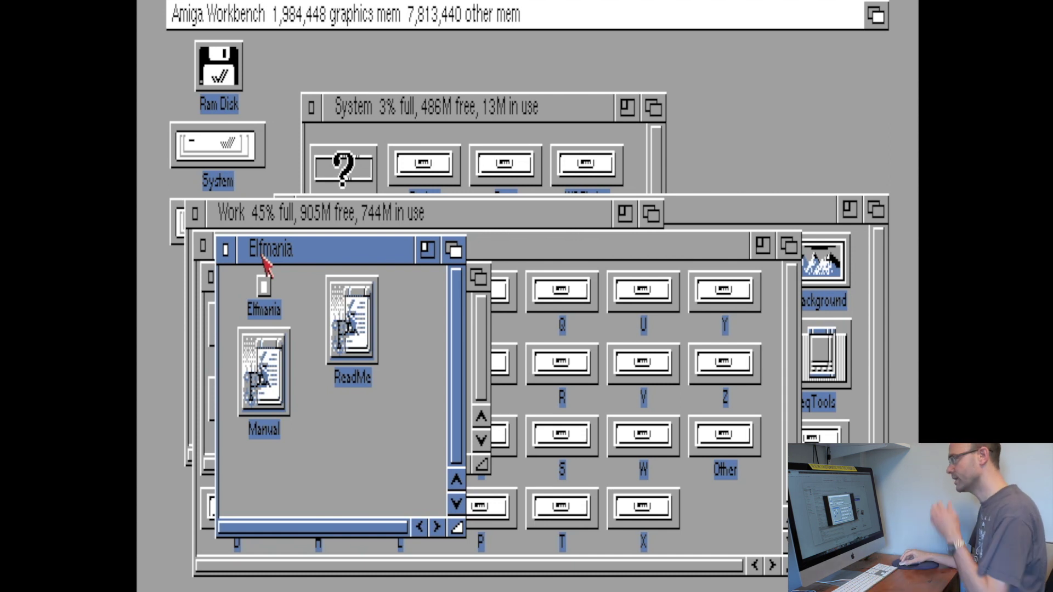
pyautogui.click(225, 249)
pyautogui.click(210, 277)
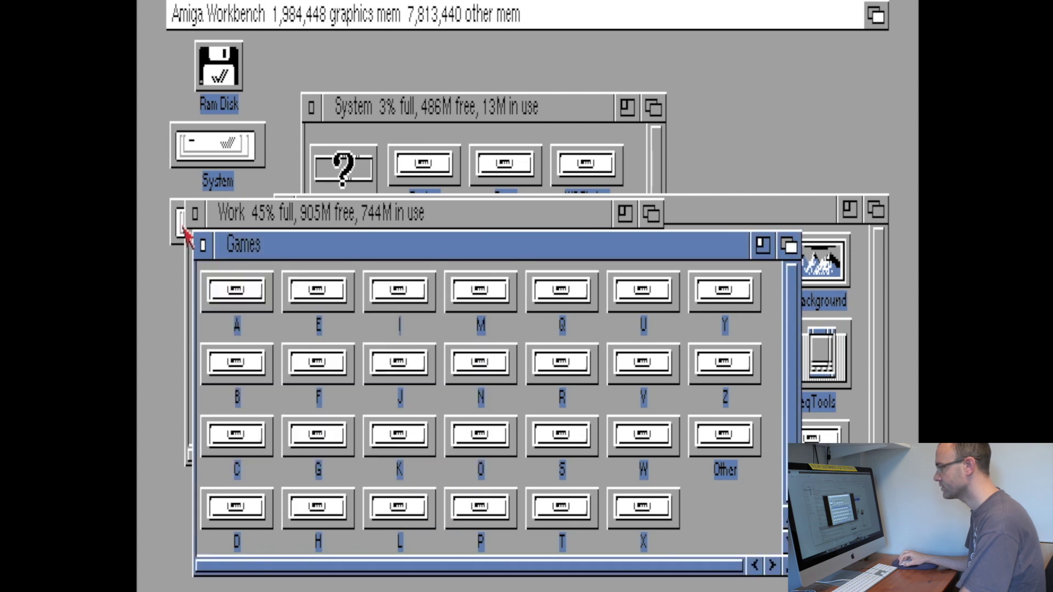
# Close the Games, Work, Prefs and System windows to clear the desktop
pyautogui.click(202, 245)
pyautogui.click(195, 213)
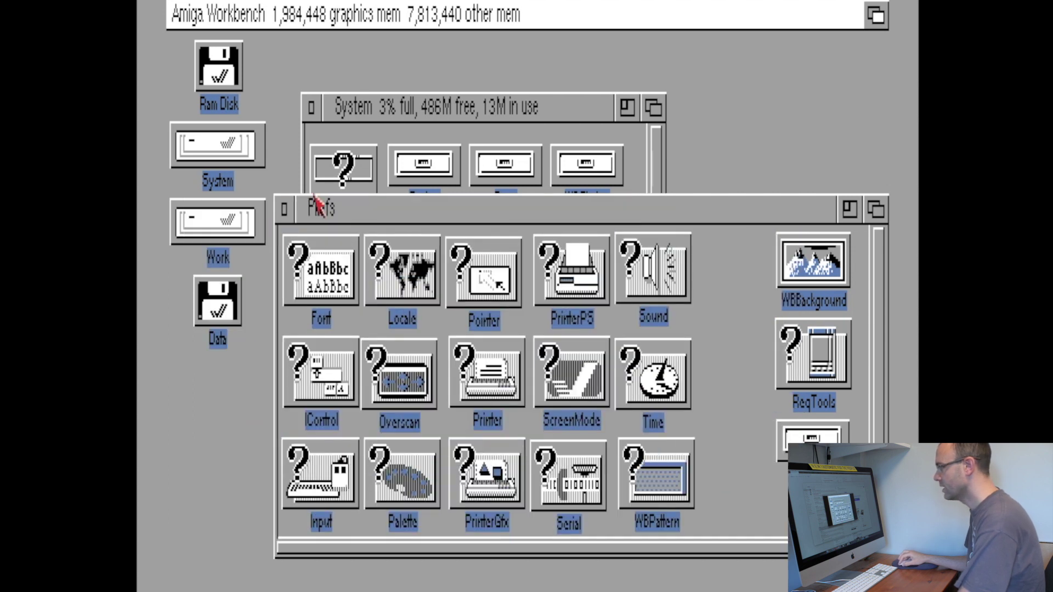
pyautogui.click(282, 207)
pyautogui.click(311, 107)
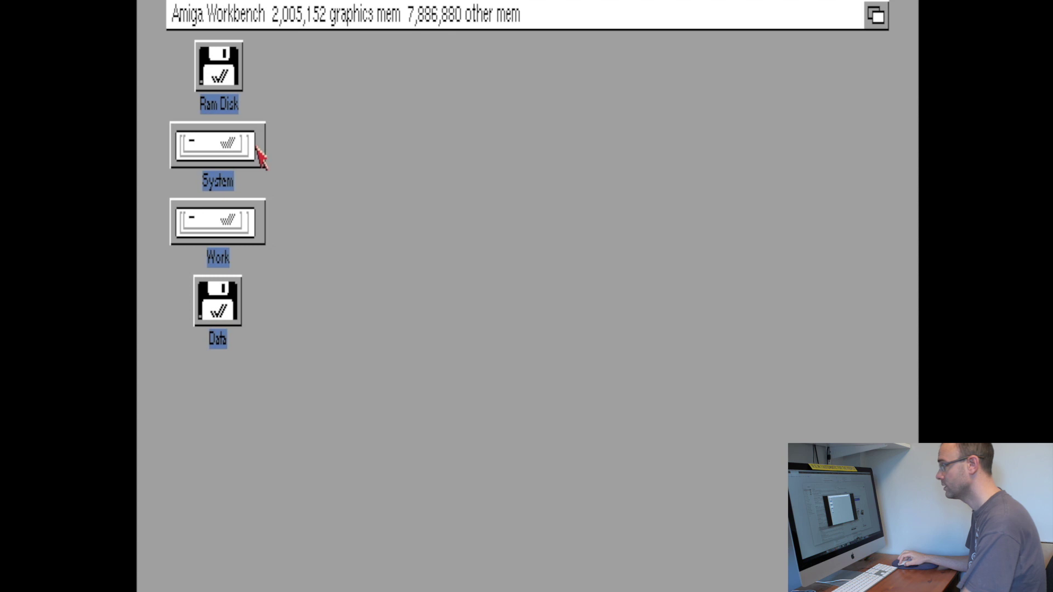
# Open the System and Data disks, open Data's Docs drawer, and move the Docs window down clear of the others
pyautogui.doubleClick(257, 149)
pyautogui.doubleClick(211, 299)
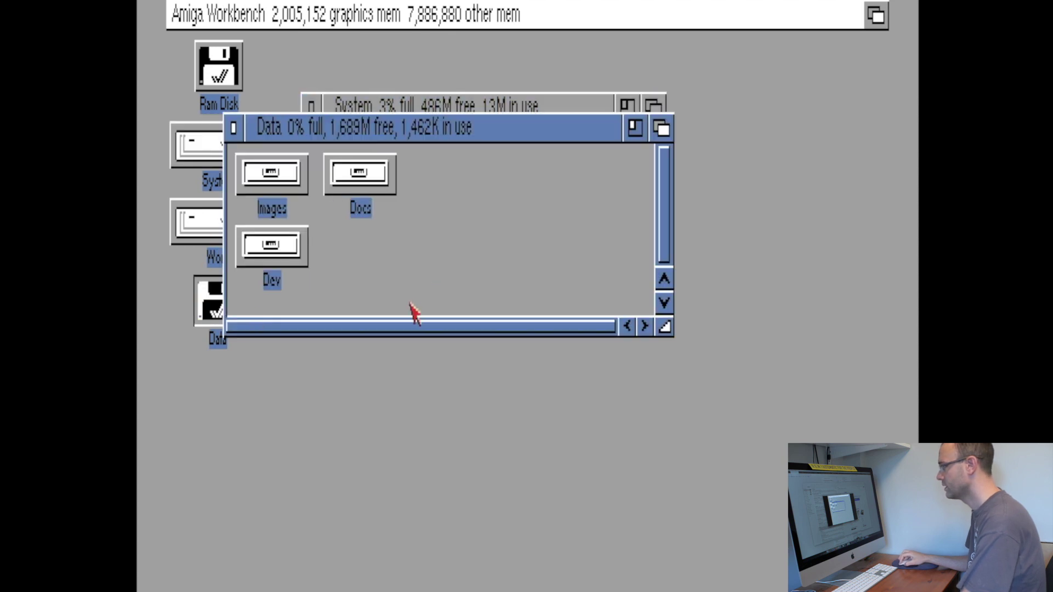
pyautogui.doubleClick(361, 172)
pyautogui.moveTo(319, 139); pyautogui.dragTo(410, 268)
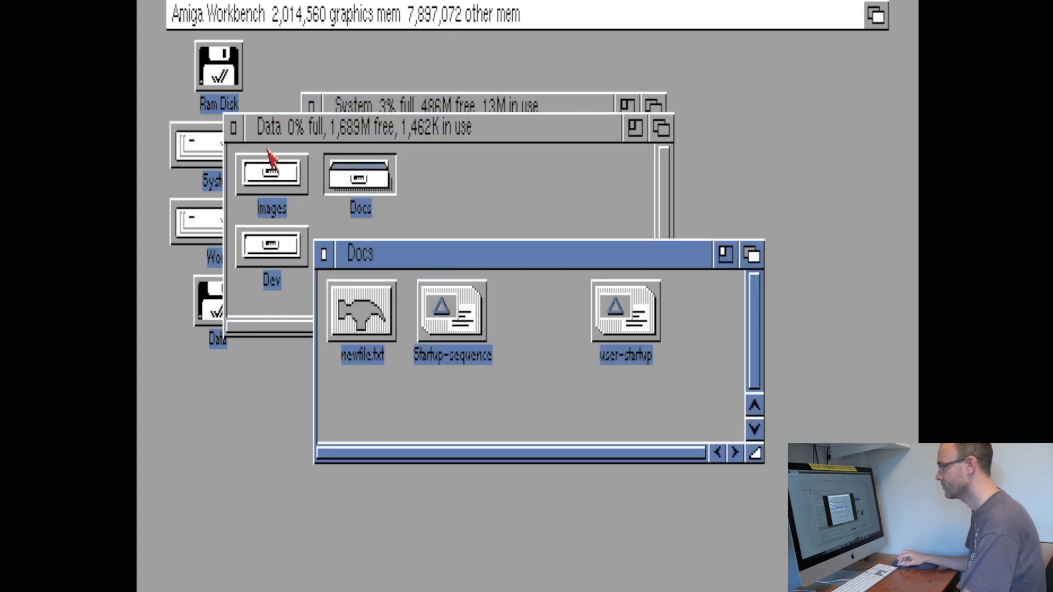
# Close the Data and System windows, leaving the Docs window open
pyautogui.click(233, 127)
pyautogui.click(311, 108)
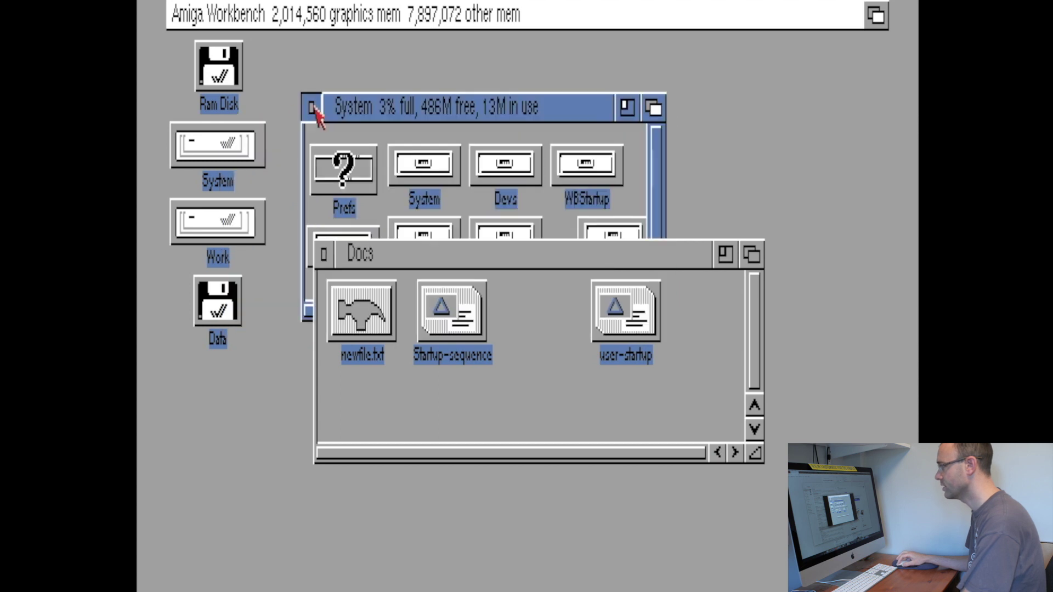
pyautogui.click(312, 108)
# Copy newfile.txt from the Docs drawer to the Ram Disk and open the Ram Disk
pyautogui.moveTo(348, 310); pyautogui.dragTo(217, 68)
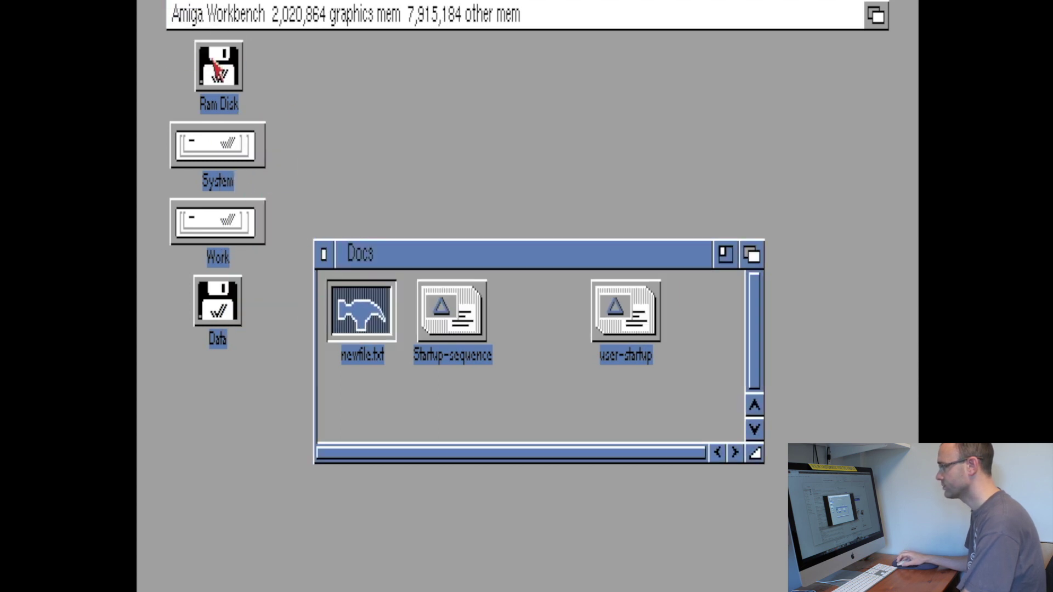
pyautogui.doubleClick(228, 77)
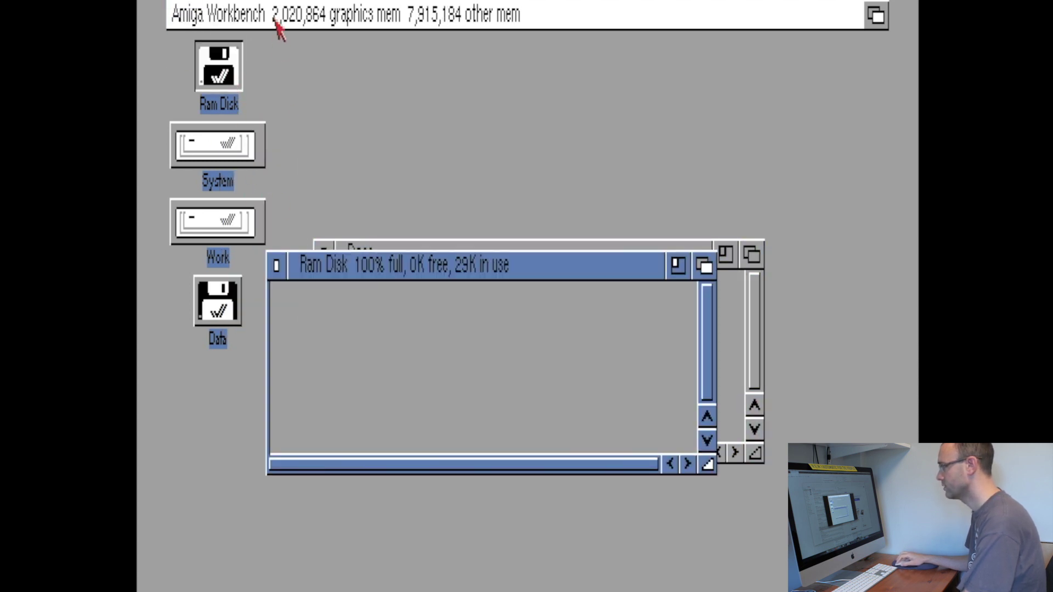
pyautogui.click(327, 70)
# Show all files in the Ram Disk window and move the window up above Docs
pyautogui.click(357, 320)
pyautogui.rightClick(305, 14)
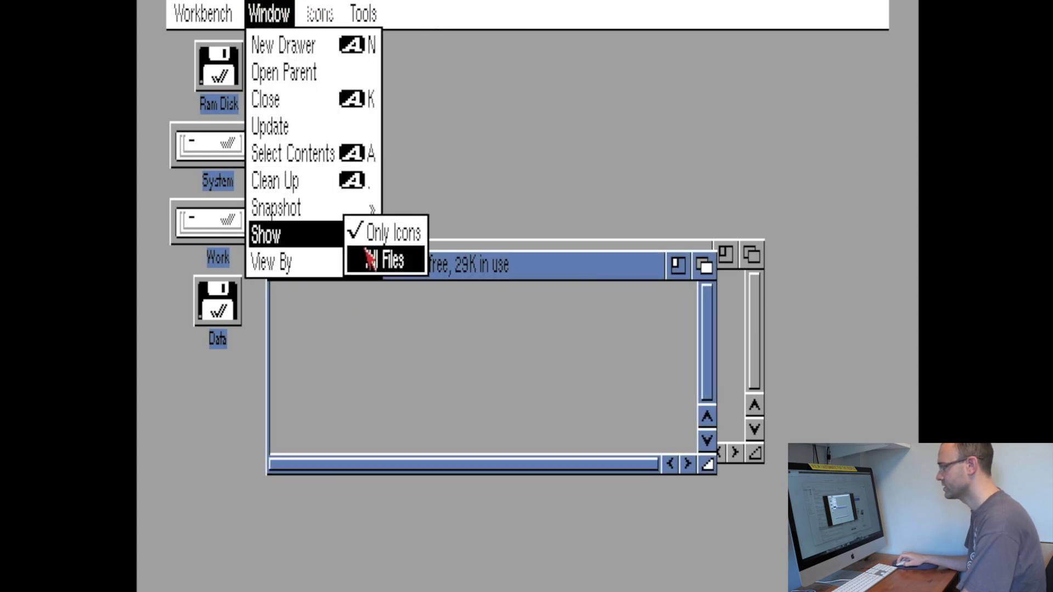
pyautogui.moveTo(376, 265); pyautogui.dragTo(464, 34)
# Select newfile.txt on the Ram Disk, open the T drawer to view its contents, and close it again
pyautogui.click(489, 107)
pyautogui.moveTo(490, 107); pyautogui.dragTo(581, 101)
pyautogui.doubleClick(581, 106)
pyautogui.moveTo(282, 186); pyautogui.dragTo(493, 90)
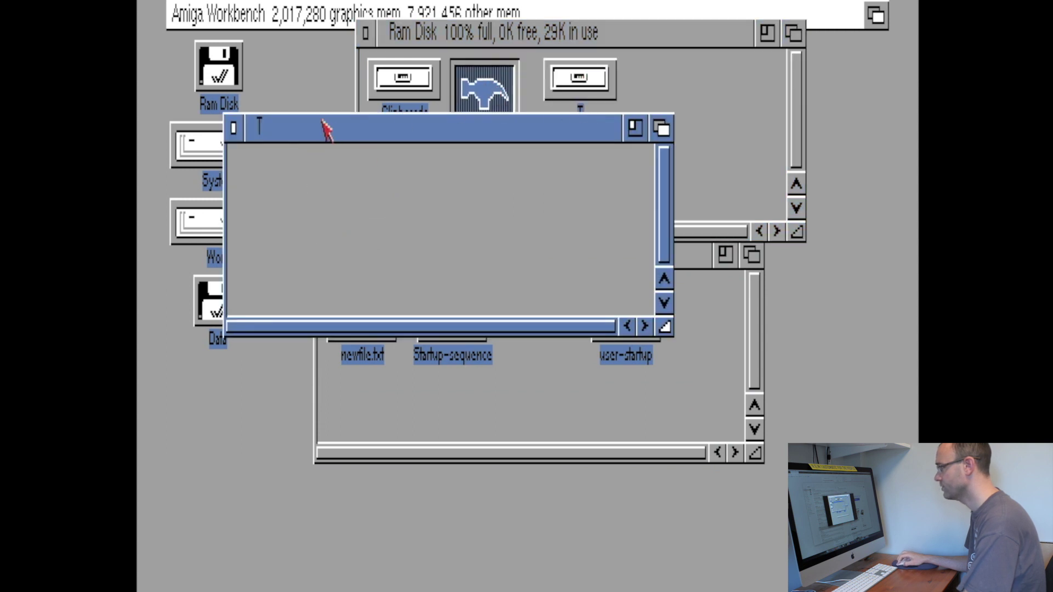
pyautogui.click(233, 132)
# Move the Docs window just below the Ram Disk window and make the Ram Disk window active
pyautogui.click(591, 267)
pyautogui.moveTo(590, 264); pyautogui.dragTo(626, 289)
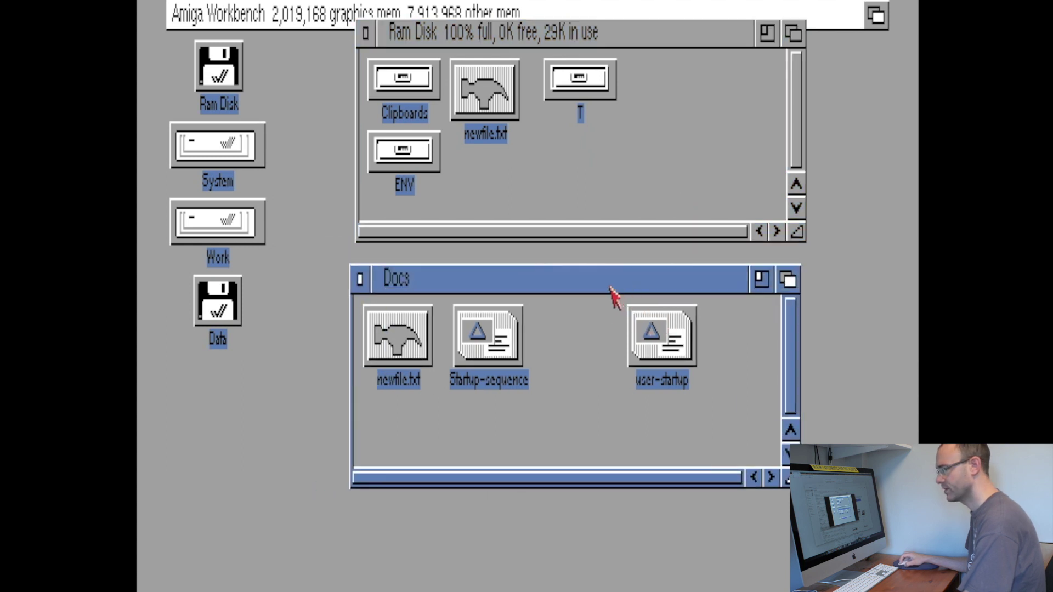
pyautogui.click(620, 185)
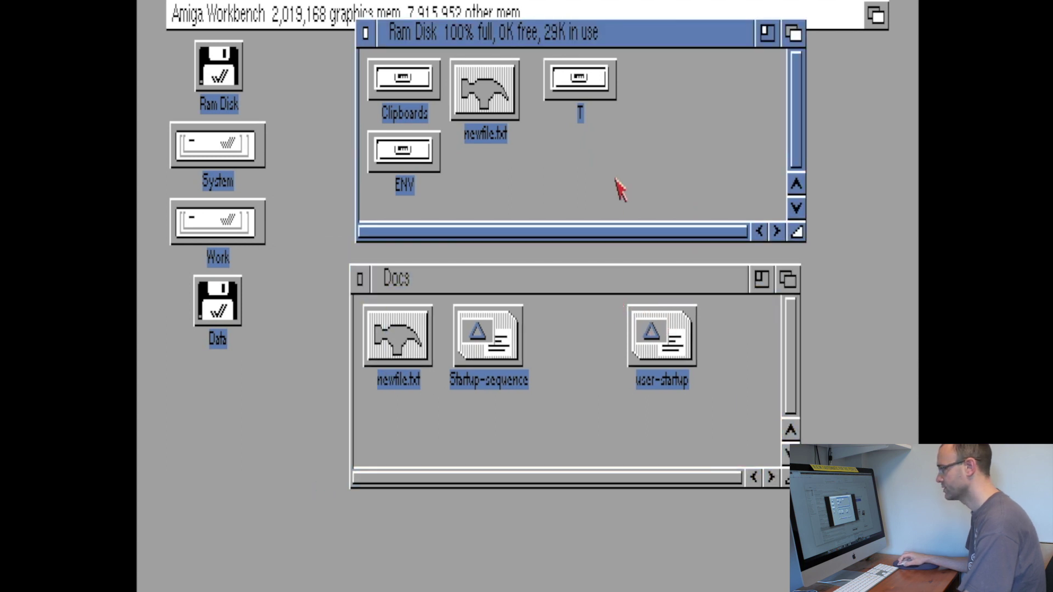
# View the icon information for the Ram Disk's newfile.txt, move the information window slightly, and close it
pyautogui.click(491, 104)
pyautogui.rightClick(304, 14)
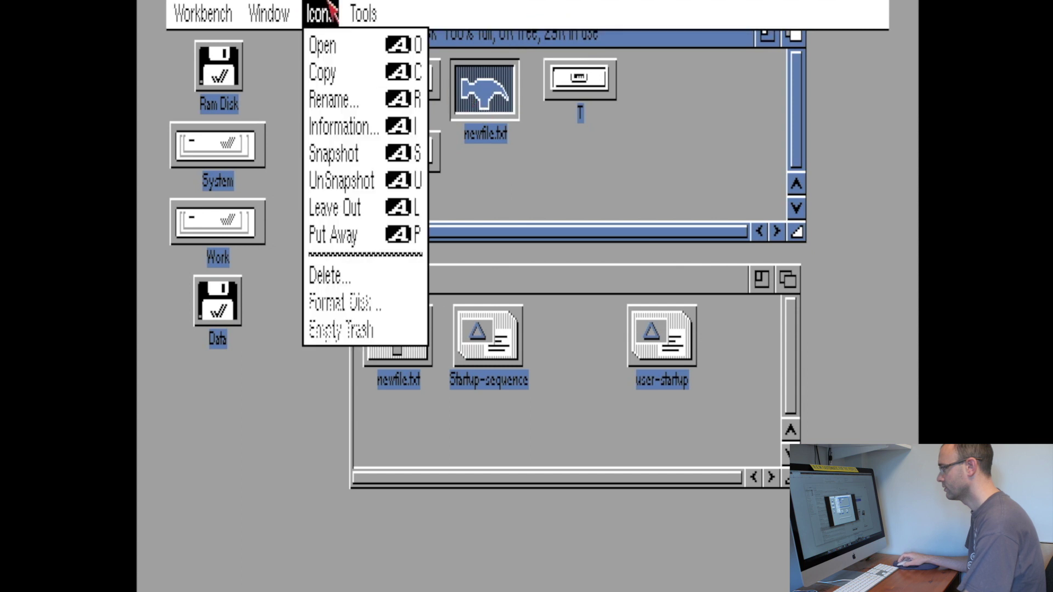
pyautogui.rightClick(327, 126)
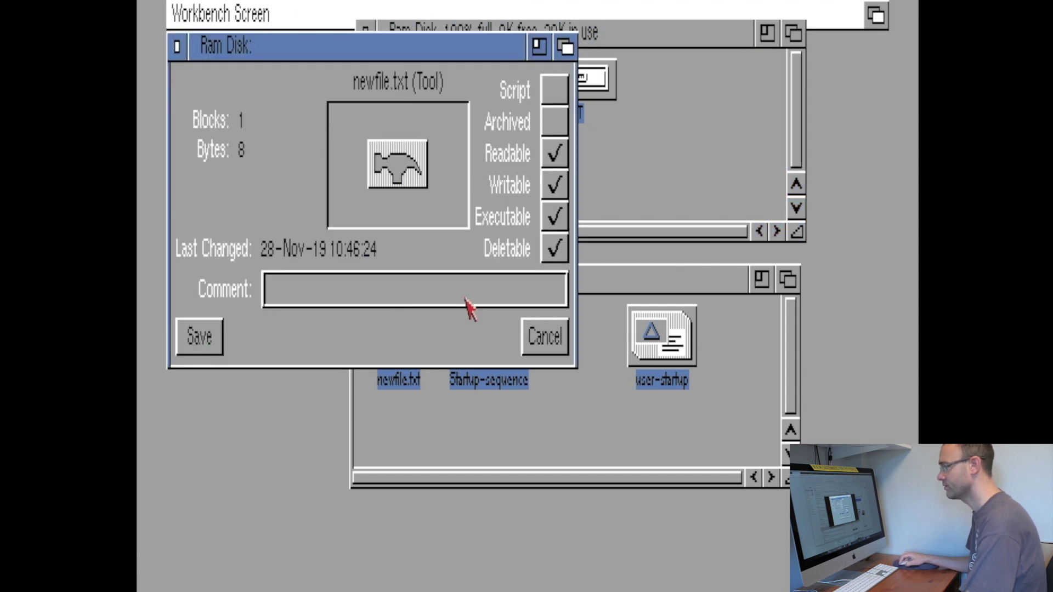
pyautogui.moveTo(213, 46); pyautogui.dragTo(217, 77)
pyautogui.click(177, 77)
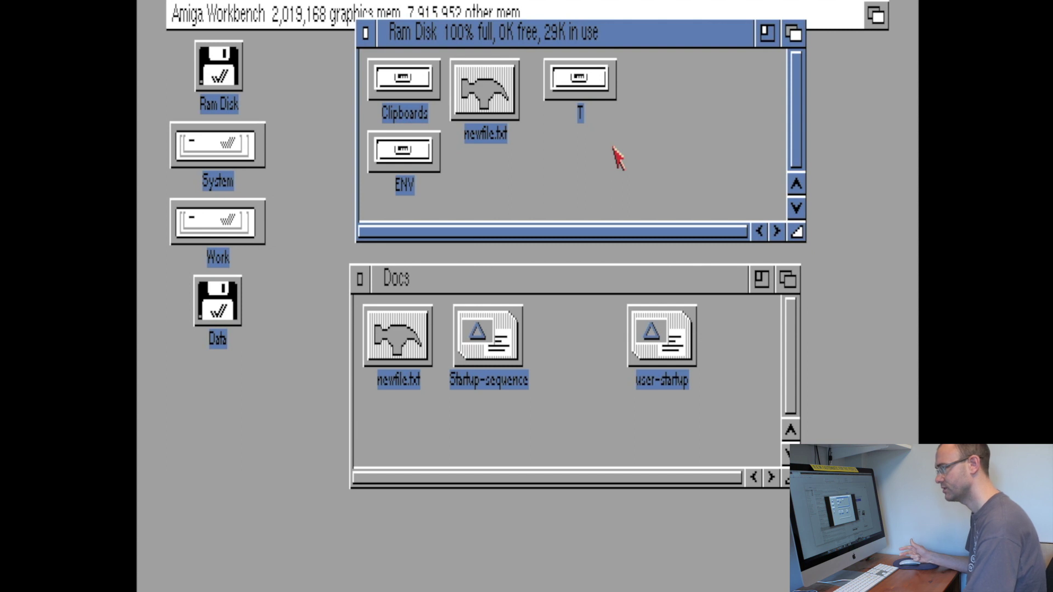
# Close the Ram Disk and Docs windows
pyautogui.click(365, 32)
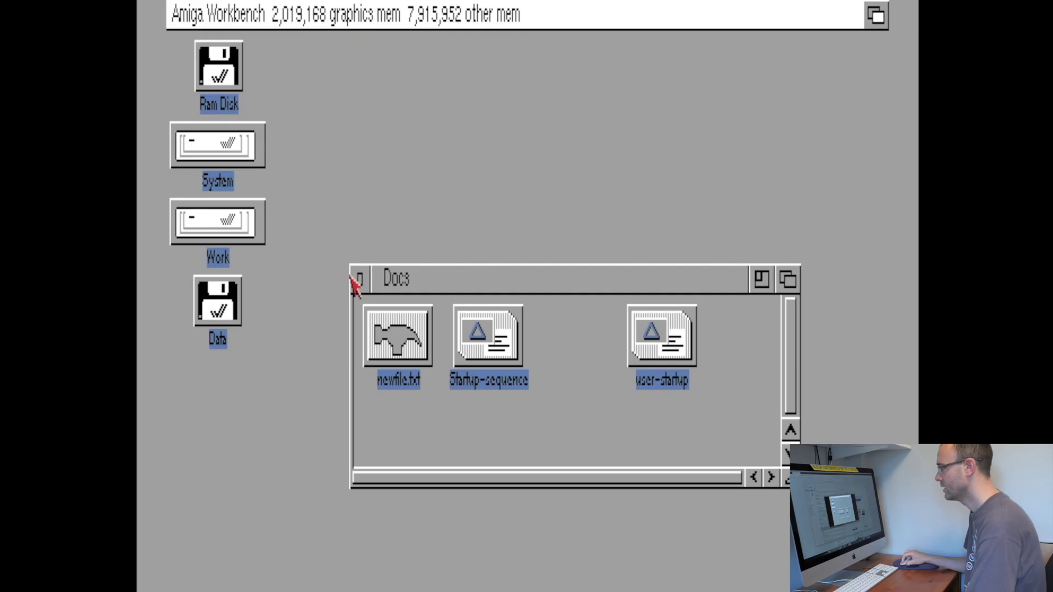
pyautogui.click(354, 275)
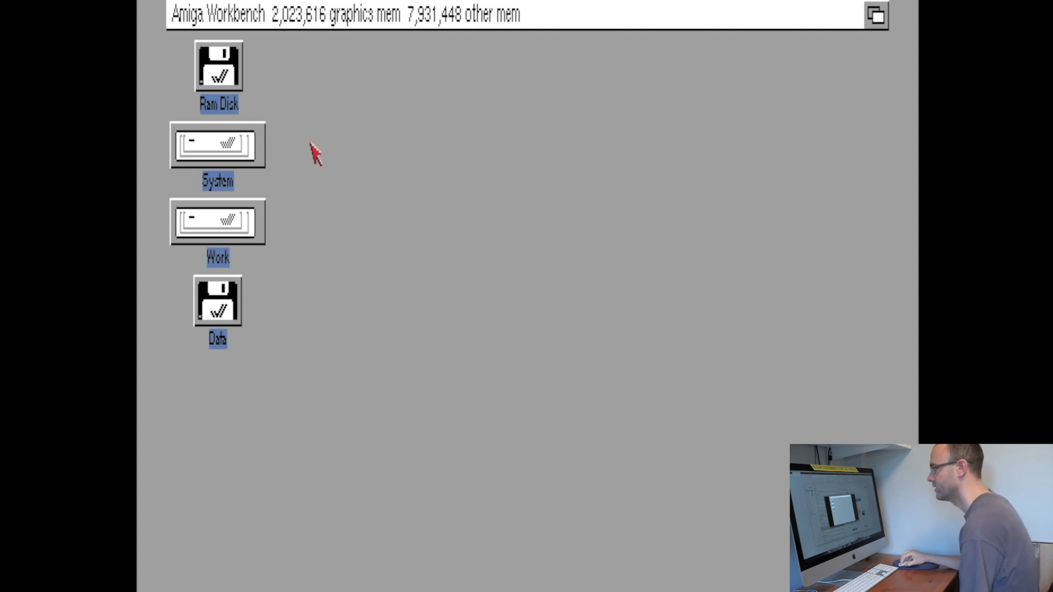
# Open the Pointer preferences from the Prefs drawer on the System disk
pyautogui.doubleClick(243, 140)
pyautogui.doubleClick(346, 171)
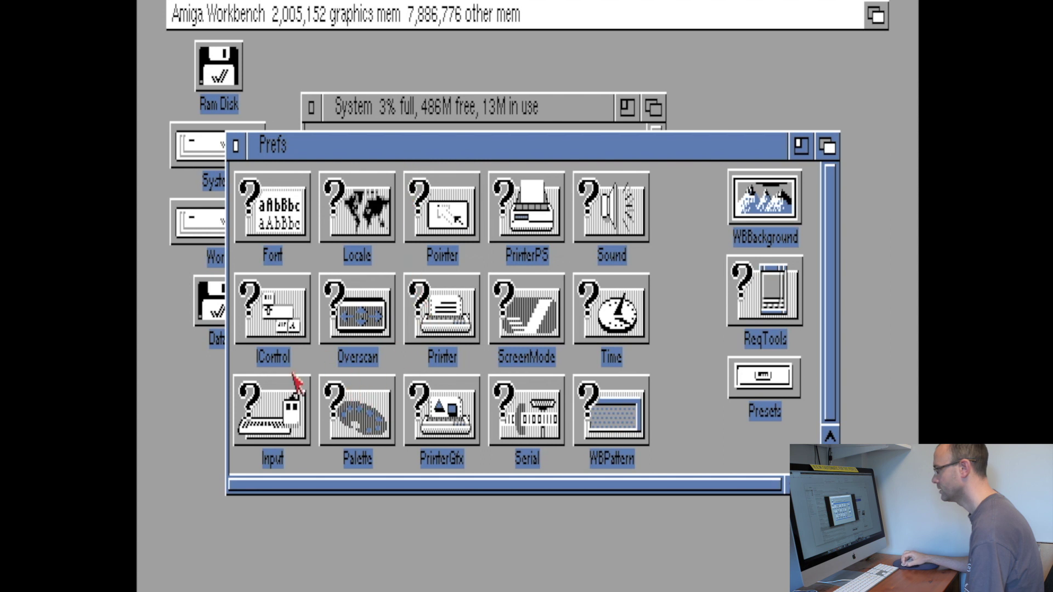
pyautogui.doubleClick(431, 222)
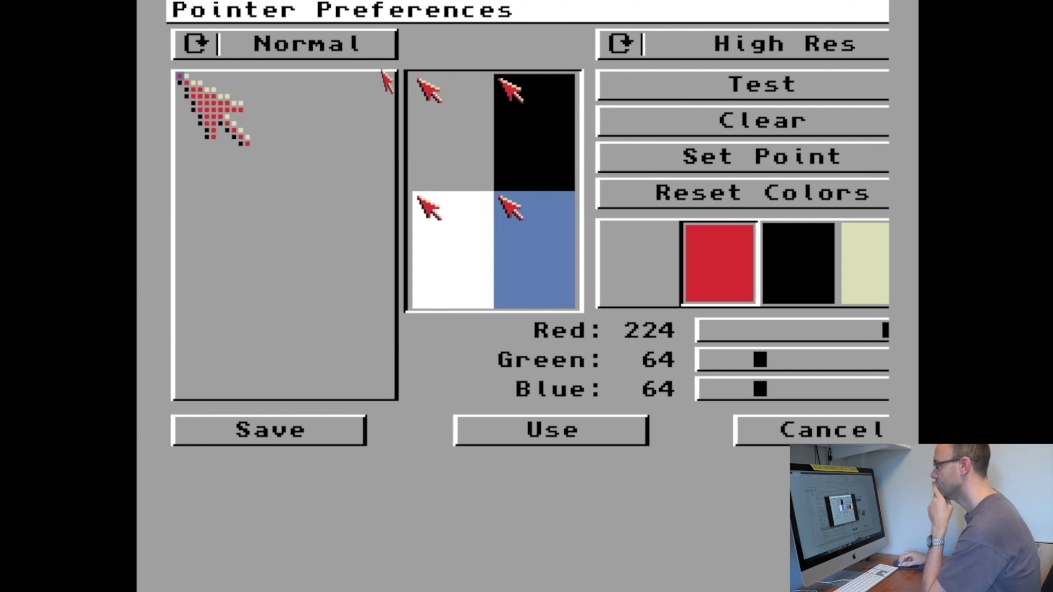
# Switch the pointer editor between the Normal and Busy pointer images, ending on Busy
pyautogui.click(194, 44)
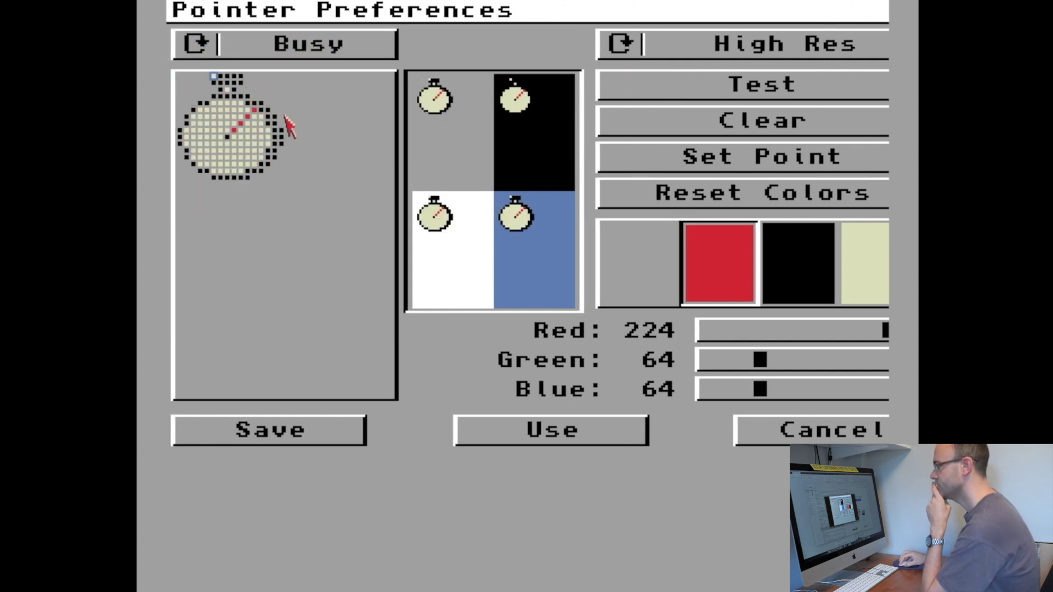
pyautogui.click(213, 47)
pyautogui.click(214, 48)
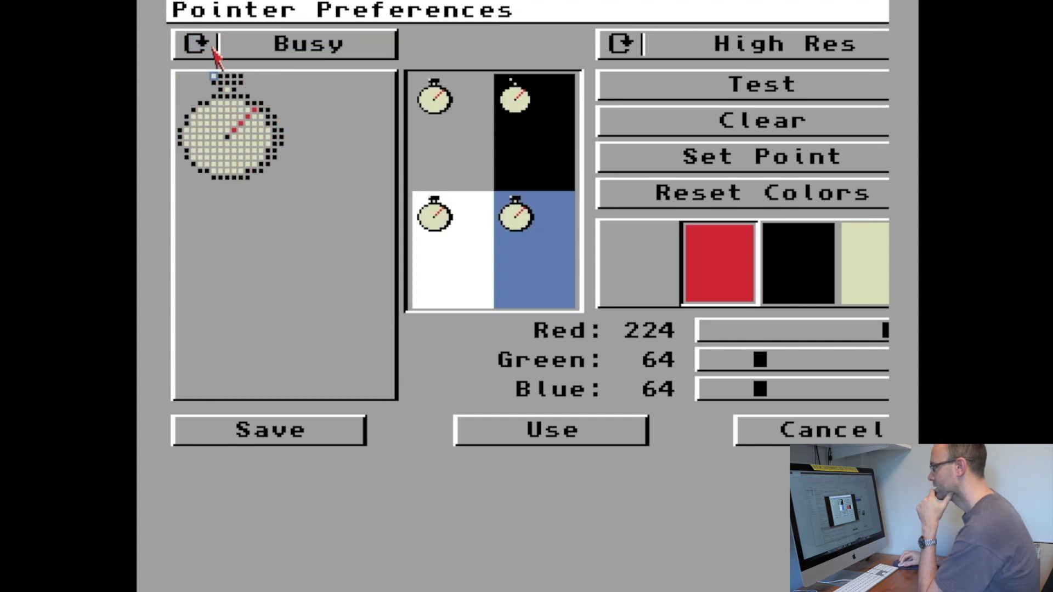
pyautogui.click(214, 48)
pyautogui.click(214, 48)
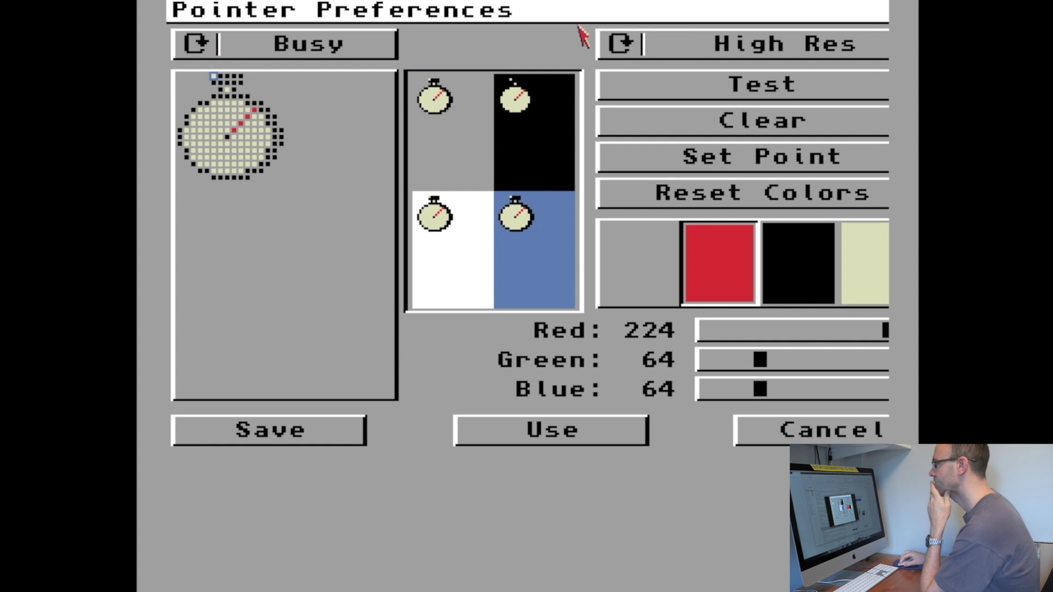
# View the Busy and Normal pointers in Low Res, return the Normal pointer to High Res, and use the settings
pyautogui.click(629, 50)
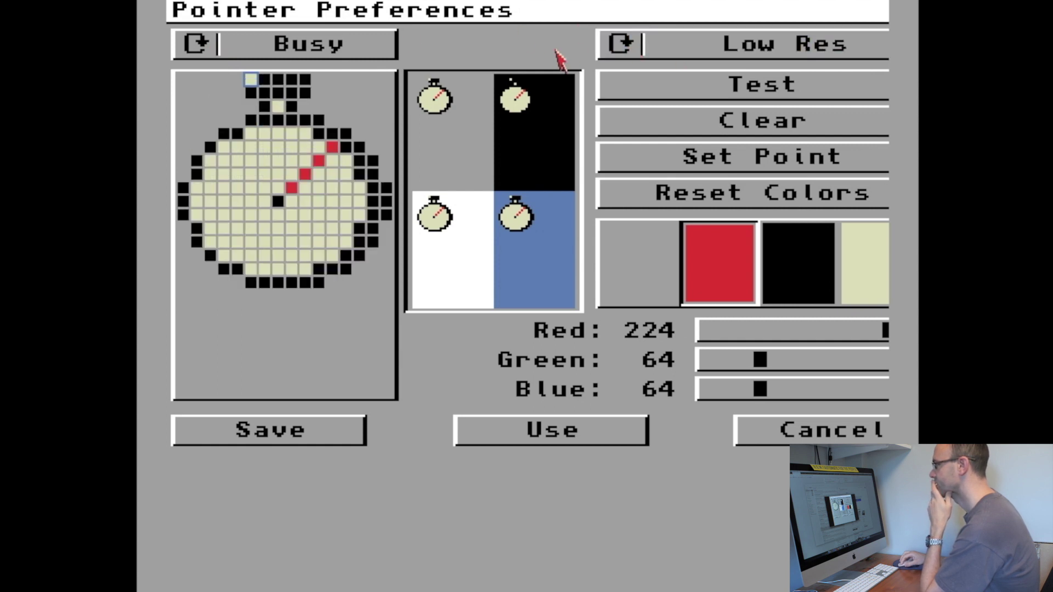
pyautogui.click(346, 51)
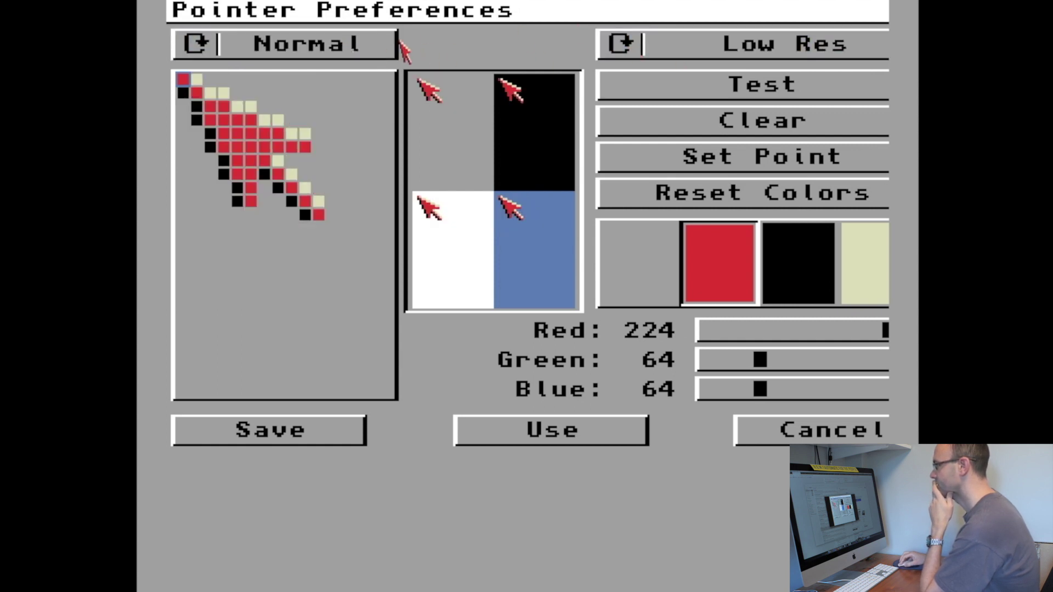
pyautogui.click(624, 48)
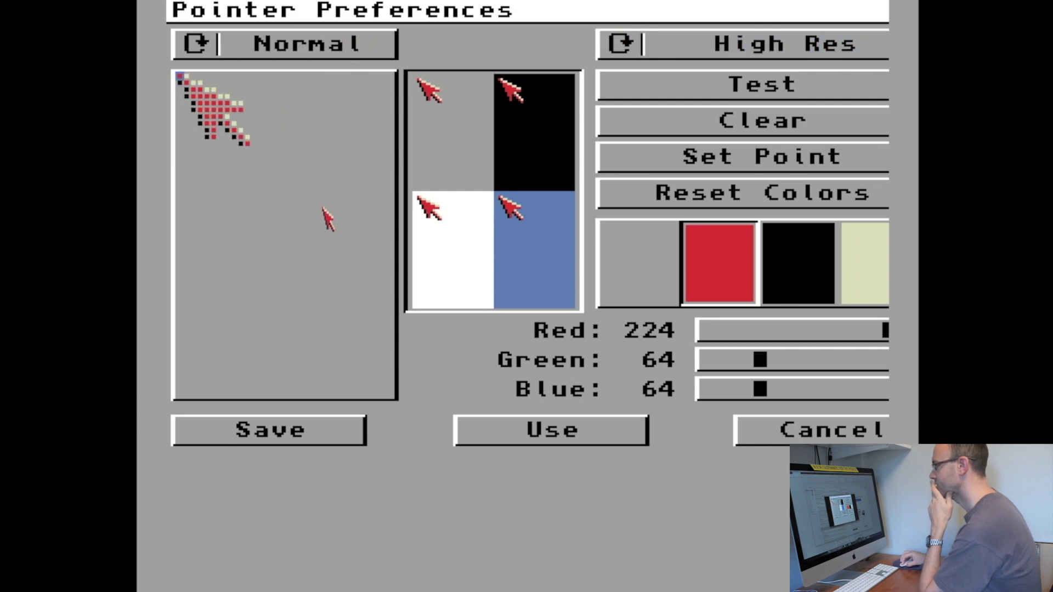
pyautogui.click(499, 437)
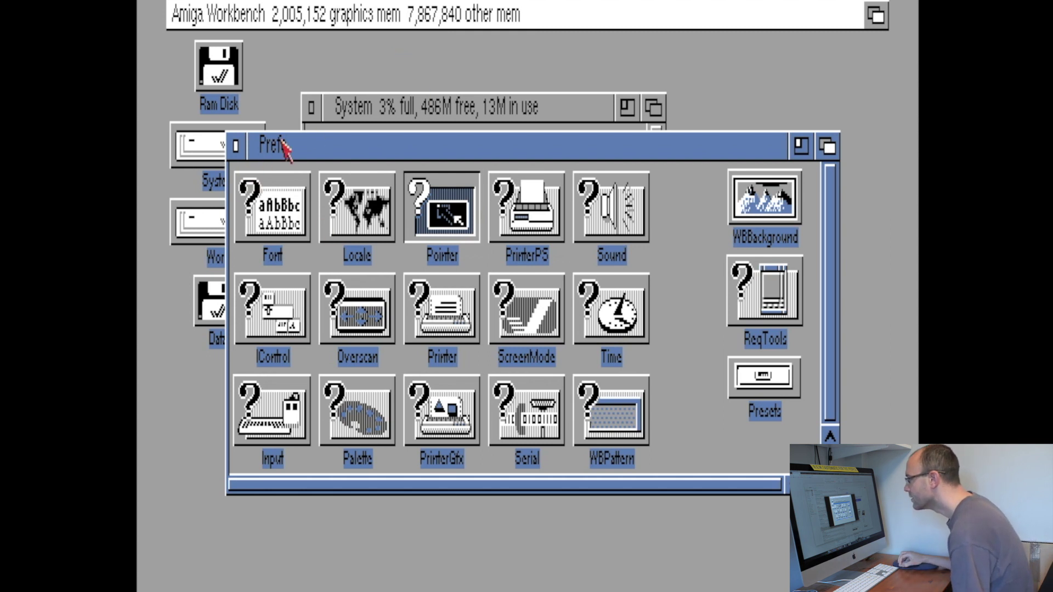
# Move the Prefs window slightly, and close the Prefs and System windows
pyautogui.moveTo(282, 146); pyautogui.dragTo(305, 159)
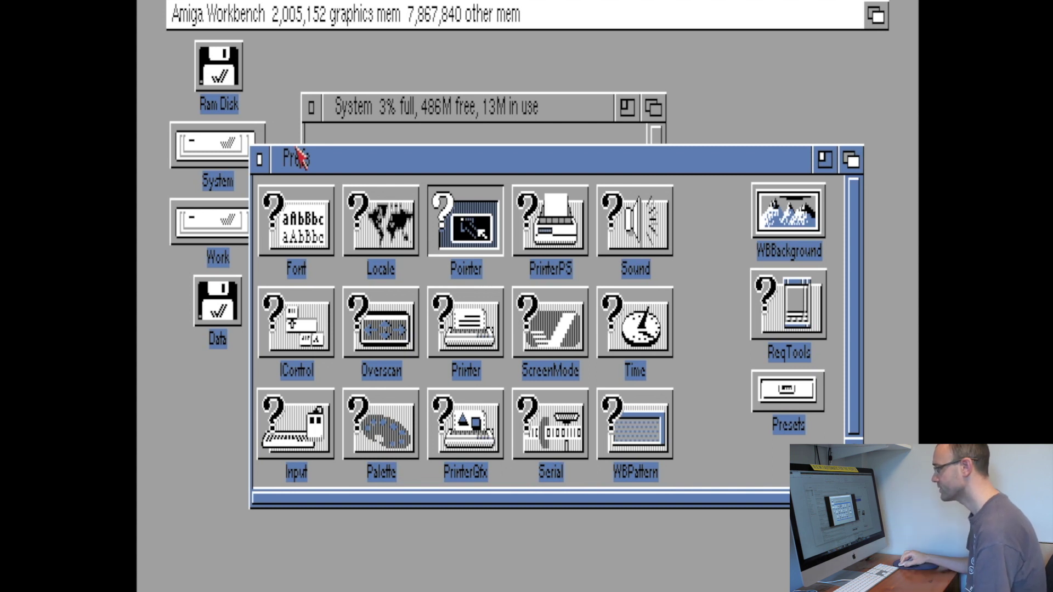
pyautogui.click(247, 157)
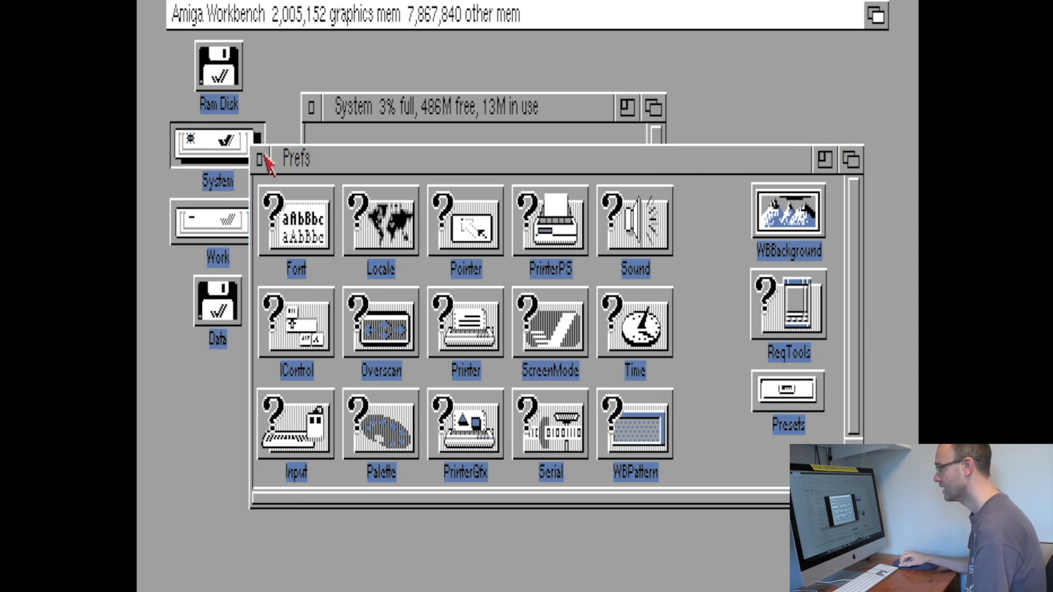
pyautogui.click(261, 160)
pyautogui.click(306, 146)
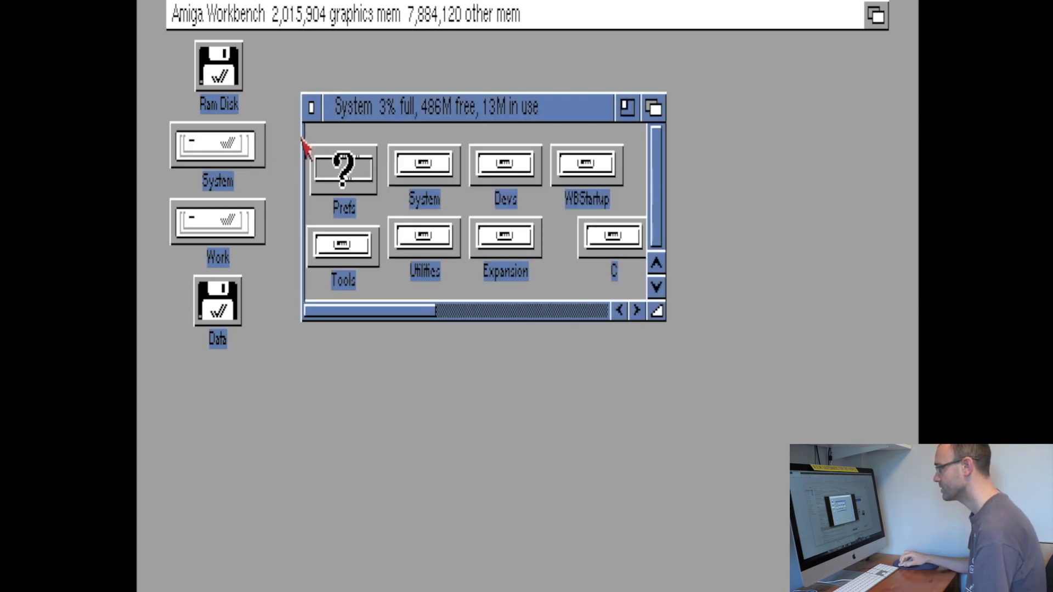
pyautogui.click(320, 110)
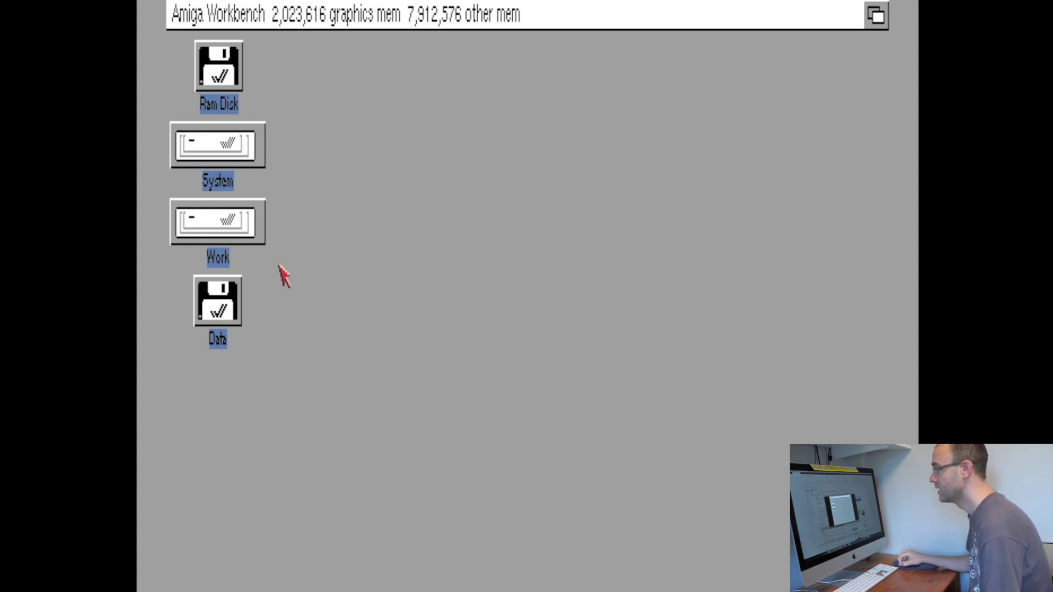
# Start Dpaint from the DPaintIV drawer in the Work disk's Programs drawer, accepting the Lo-Res 320x256 format with 32 colors
pyautogui.doubleClick(222, 218)
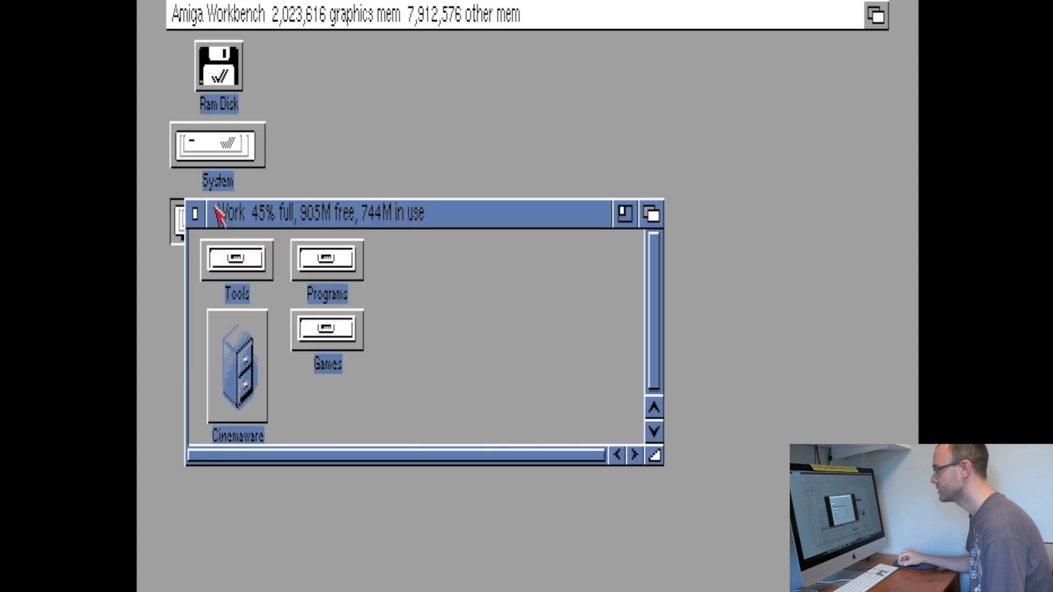
pyautogui.doubleClick(319, 277)
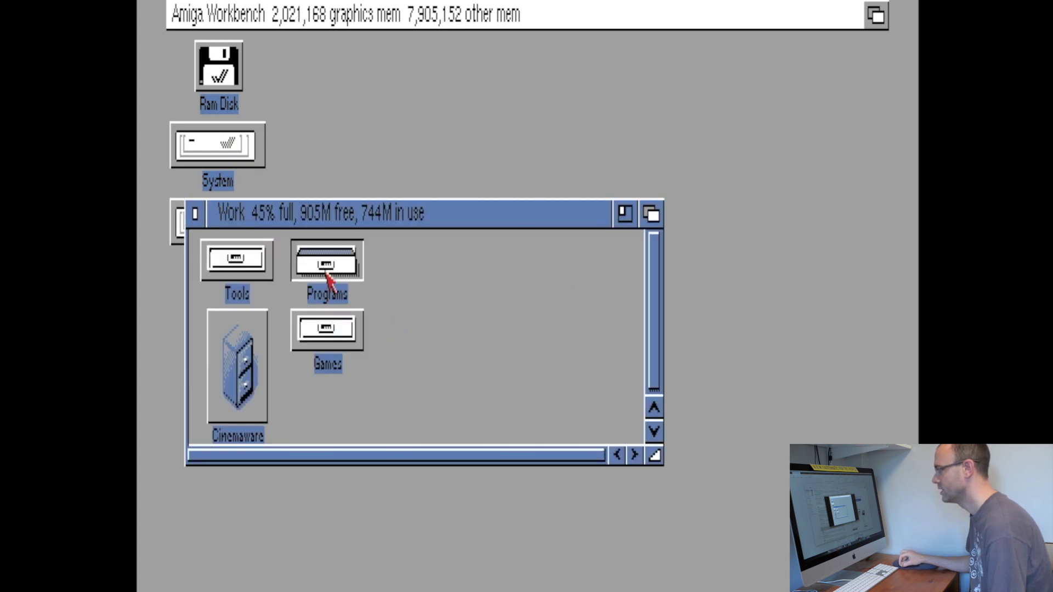
pyautogui.doubleClick(347, 308)
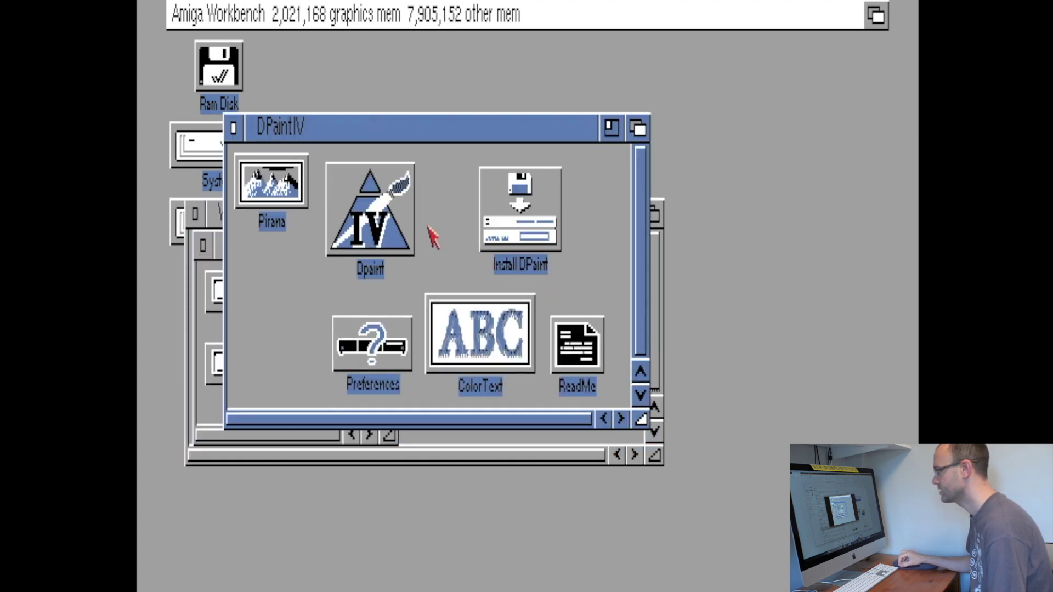
pyautogui.doubleClick(406, 236)
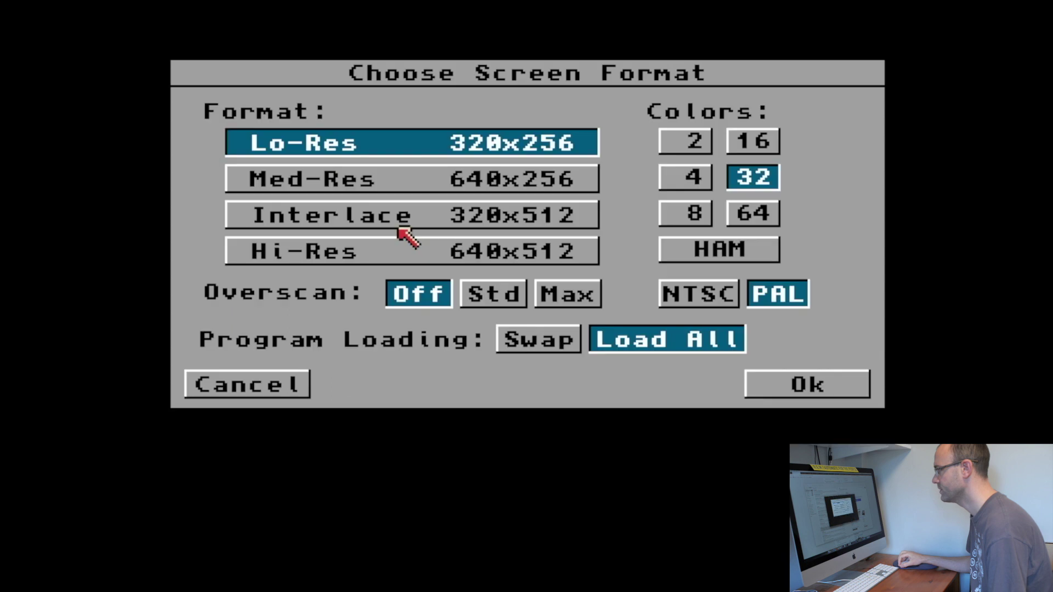
pyautogui.click(781, 388)
# Load the picture Hum_tiles.iff from the Images/Game drawer on ADH2: into DeluxePaint
pyautogui.moveTo(178, 8); pyautogui.dragTo(219, 44)
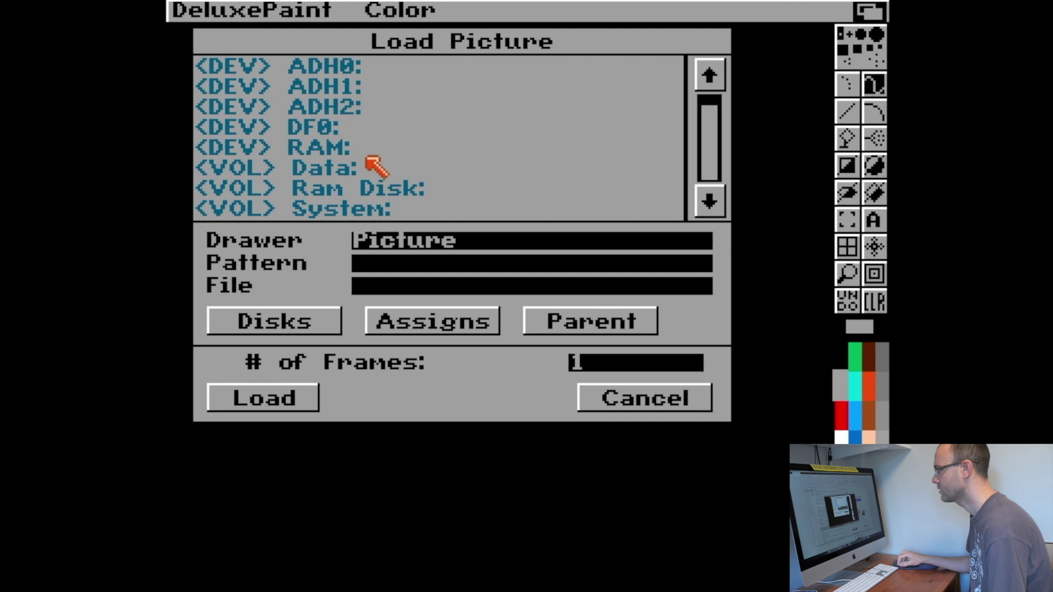
pyautogui.click(401, 108)
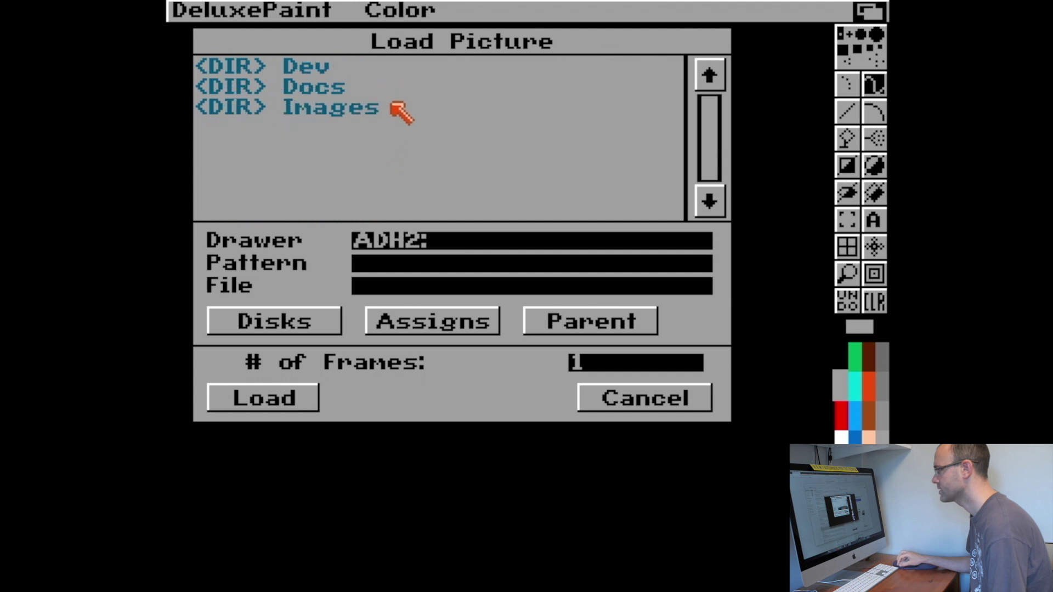
pyautogui.click(393, 105)
pyautogui.click(414, 70)
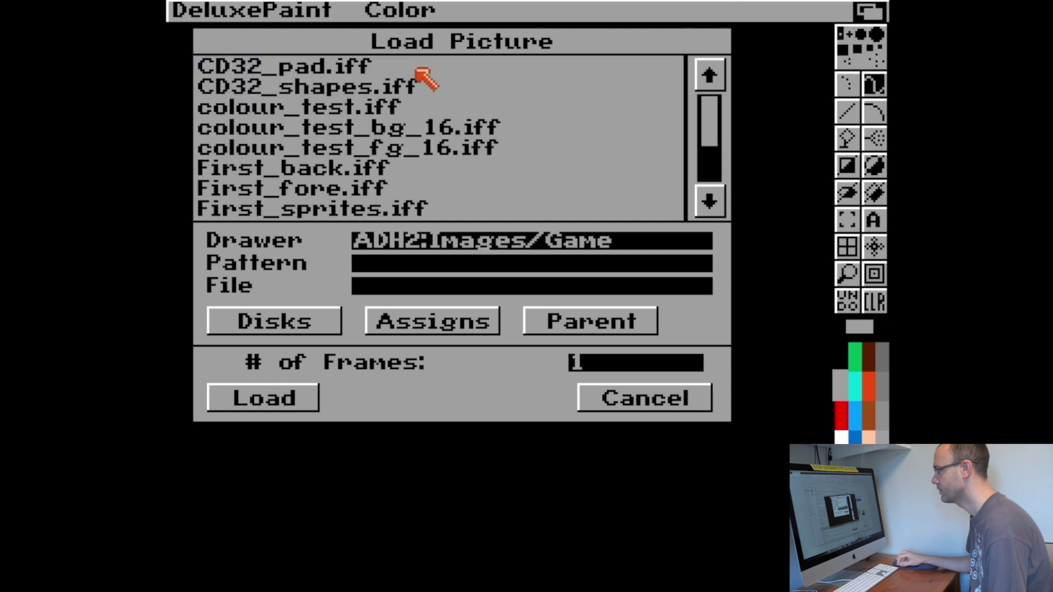
pyautogui.moveTo(705, 106); pyautogui.dragTo(696, 162)
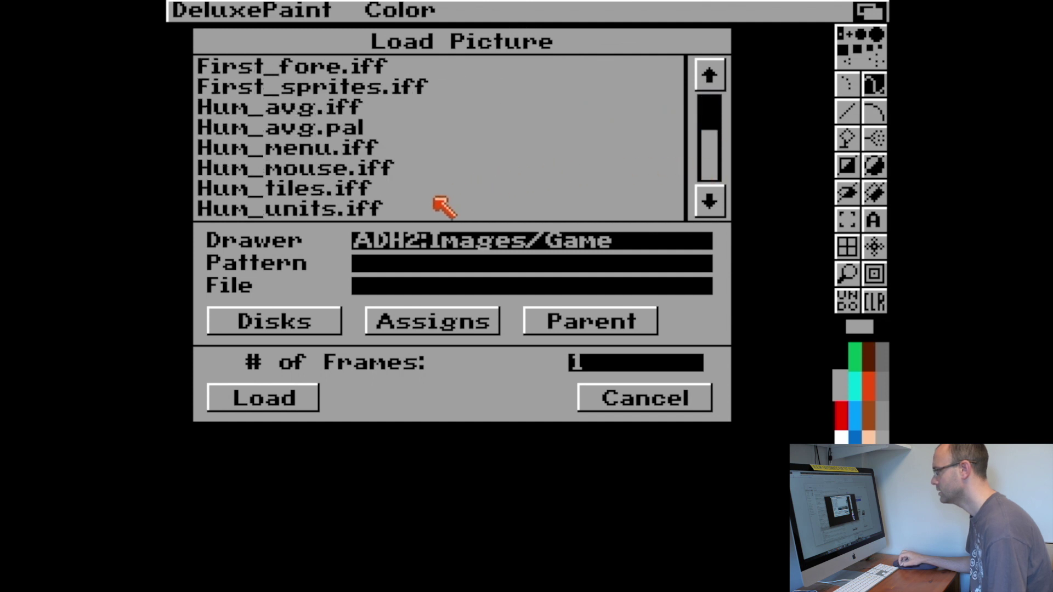
pyautogui.doubleClick(369, 192)
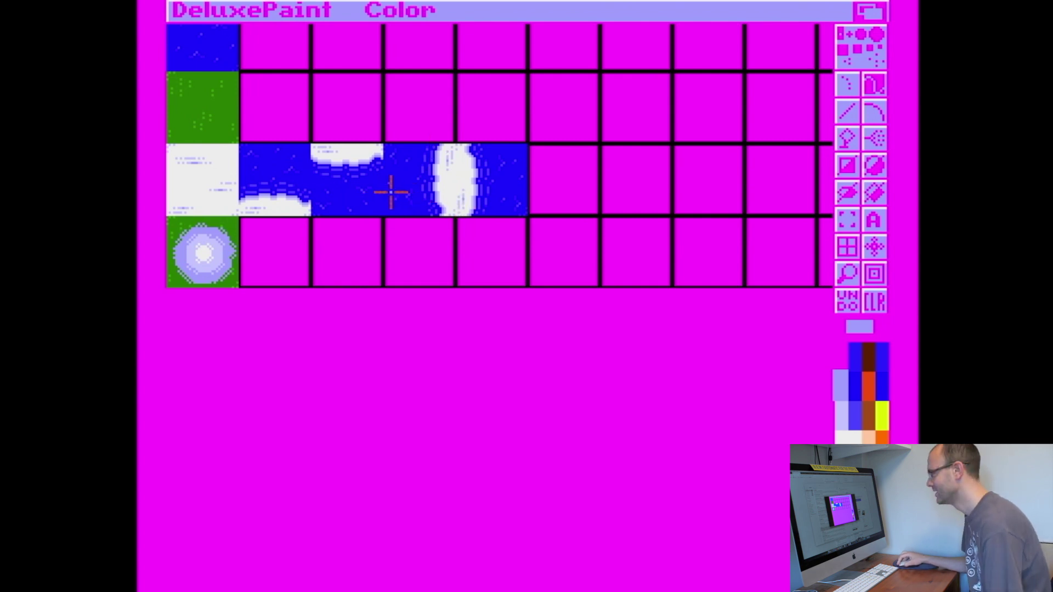
# Slide the DeluxePaint screen about halfway down to uncover the Workbench screen behind it
pyautogui.moveTo(527, 8); pyautogui.dragTo(534, 317)
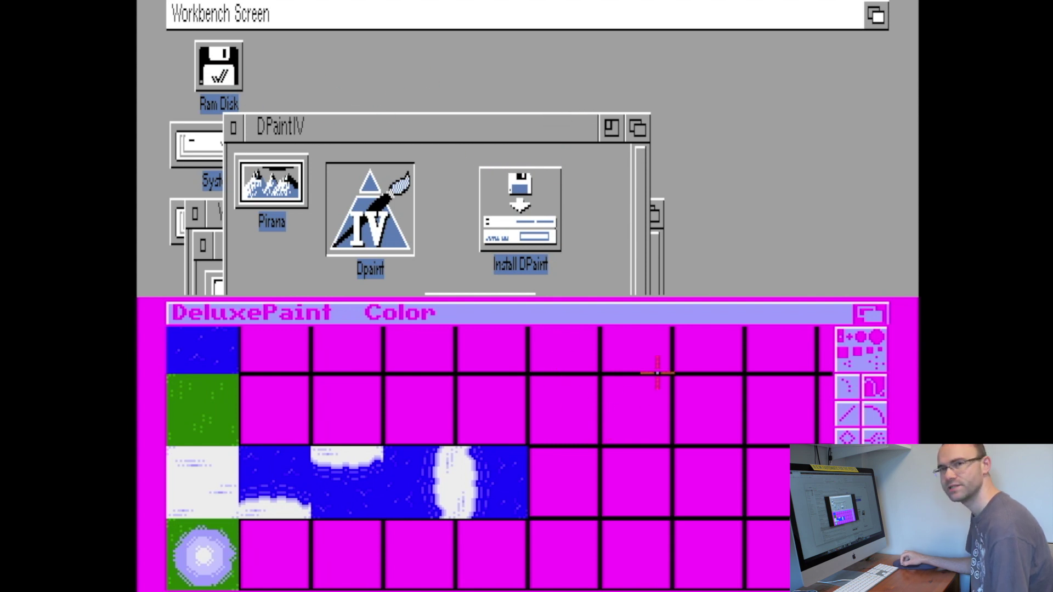
pyautogui.moveTo(700, 317)
pyautogui.mouseDown()
pyautogui.moveTo(700, 104)
pyautogui.moveTo(701, 324)
pyautogui.mouseUp()
pyautogui.moveTo(695, 402); pyautogui.dragTo(694, 288)
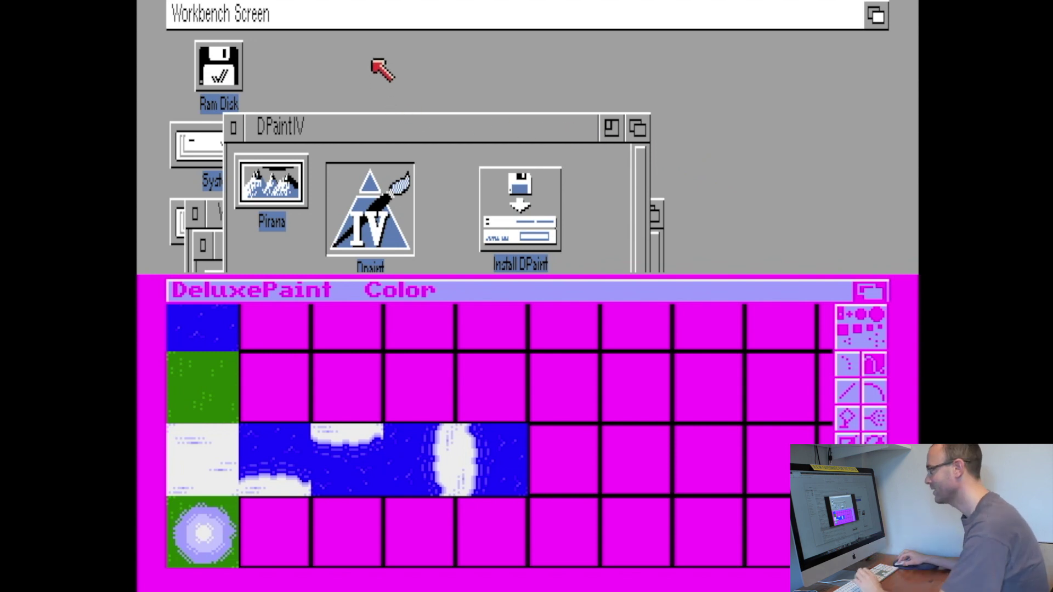
# Activate the uncovered Workbench screen and select icons in the DPaintIV window, ending on Install DPaint
pyautogui.click(381, 89)
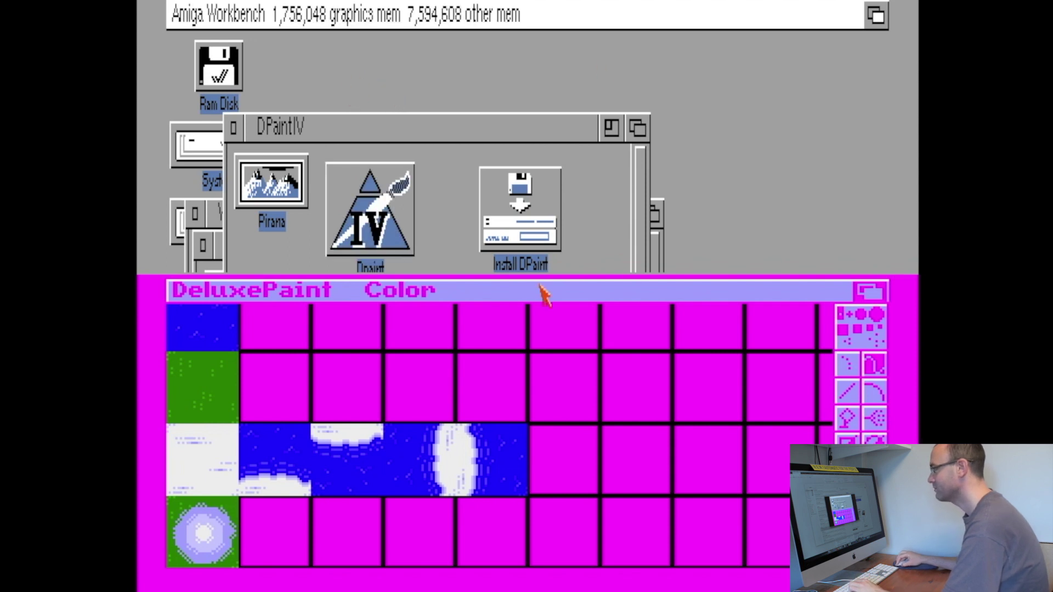
pyautogui.click(537, 189)
pyautogui.click(307, 209)
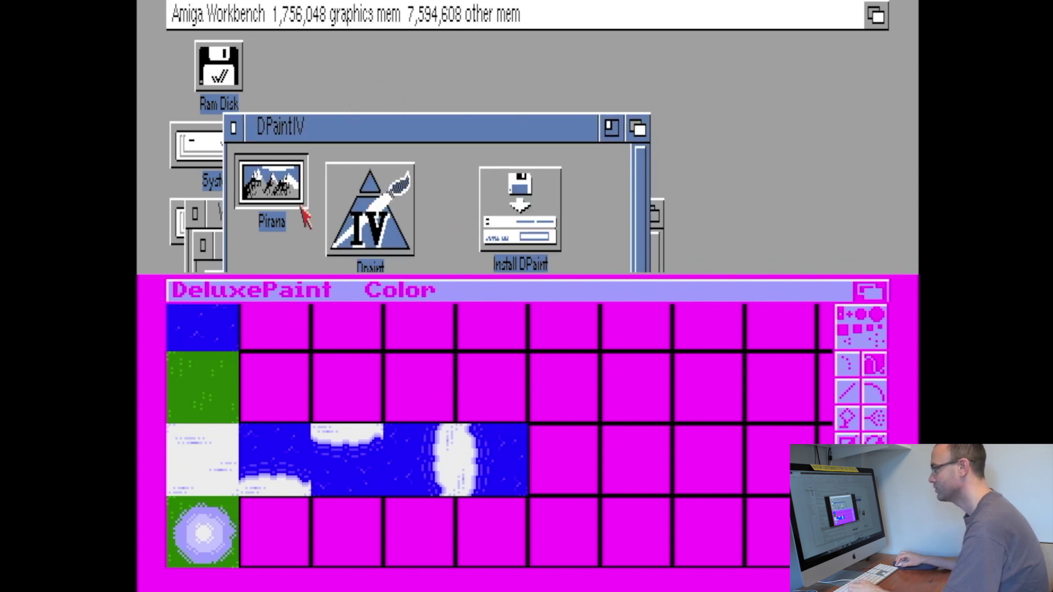
pyautogui.click(387, 197)
pyautogui.click(534, 200)
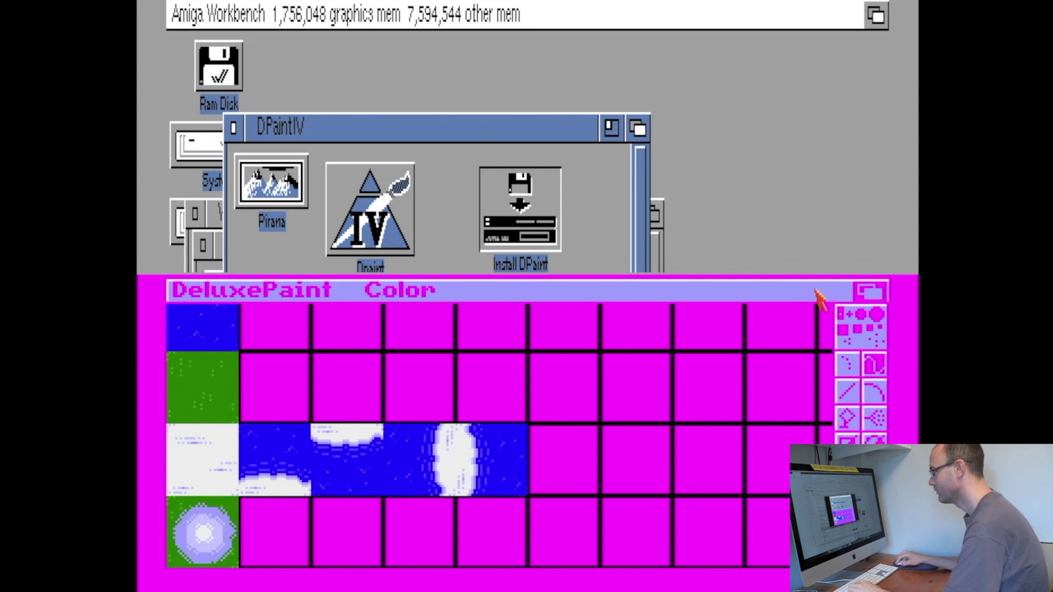
# Reactivate the DeluxePaint screen, slide it fully back up, and send it behind the Workbench screen
pyautogui.click(850, 393)
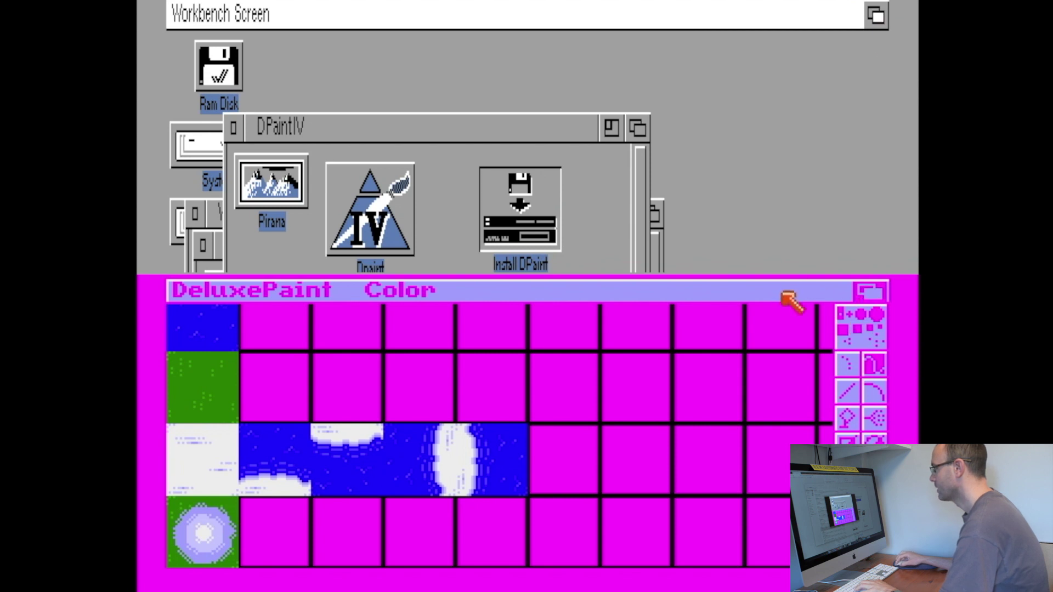
pyautogui.moveTo(790, 292); pyautogui.dragTo(790, 12)
pyautogui.click(870, 11)
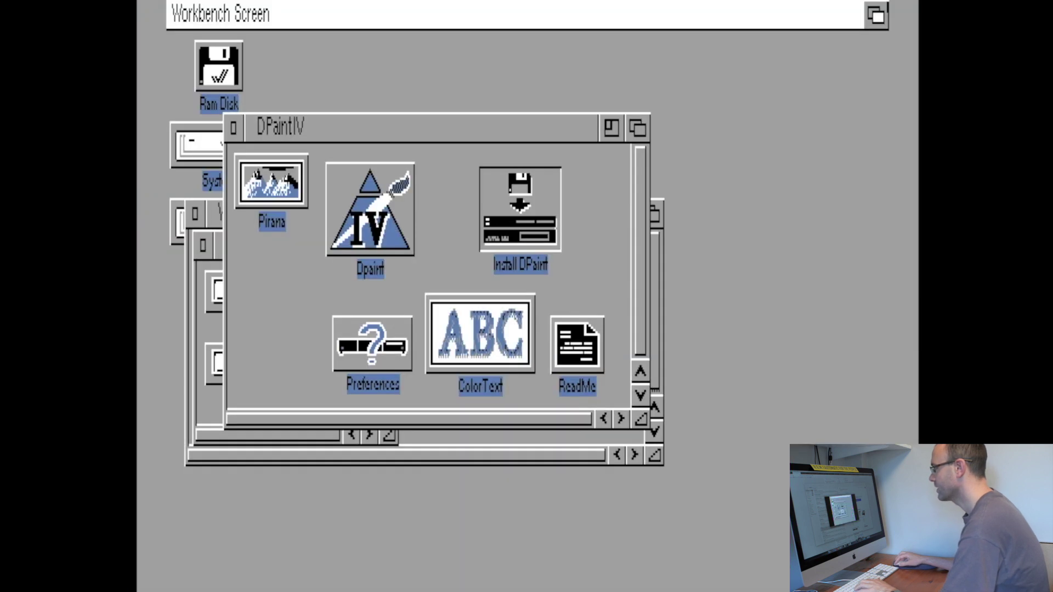
# Close the DPaintIV window and start Blitz2 from the Blitz2 drawer, dismissing its version message
pyautogui.click(234, 125)
pyautogui.doubleClick(233, 286)
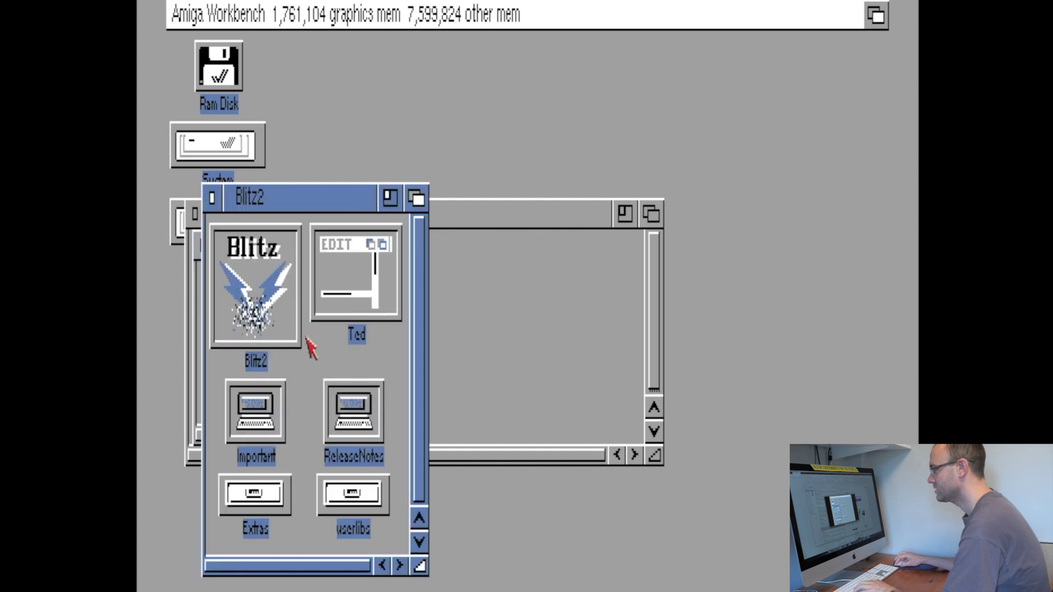
pyautogui.doubleClick(289, 298)
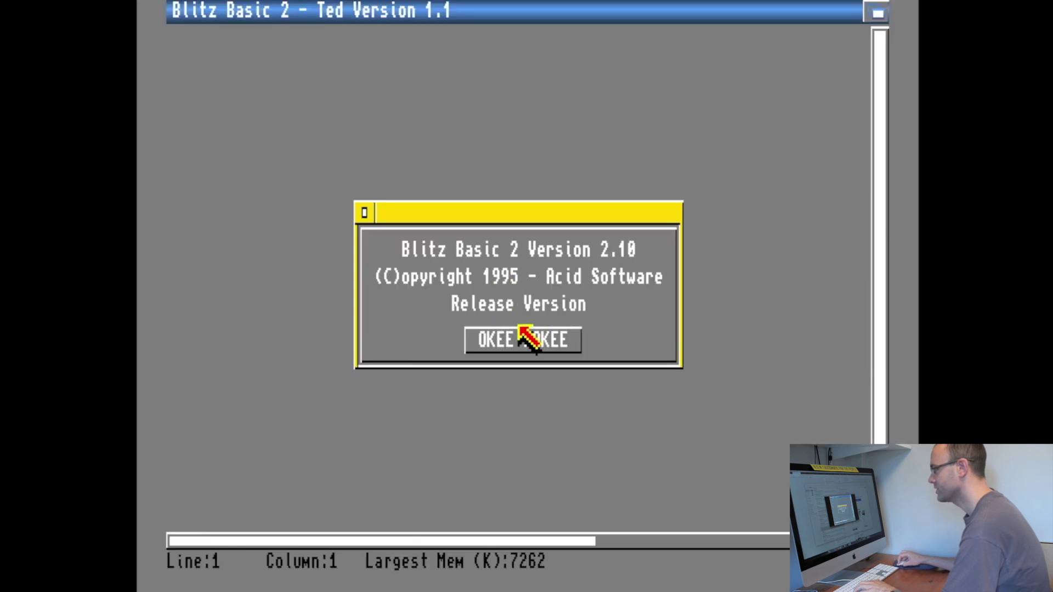
pyautogui.click(515, 337)
# Slide the Blitz Basic 2 screen and the screen behind it down and back up, ending on Workbench
pyautogui.moveTo(387, 8); pyautogui.dragTo(384, 421)
pyautogui.moveTo(480, 6); pyautogui.dragTo(476, 207)
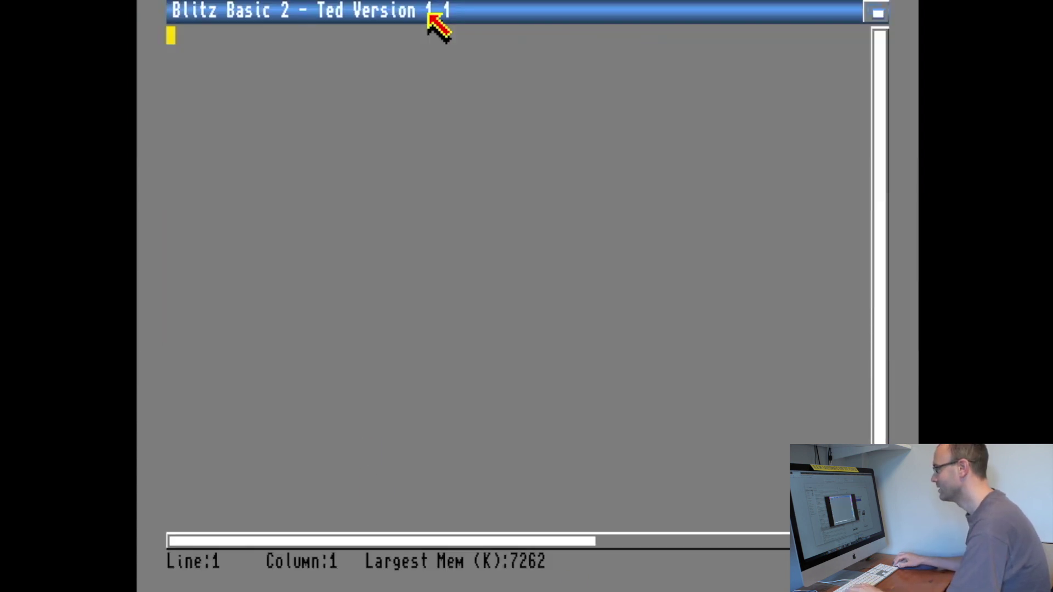
pyautogui.press('super+m')
pyautogui.moveTo(620, 236); pyautogui.dragTo(618, 28)
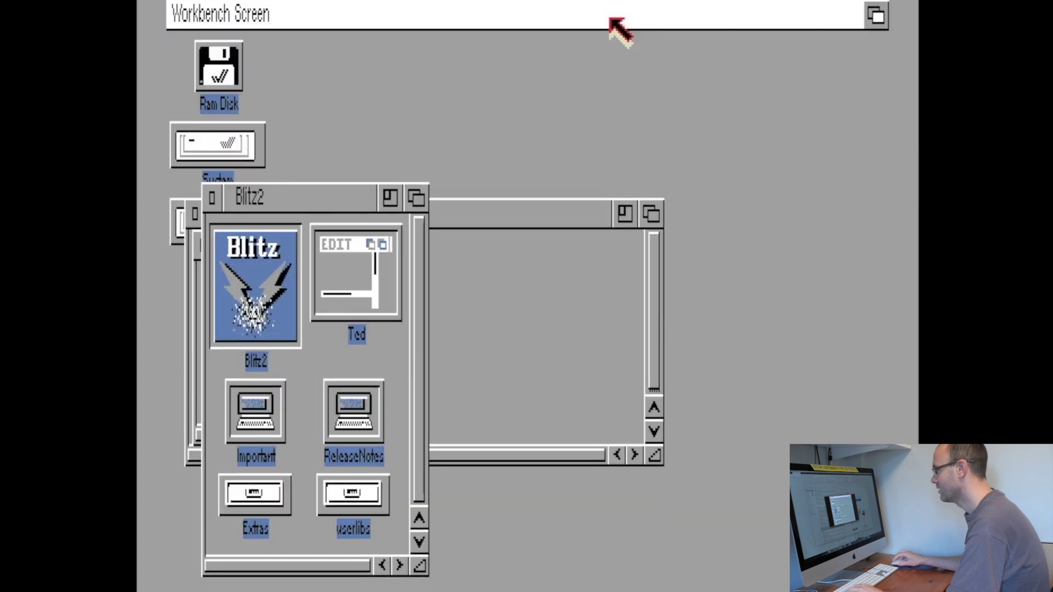
# Cycle repeatedly through the Workbench, DeluxePaint and Blitz Basic 2 screens, returning to Workbench
pyautogui.click(873, 15)
pyautogui.click(872, 12)
pyautogui.click(873, 12)
pyautogui.click(873, 12)
pyautogui.click(872, 12)
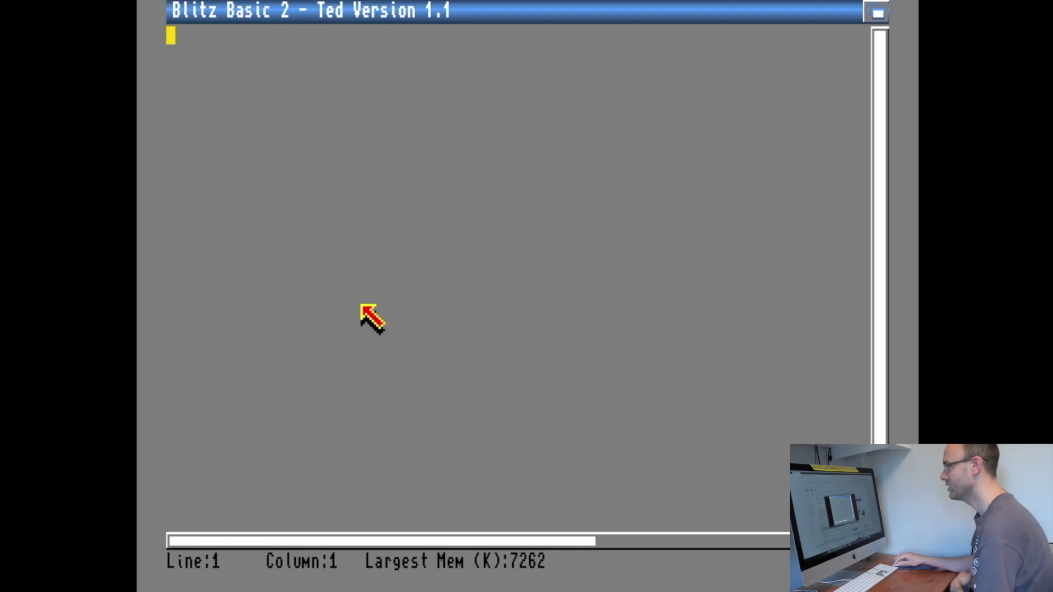
pyautogui.moveTo(573, 4)
pyautogui.mouseDown()
pyautogui.moveTo(574, 359)
pyautogui.moveTo(578, 9)
pyautogui.mouseUp()
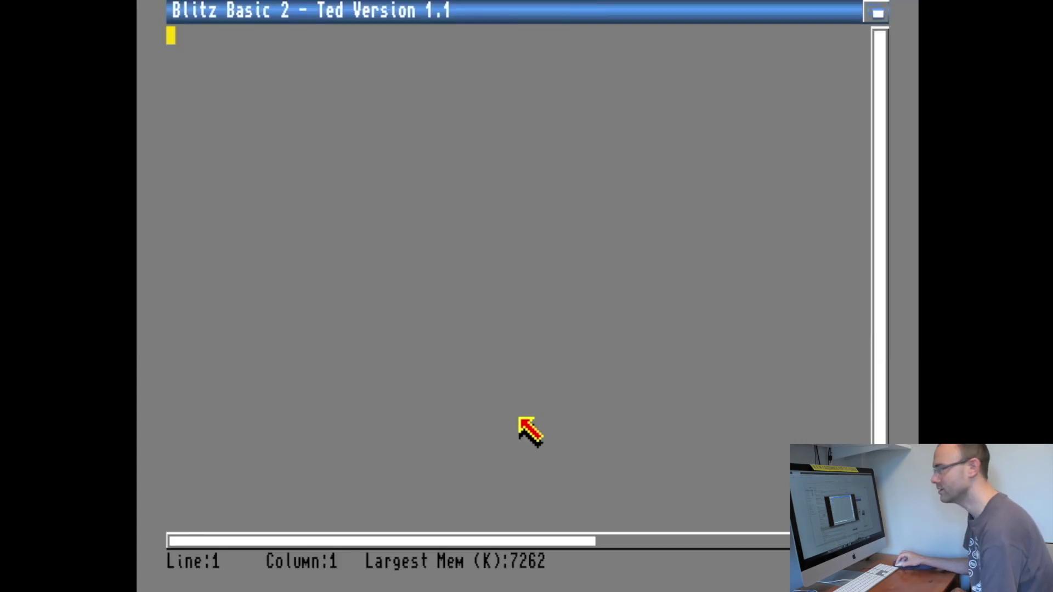
pyautogui.press('super+m')
# Close the Blitz2 window, open the Vista and DOpus drawers, and start DirectoryOpus
pyautogui.click(216, 204)
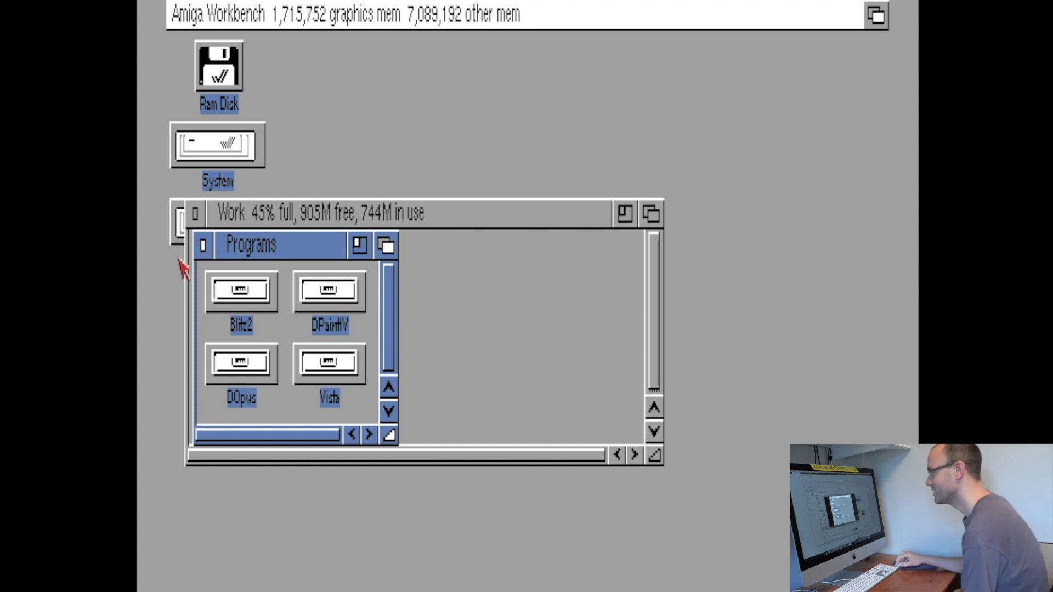
pyautogui.doubleClick(307, 349)
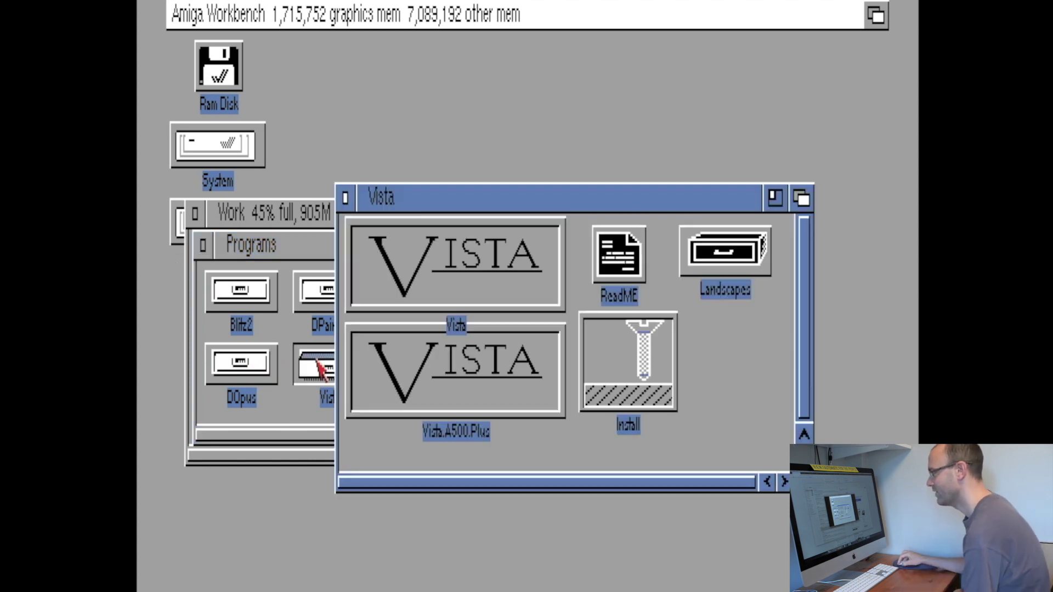
pyautogui.doubleClick(253, 373)
pyautogui.doubleClick(413, 185)
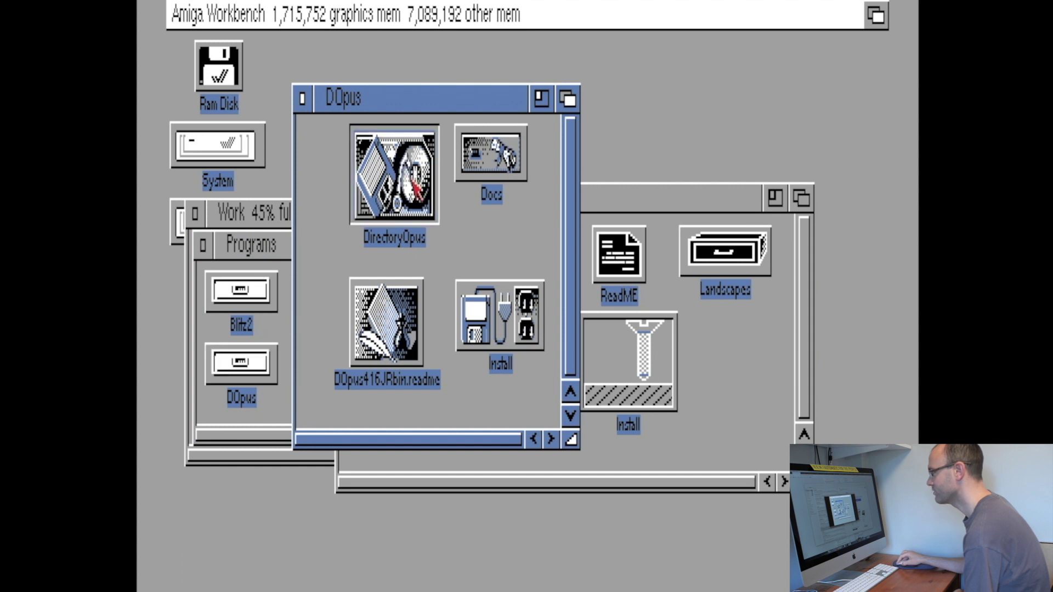
# Slide the Directory Opus, Workbench and DeluxePaint screens down in a stagger so strips of all four open screens show
pyautogui.moveTo(543, 8); pyautogui.dragTo(541, 435)
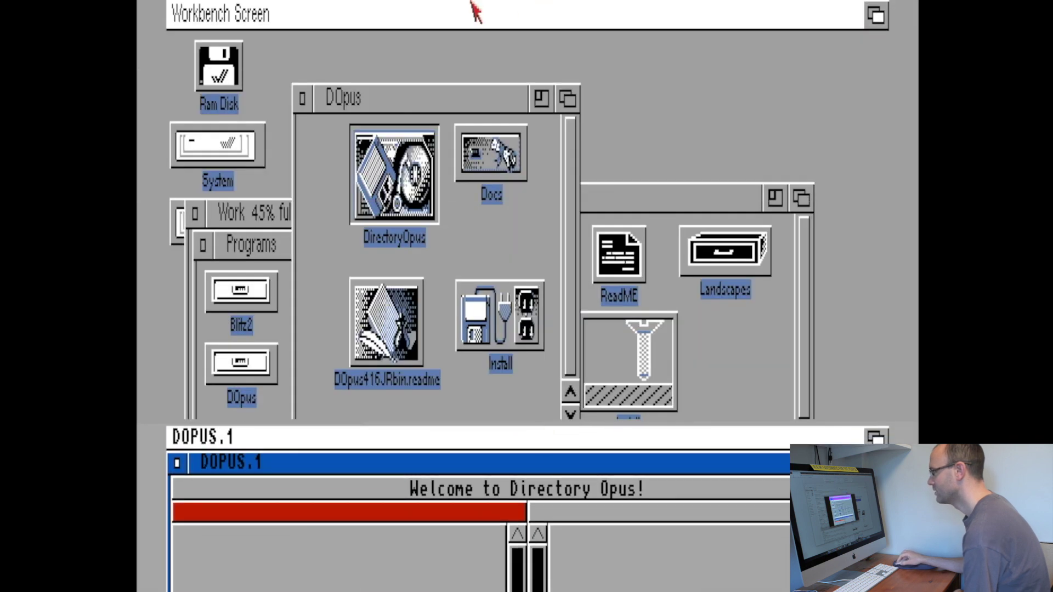
pyautogui.moveTo(470, 3); pyautogui.dragTo(471, 295)
pyautogui.moveTo(478, 10); pyautogui.dragTo(477, 131)
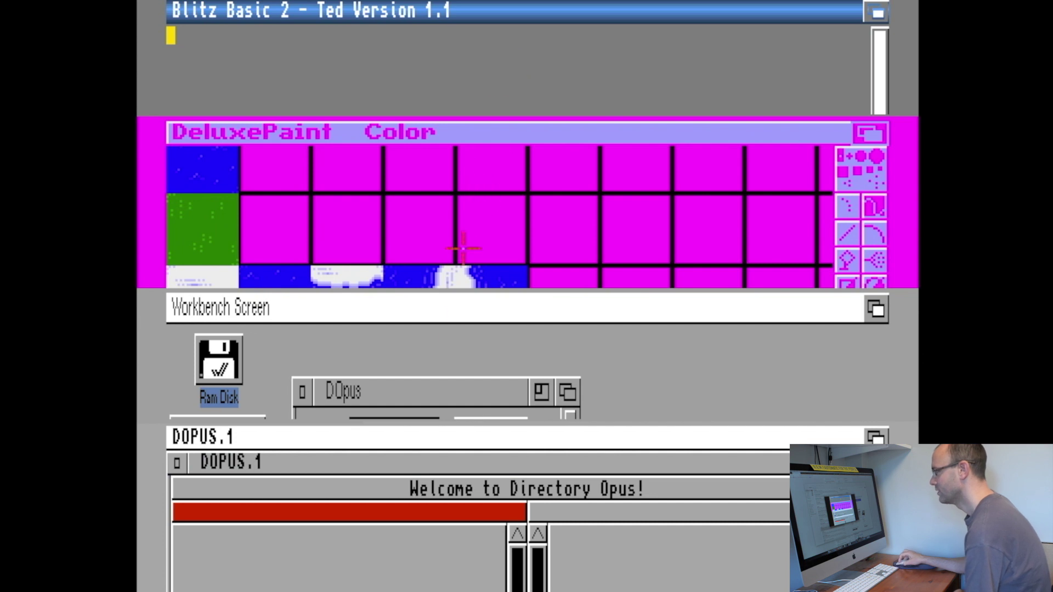
# Activate the Workbench, Directory Opus and Blitz Basic 2 screens in turn within the staggered view, ending on Workbench
pyautogui.click(443, 331)
pyautogui.click(423, 466)
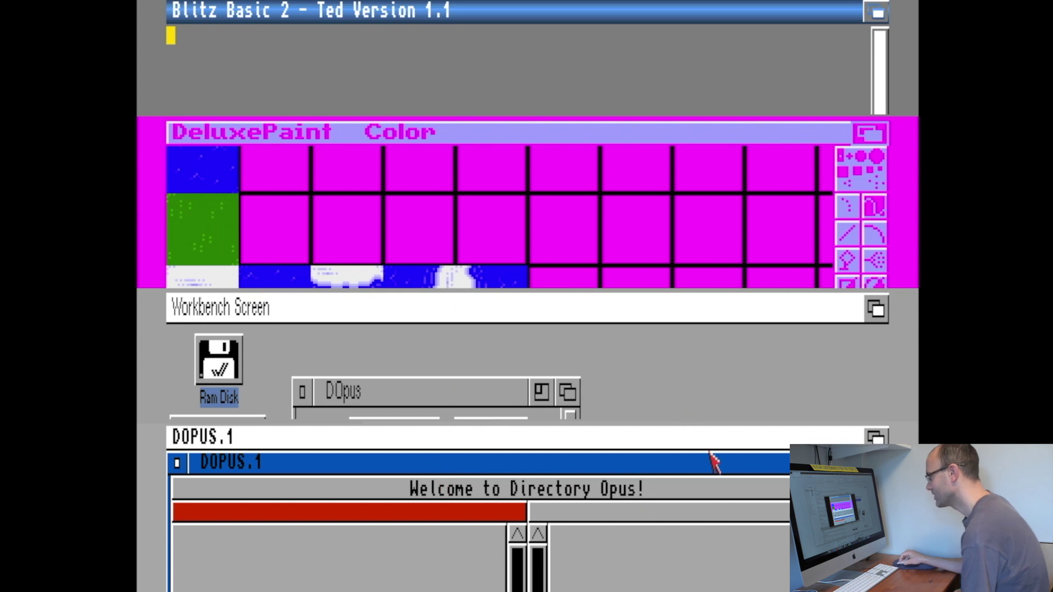
pyautogui.click(722, 337)
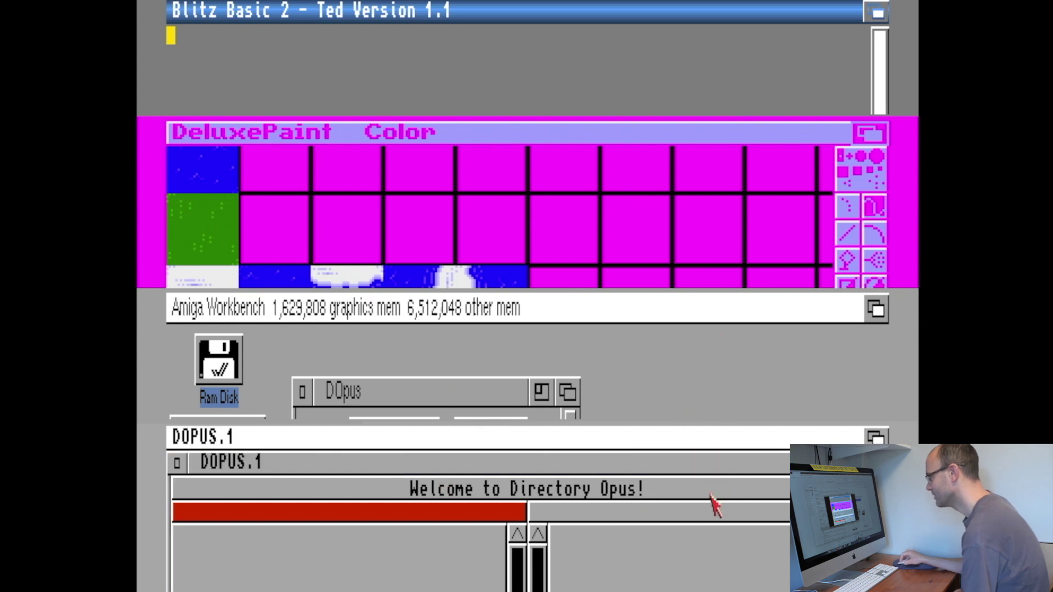
pyautogui.click(732, 480)
pyautogui.click(649, 69)
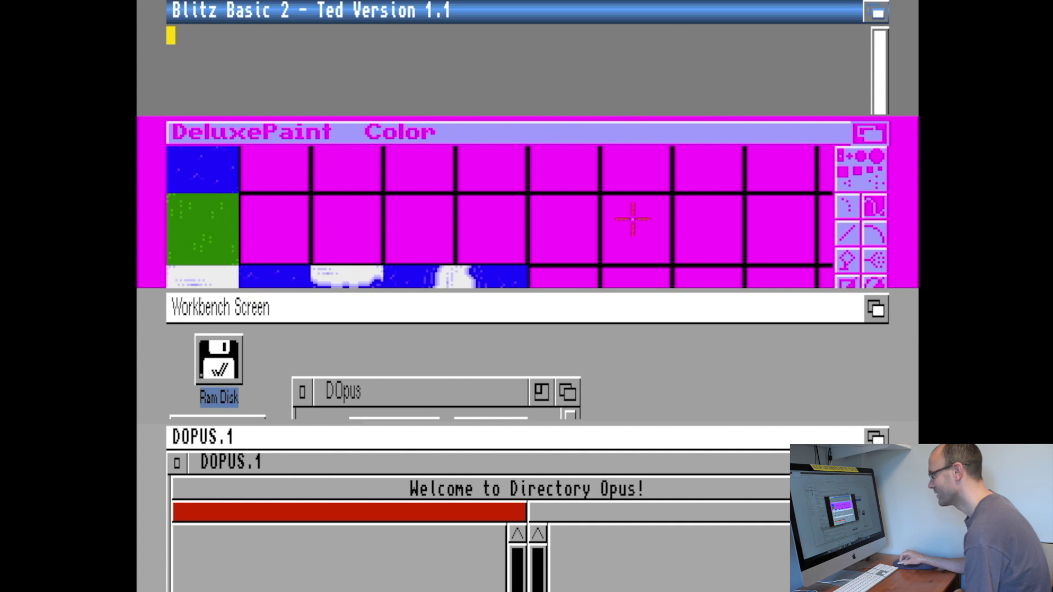
pyautogui.click(628, 373)
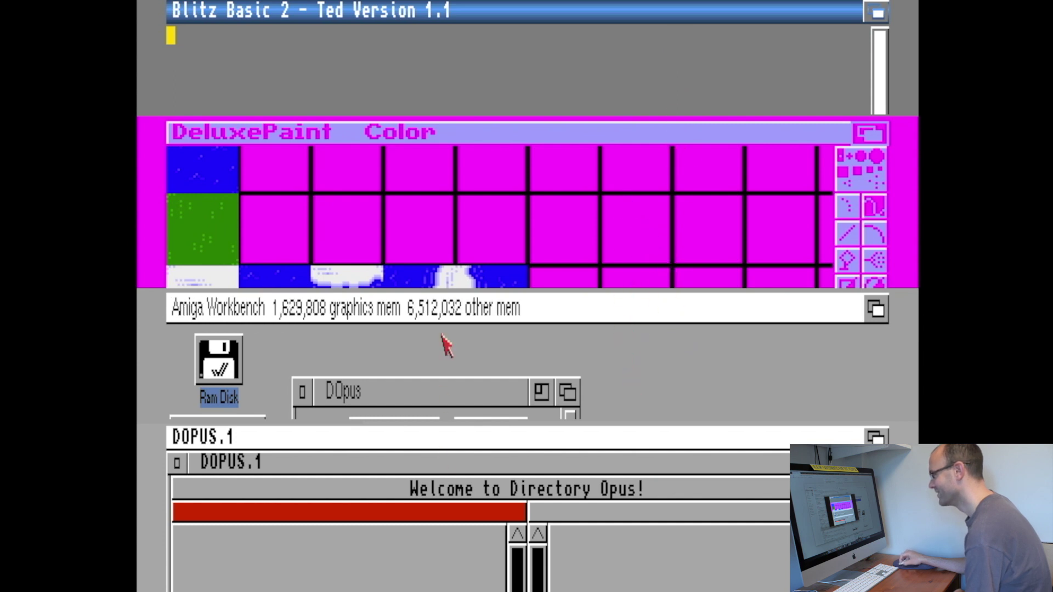
# Slide the DeluxePaint, Workbench and Directory Opus screens fully back up, and send Directory Opus to the back
pyautogui.moveTo(437, 140); pyautogui.dragTo(434, 12)
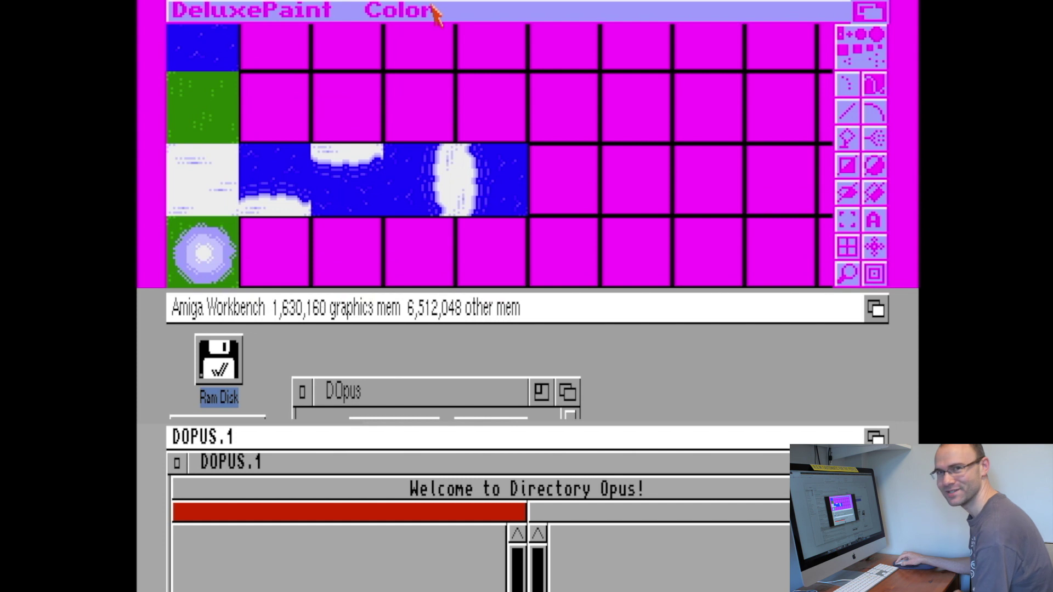
pyautogui.moveTo(533, 318); pyautogui.dragTo(536, 22)
pyautogui.moveTo(706, 436); pyautogui.dragTo(704, 14)
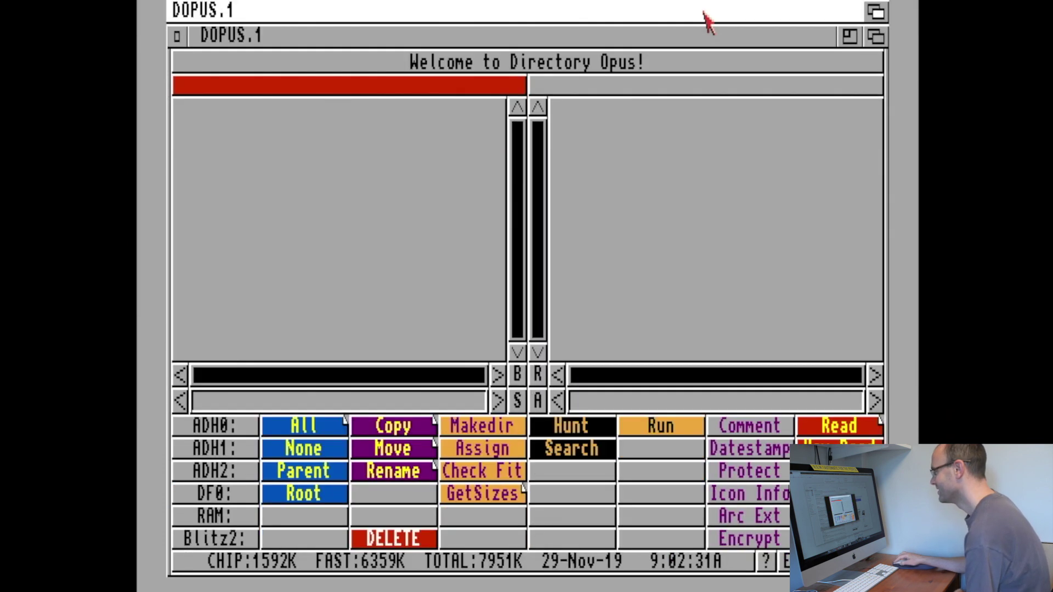
pyautogui.click(875, 12)
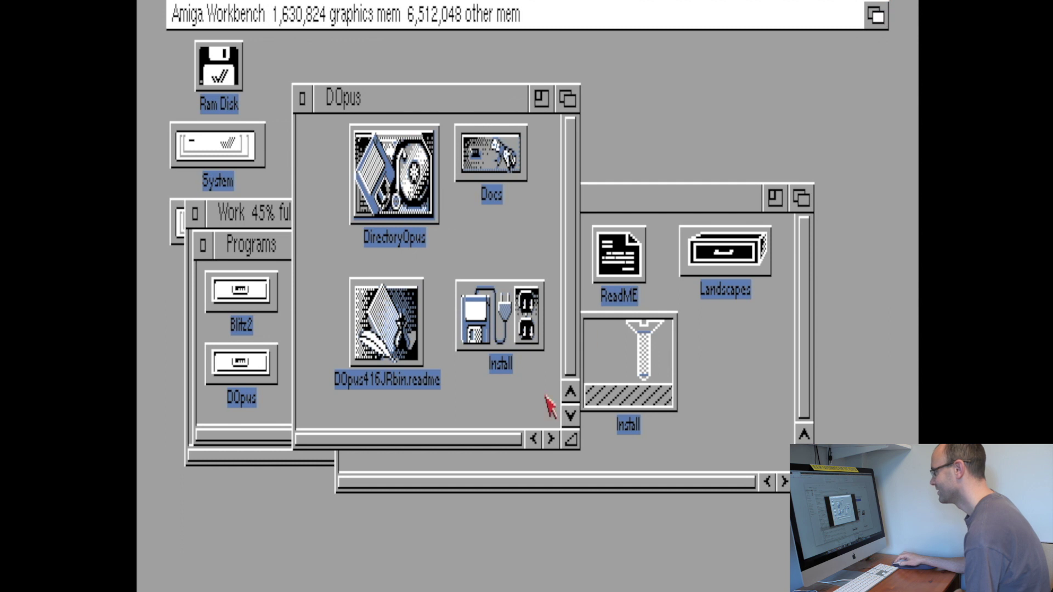